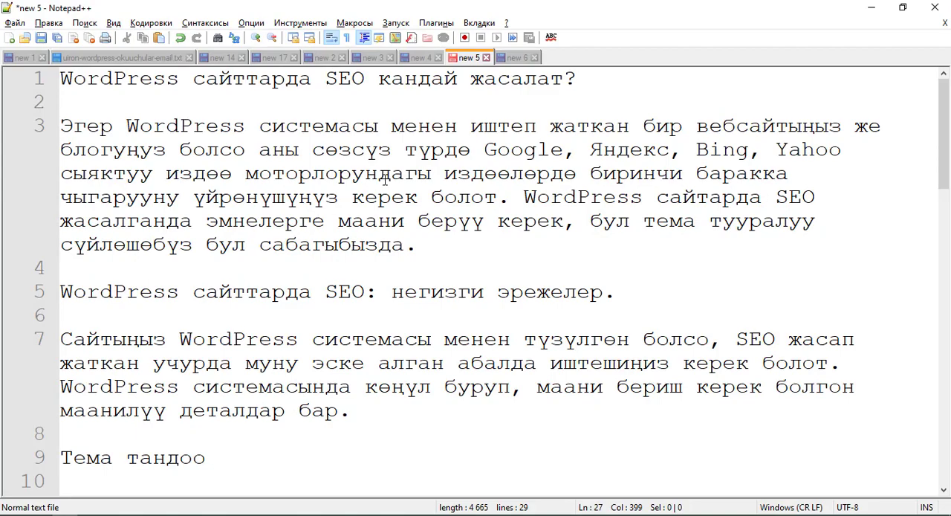
Review the article on doing SEO for WordPress sites, from its title through the final section on SEO plugins.
scroll(231, 199, down, 16)
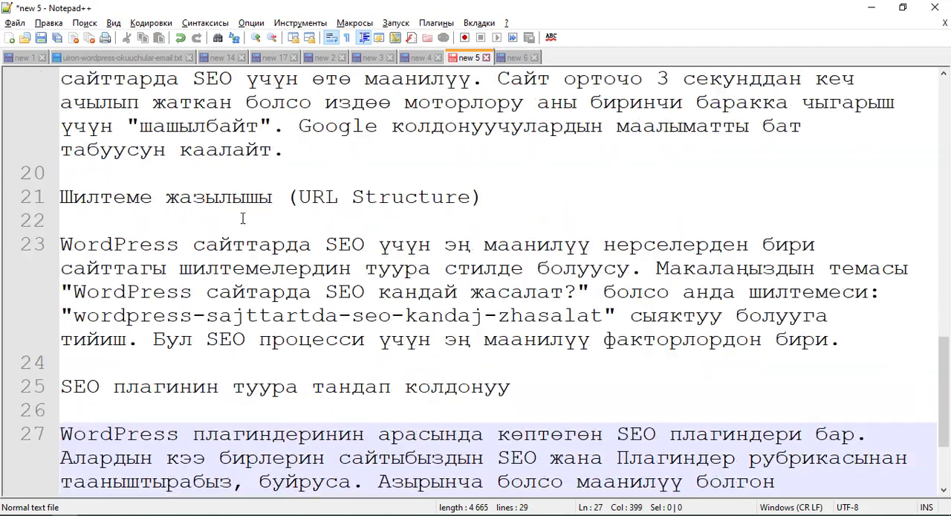
scroll(255, 237, up, 13)
scroll(254, 234, up, 3)
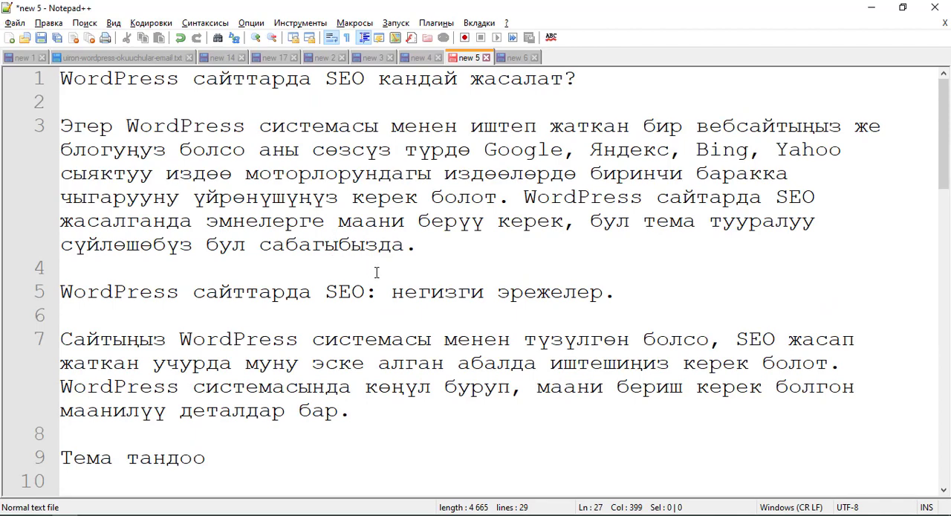
scroll(376, 272, down, 15)
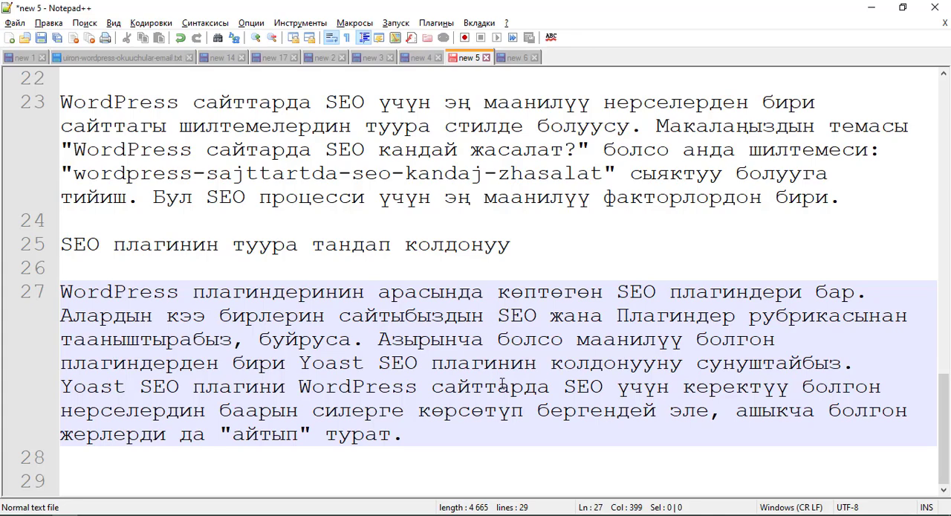
scroll(409, 335, up, 12)
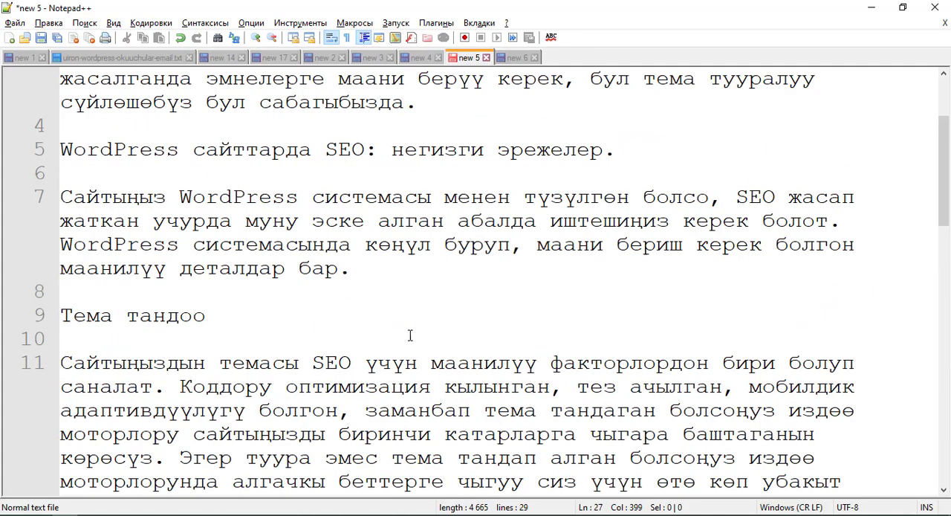
scroll(409, 335, up, 2)
click(283, 181)
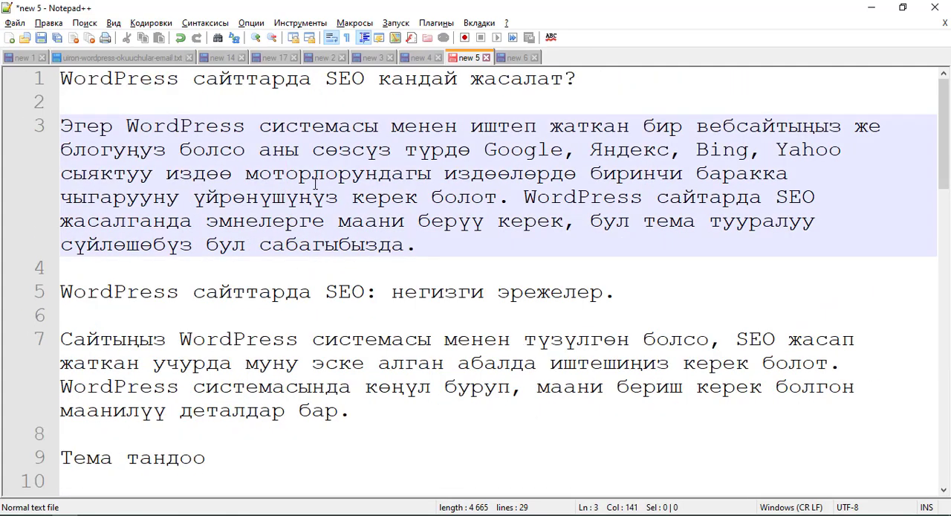
drag(64, 75, 585, 98)
click(585, 98)
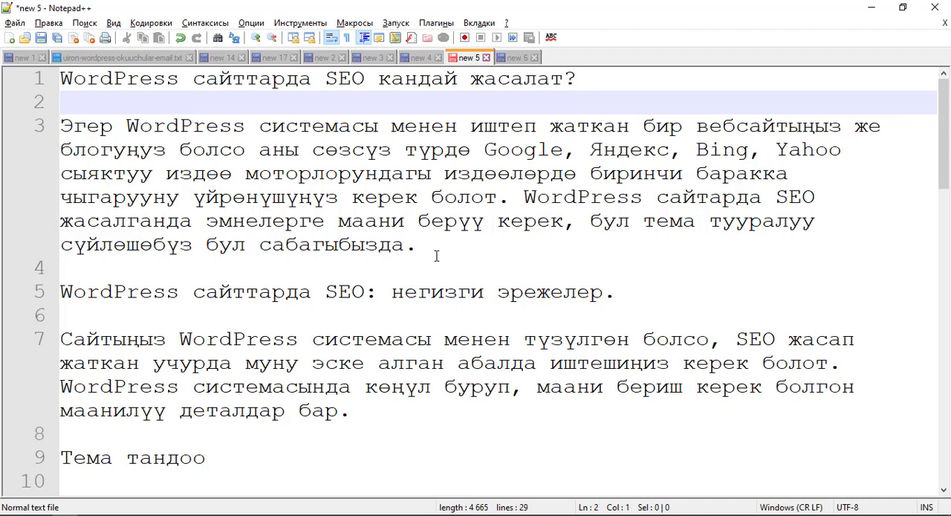
Open the SEO checklist in the new 6 document and examine rule 4 on alt attributes and web-optimized images.
click(516, 58)
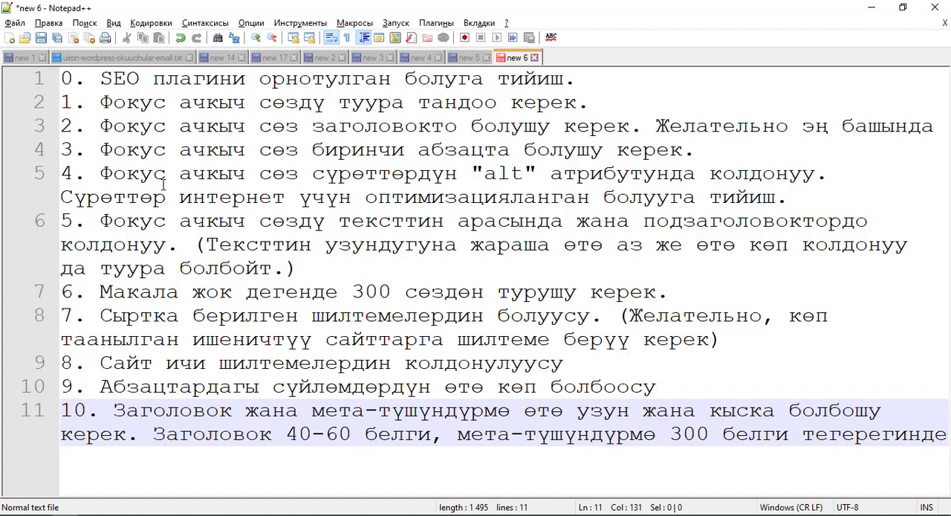
drag(61, 197, 794, 197)
click(793, 196)
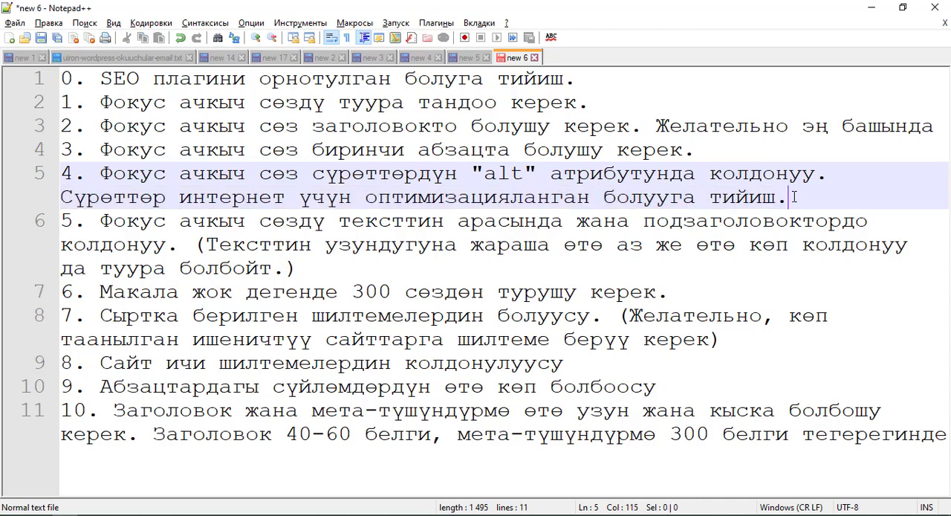
Return to the article in new 5 and review its section headings, including Тема тандоо and Плагиндер.
click(465, 58)
scroll(115, 308, down, 2)
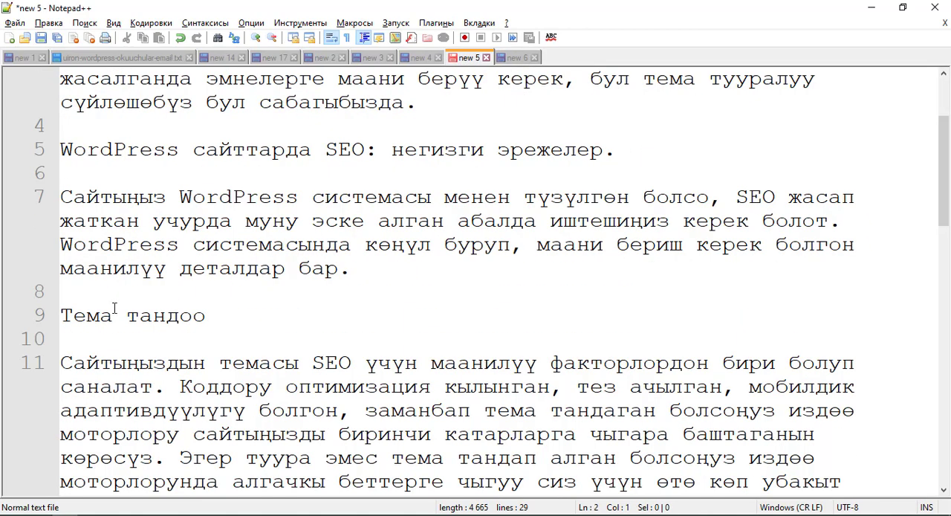
drag(64, 315, 206, 316)
scroll(112, 323, down, 5)
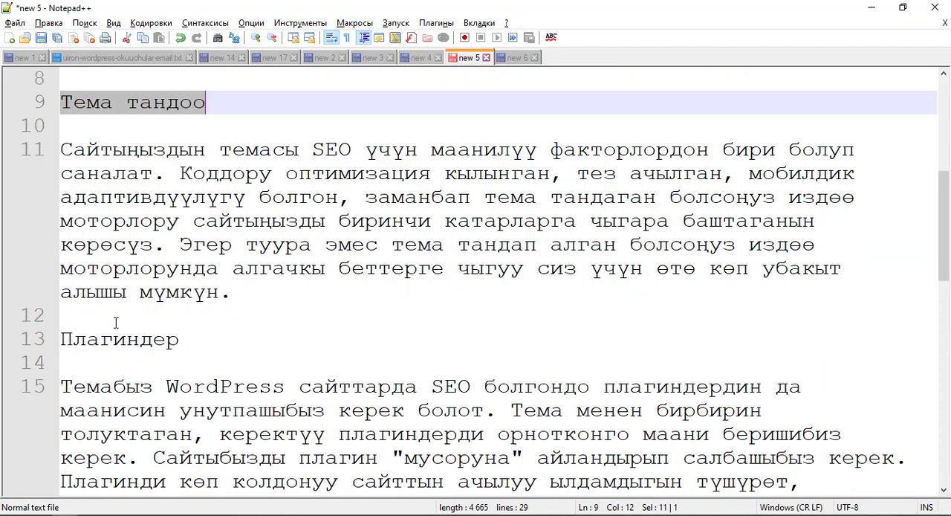
click(182, 197)
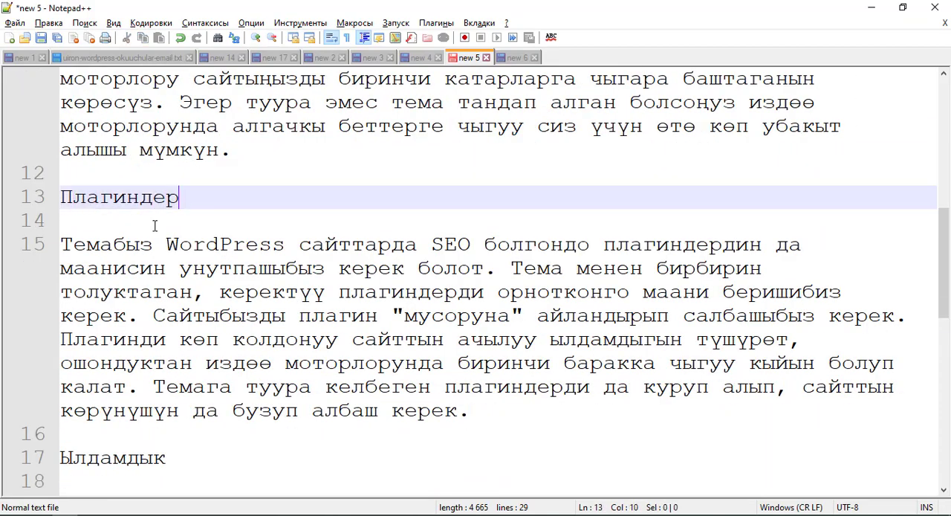
scroll(167, 316, down, 2)
scroll(179, 312, down, 7)
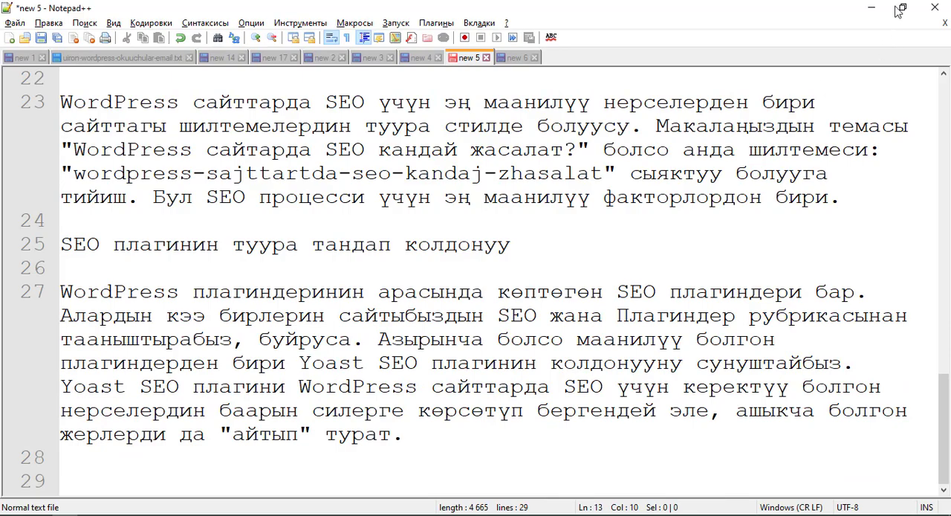
Switch to Photoshop, open the five article images from the desktop in it, and collapse the Layers panel.
click(871, 7)
drag(444, 32, 827, 115)
click(503, 68)
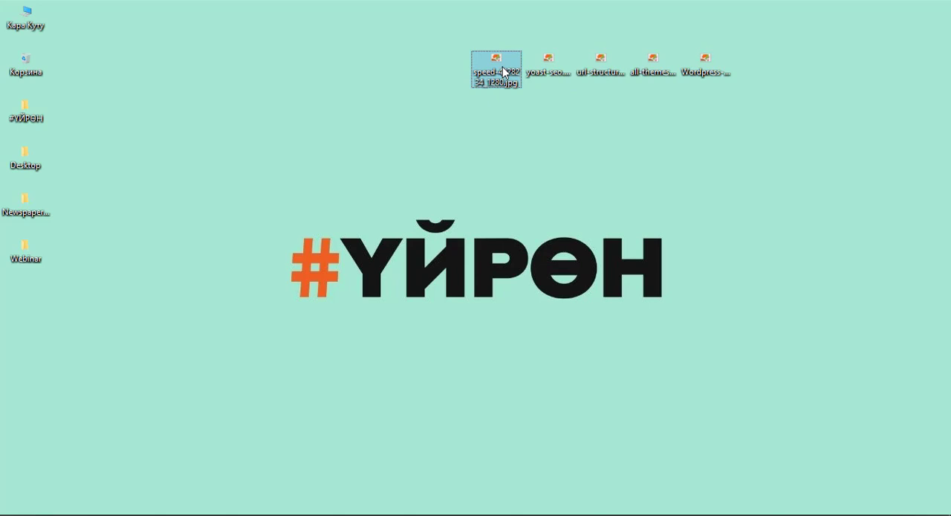
click(556, 79)
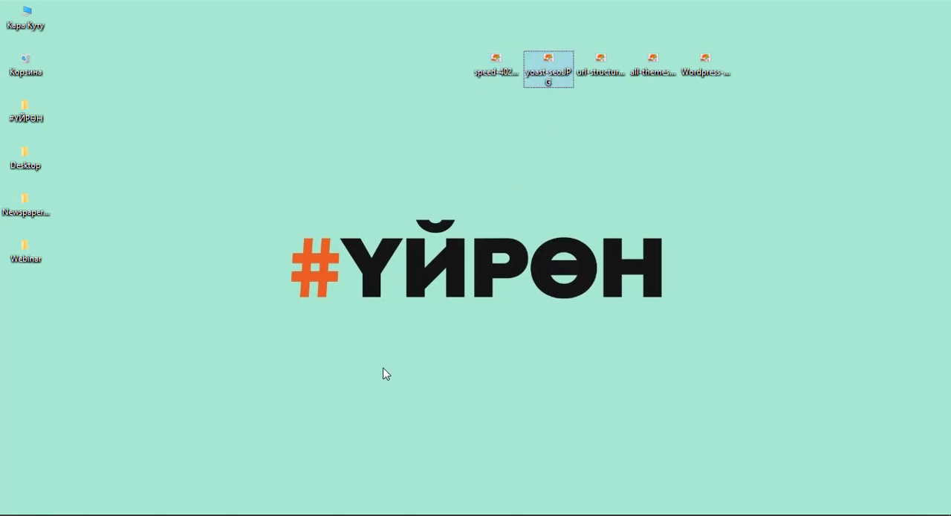
click(246, 515)
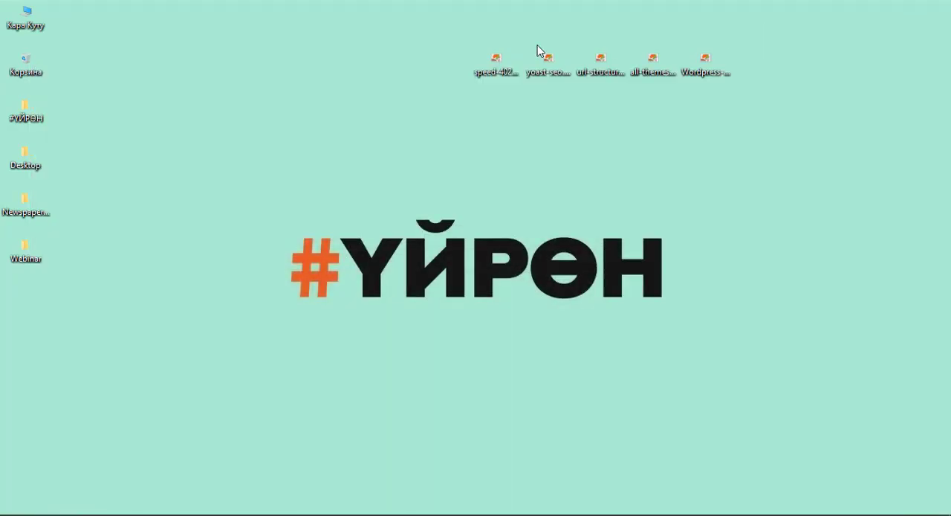
drag(436, 38, 789, 99)
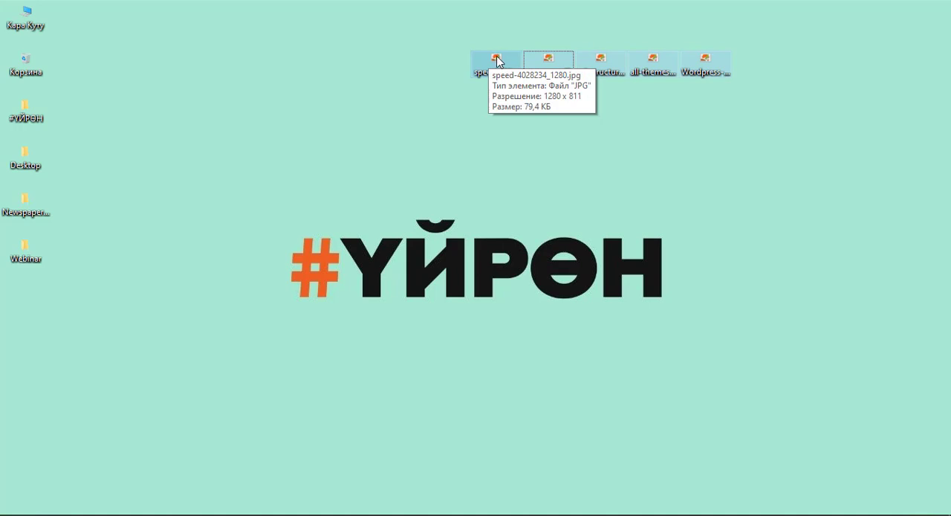
drag(498, 58, 309, 245)
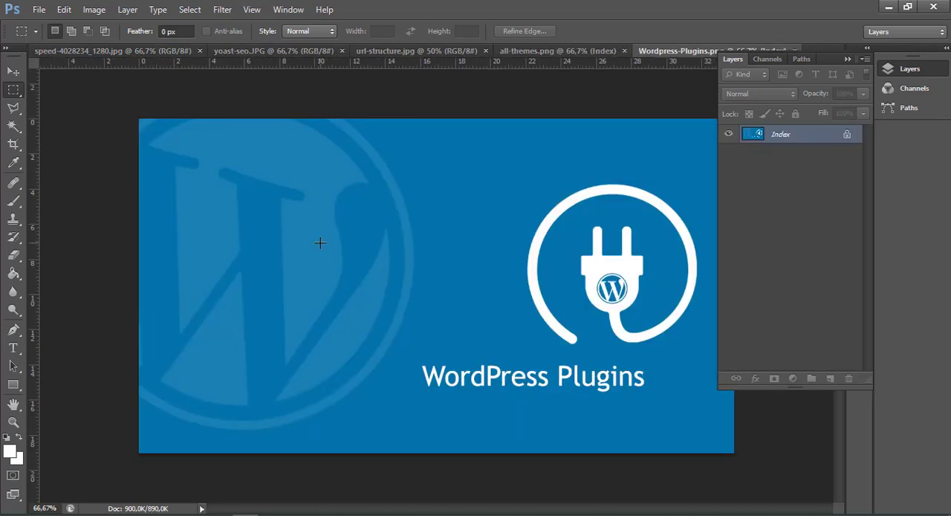
click(905, 68)
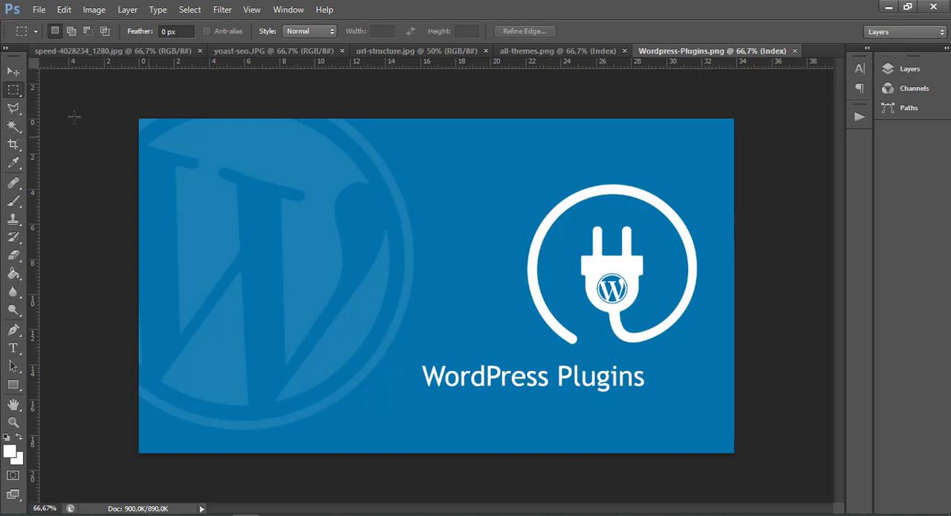
Crop the Wordpress-Plugins.png image to a 2 x 1 aspect ratio.
click(13, 144)
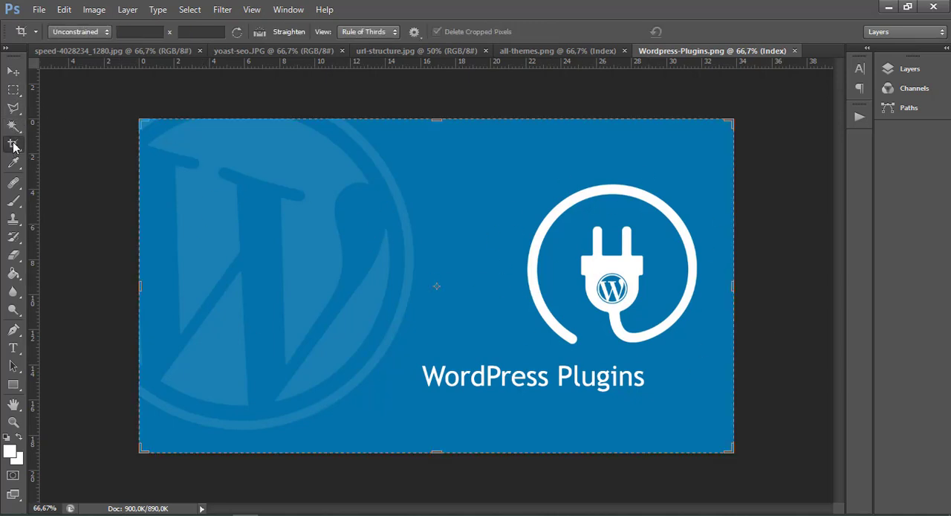
click(140, 32)
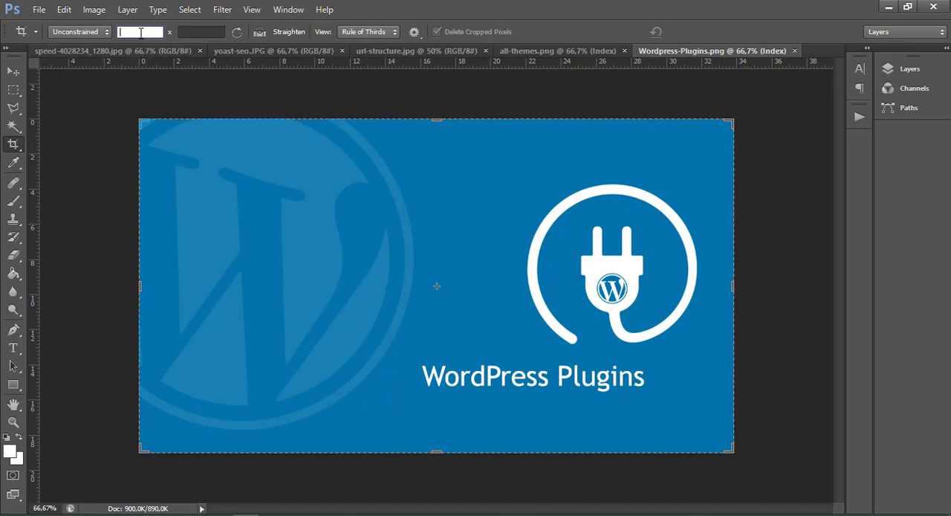
text(2)
click(198, 32)
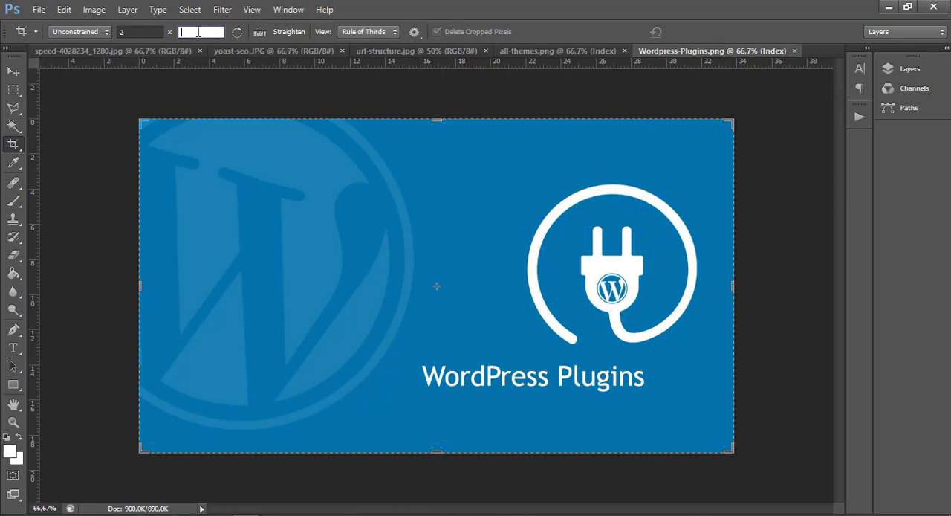
text(1)
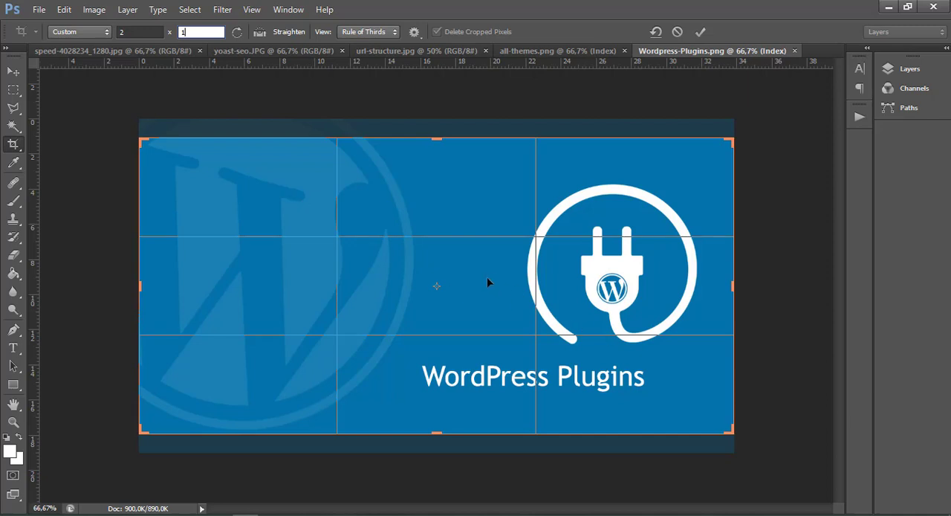
key(Return)
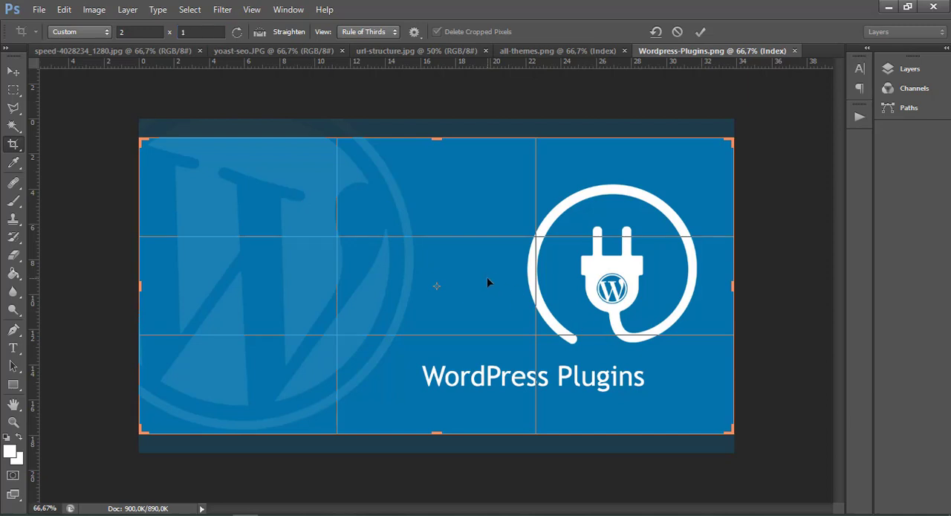
key(Return)
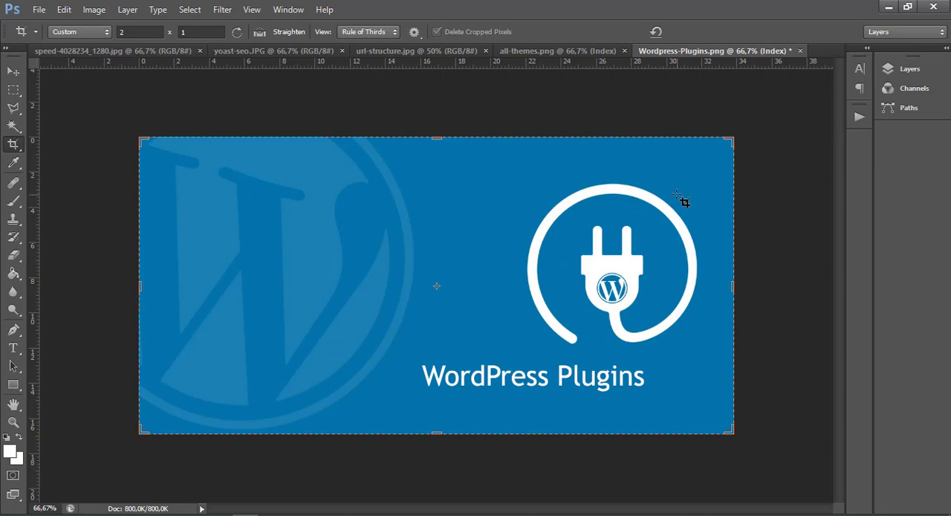
Set up a Save for Web export of the cropped image at 1000 x 500 px and proceed to saving it.
click(39, 9)
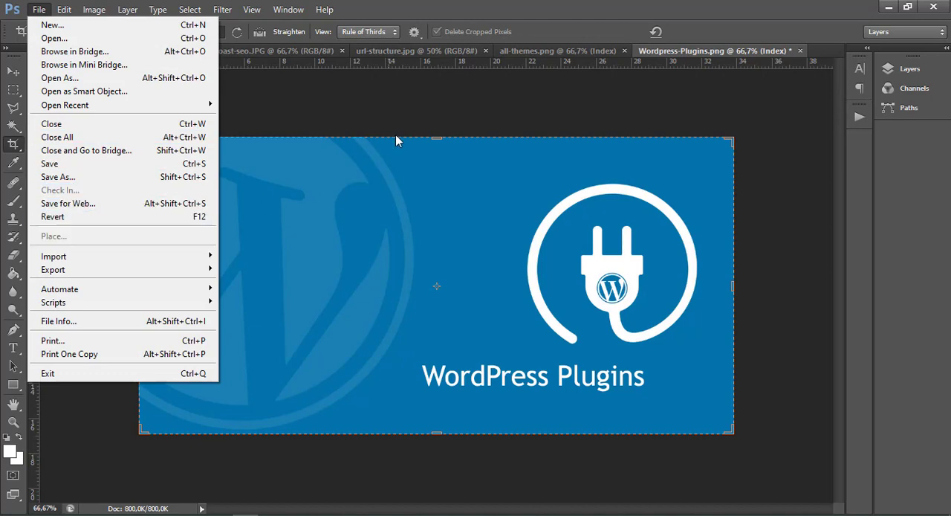
click(409, 99)
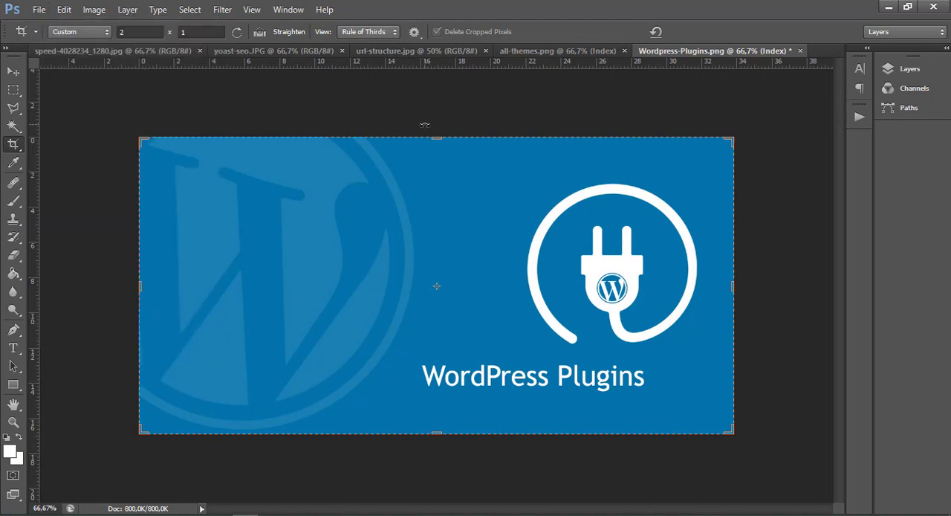
key(ctrl)
key(ctrl+alt+shift+s)
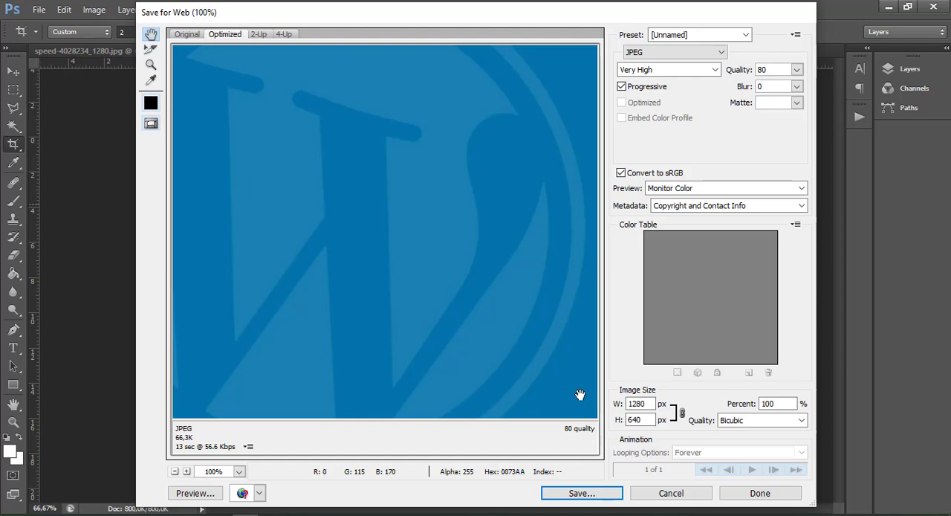
double_click(637, 404)
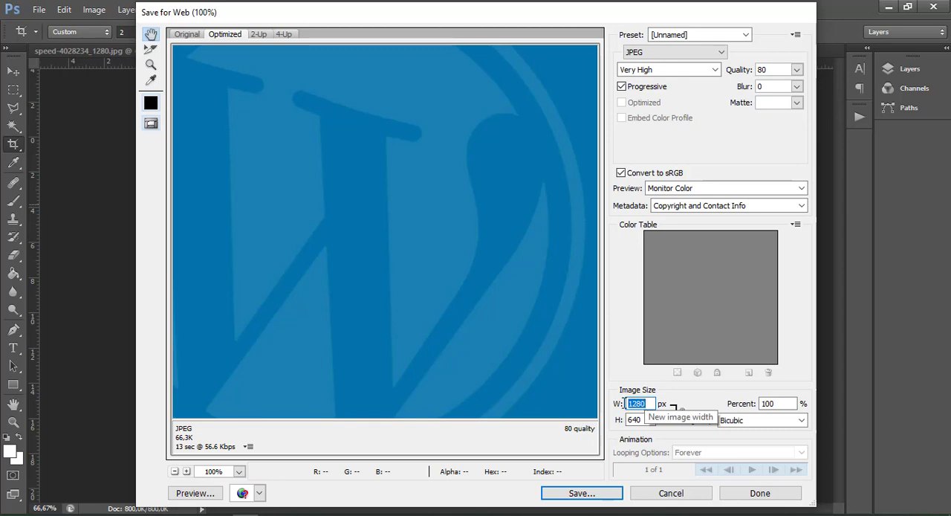
key(Tab)
text(500)
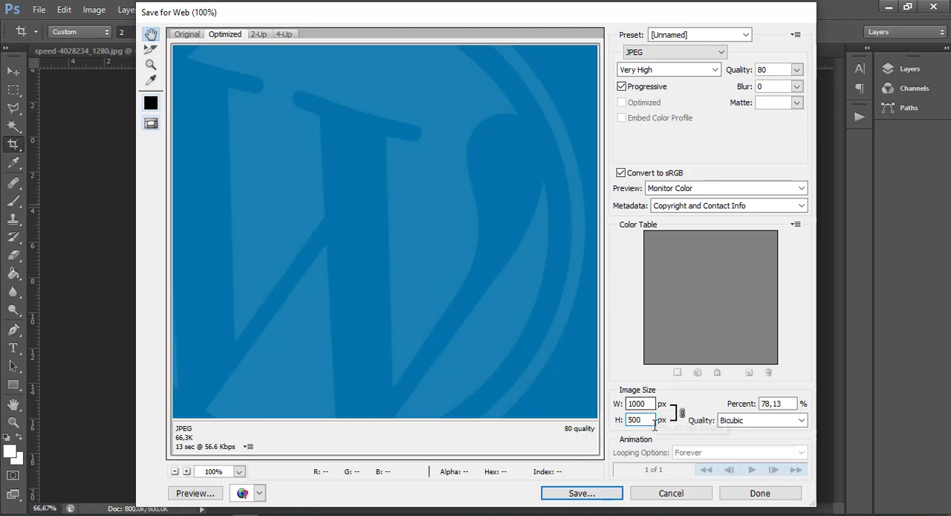
click(594, 495)
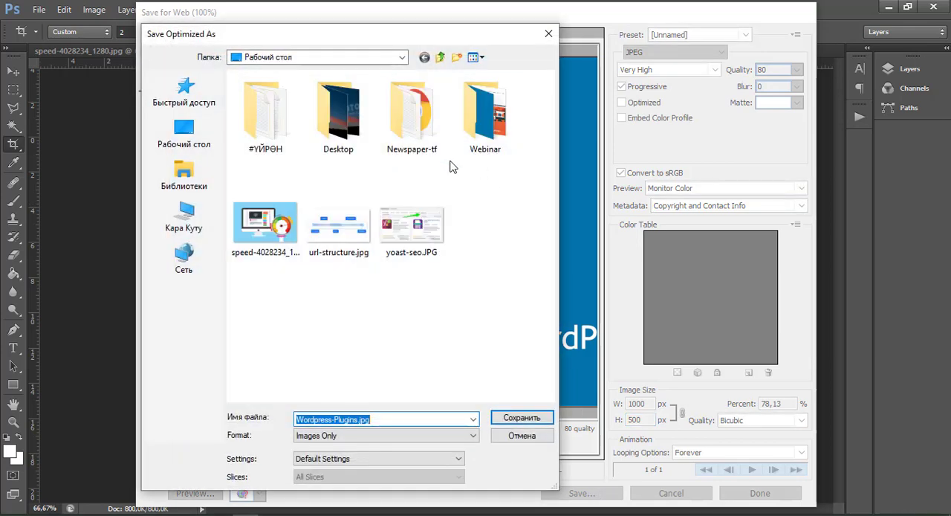
Look up the focus phrase "WordPress сайттарда SEO" in the article's title in Notepad++, then return to Photoshop's export file name.
click(356, 420)
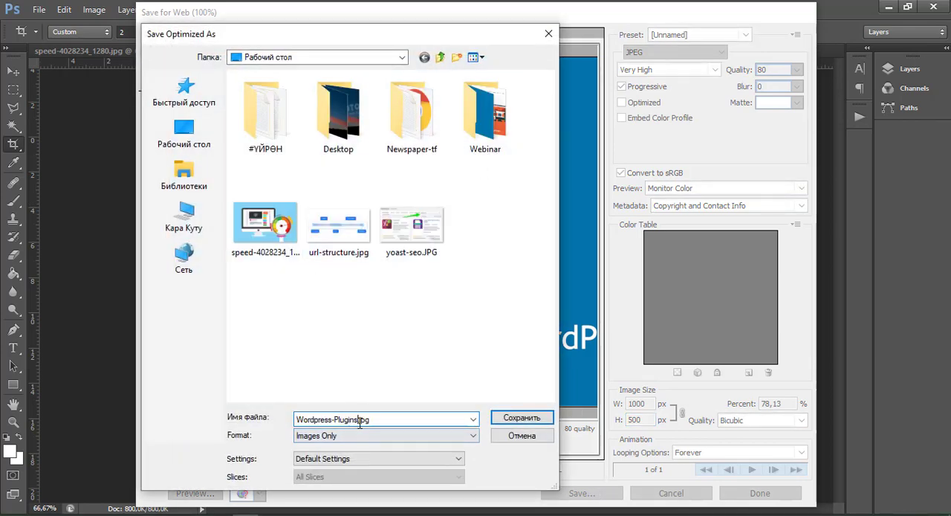
drag(358, 420, 287, 430)
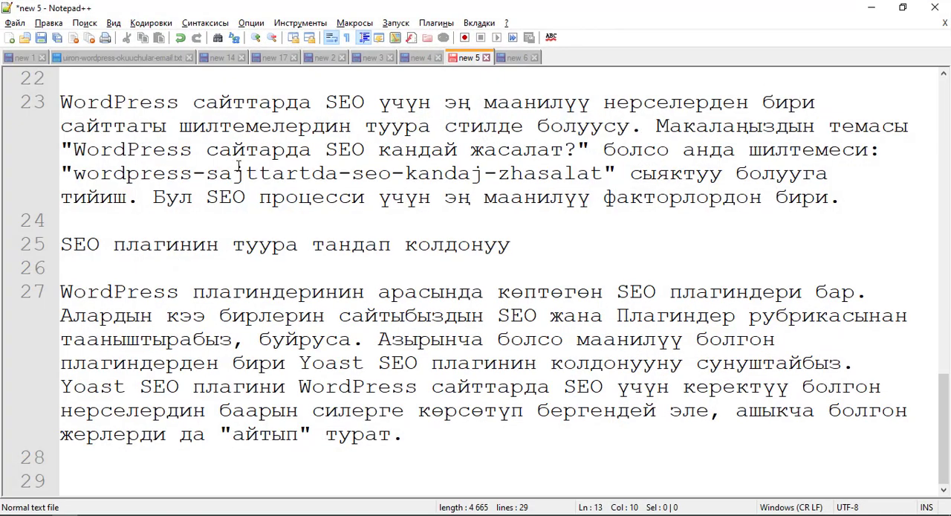
scroll(476, 283, up, 5)
scroll(203, 126, up, 10)
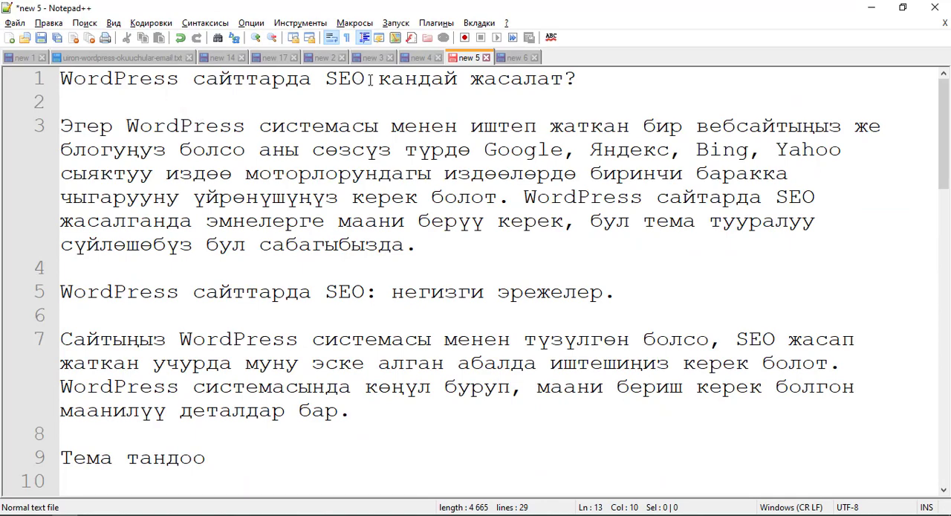
drag(584, 77, 16, 87)
click(127, 95)
mouse_move(72, 80)
mouse_down()
mouse_move(364, 80)
mouse_move(56, 81)
mouse_up()
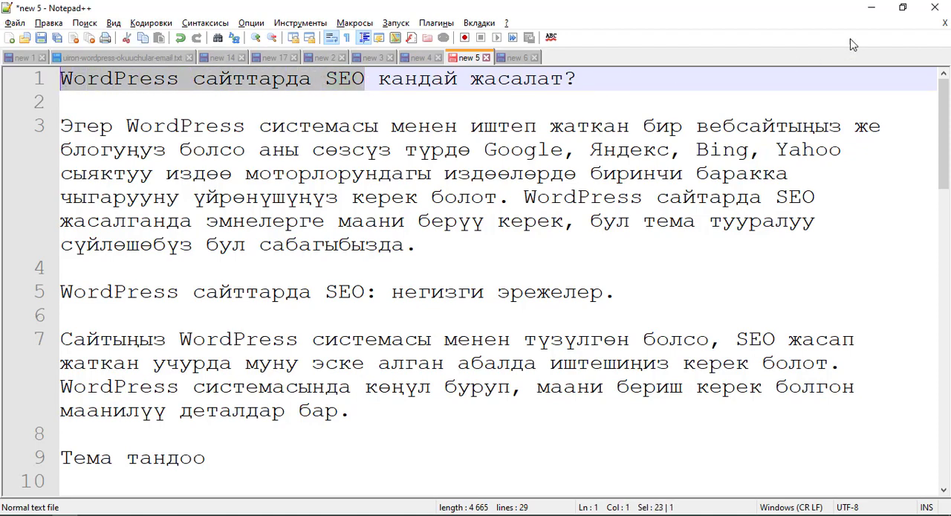
click(872, 16)
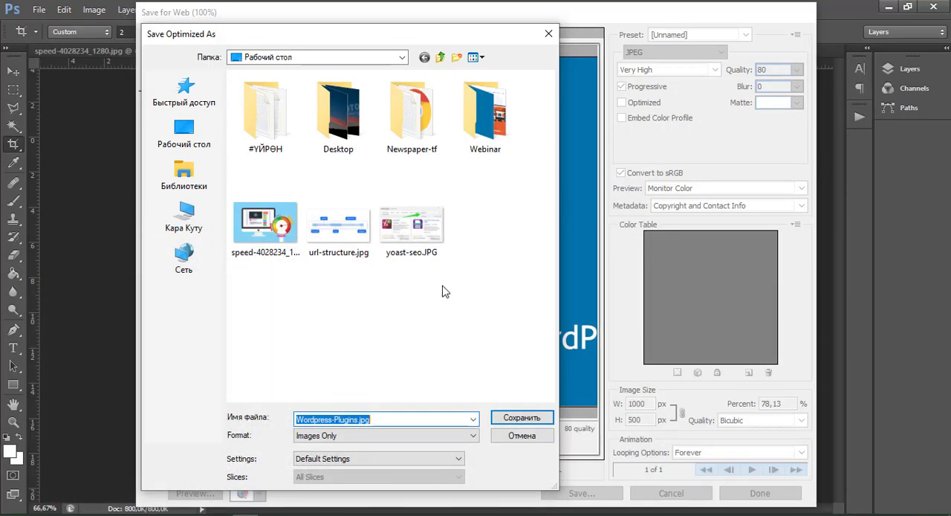
Name the exported file "wordpress-sajttarda-seo-plaginder-uironkg-wordpress", keeping the .jpg extension.
click(362, 419)
drag(359, 420, 276, 423)
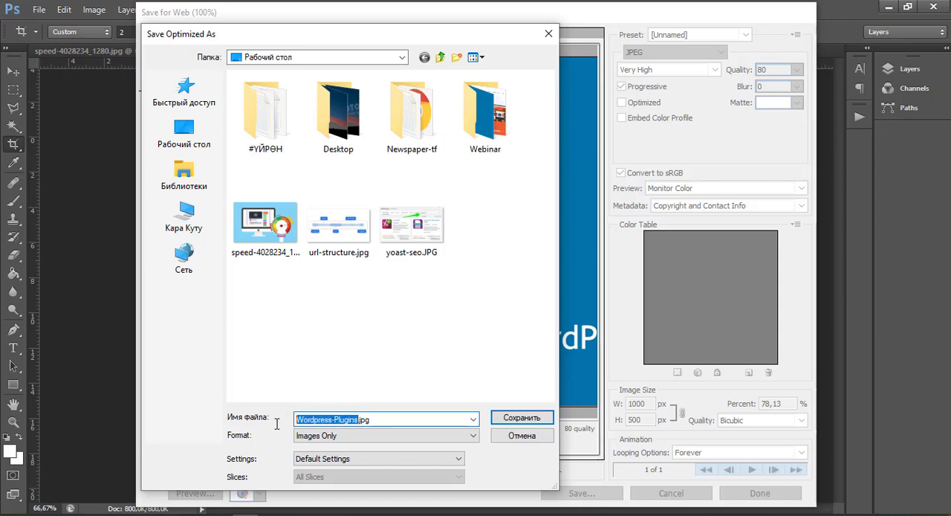
text(wordp)
text(ress)
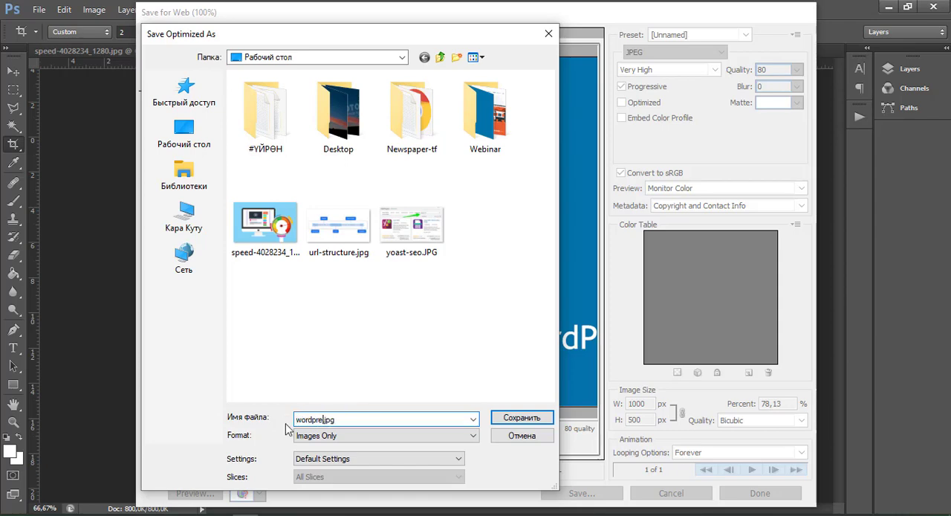
text(-sajtta)
text(rda-)
text(s)
key(BackSpace)
text(-se)
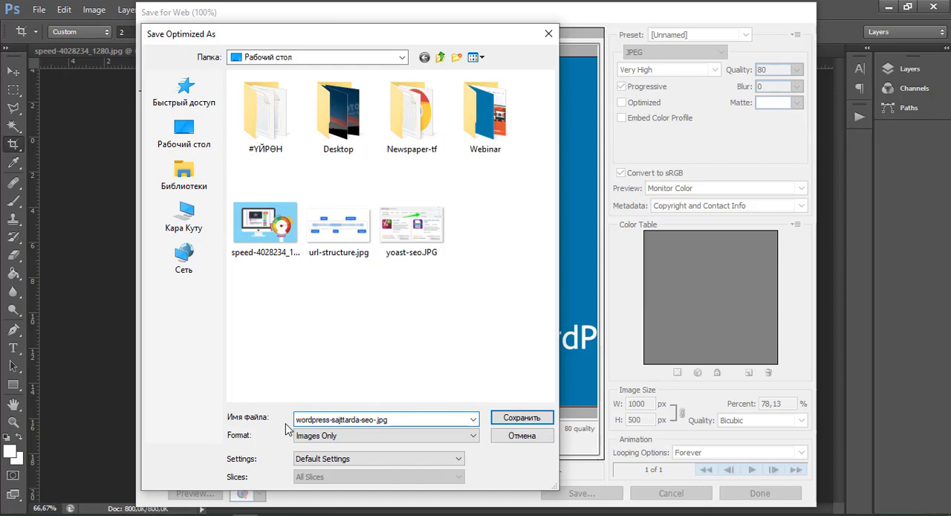
text(o-)
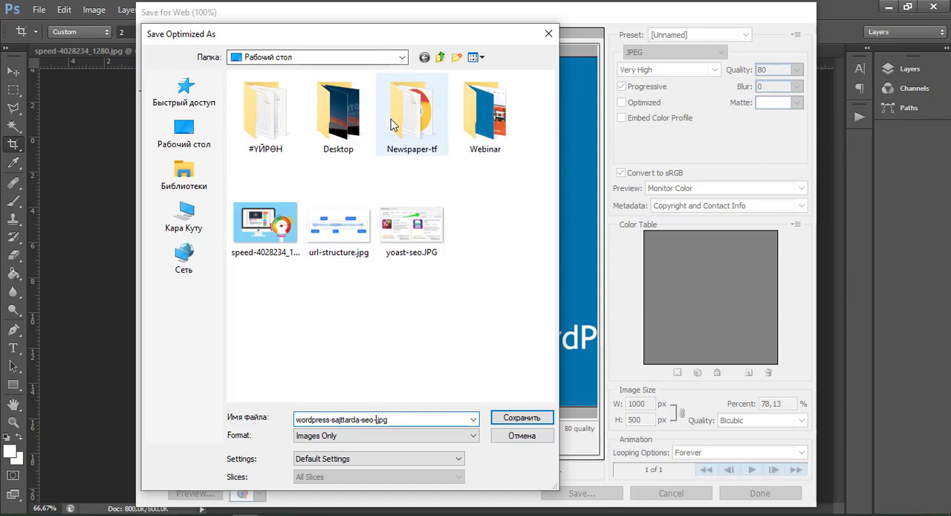
text(plaginder)
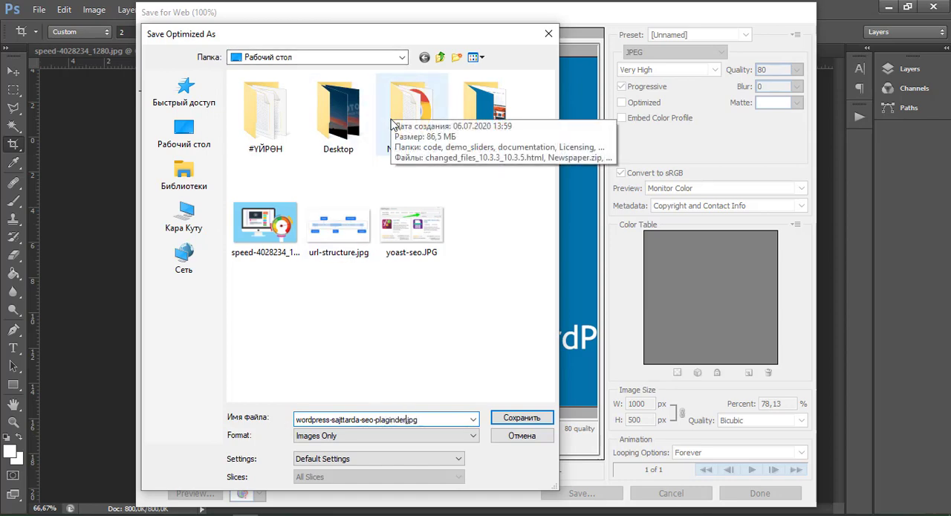
text(-uironkg)
text(-wordpress)
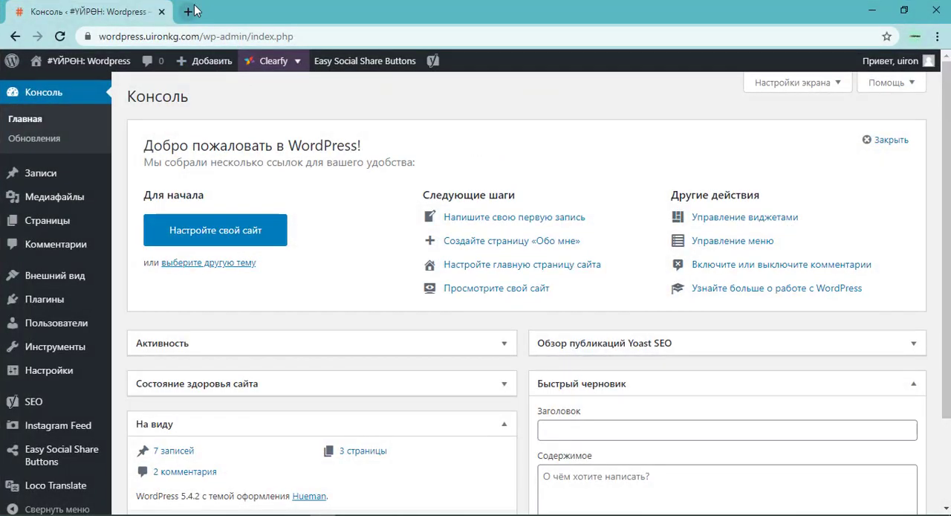
Switch to the browser and open google.com in a new tab.
key(ctrl+t)
text(google.c)
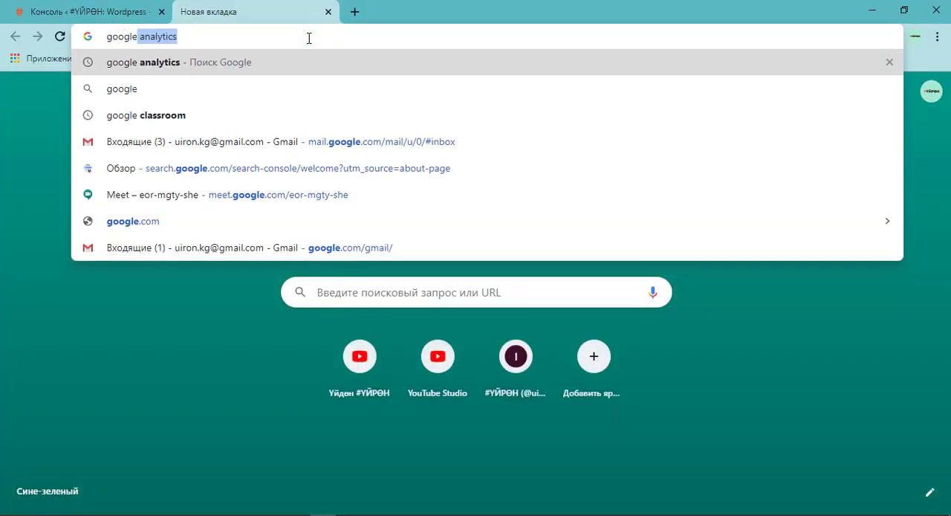
text(om)
key(Return)
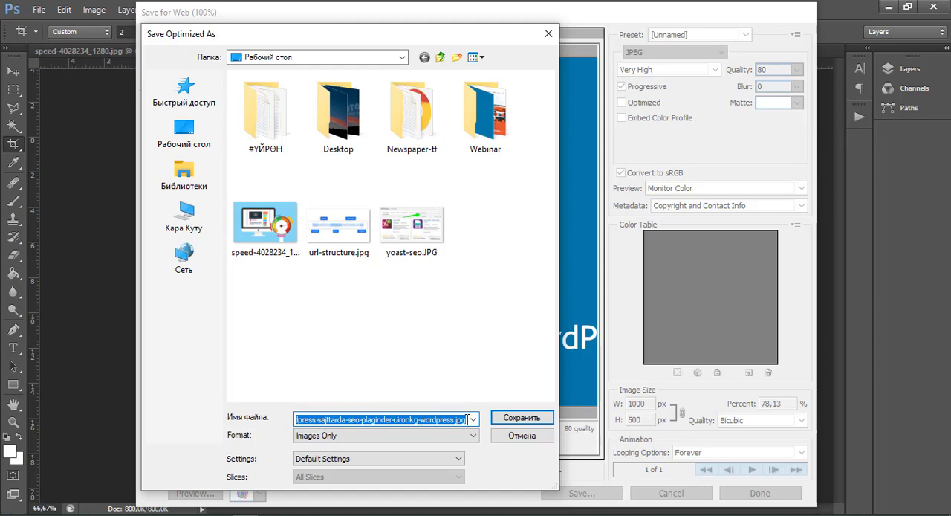
Back in Photoshop, save the optimized plugins image to the desktop and bring up all-themes.png with the Move tool.
click(532, 417)
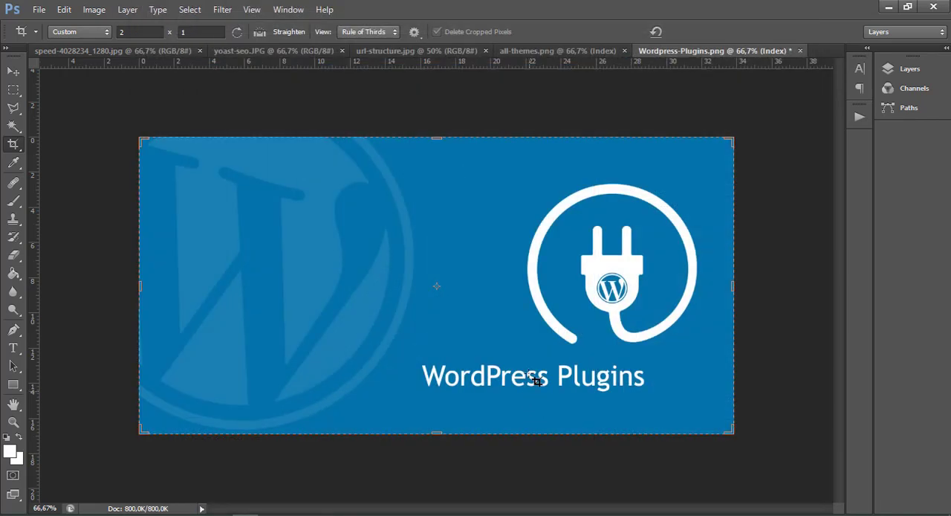
click(568, 52)
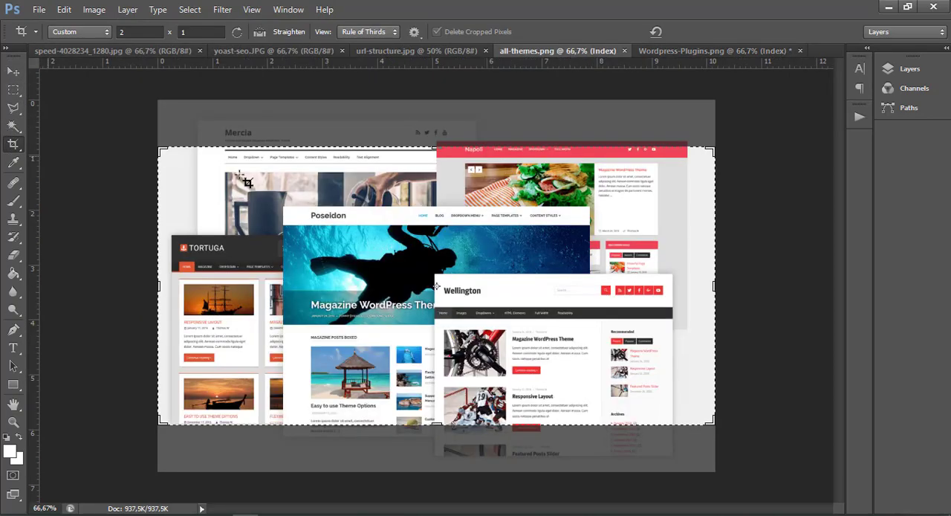
click(11, 69)
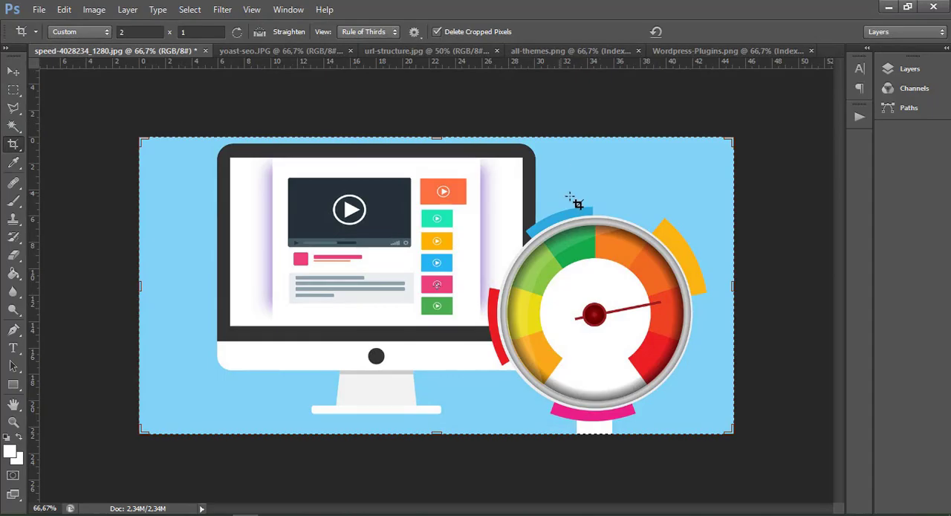
Show the desktop, refresh it, and check the full file names of the exported plugins and themes images.
key(super+d)
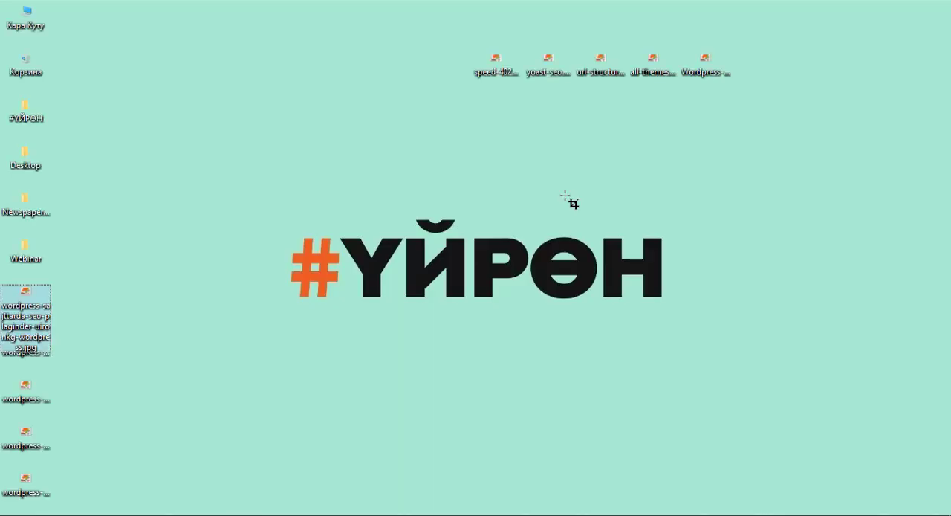
click(30, 296)
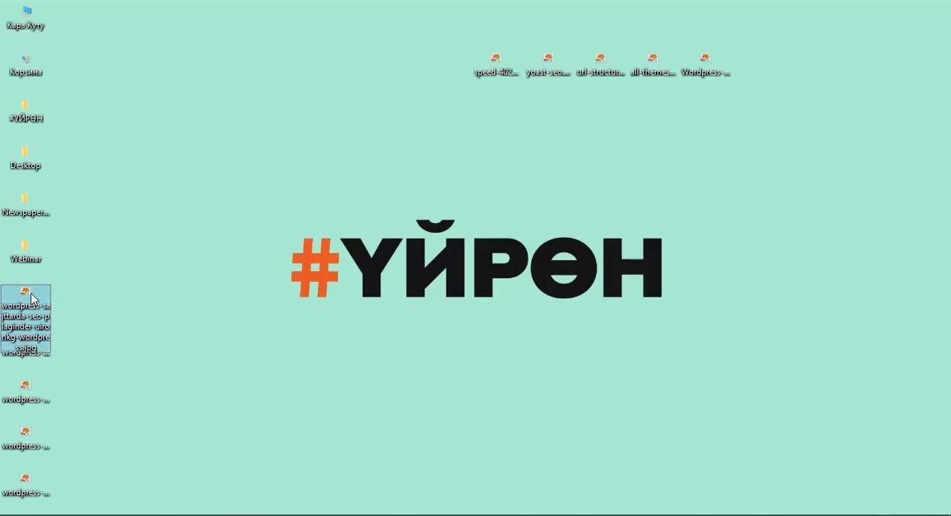
right_click(100, 301)
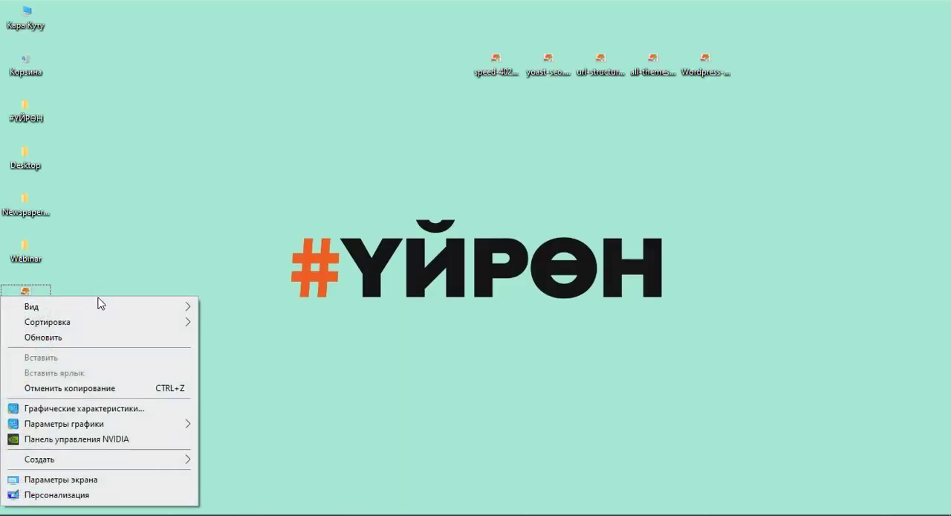
click(100, 336)
click(29, 298)
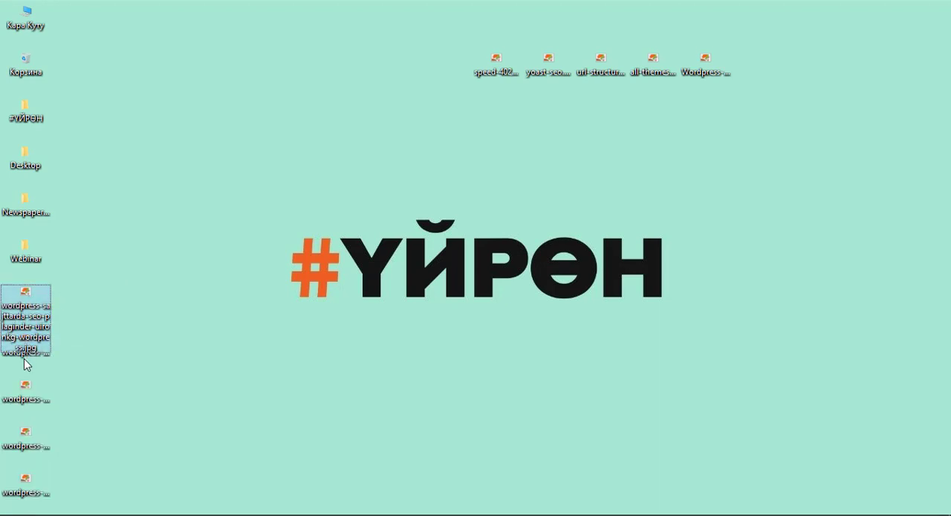
click(28, 363)
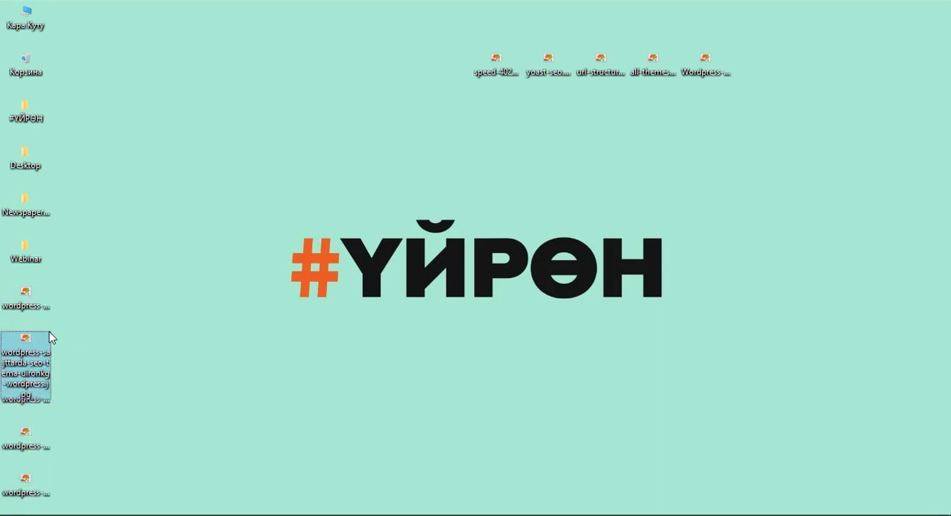
click(37, 308)
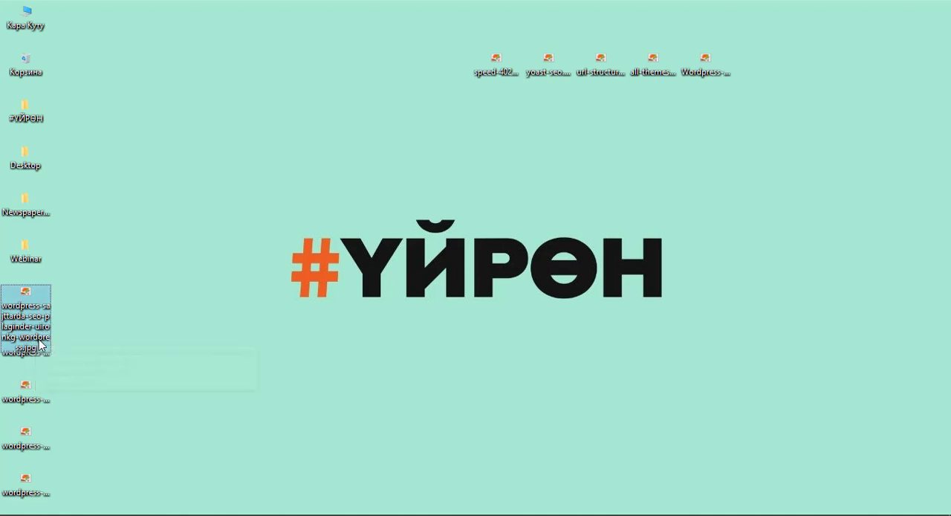
Compare the group of exported images with the group of five original images on the desktop.
click(81, 333)
drag(83, 297, 2, 511)
click(136, 397)
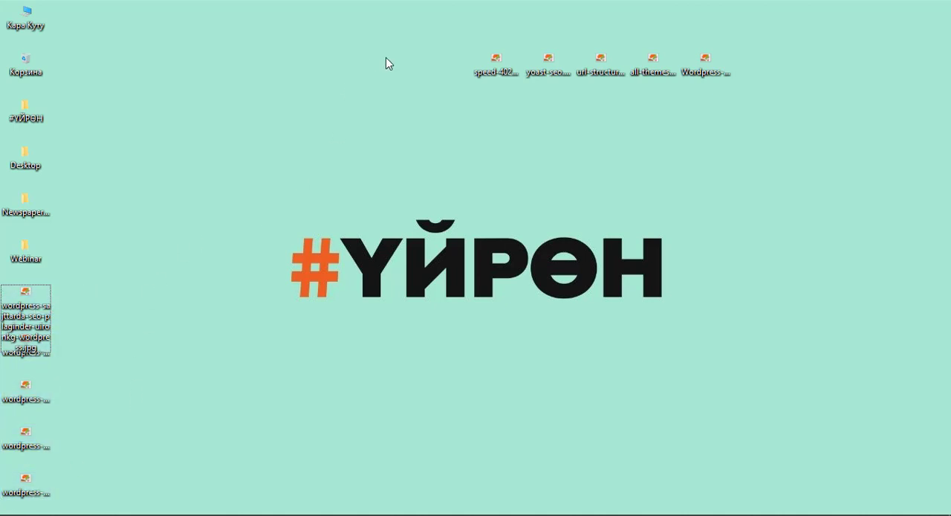
drag(357, 65, 847, 36)
click(566, 157)
drag(459, 111, 852, 58)
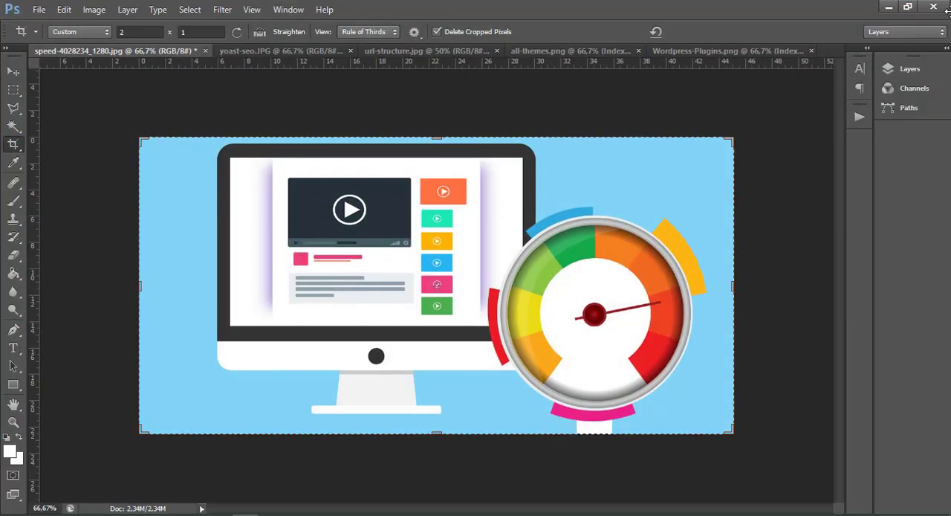
Quit Photoshop without saving changes to any of the five open original images.
click(934, 7)
click(467, 211)
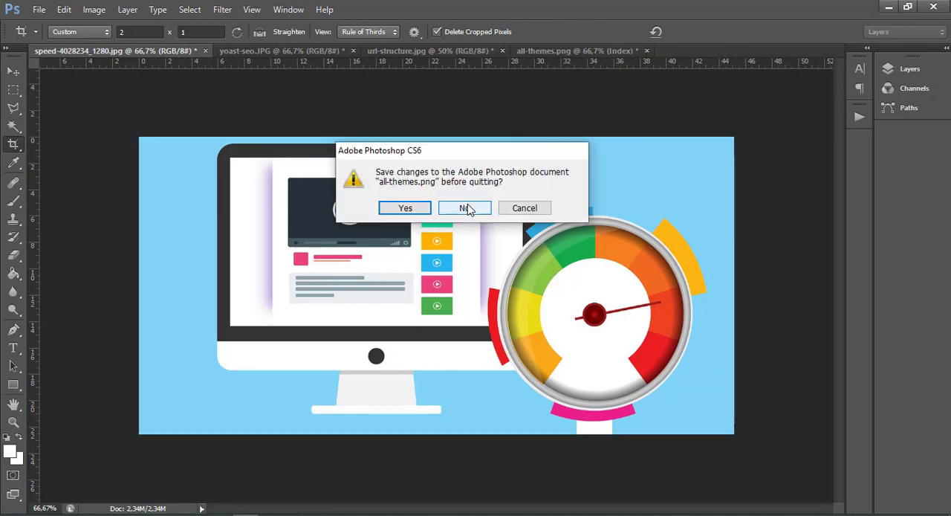
click(466, 210)
click(467, 210)
click(466, 210)
click(466, 210)
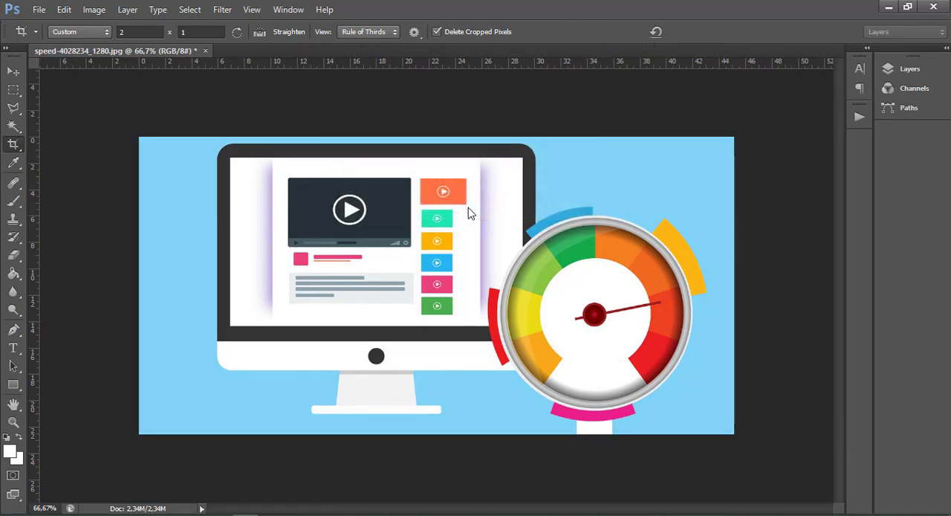
Permanently delete the five original image files from the desktop.
drag(430, 29, 844, 119)
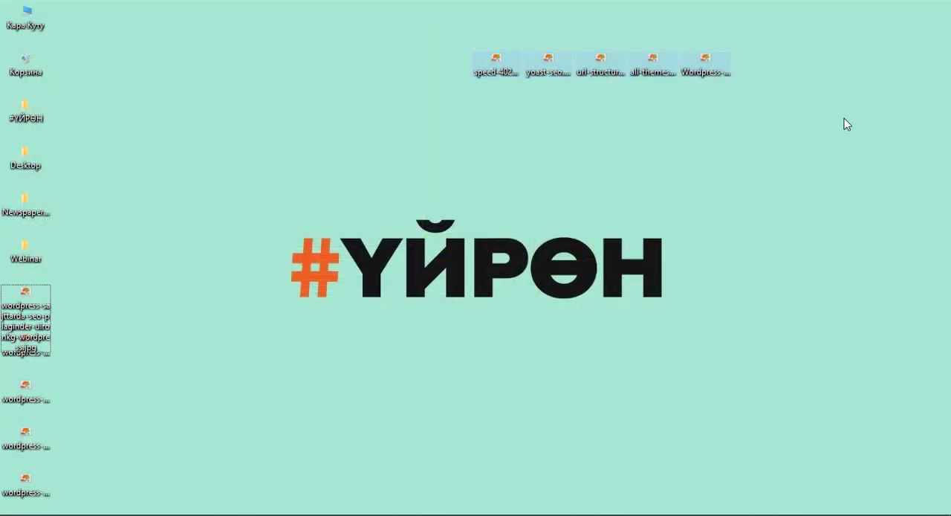
key(shift+Delete)
key(Return)
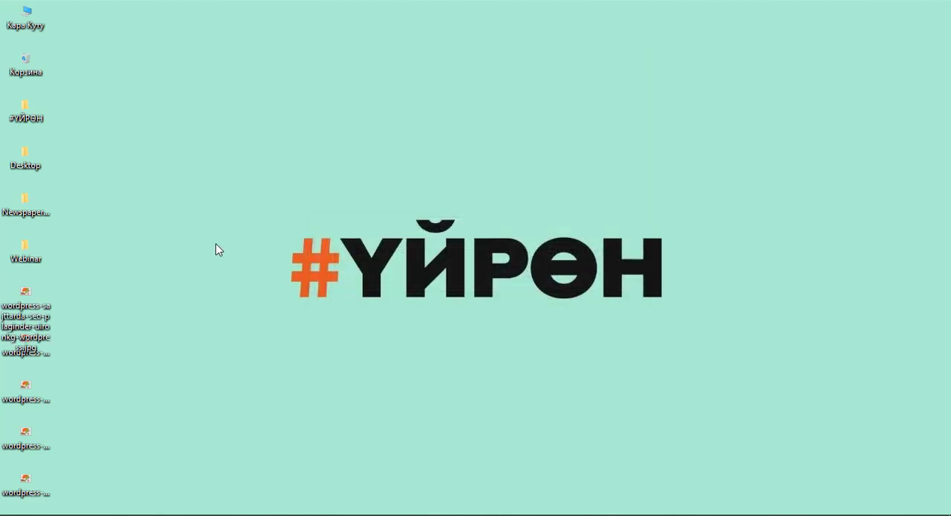
Check the exported plugins image's file size in its properties, then preview the picture in the photo viewer and close it.
drag(84, 293, 1, 514)
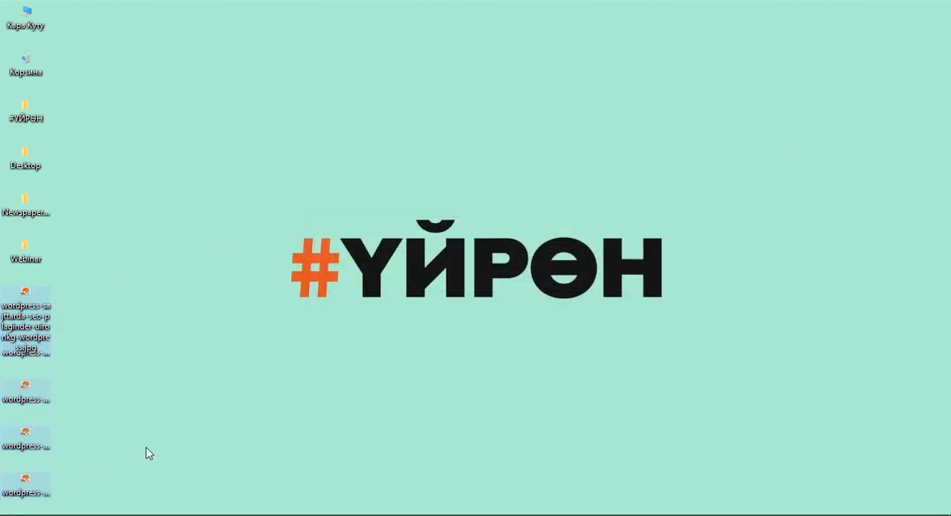
drag(88, 488, 1, 285)
click(28, 295)
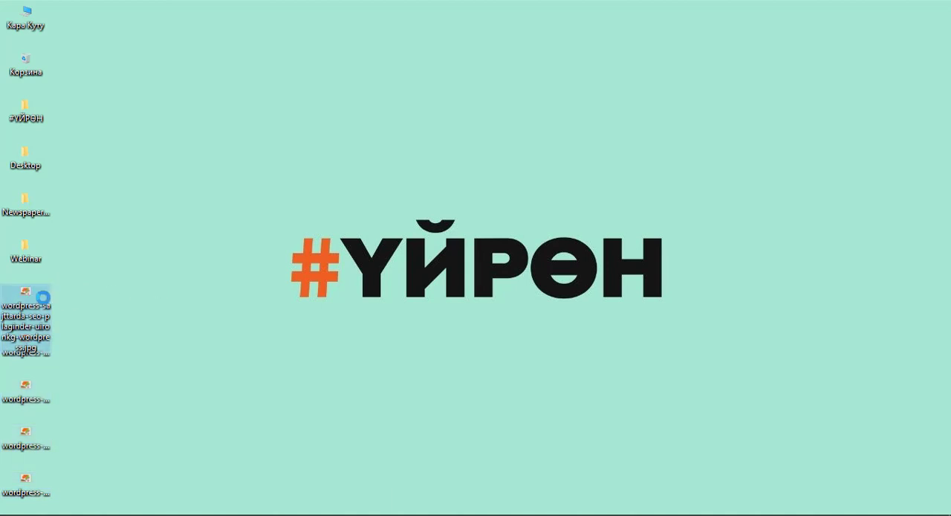
right_click(39, 291)
click(77, 505)
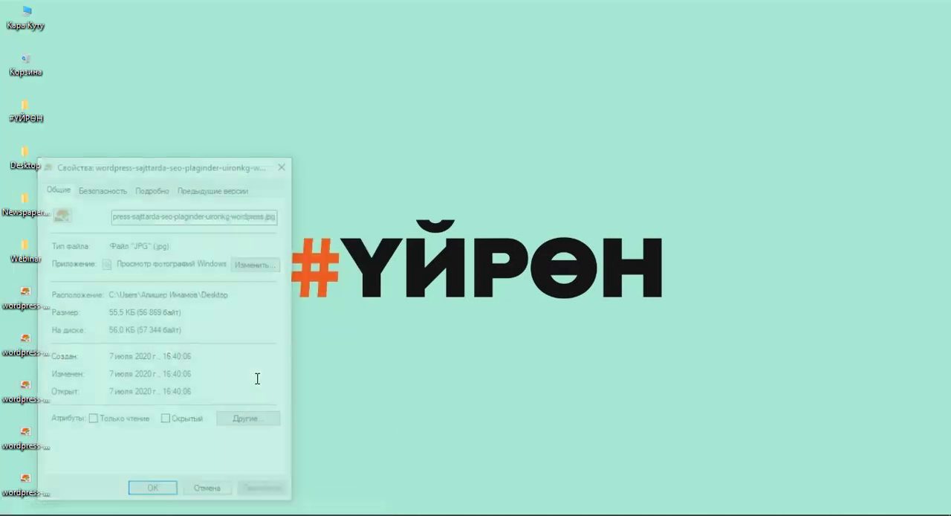
drag(110, 312, 180, 311)
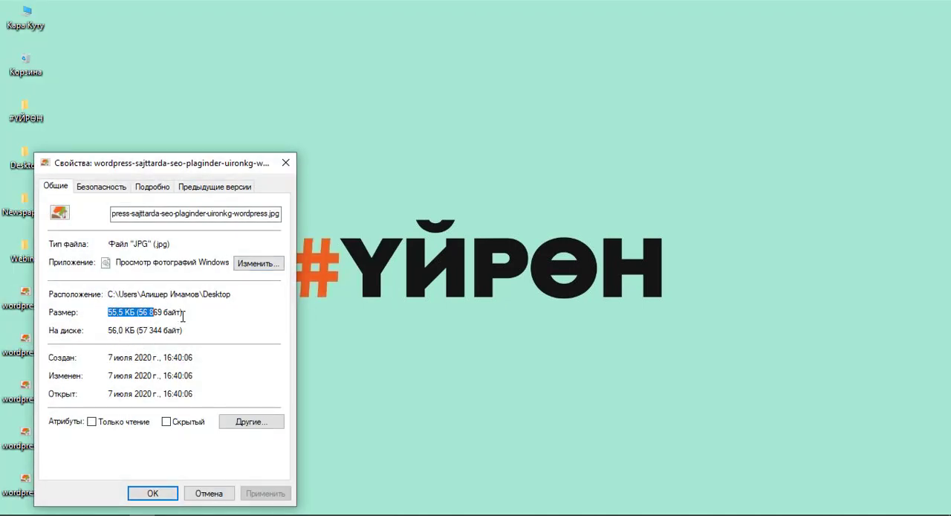
click(285, 162)
double_click(43, 315)
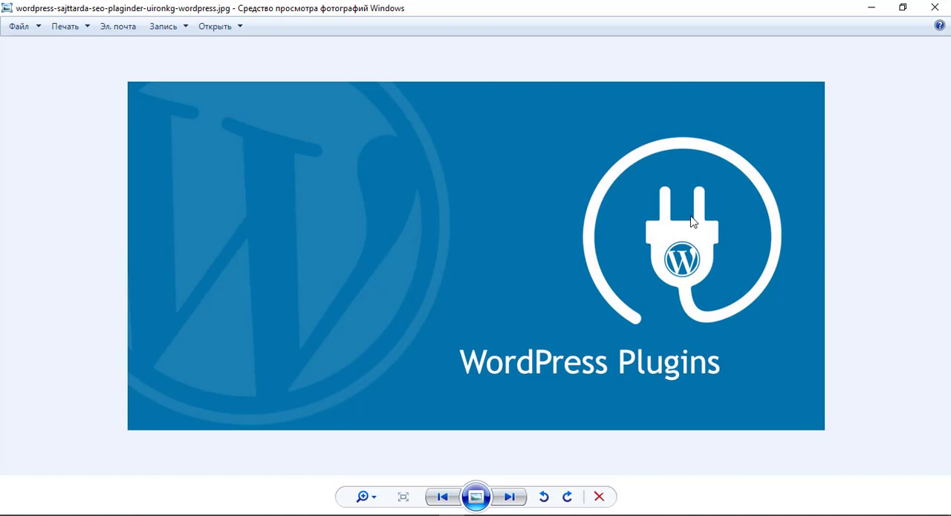
click(926, 8)
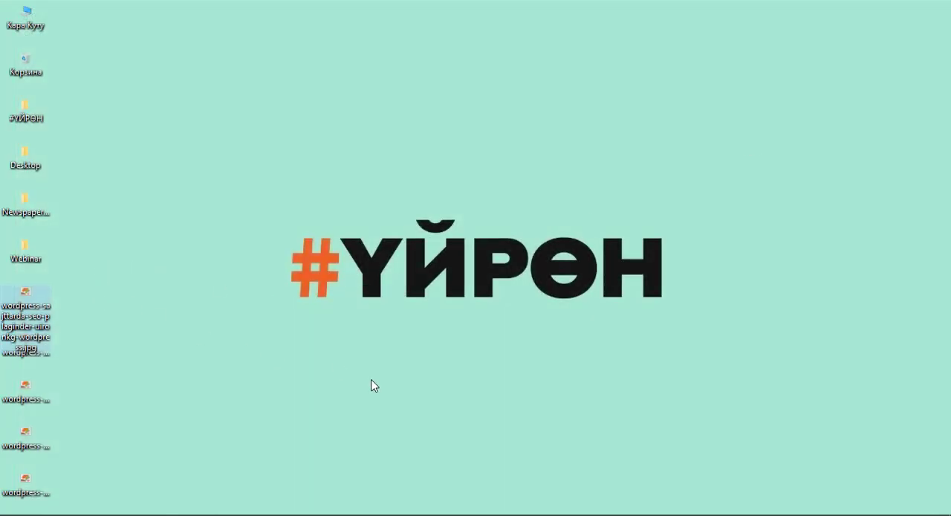
Switch to the browser, close the Google Images tab, and start a new post from the WordPress dashboard.
click(65, 515)
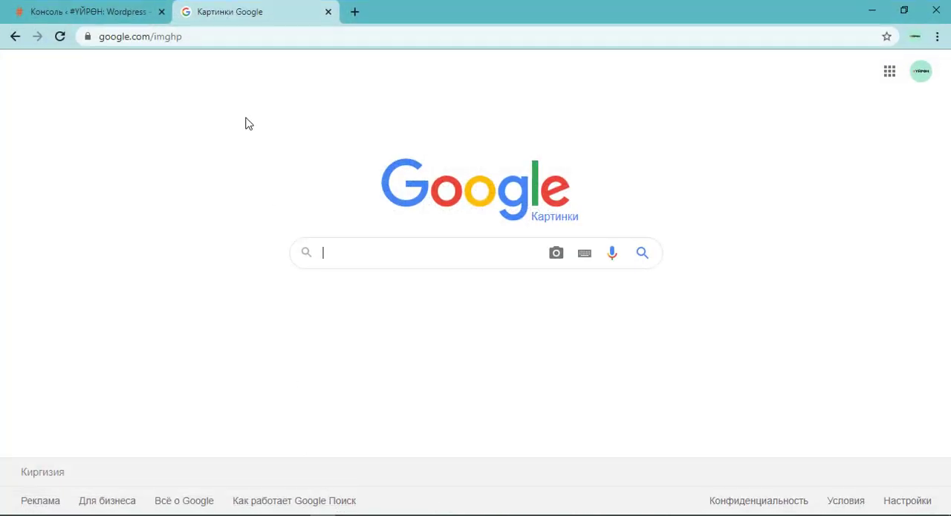
middle_click(227, 6)
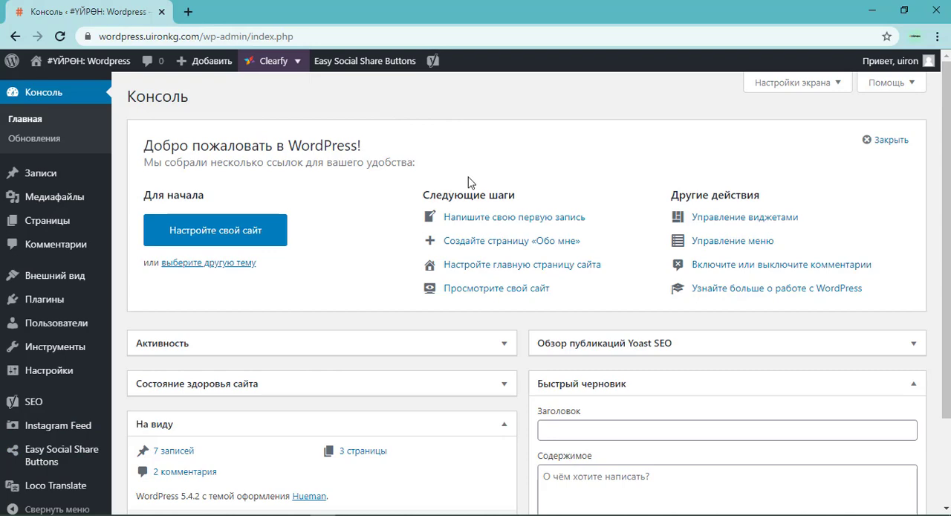
mouse_move(434, 60)
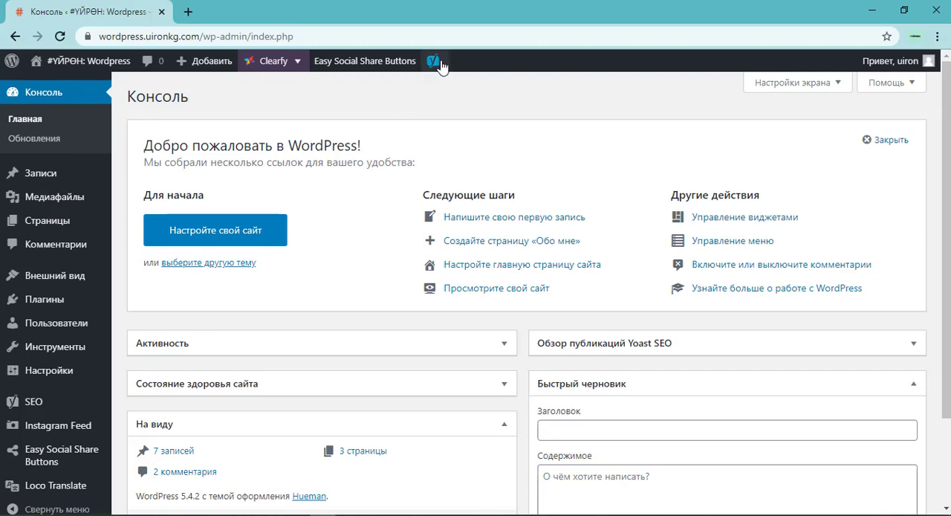
scroll(42, 483, down, 1)
mouse_move(30, 390)
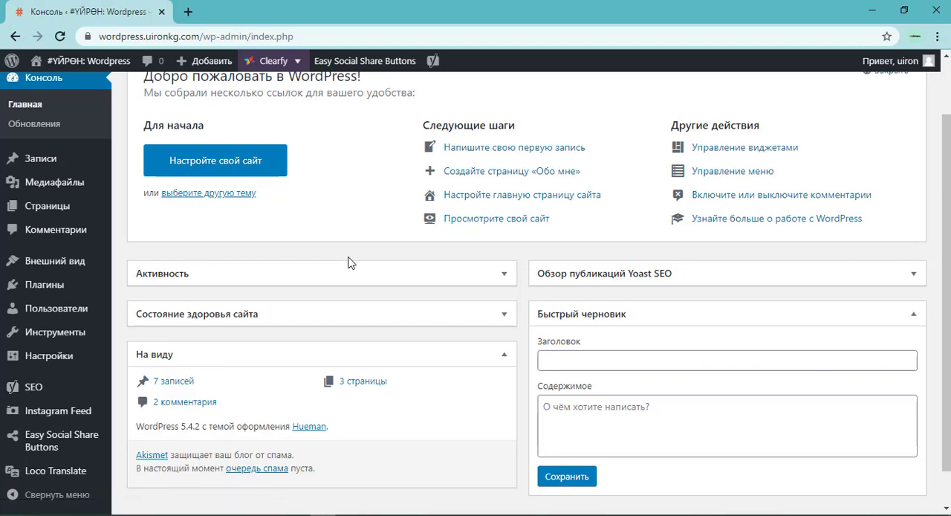
mouse_move(27, 168)
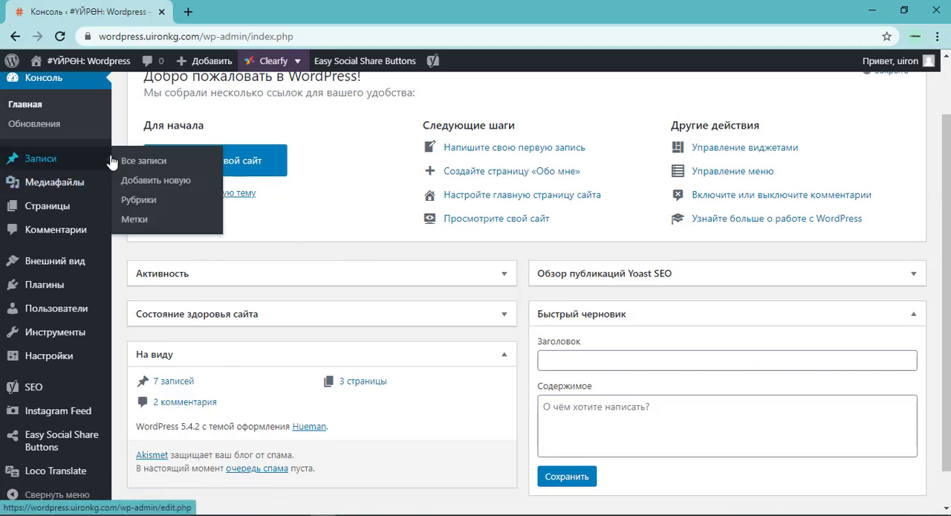
click(144, 186)
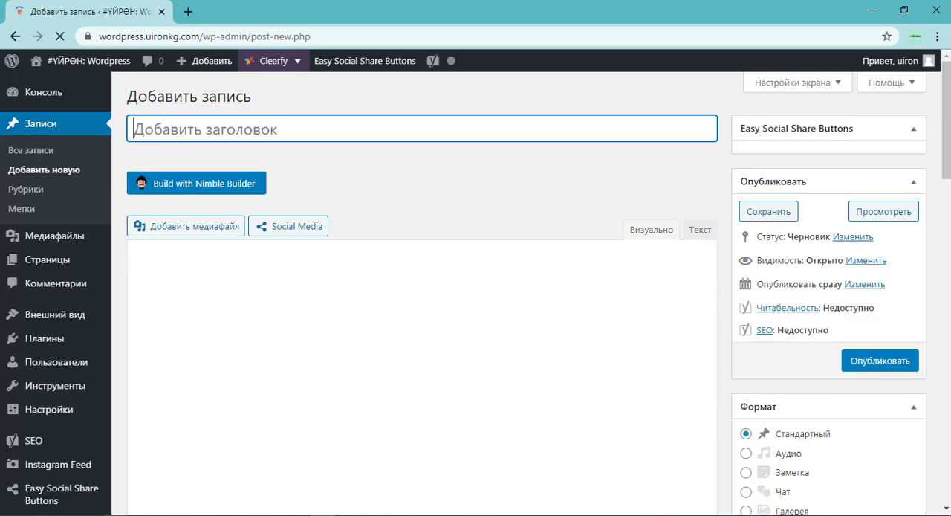
Switch to Notepad++ and review rules 0 and 1 of the SEO checklist in the "new 6" document.
key(alt+Tab)
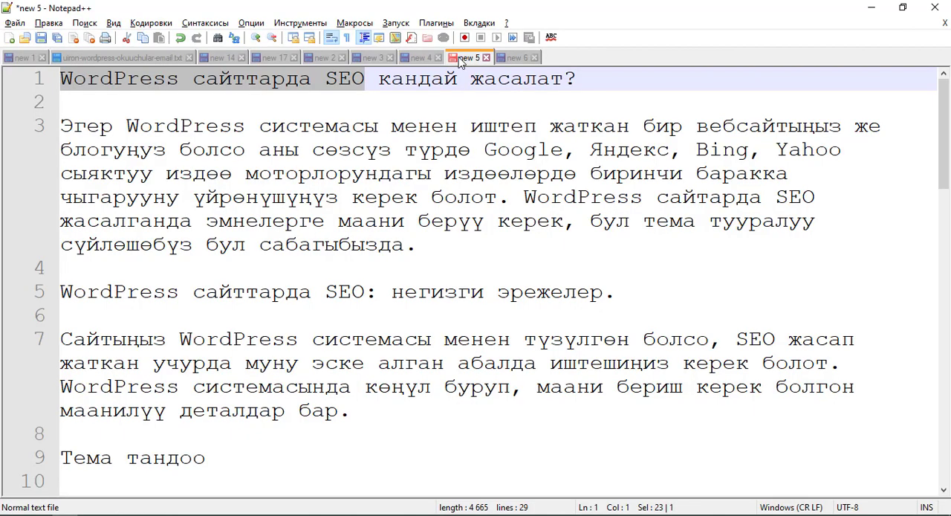
click(514, 58)
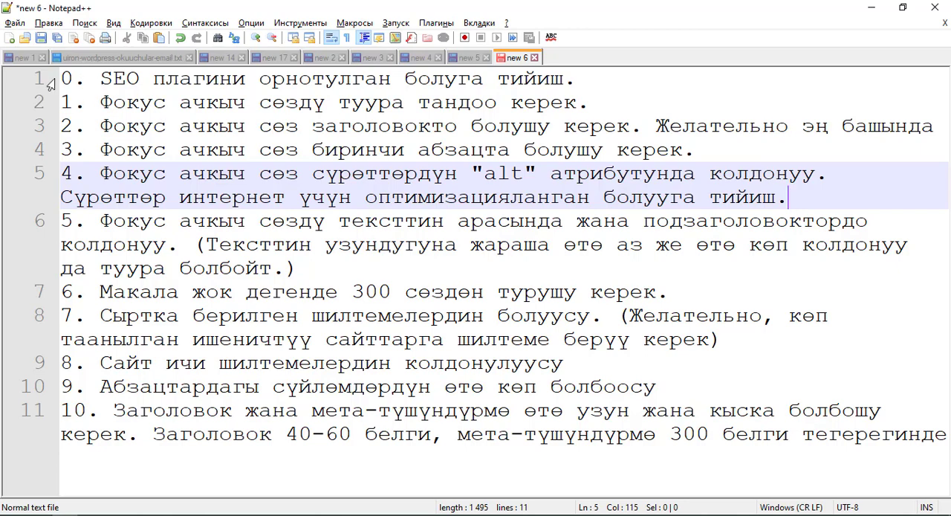
drag(101, 78, 471, 78)
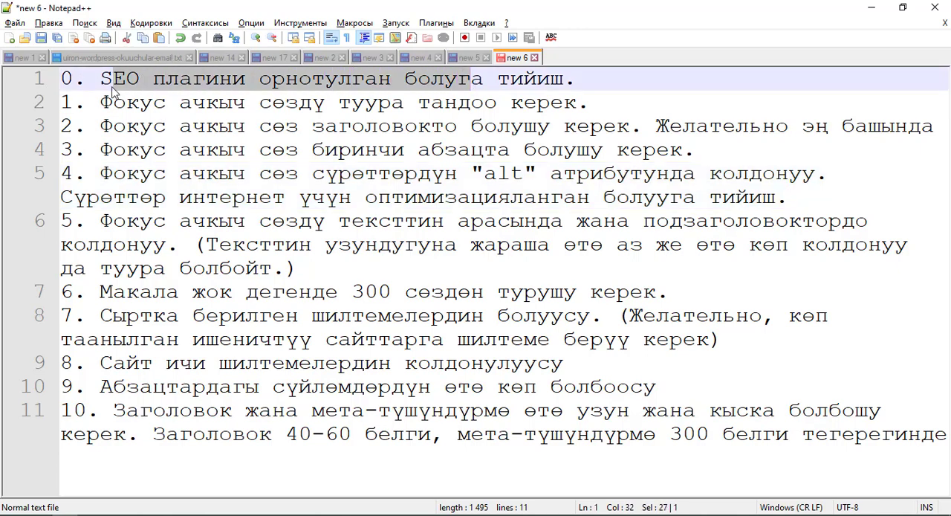
drag(101, 102, 305, 102)
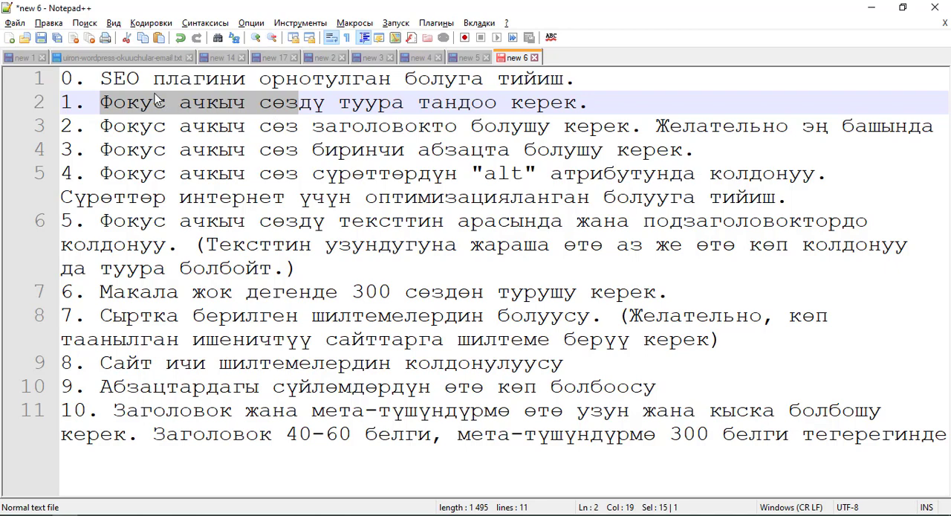
click(128, 102)
drag(102, 97, 302, 95)
drag(578, 102, 100, 103)
key(alt+Tab)
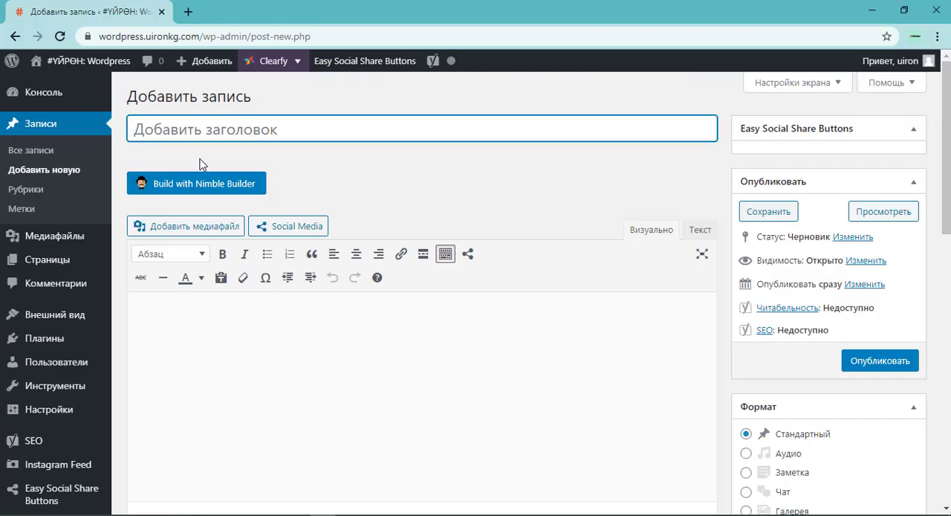
key(alt+Tab)
key(alt+Tab)
key(Tab)
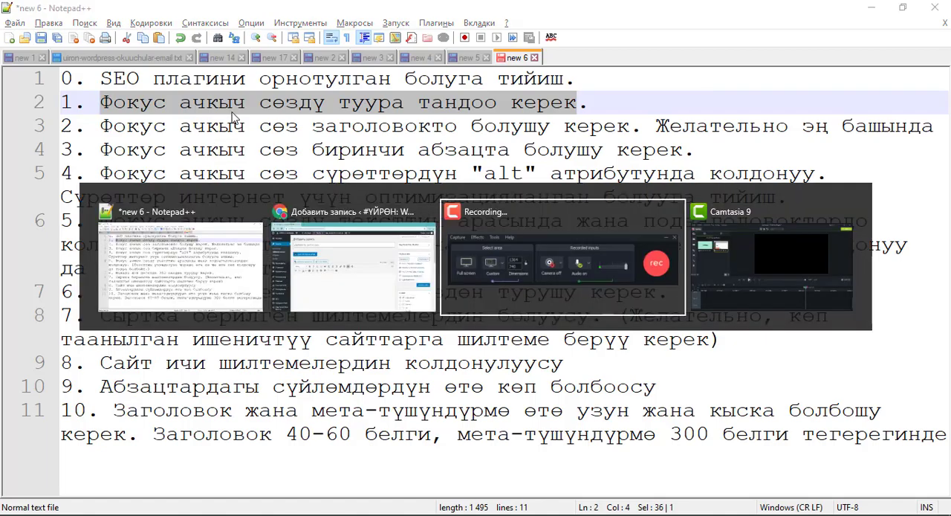
click(367, 241)
key(alt+Tab)
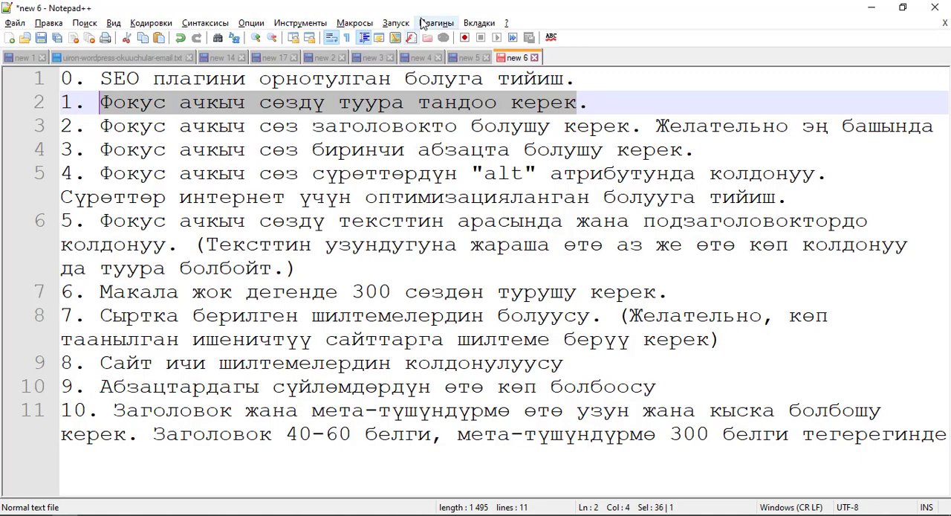
Copy the headline "WordPress сайттарда SEO кандай жасалат?" from the Notepad++ "new 5" document into the new post's title in the browser.
click(467, 60)
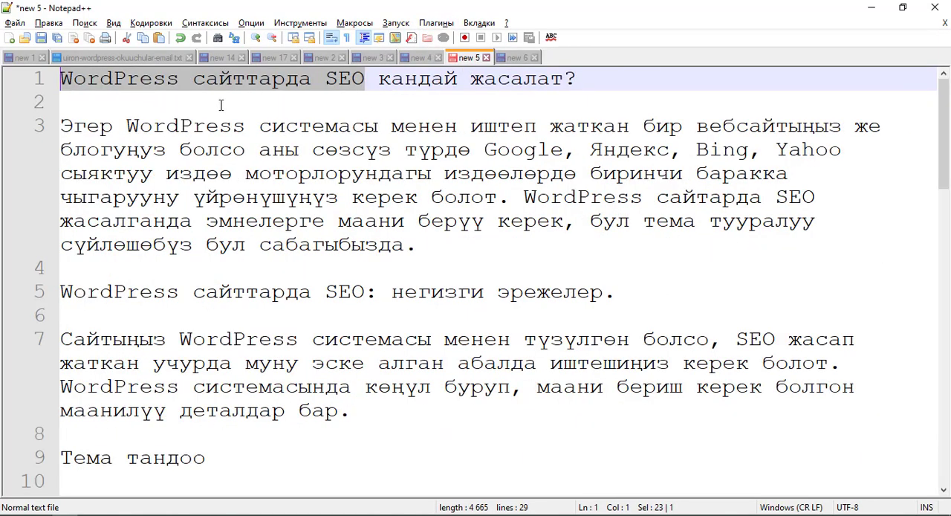
click(409, 93)
drag(584, 78, 27, 79)
key(ctrl+c)
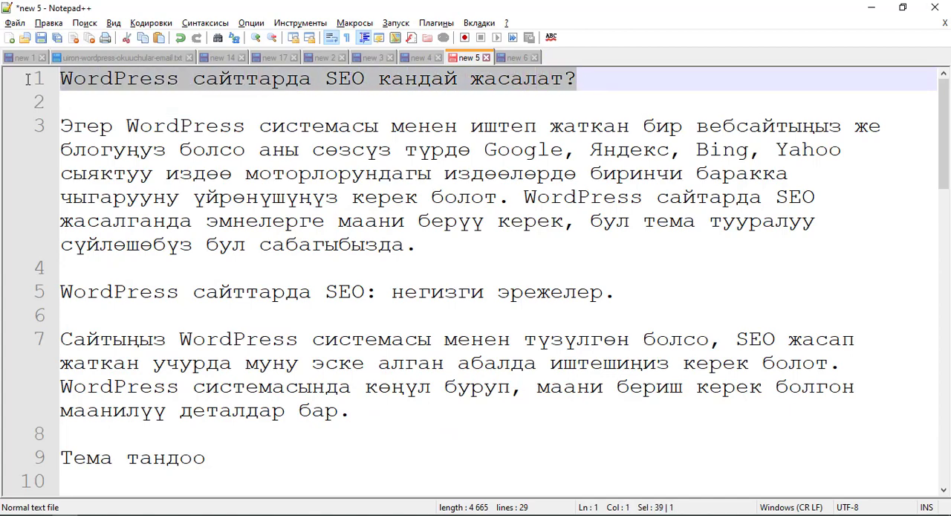
key(alt+Tab)
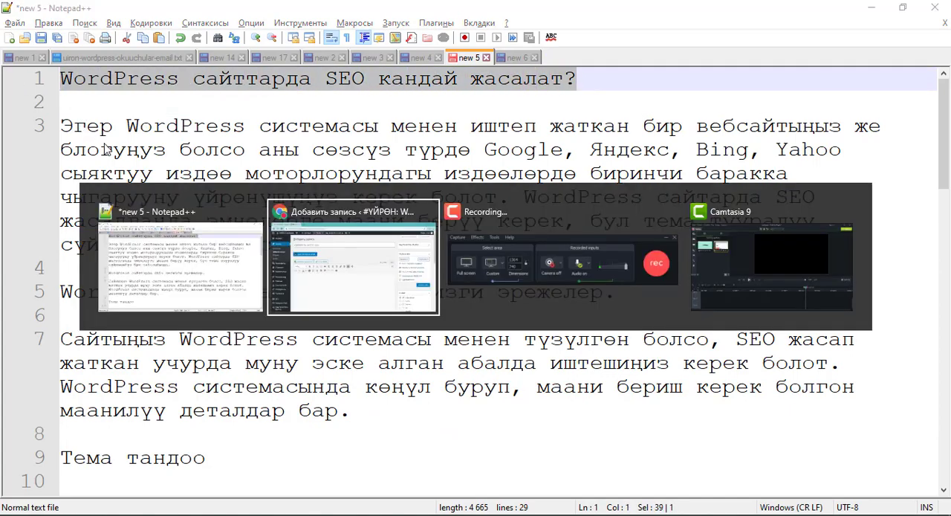
key(ctrl+v)
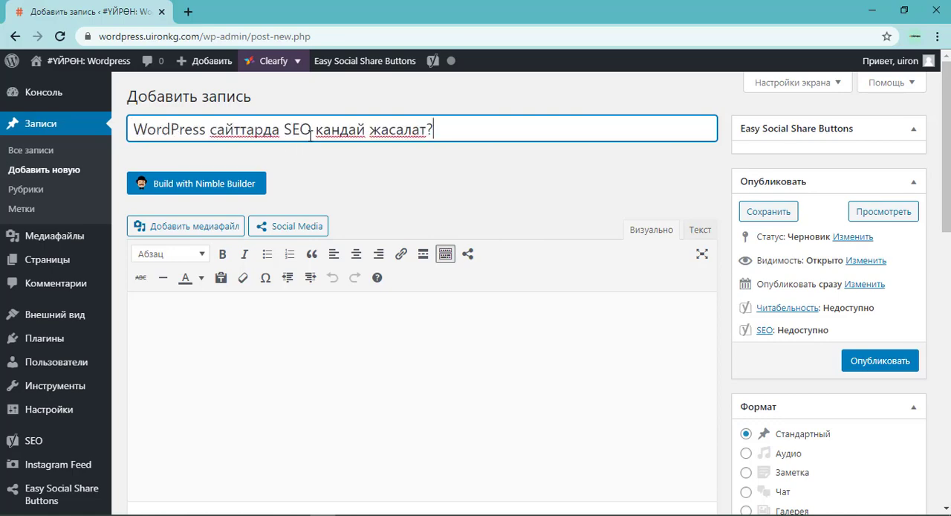
Copy the article text below the headline in Notepad++, through the SEO plugin section's last paragraph, into the post's content area.
click(238, 319)
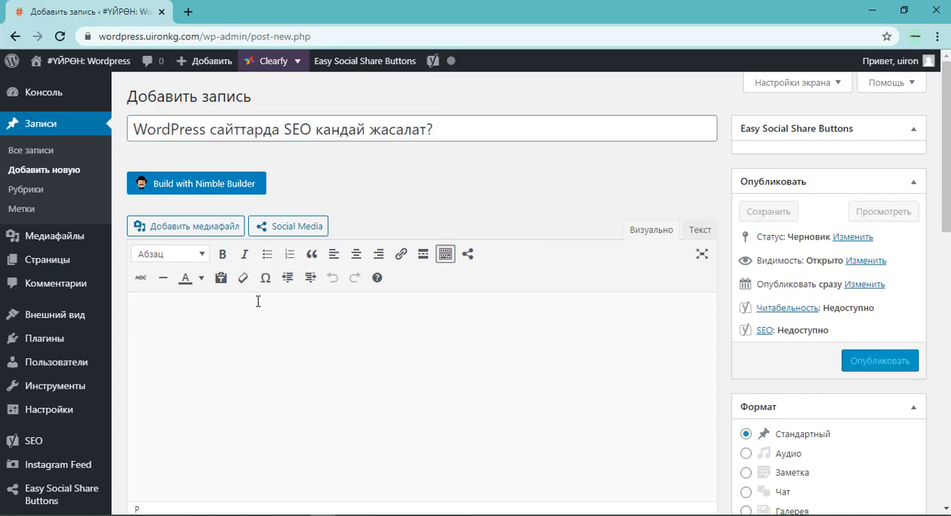
key(alt+Tab)
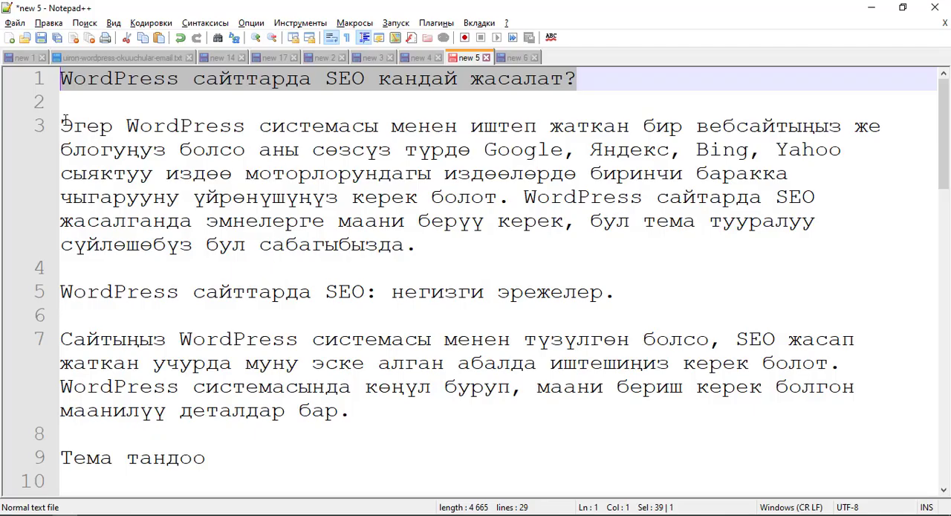
drag(65, 121, 398, 440)
key(alt+Tab)
click(271, 330)
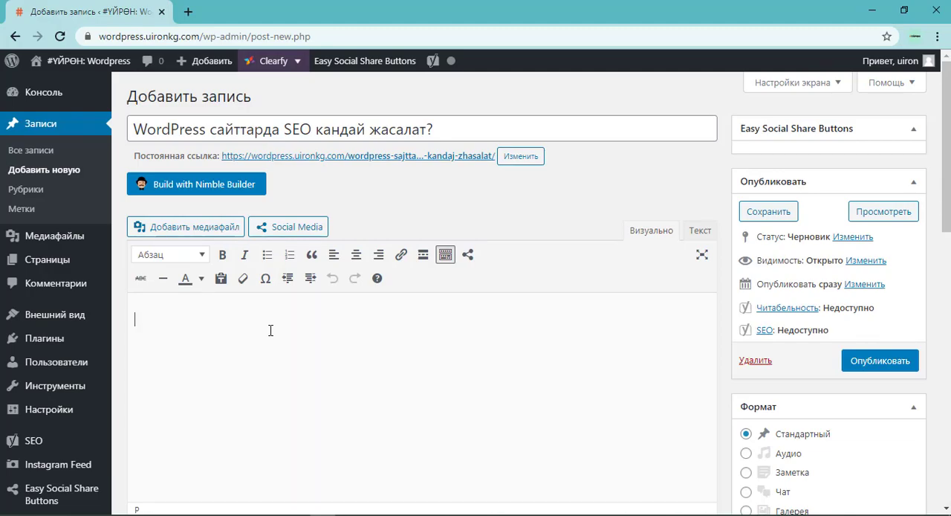
key(ctrl+v)
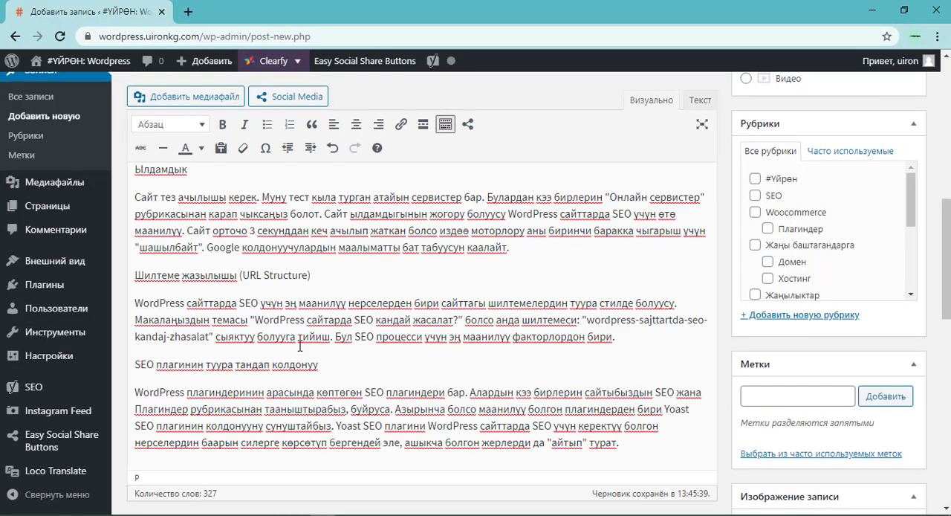
scroll(417, 342, up, 15)
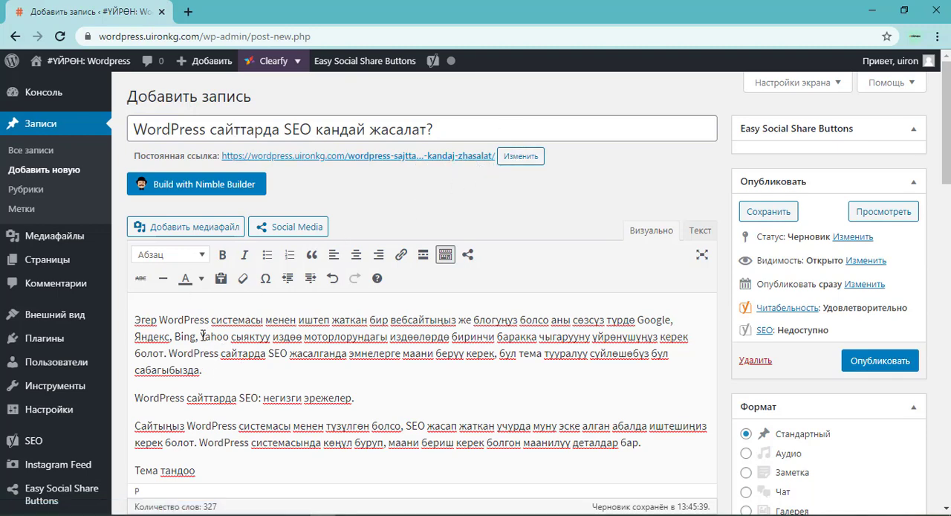
Examine the keyphrase "WordPress сайттарда SEO" in the post title against rule 2 of the Notepad++ "new 6" checklist.
drag(137, 125, 310, 131)
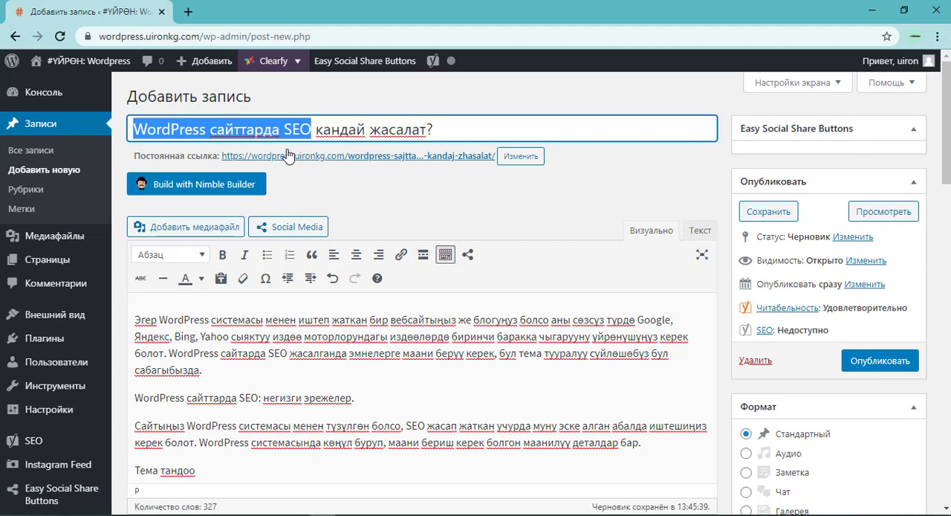
click(300, 129)
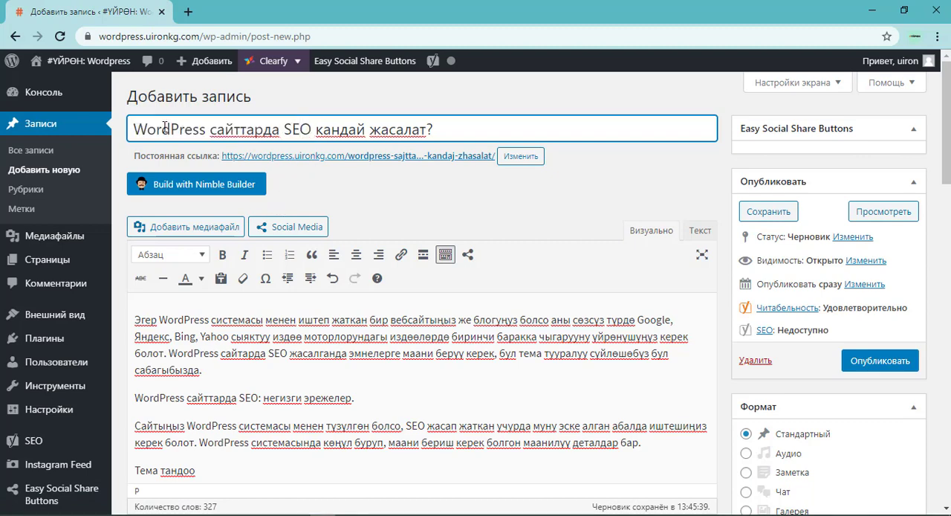
drag(306, 130, 121, 131)
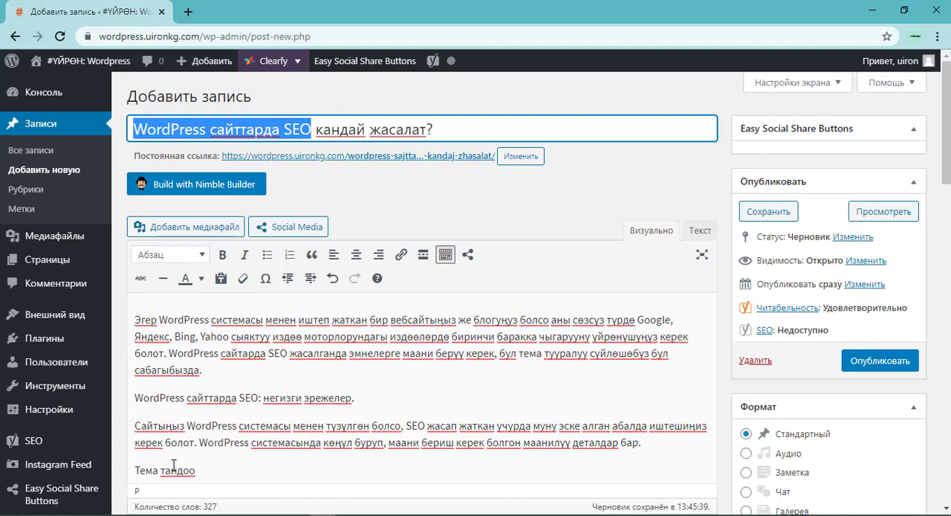
click(81, 514)
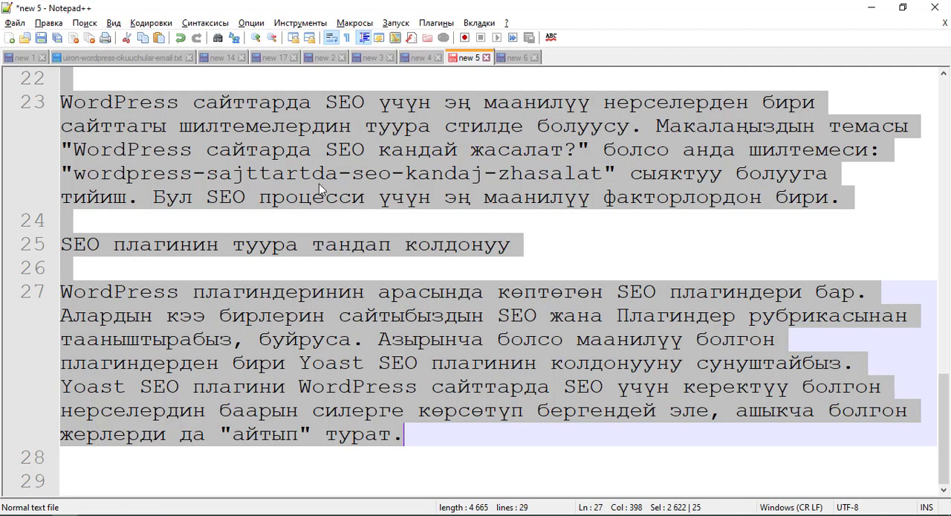
click(498, 60)
click(233, 109)
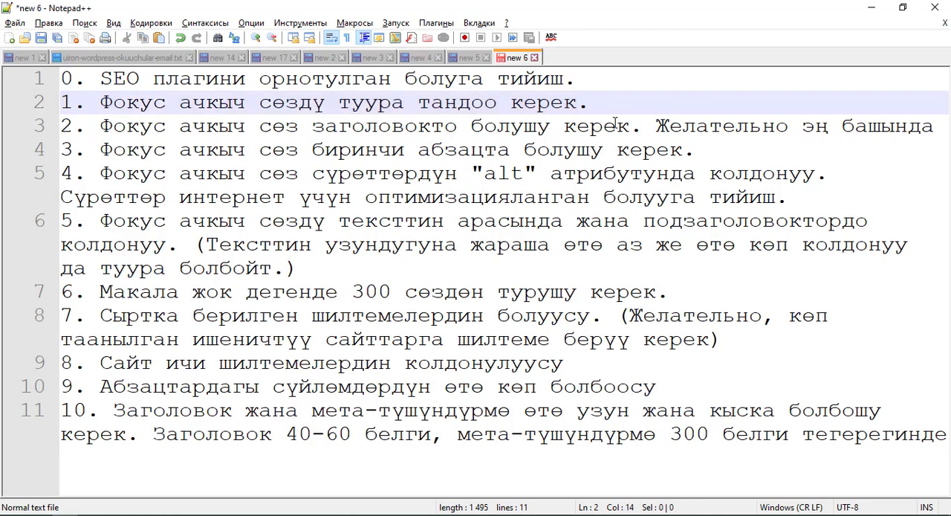
drag(931, 127, 100, 128)
key(alt+Tab)
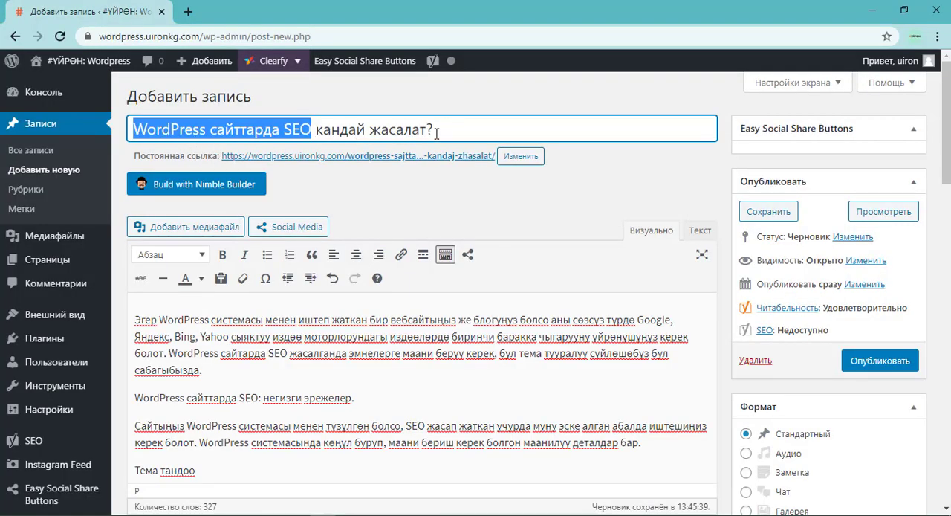
Review checklist rules 3 and 4 in Notepad++, and examine the keyphrase "WordPress сайтарда SEO" in the post's first paragraph.
key(alt+Tab)
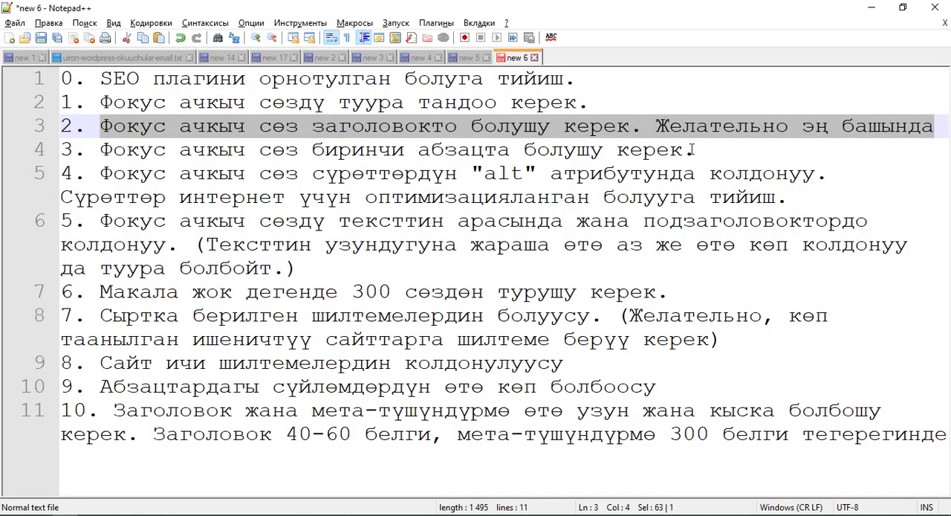
drag(694, 149, 101, 149)
key(alt+Tab)
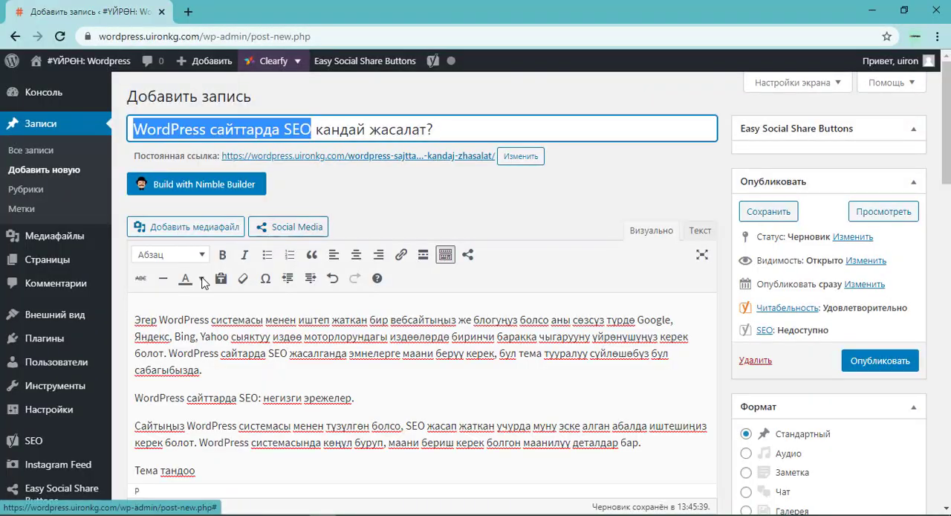
drag(135, 319, 214, 370)
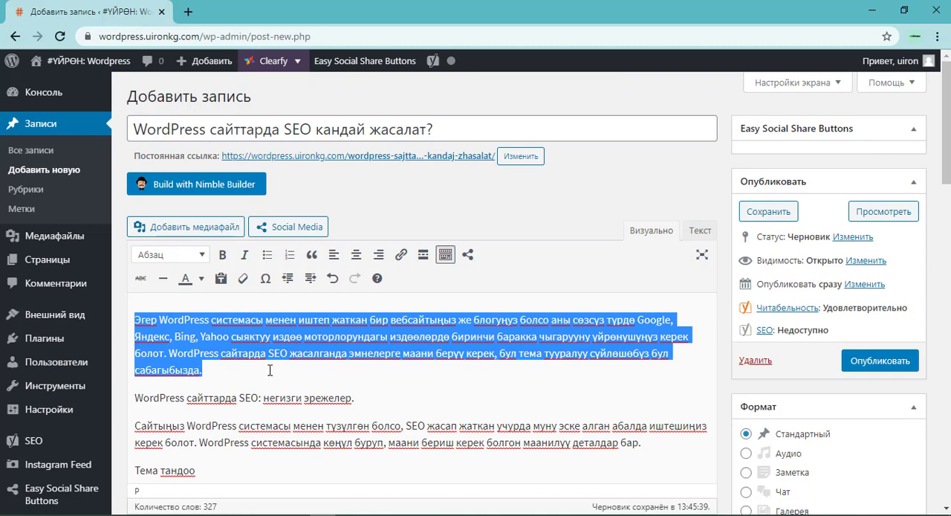
click(288, 355)
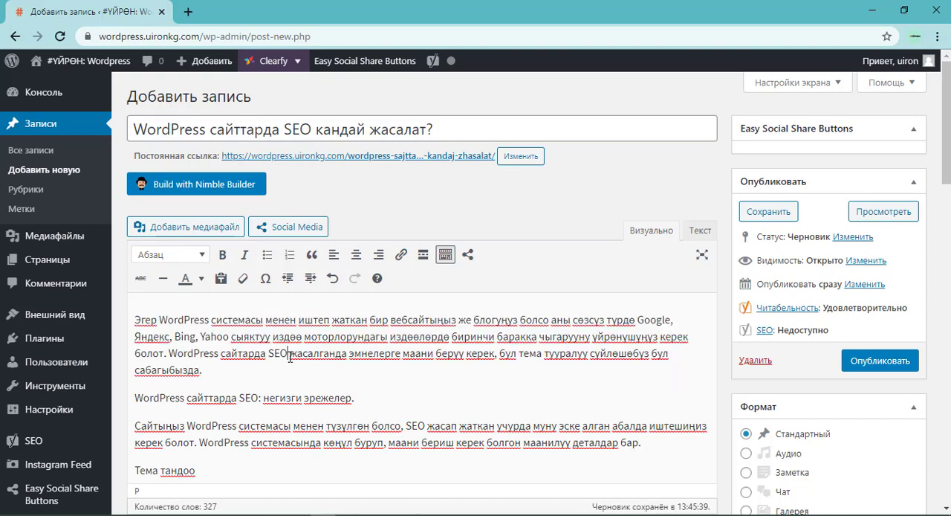
drag(286, 354, 170, 355)
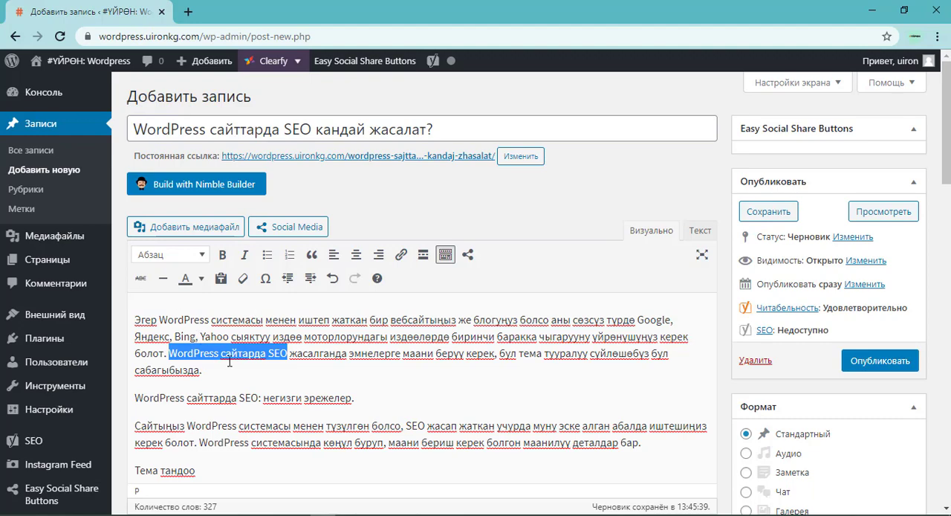
key(alt+Tab)
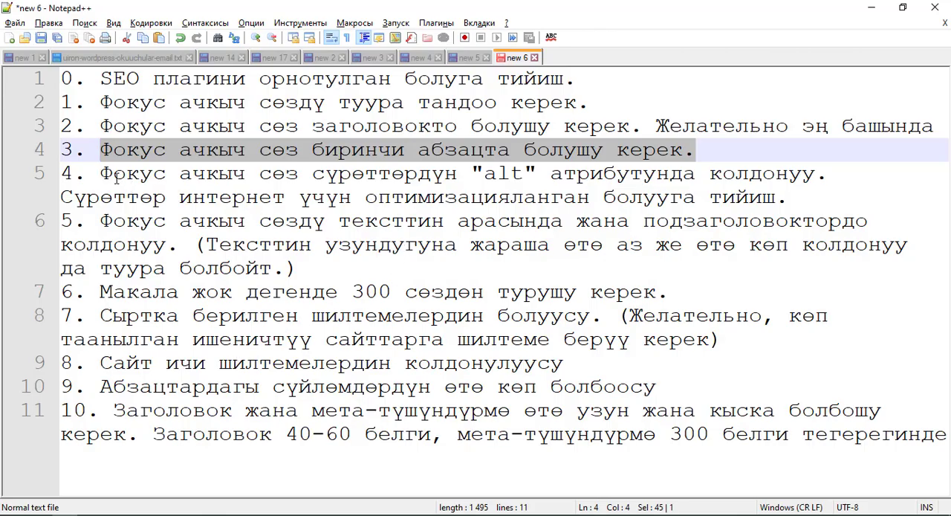
drag(101, 173, 563, 173)
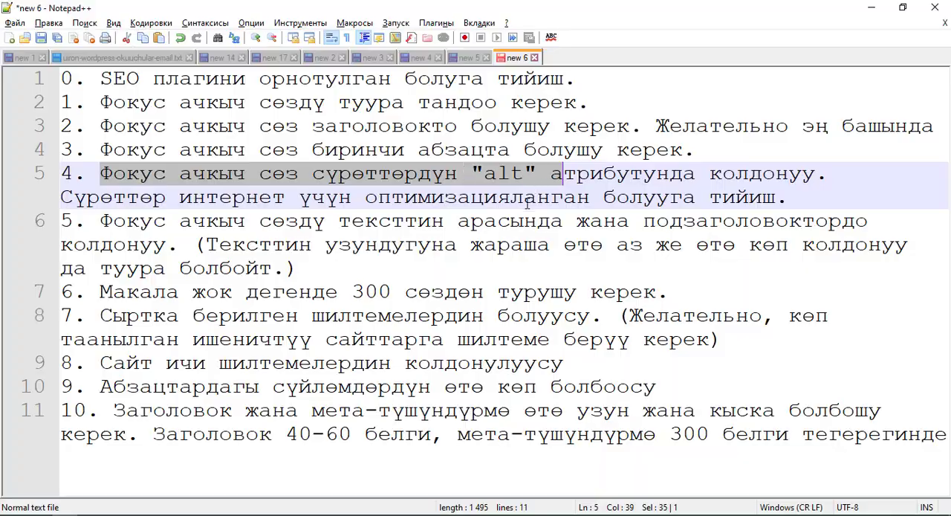
Switch back to the post and format the line "WordPress сайттарда SEO: негизги эрежелер." as Заголовок 3.
key(alt+Tab)
scroll(359, 338, down, 1)
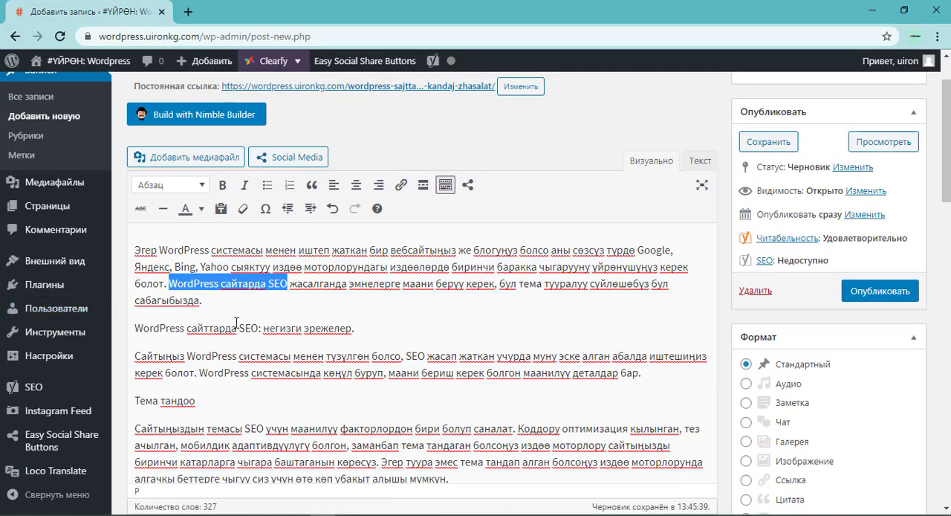
drag(358, 328, 135, 329)
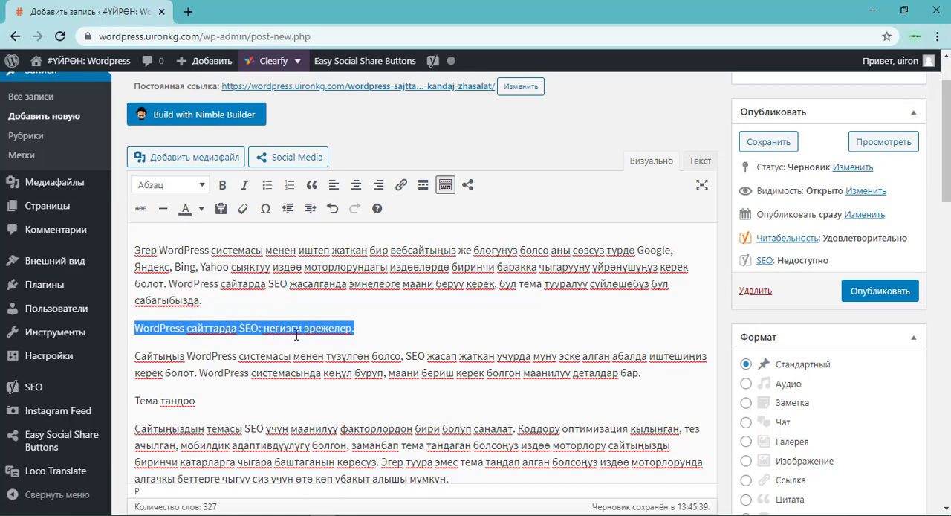
click(203, 187)
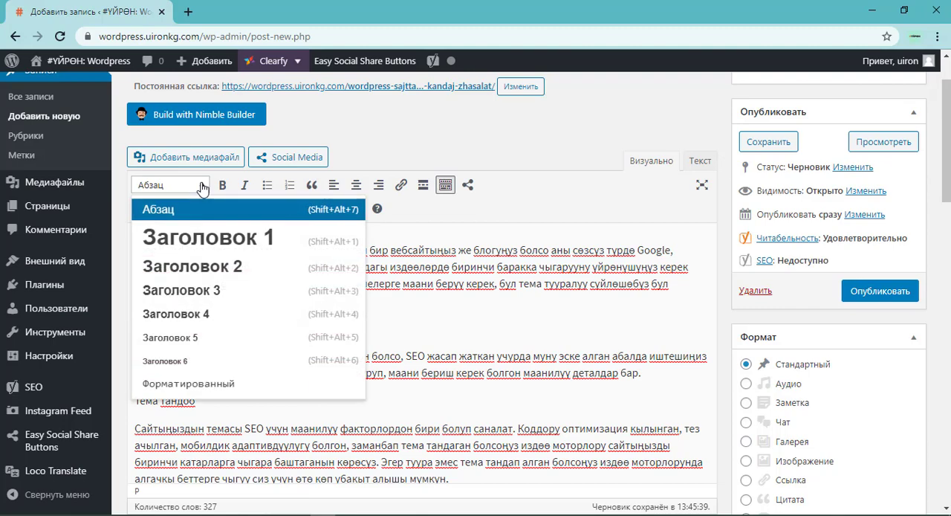
click(199, 291)
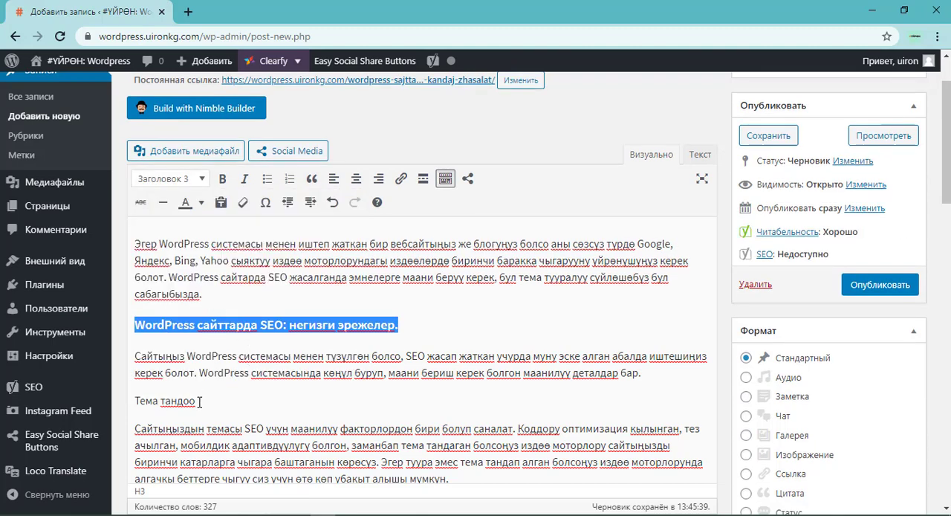
Format the "Тема тандоо" line as Заголовок 4.
drag(199, 401, 134, 401)
click(201, 181)
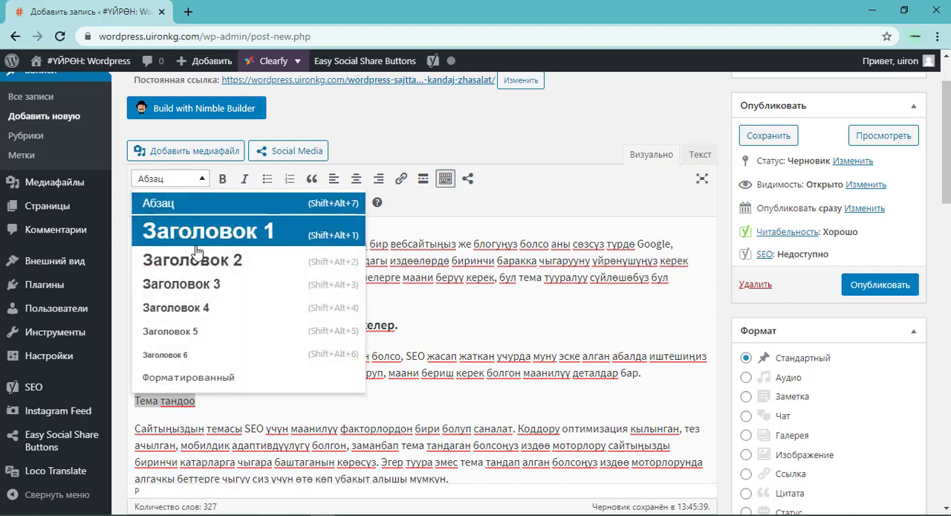
click(189, 306)
scroll(191, 298, down, 3)
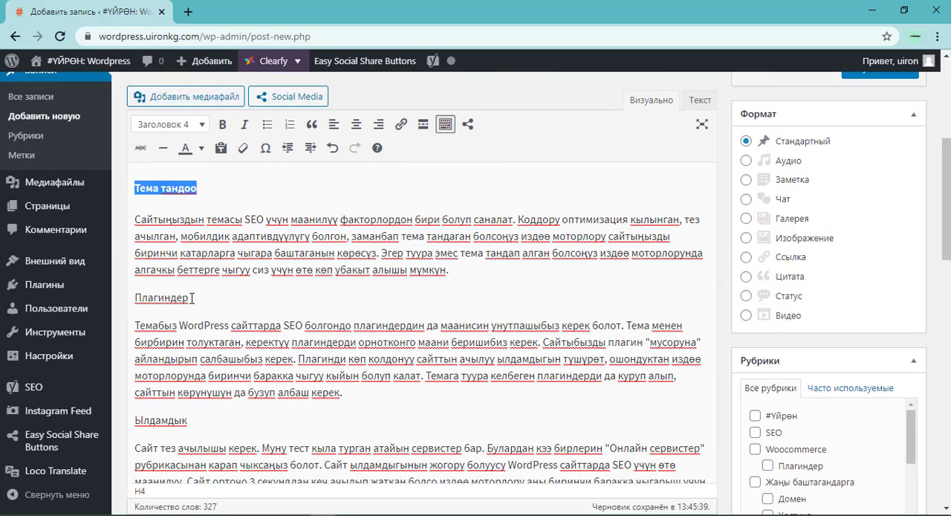
Format the "Плагиндер" and "Ылдамдык" lines as Заголовок 4.
drag(192, 298, 135, 296)
click(182, 125)
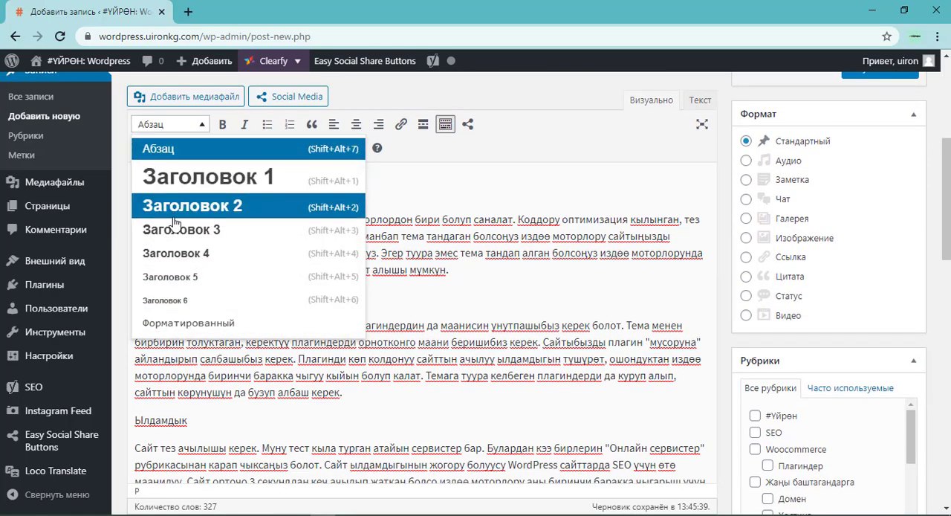
click(175, 255)
drag(186, 422, 129, 421)
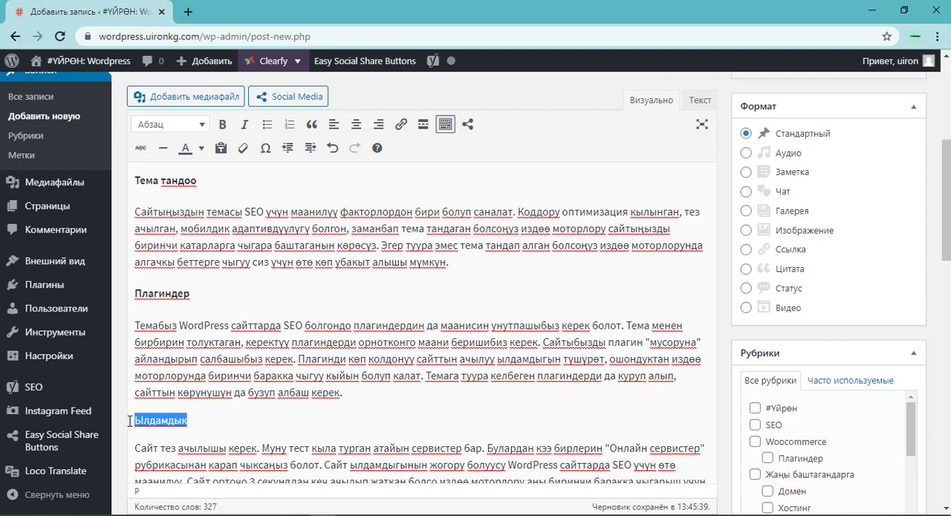
click(176, 126)
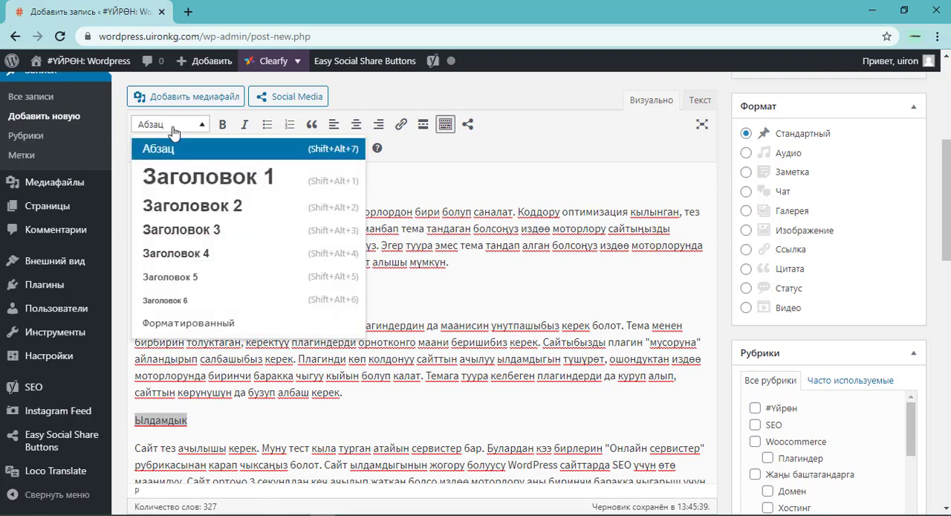
click(176, 256)
Format the lines "Шилтеме жазылышы (URL Structure)" and "SEO плагинин туура тандап колдонуу" as Заголовок 4.
scroll(297, 319, down, 3)
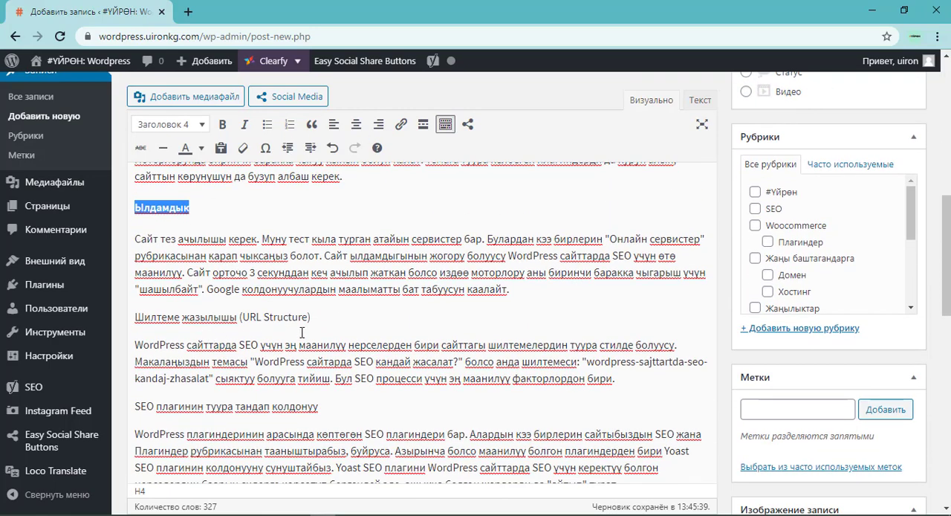
drag(309, 317, 121, 312)
click(178, 127)
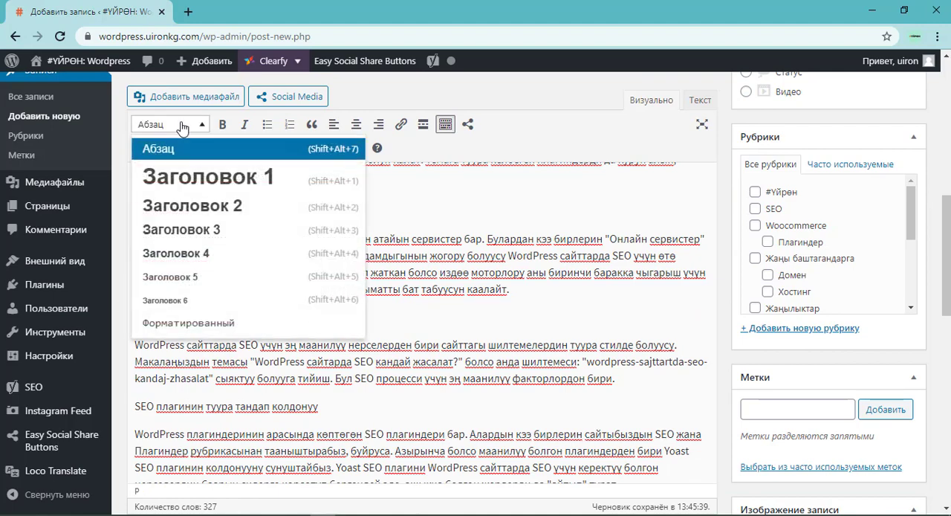
click(171, 252)
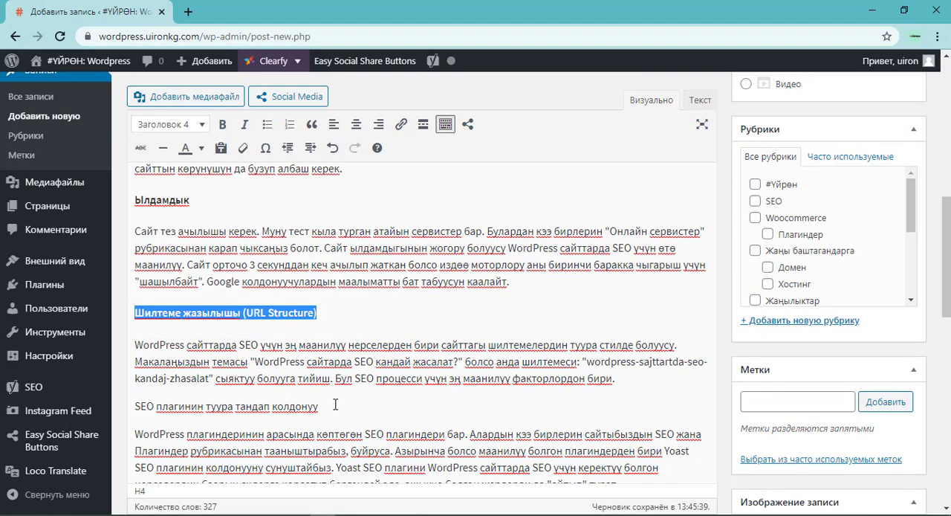
drag(336, 404, 137, 408)
click(169, 124)
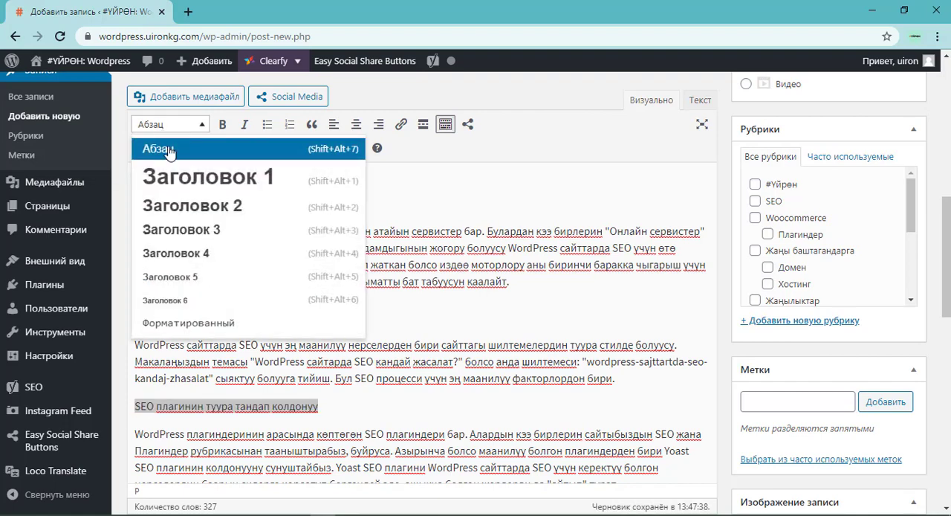
click(176, 254)
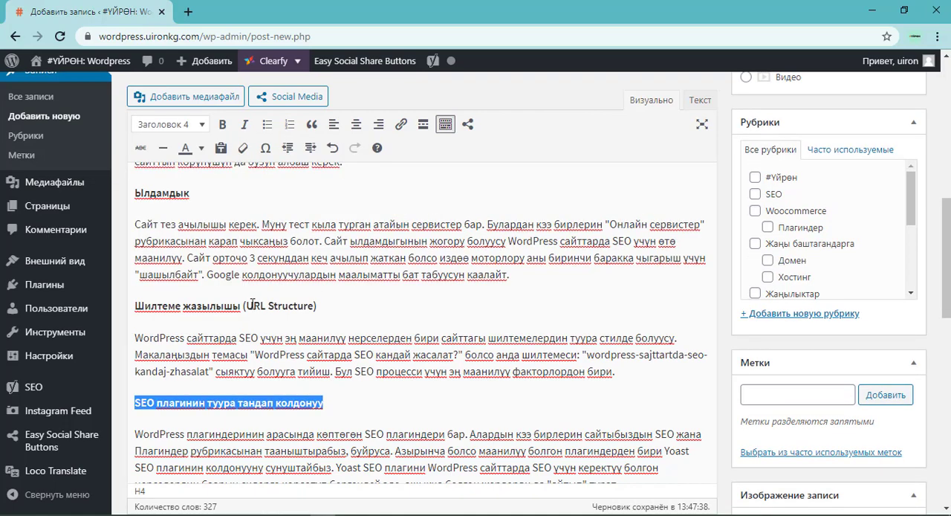
Insert an empty paragraph directly below the "Тема тандоо" subheading.
scroll(253, 304, down, 3)
scroll(327, 247, up, 4)
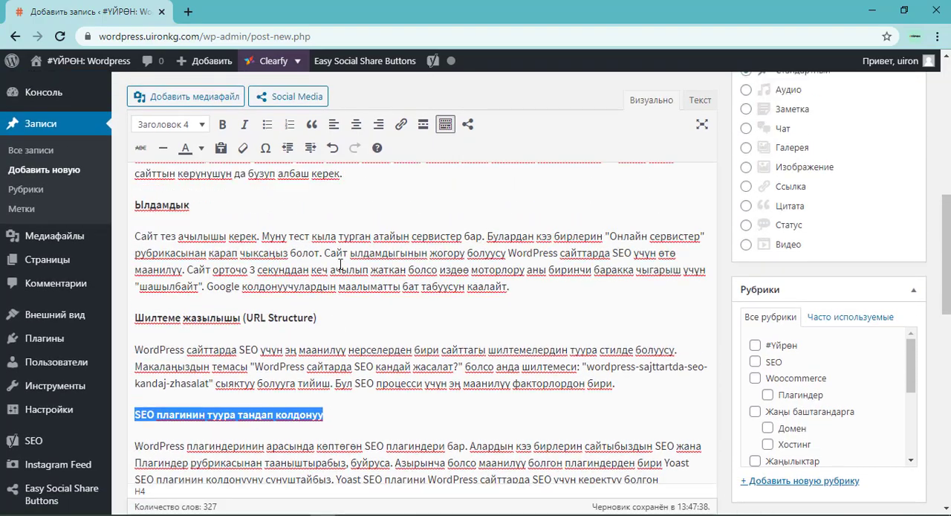
scroll(359, 283, up, 2)
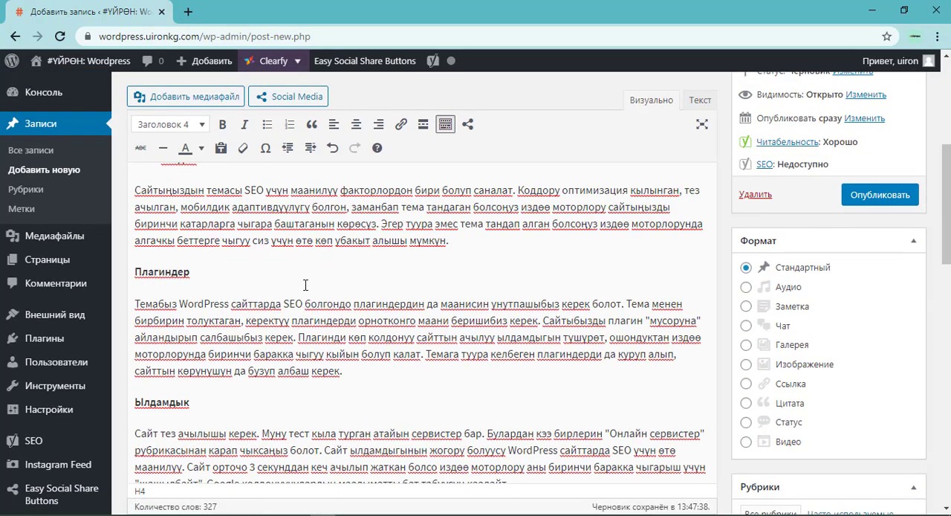
scroll(305, 285, up, 3)
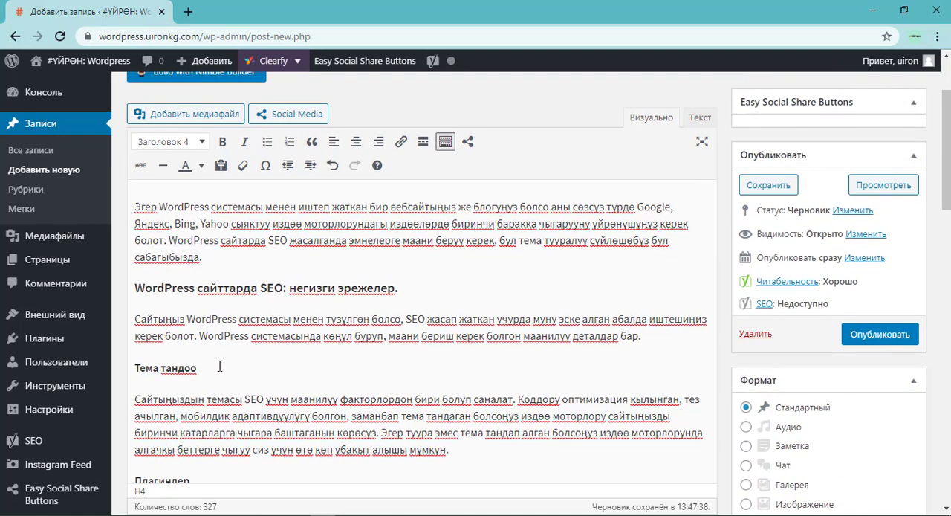
key(Return)
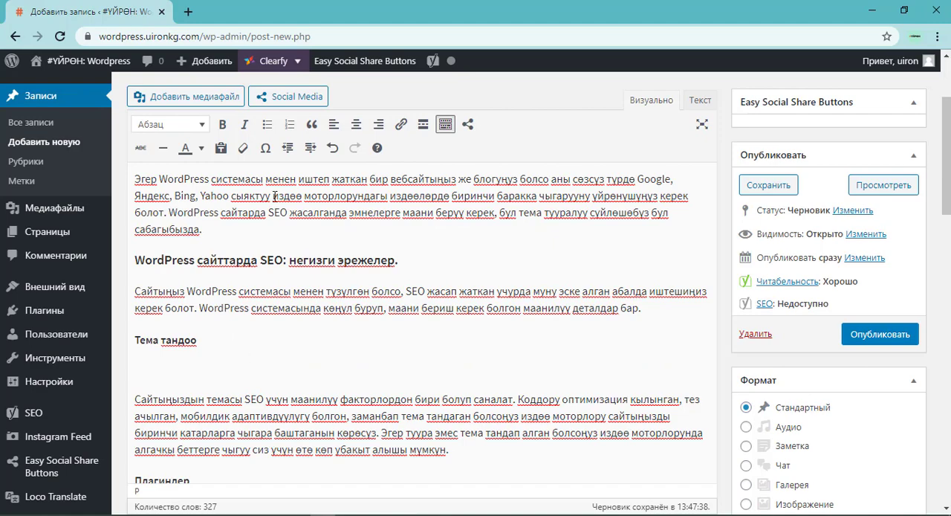
Upload the five wordpress-sajttarda-seo JPG images (plaginder, tema, url, yldamdyk, yoast-seo) from Рабочий стол as media files for the post.
click(207, 96)
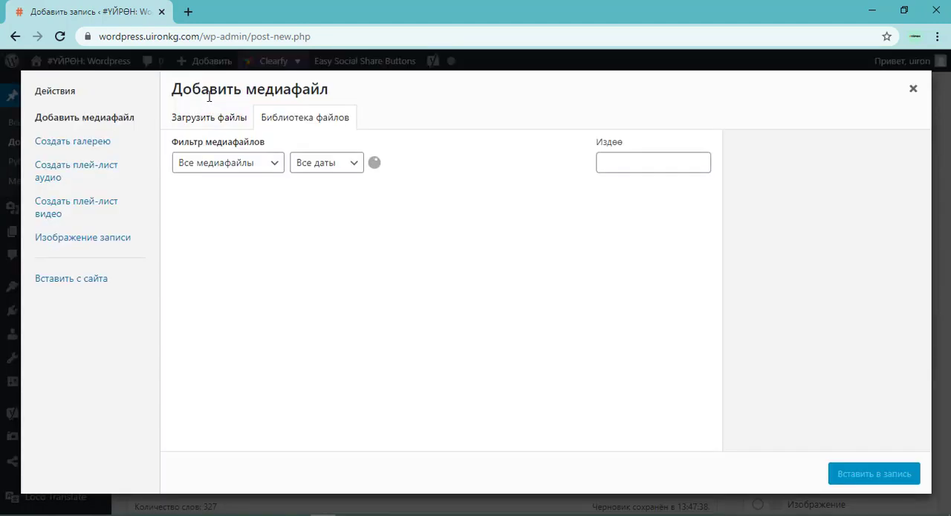
click(210, 121)
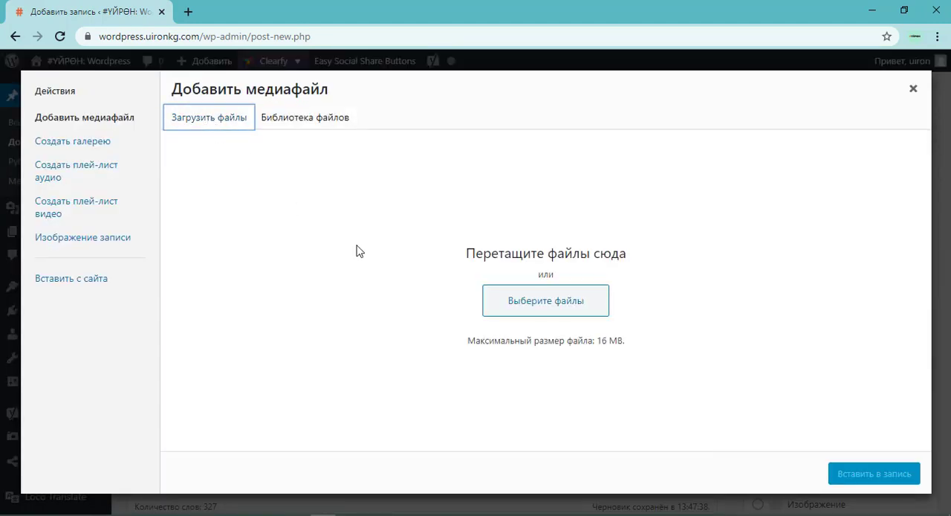
click(548, 304)
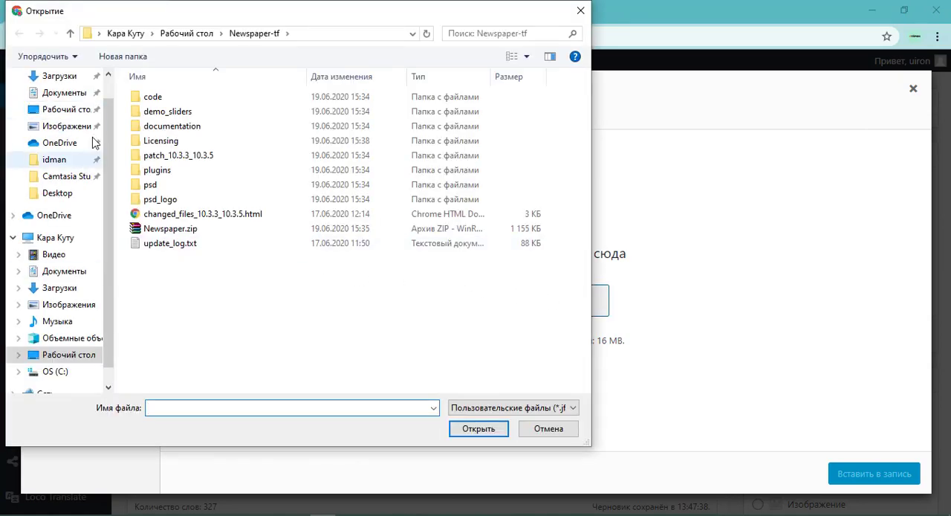
click(192, 33)
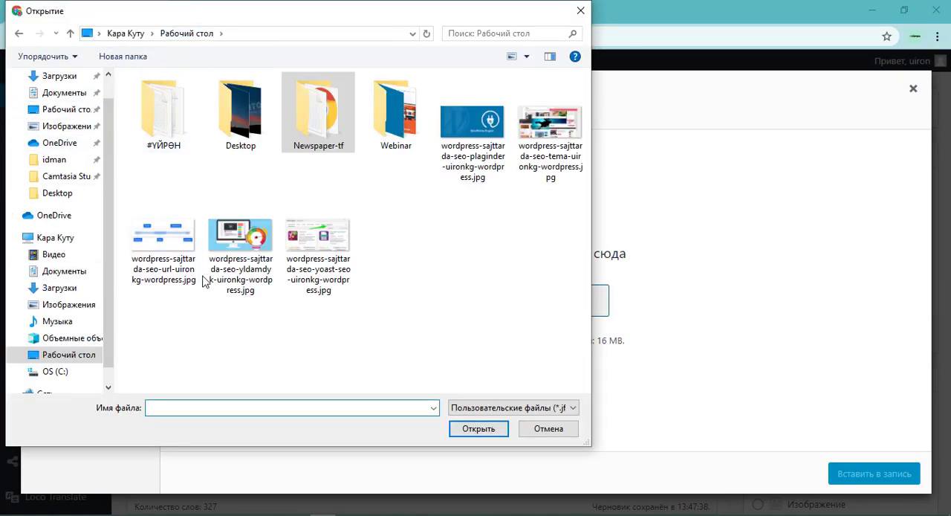
click(475, 130)
ctrl+click(563, 143)
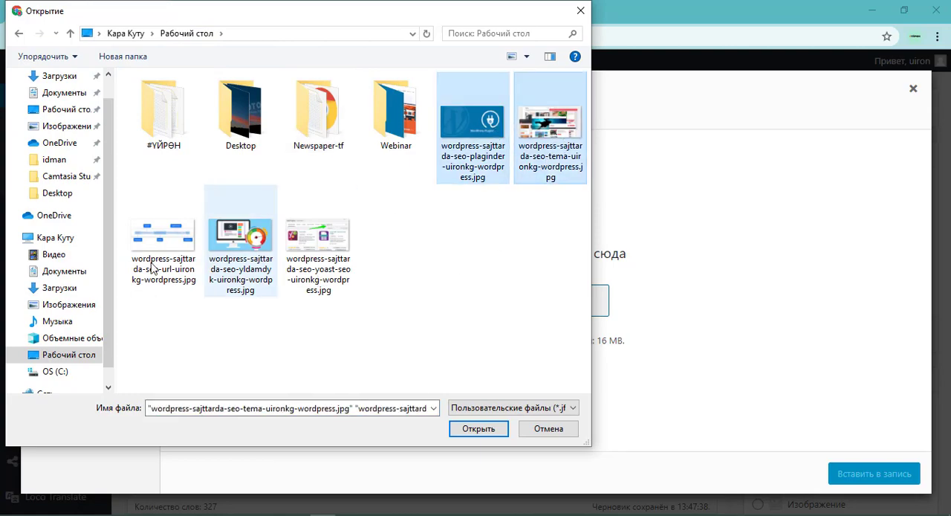
ctrl+click(156, 253)
ctrl+click(244, 212)
ctrl+click(327, 256)
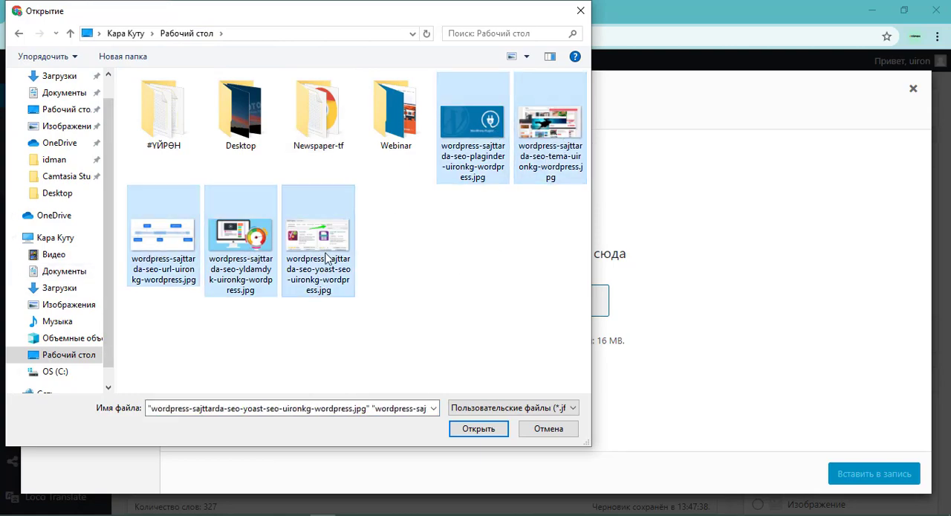
click(481, 429)
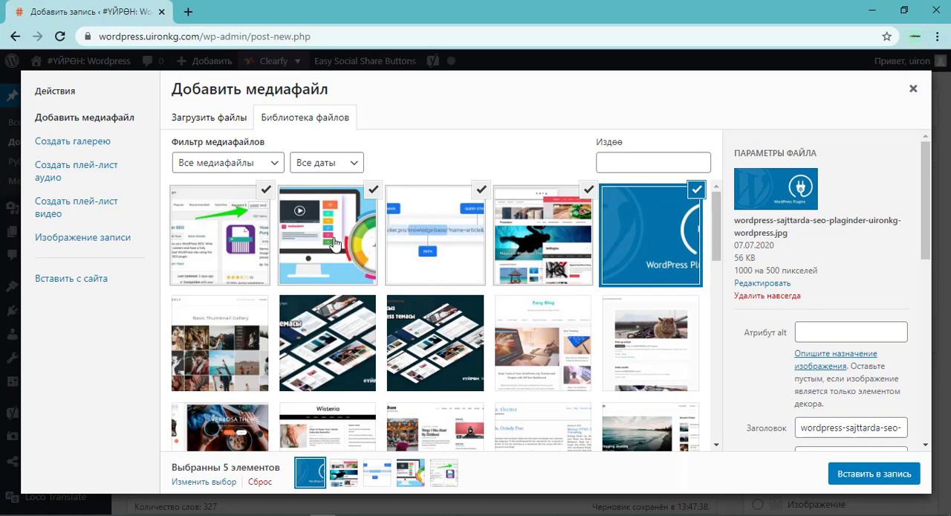
Deselect the other uploaded images so that only wordpress-sajttarda-seo-tema-uironkg-wordpress.jpg stays selected.
click(567, 226)
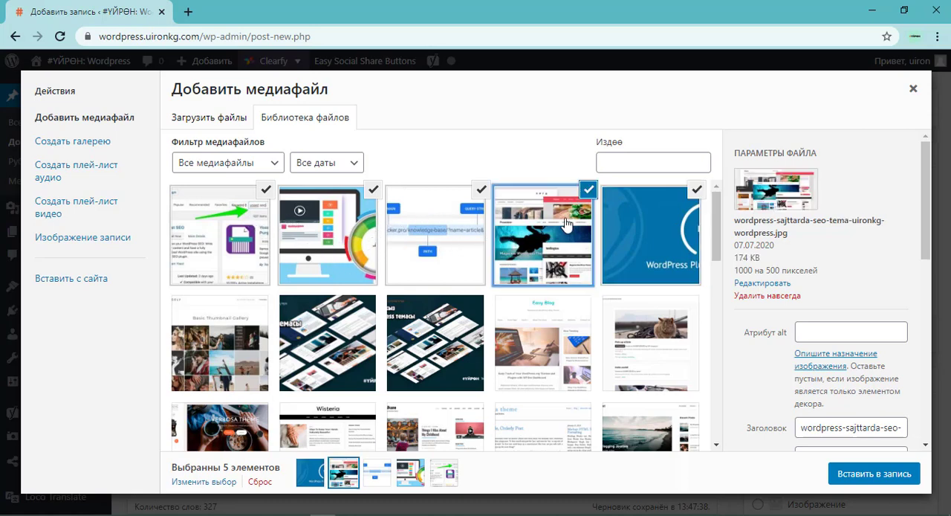
click(663, 206)
click(696, 189)
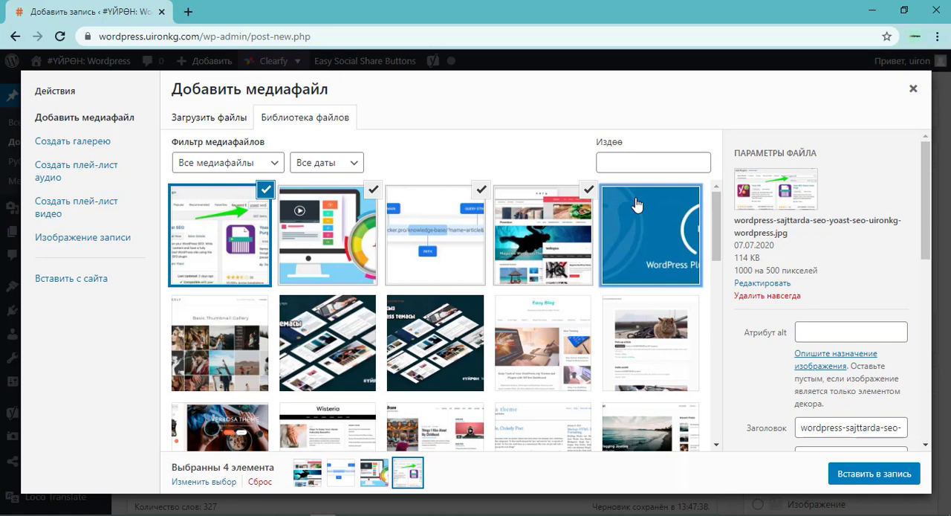
click(482, 190)
click(374, 191)
click(265, 190)
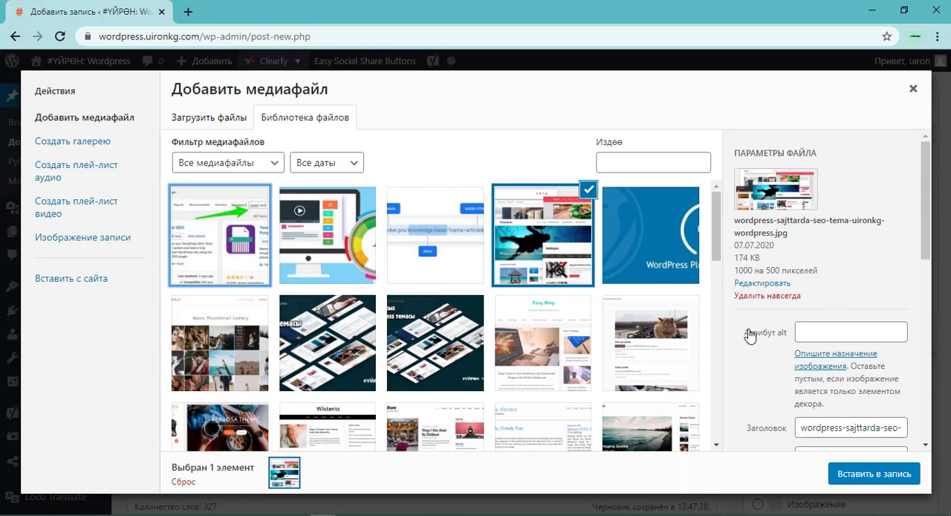
Switch to Notepad++ and copy the keyphrase "WordPress сайттарда SEO" from the title line of the "new 5" document.
click(805, 329)
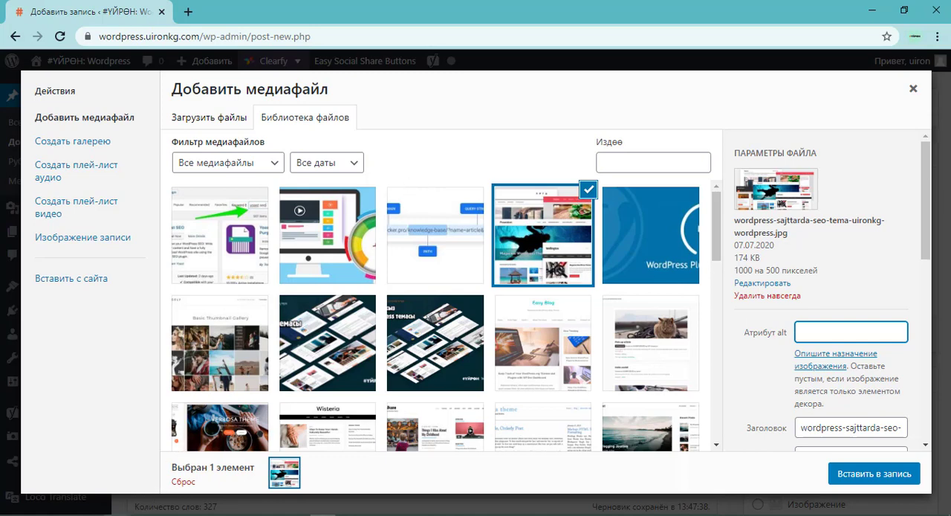
click(112, 486)
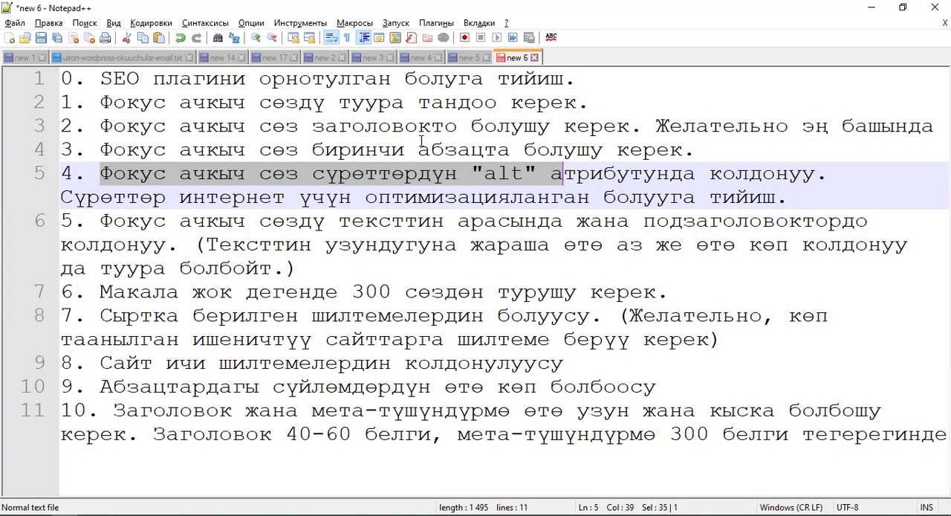
click(465, 59)
scroll(156, 171, up, 6)
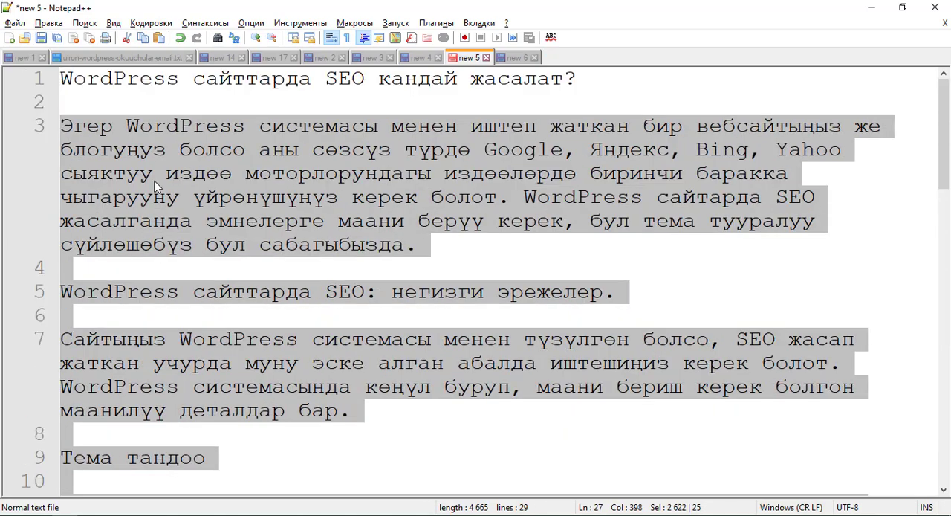
double_click(350, 82)
drag(349, 82, 52, 88)
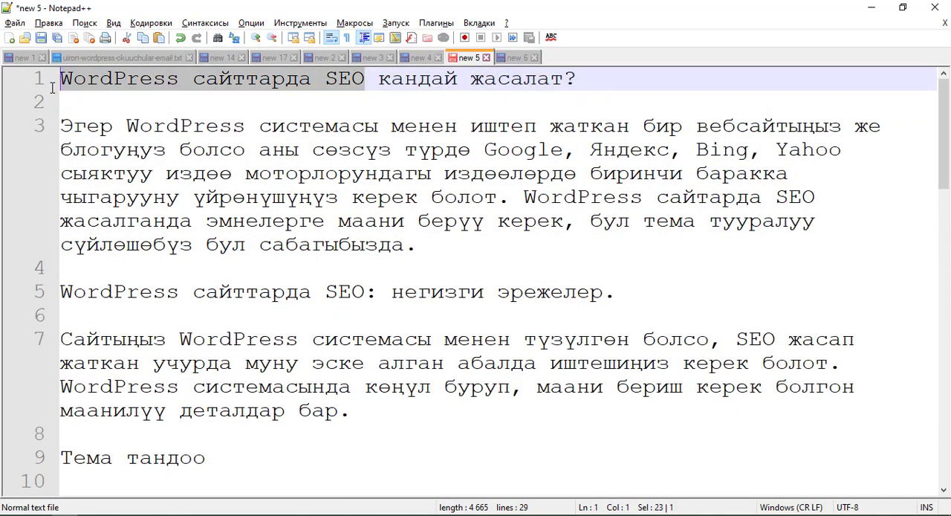
Return to the browser and set the tema image's alt attribute to "WordPress сайттарда SEO tuura tema tandoo".
key(alt+Tab)
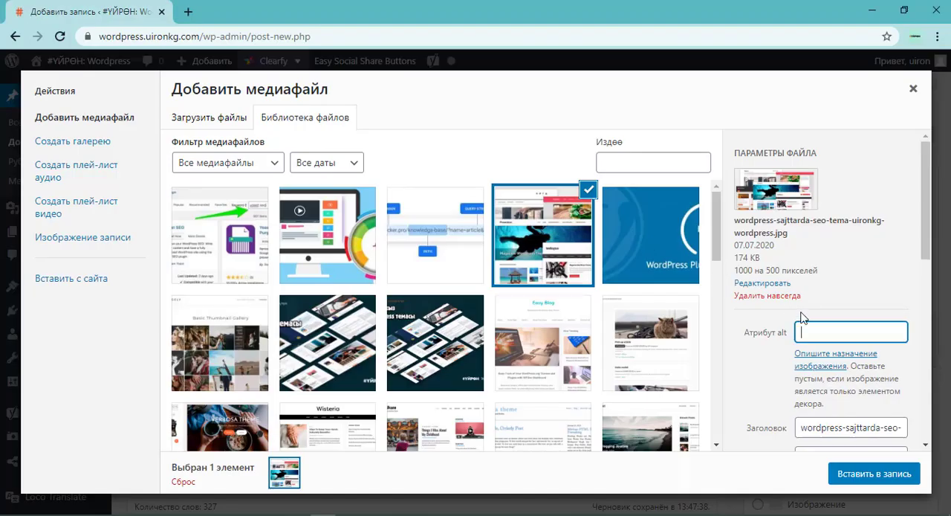
text(WordPress сайттарда SEO)
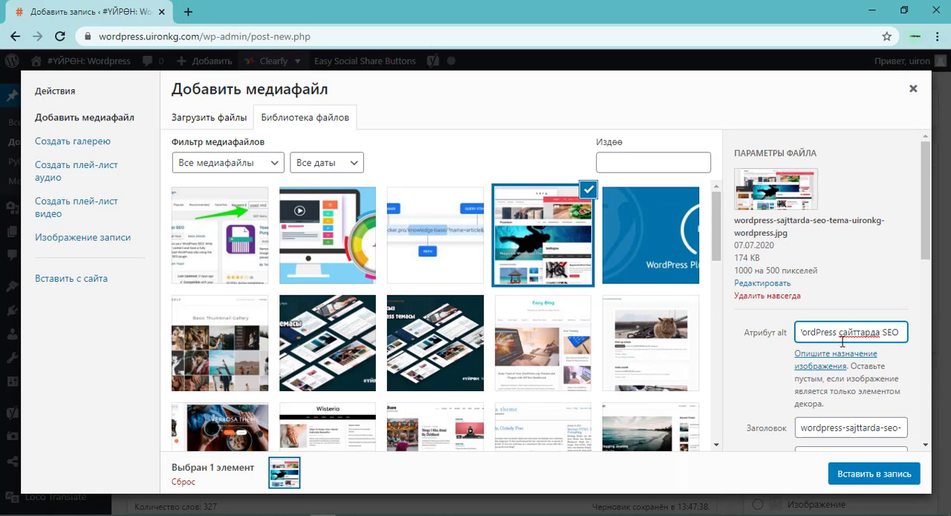
text(tuura tema)
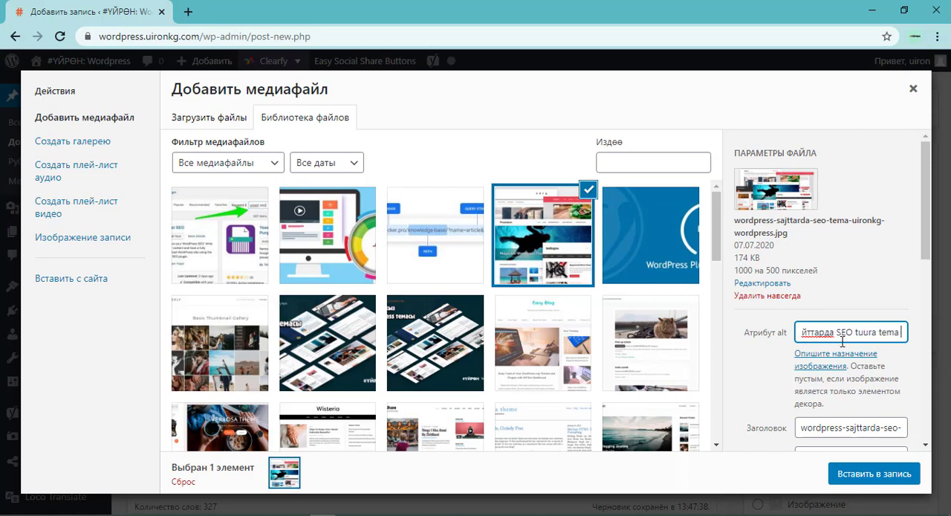
text( tandoo)
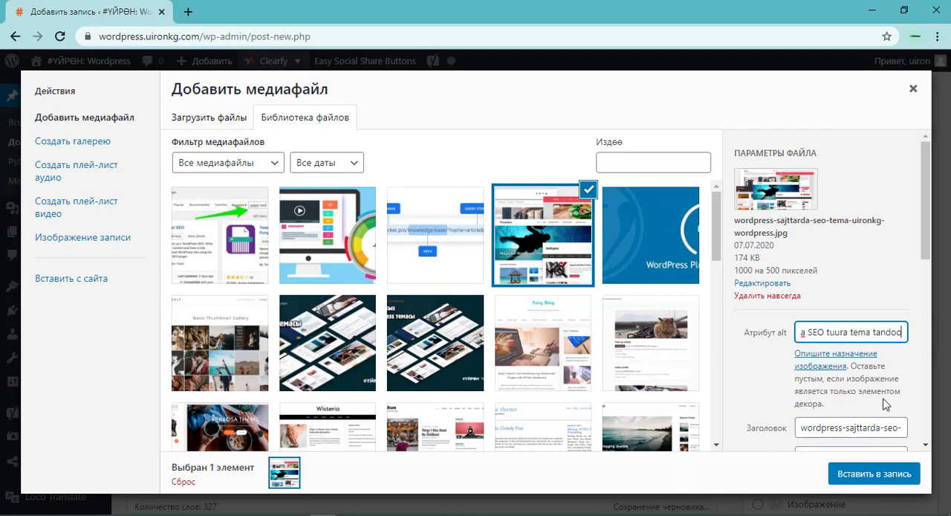
Copy the tema image's whole alt text and start editing its empty description.
scroll(873, 394, down, 3)
scroll(859, 216, up, 2)
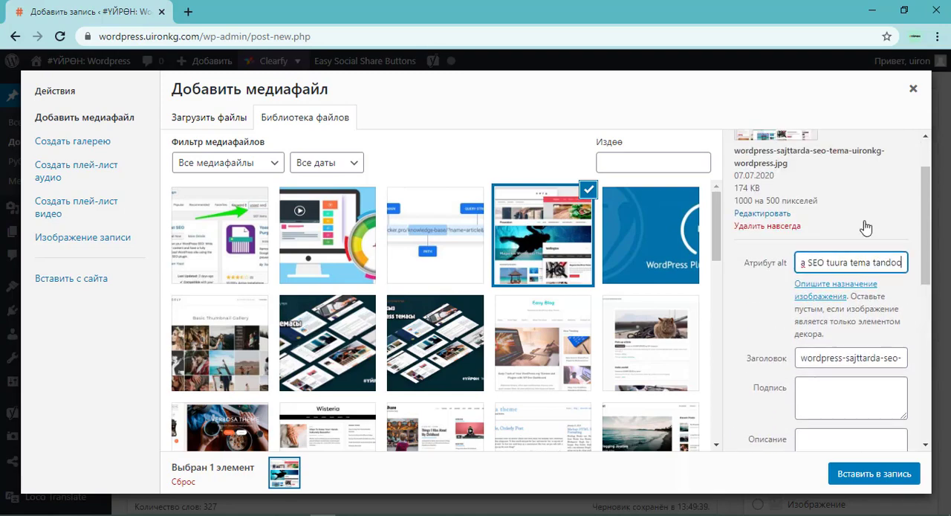
triple_click(870, 260)
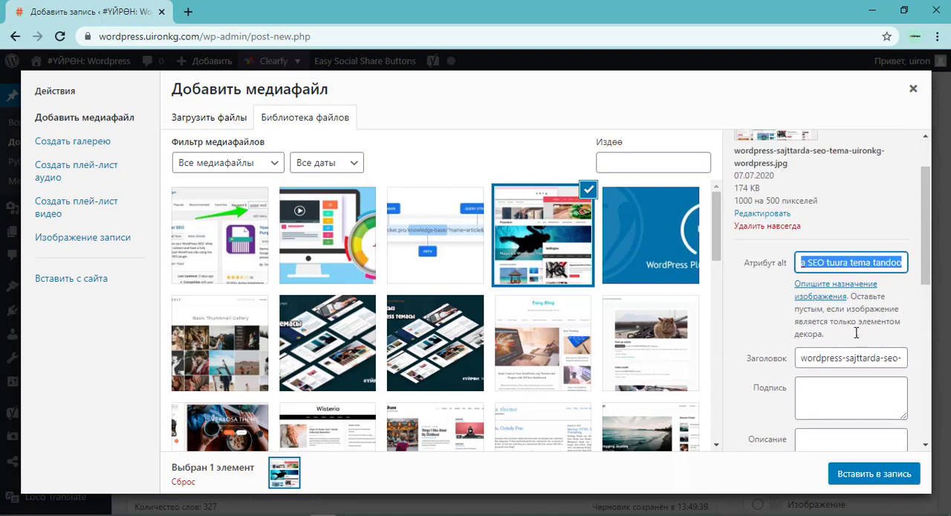
scroll(851, 357, down, 2)
click(830, 307)
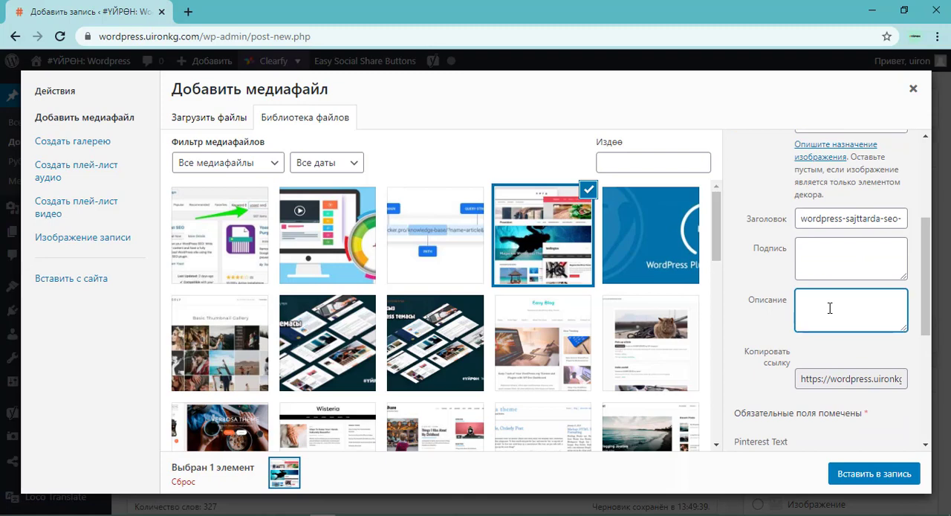
click(827, 256)
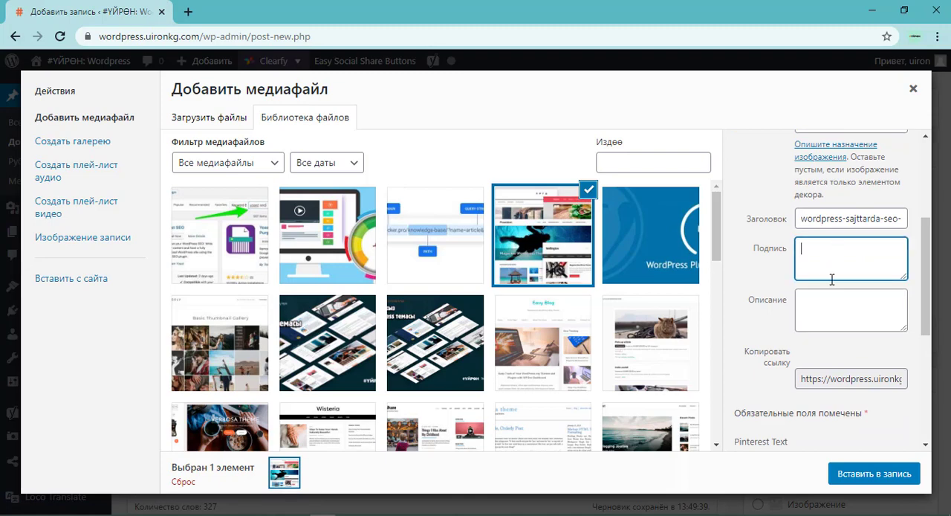
click(832, 304)
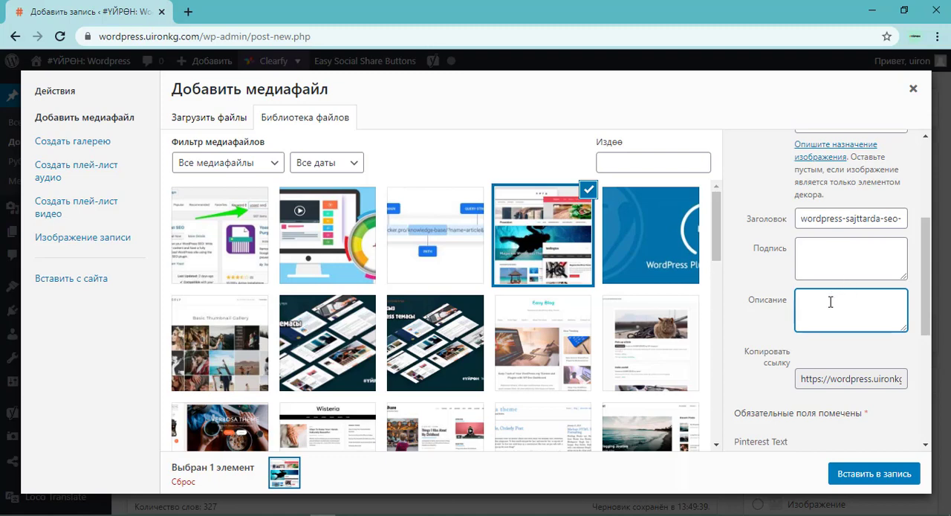
text(WordPress сайттарда SEO tuura tema tandoo)
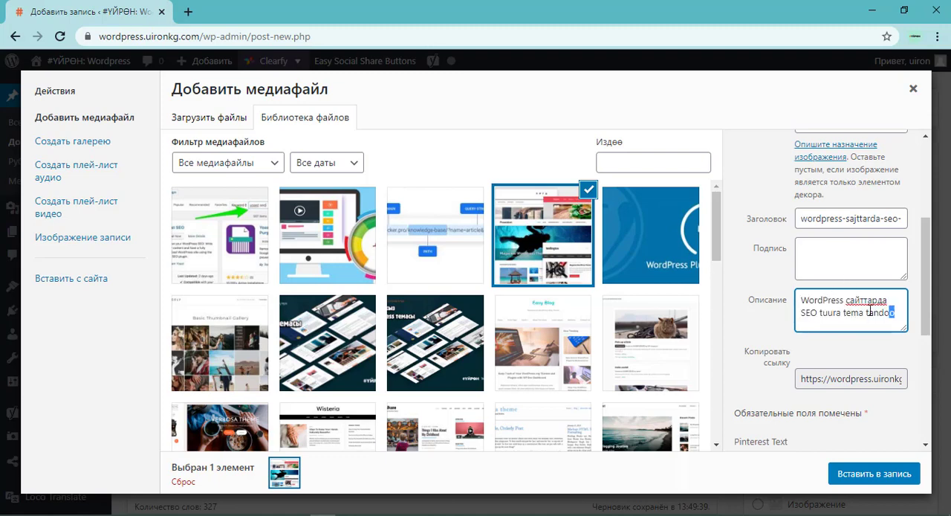
drag(894, 315, 784, 301)
key(ctrl+c)
key(BackSpace)
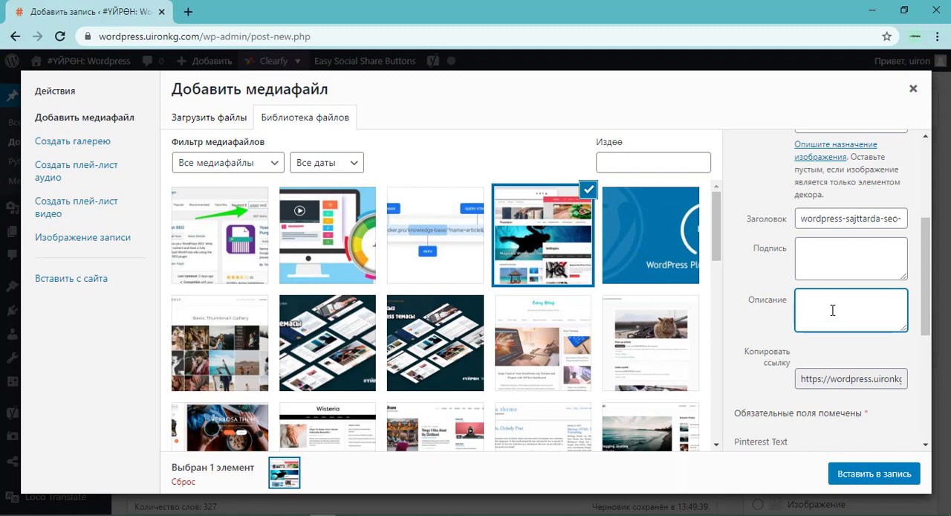
Set the tema image's description to "WordPress сайттарда SEO" and insert the image into the post.
key(ctrl+v)
drag(821, 312, 917, 308)
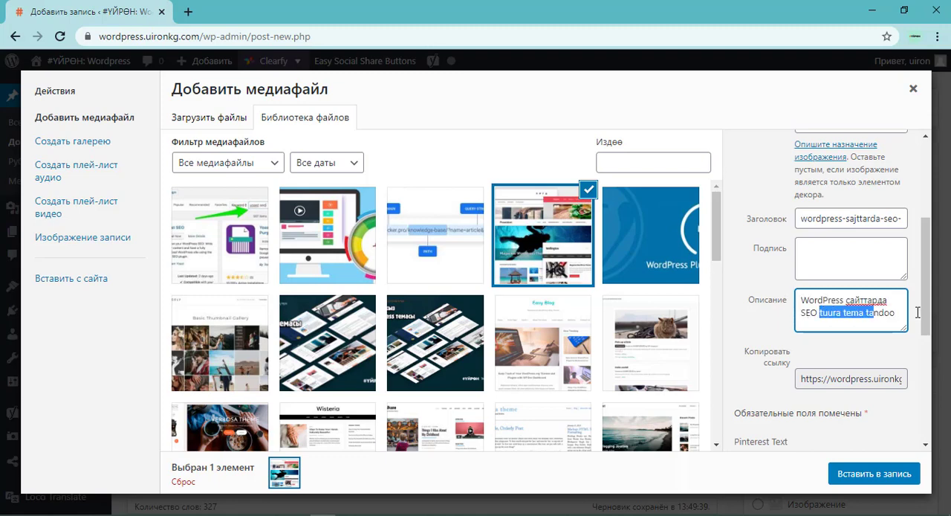
key(BackSpace)
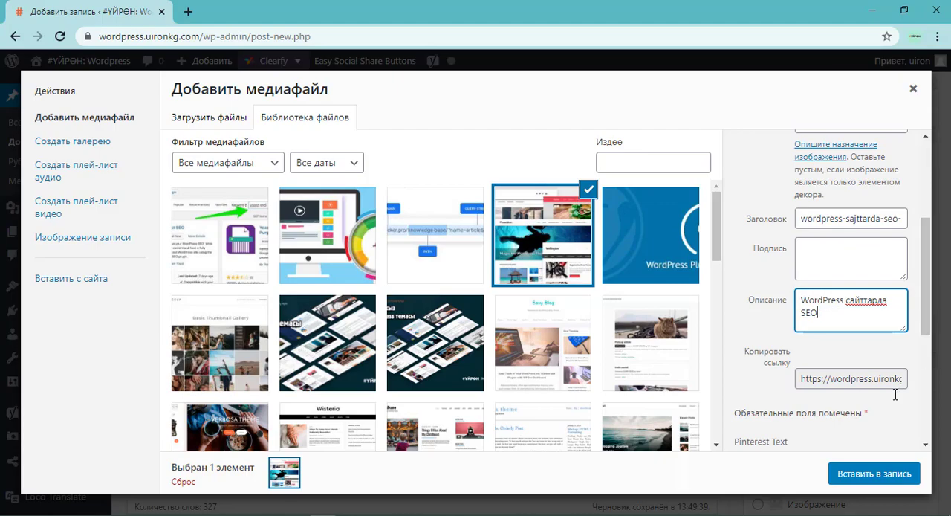
click(872, 473)
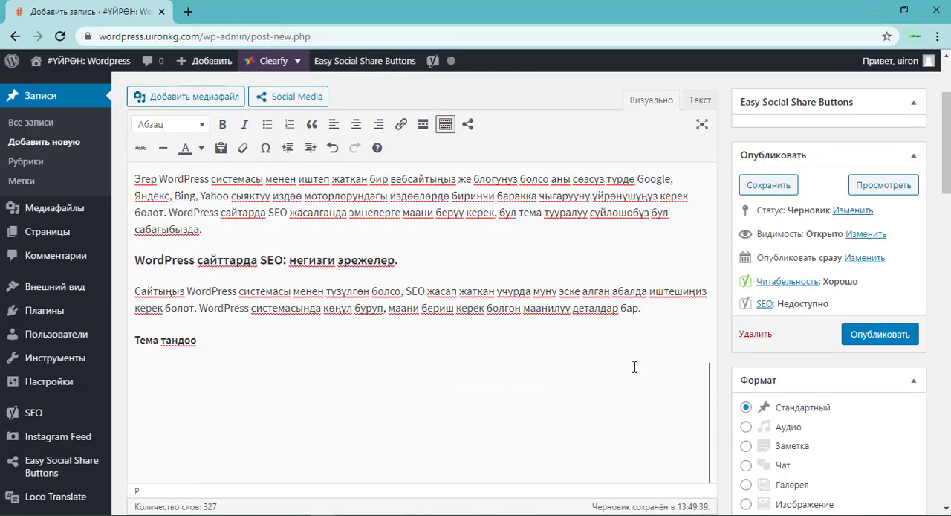
Add an empty paragraph directly below the "Плагиндер" subheading.
scroll(371, 287, up, 2)
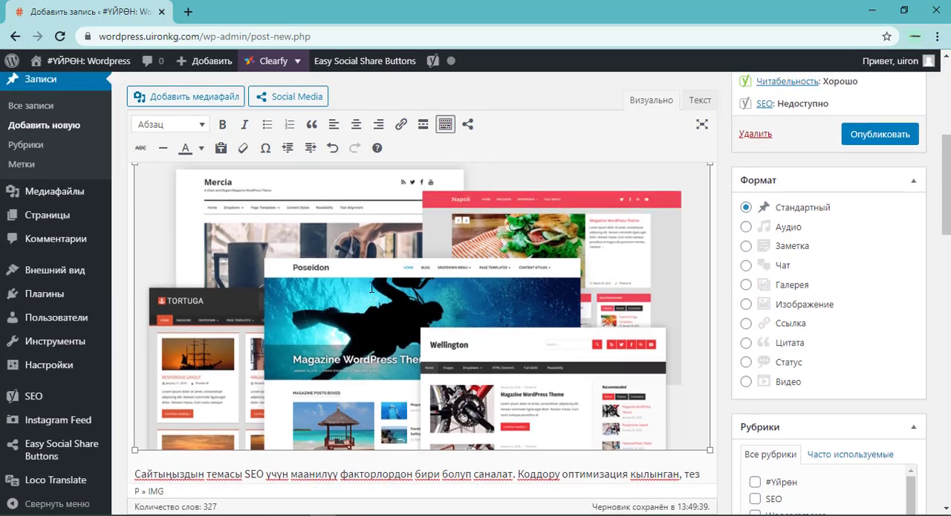
scroll(246, 297, down, 2)
scroll(321, 275, down, 3)
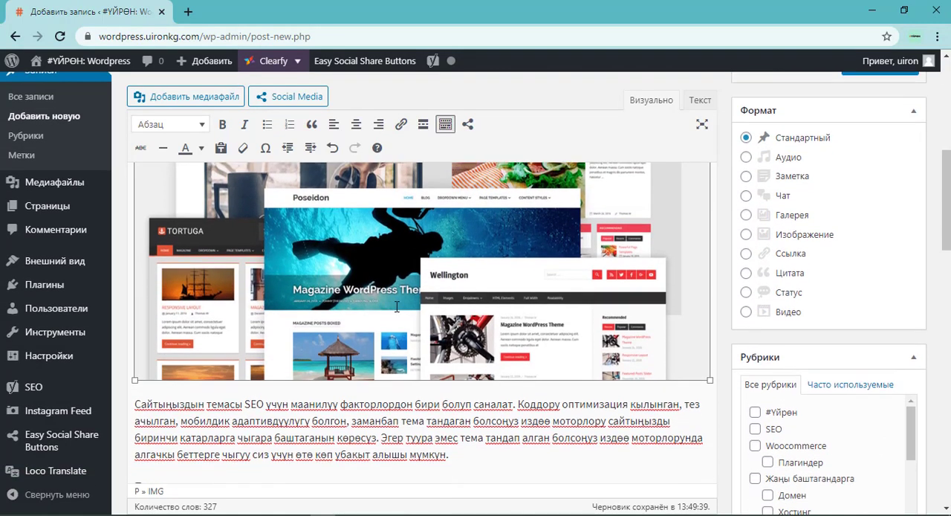
click(231, 368)
click(199, 338)
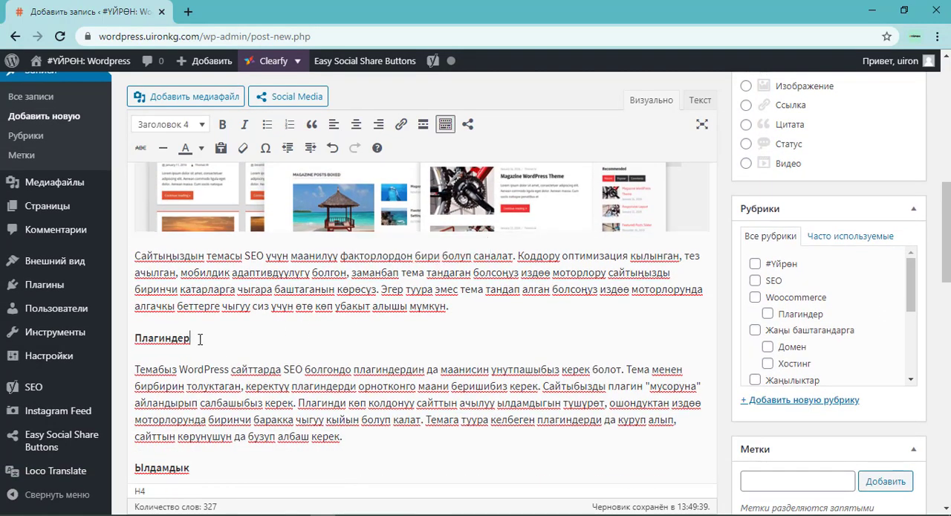
key(Return)
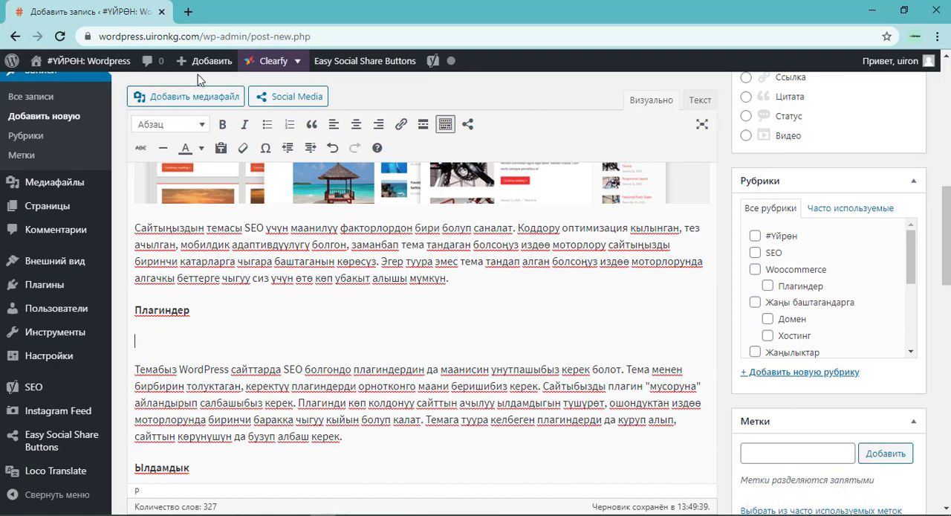
Choose wordpress-sajttarda-seo-plaginder-uironkg-wordpress.jpg from the media library and set its alt attribute to "WordPress сайттарда SEO plaginder".
click(182, 96)
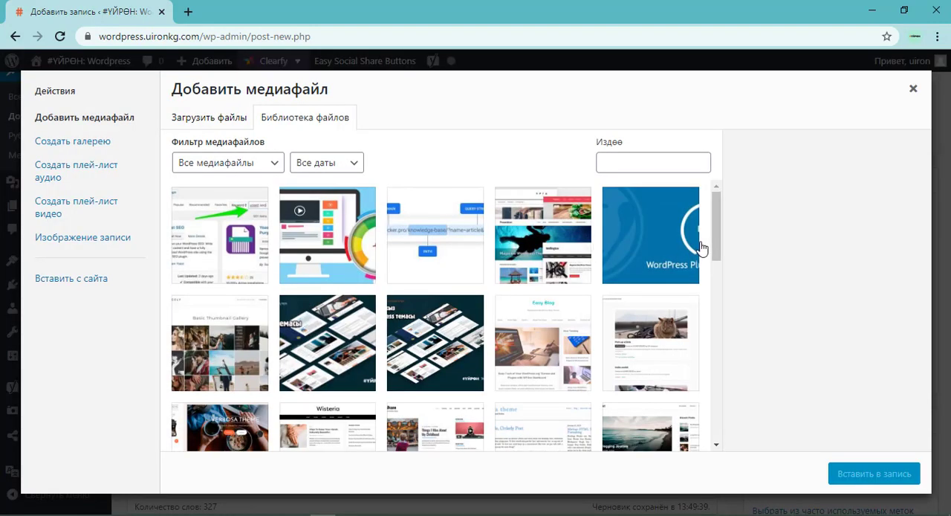
click(690, 275)
click(820, 331)
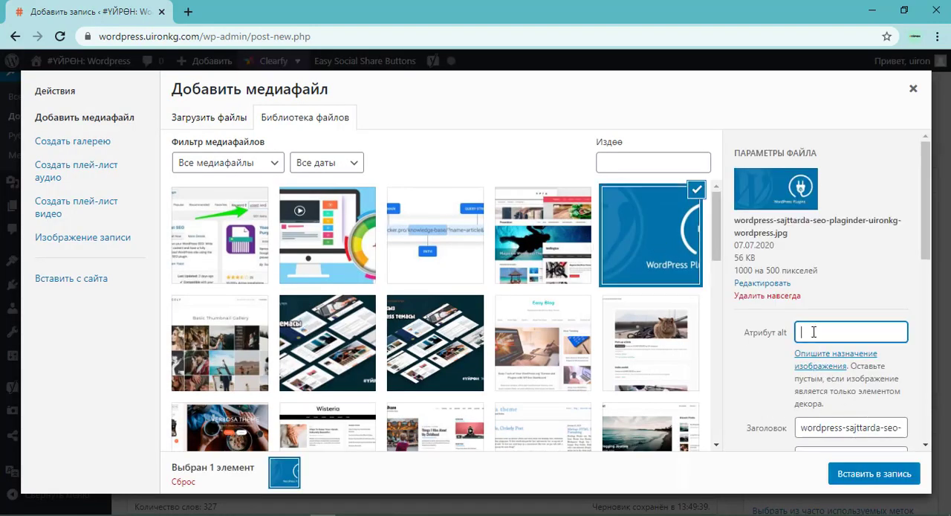
key(ctrl+v)
drag(837, 334, 945, 339)
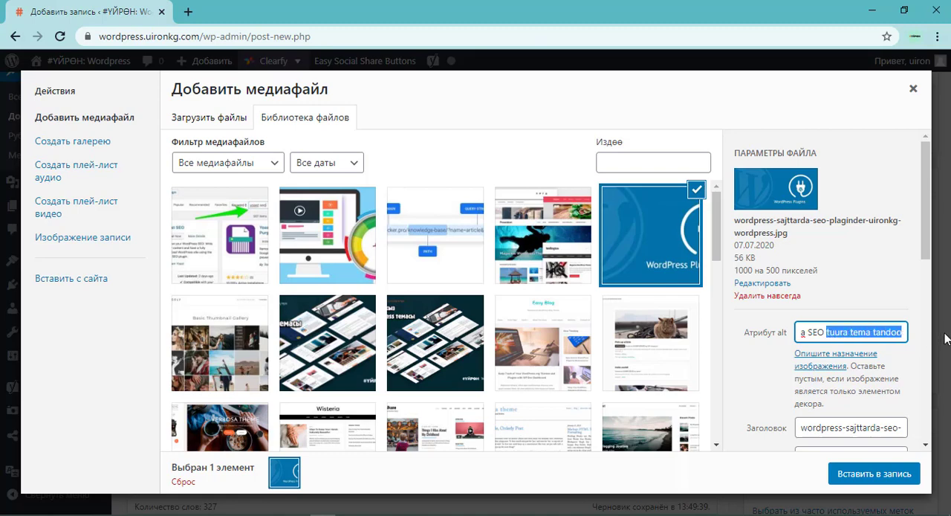
text(plaginder)
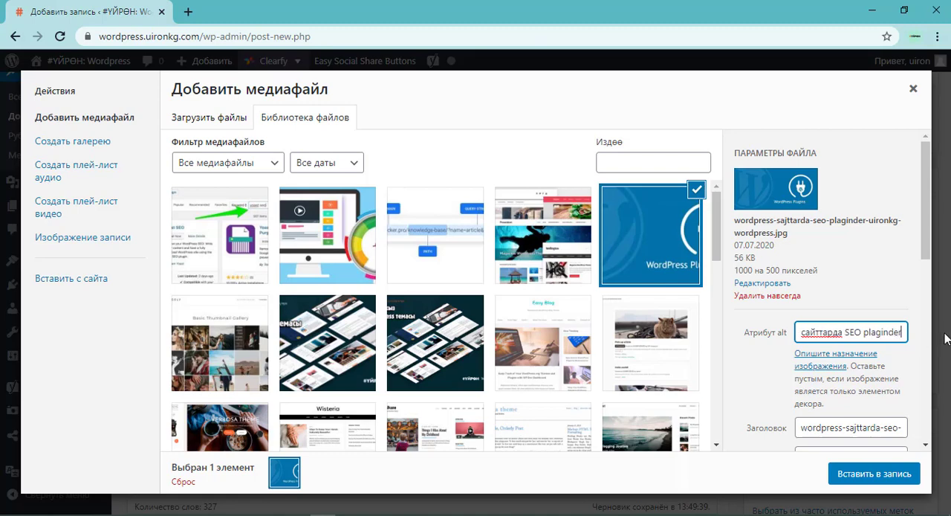
scroll(873, 341, down, 2)
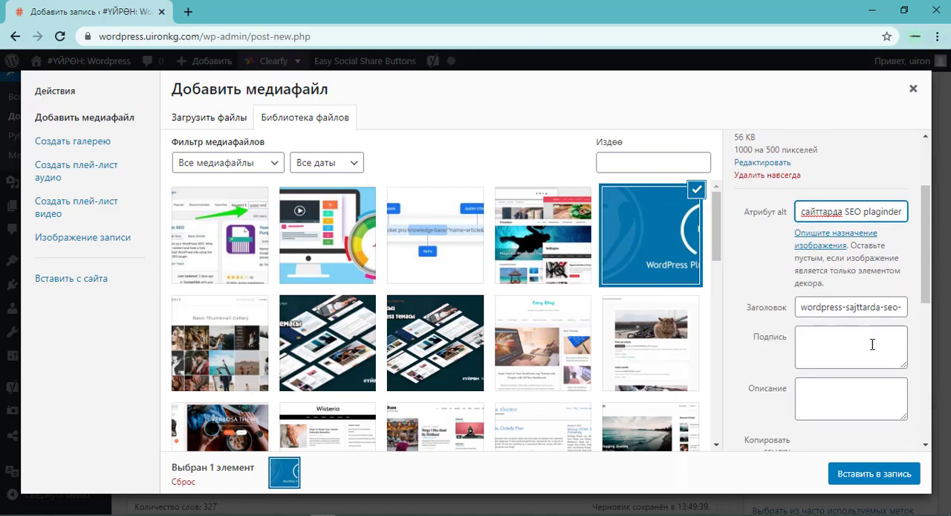
click(836, 330)
key(ctrl+v)
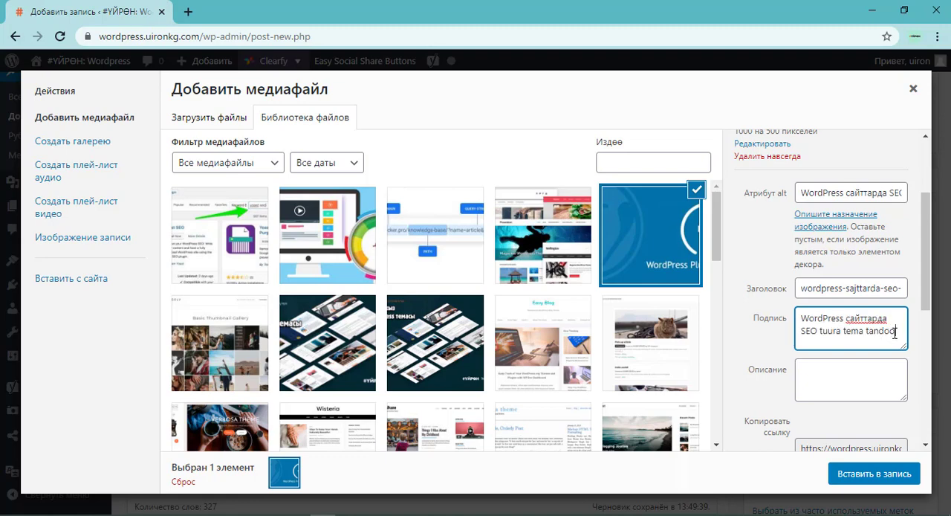
key(ctrl+z)
Set the plaginder image's description to "WordPress сайттарда SEO", leave its caption empty, and insert it into the post.
click(854, 375)
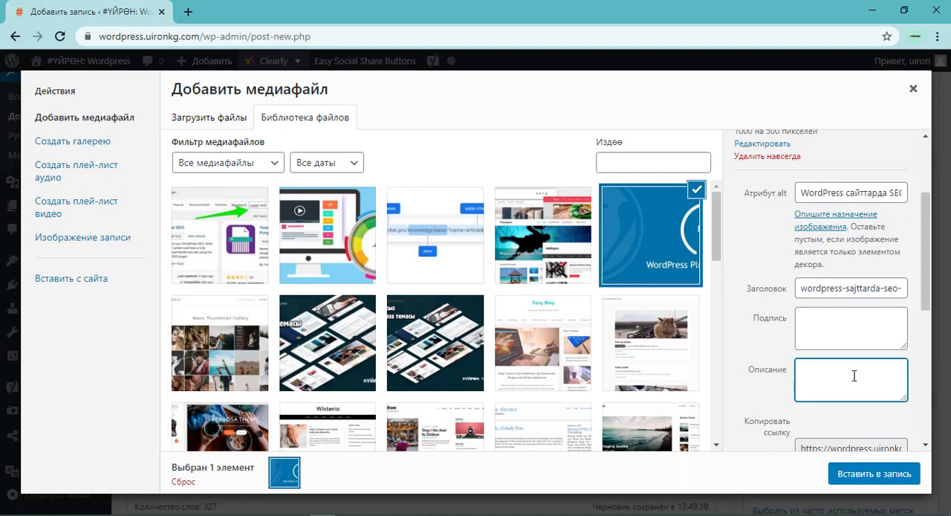
key(ctrl+v)
drag(894, 381, 818, 386)
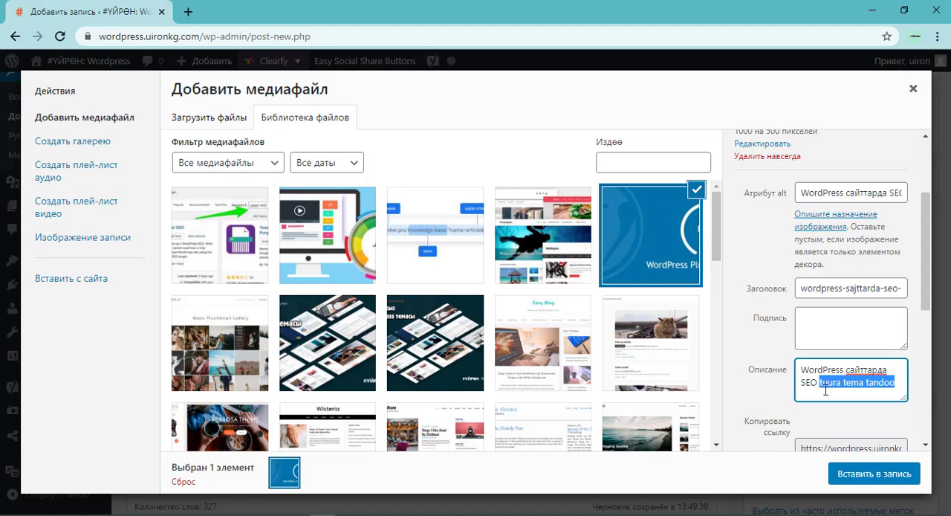
key(BackSpace)
click(834, 332)
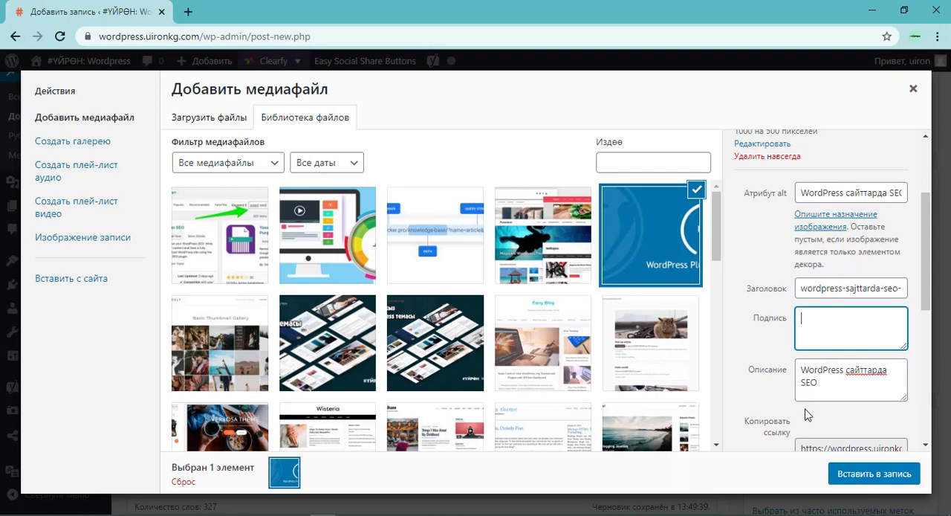
click(881, 478)
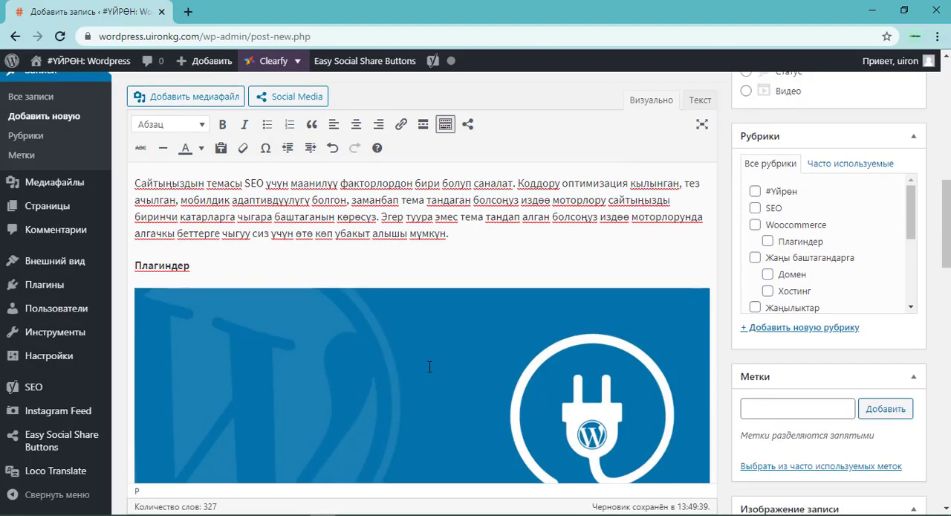
Insert wordpress-sajttarda-seo-yldamdyk-uironkg-wordpress.jpg from the media library in a new paragraph below the "Ылдамдык" subheading.
scroll(429, 366, down, 5)
click(243, 253)
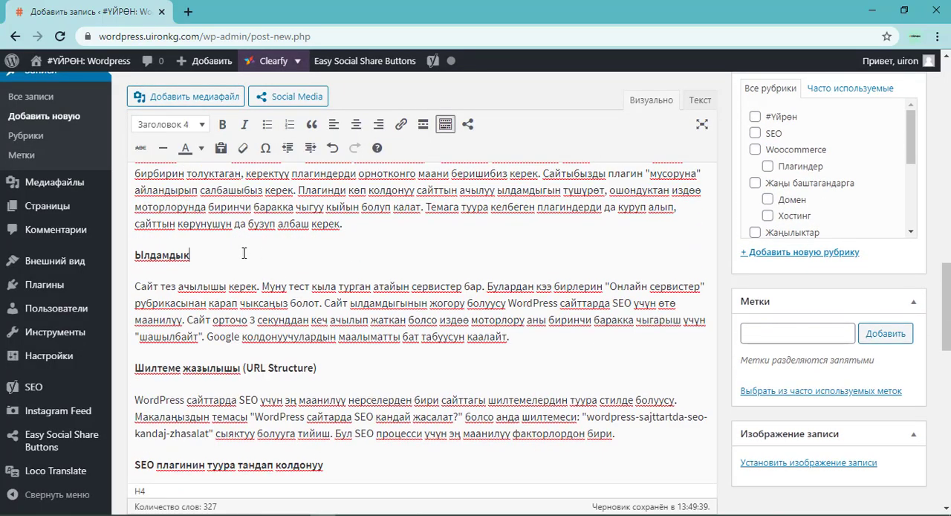
key(Return)
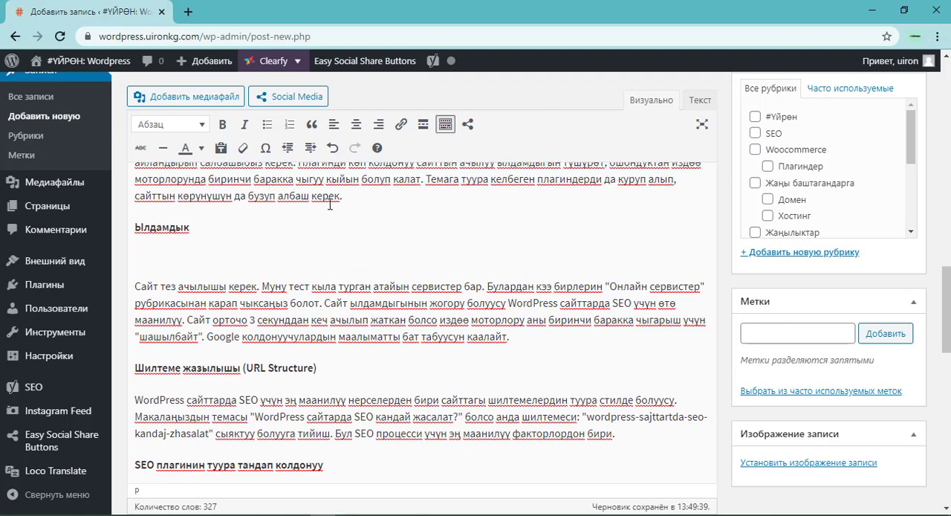
click(197, 98)
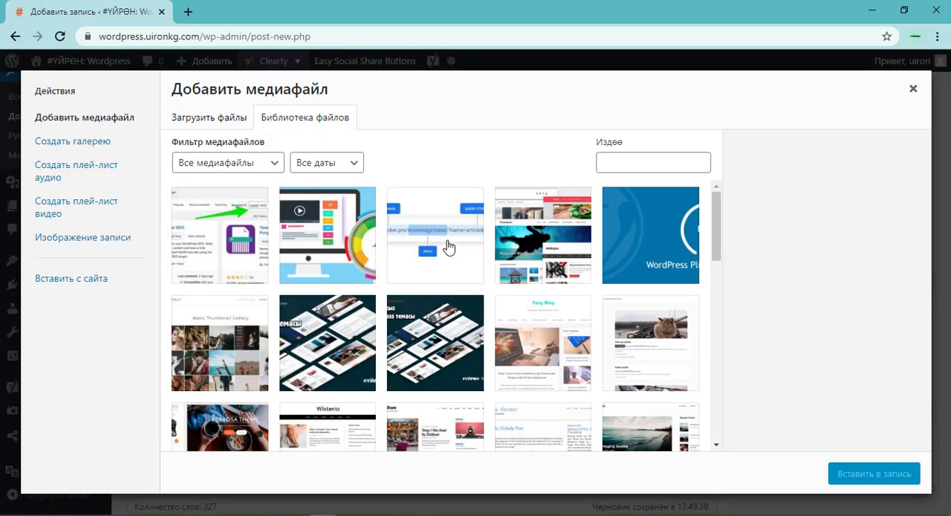
click(335, 232)
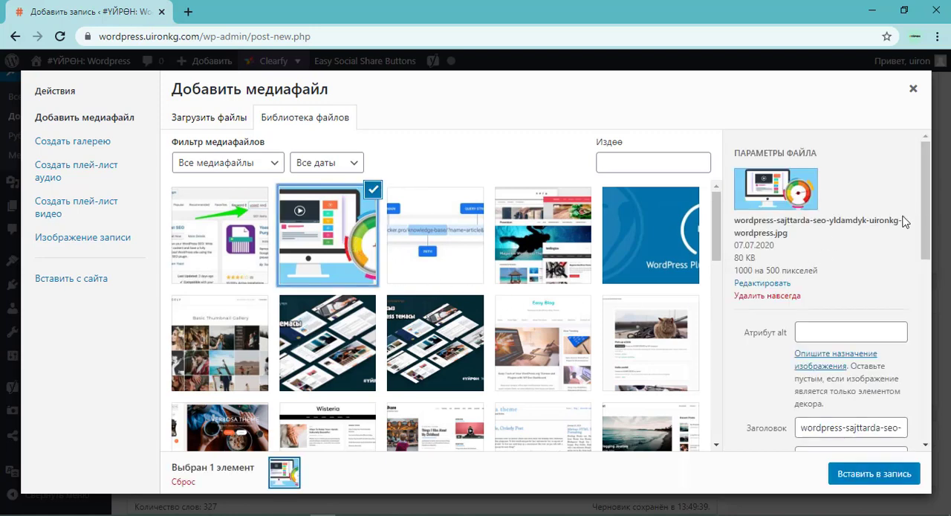
click(877, 475)
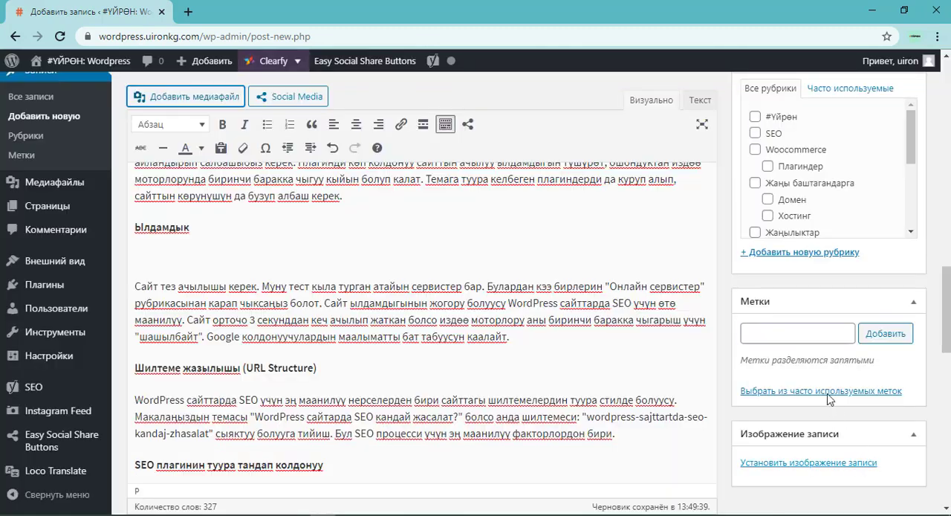
Edit the inserted yldamdyk image and set its alt attribute to "WordPress сайттарда SEO sayttyn ildamdygy".
click(567, 345)
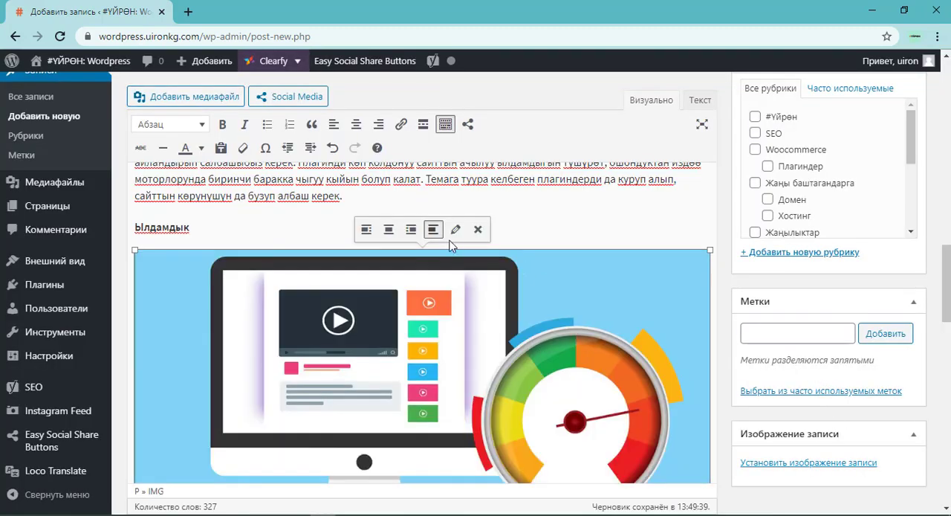
scroll(451, 342, down, 2)
scroll(452, 346, up, 3)
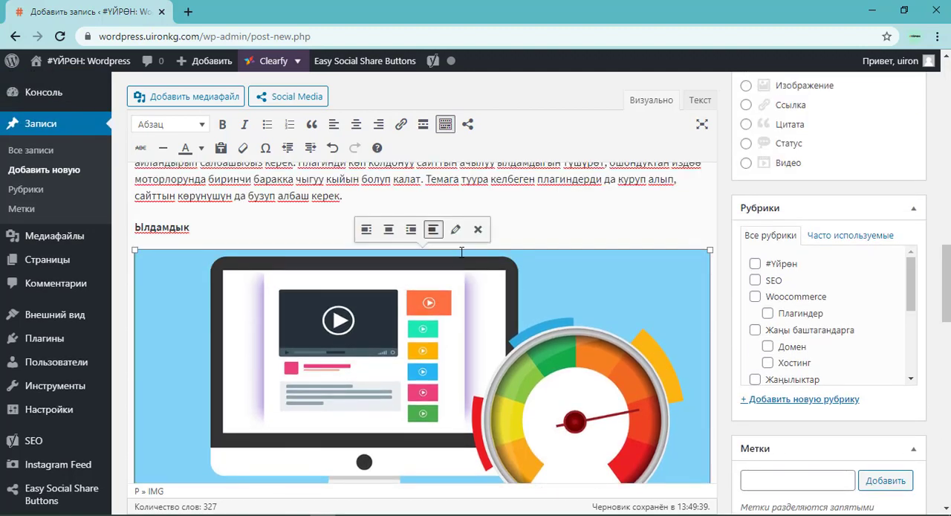
click(455, 229)
click(259, 124)
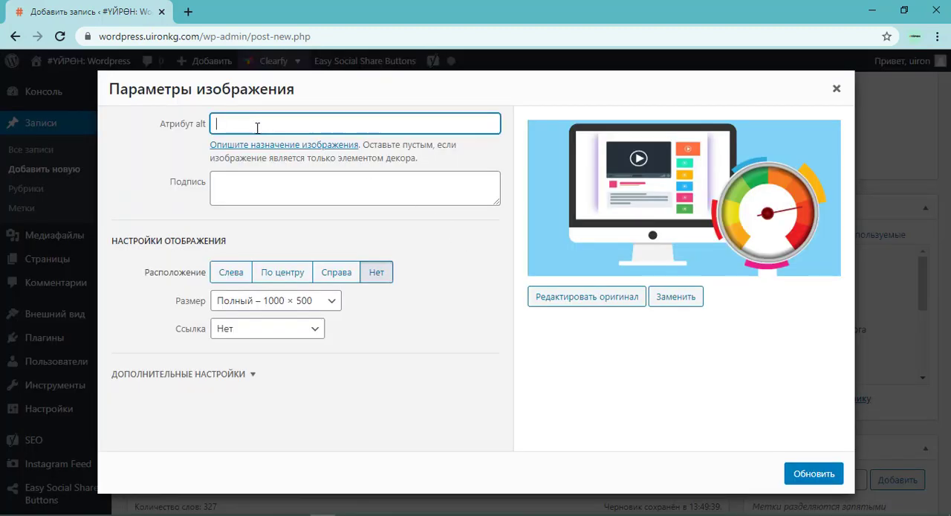
text(WordPress сайттарда SEO tuura tema tandoo)
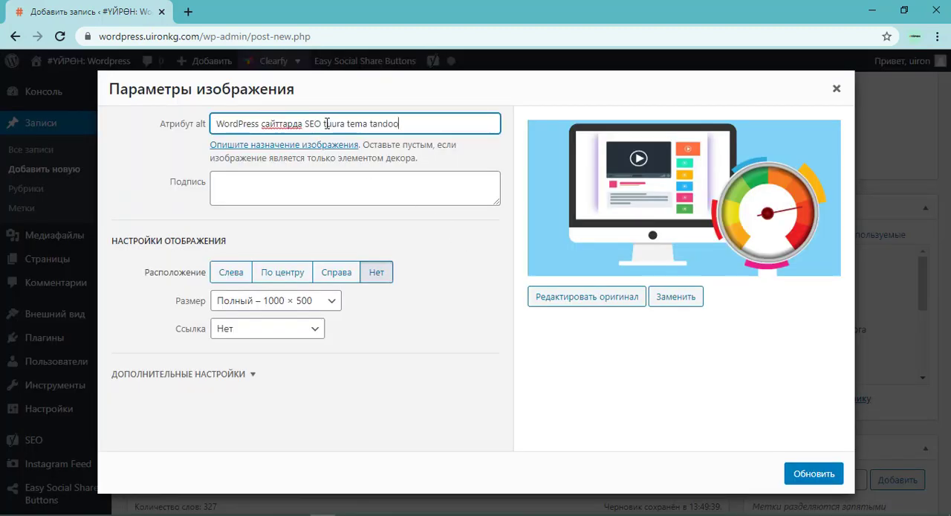
drag(325, 123, 466, 149)
key(BackSpace)
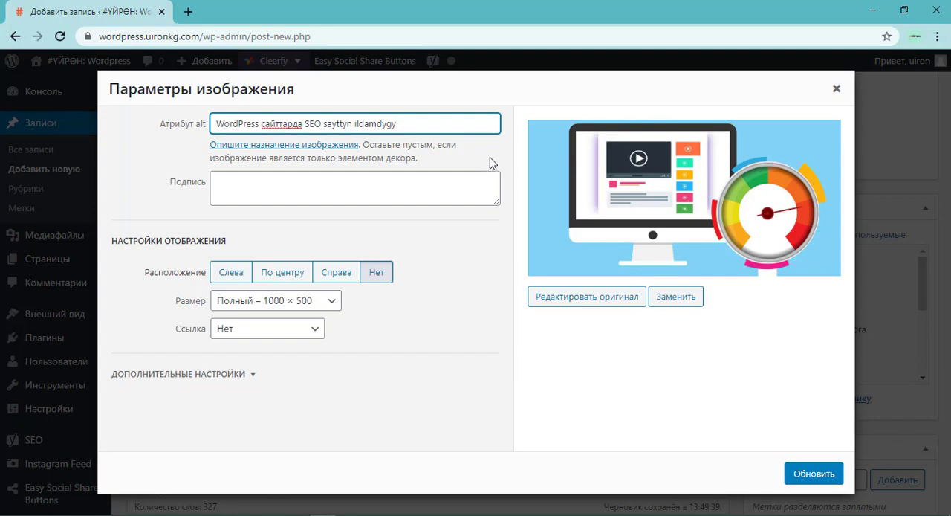
click(814, 474)
scroll(543, 324, down, 8)
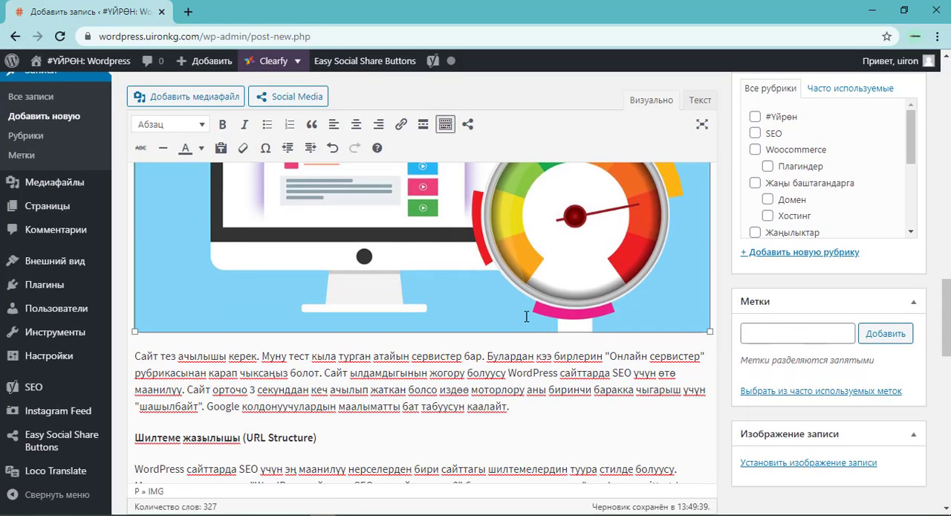
Add a paragraph below the "Шилтеме жазылышы (URL Structure)" subheading and choose wordpress-sajttarda-seo-url-uironkg-wordpress.jpg from the media library for it.
click(321, 225)
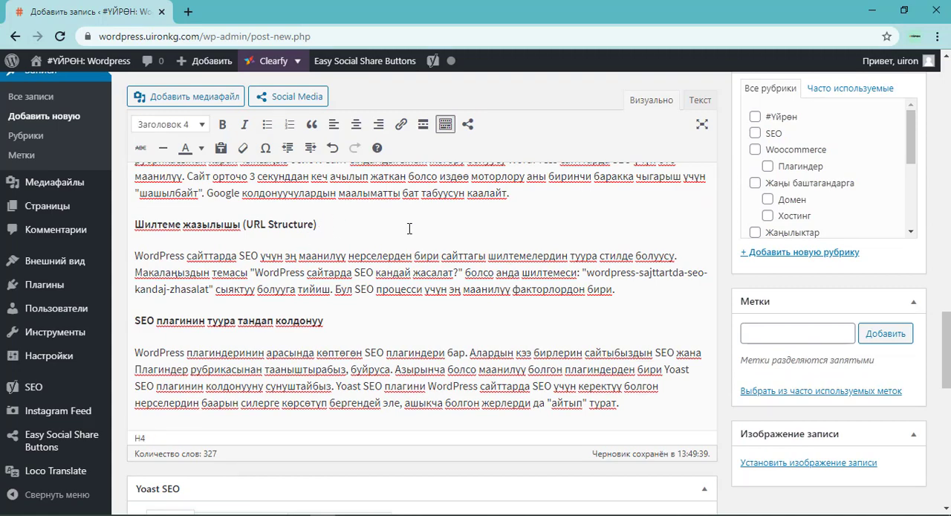
key(Return)
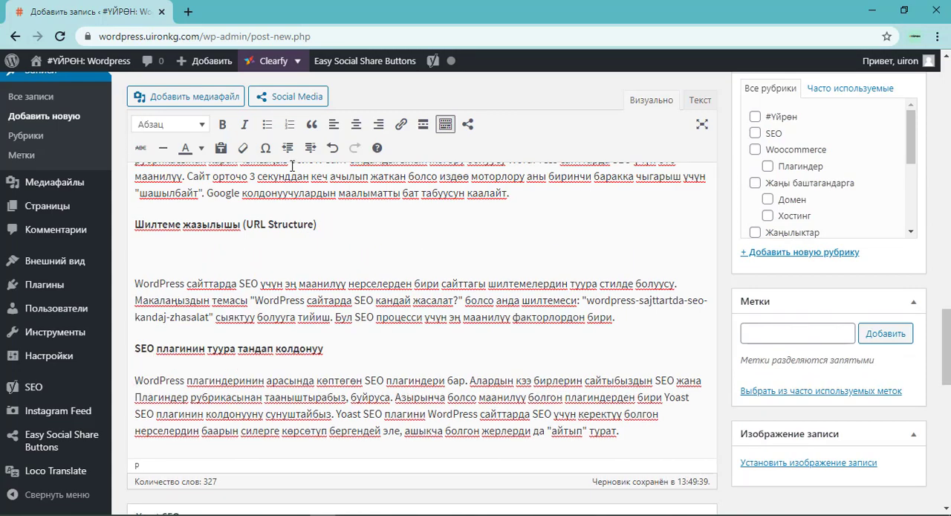
click(197, 96)
click(453, 246)
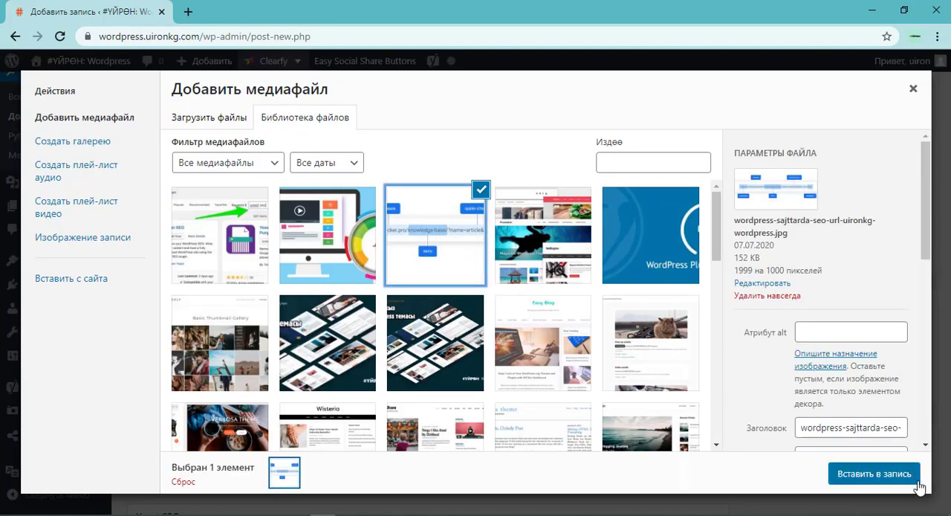
Set the URL image's alt attribute to "WordPress сайттарда SEO url stucture" and insert it into the post.
click(832, 331)
key(ctrl+v)
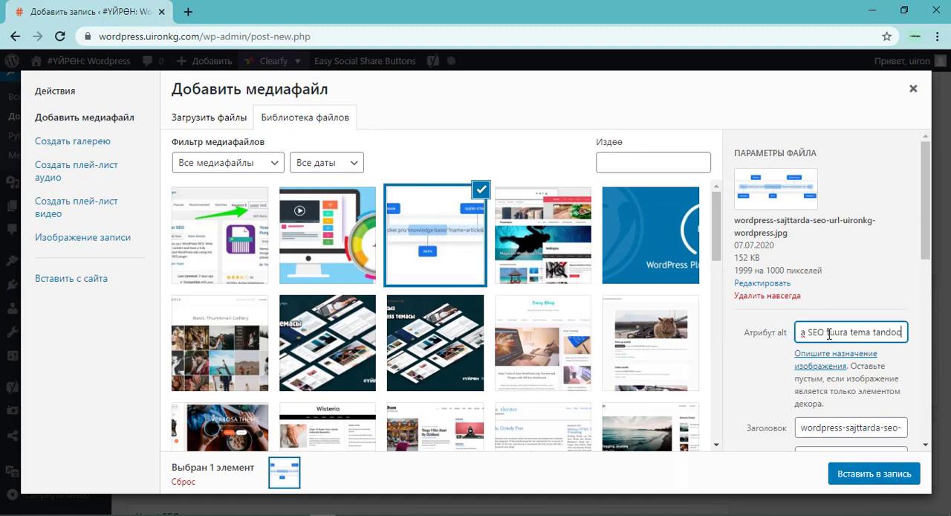
key(ctrl+a)
text(WordPress сайттарда SEO)
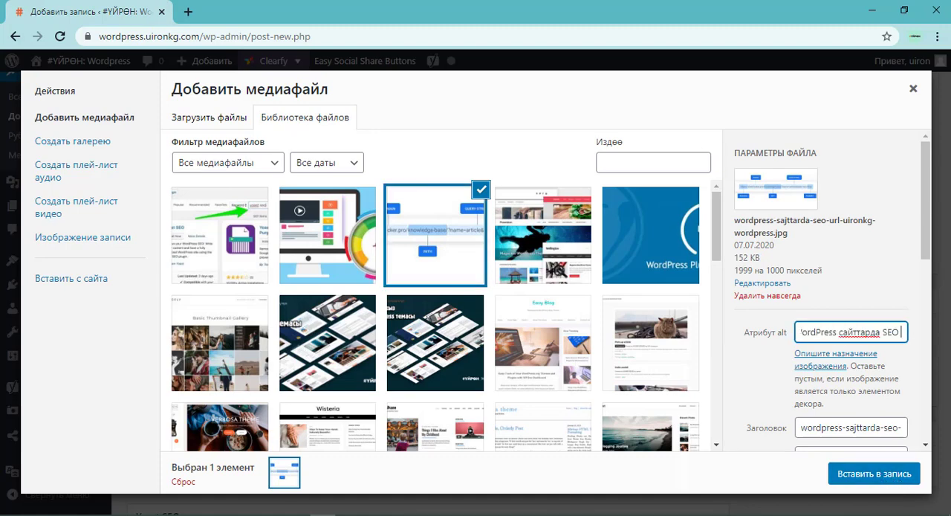
text(url st)
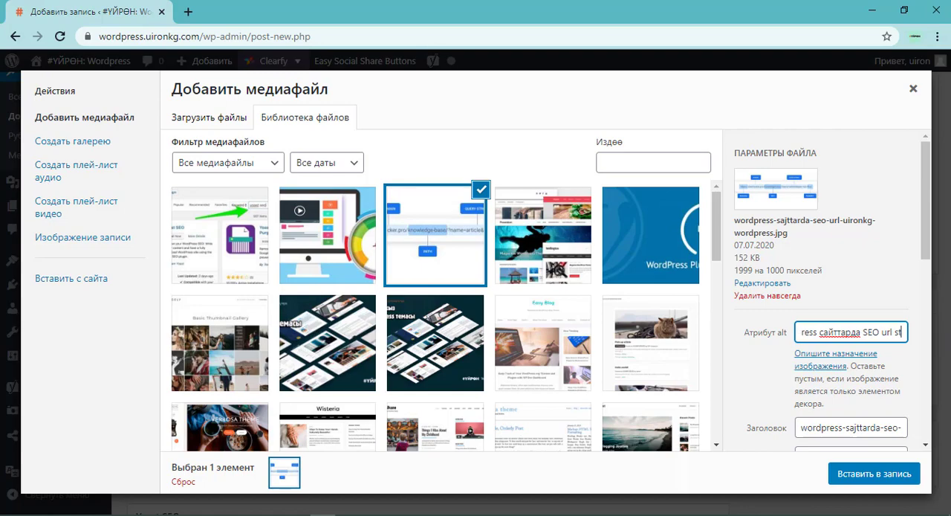
text(ucture)
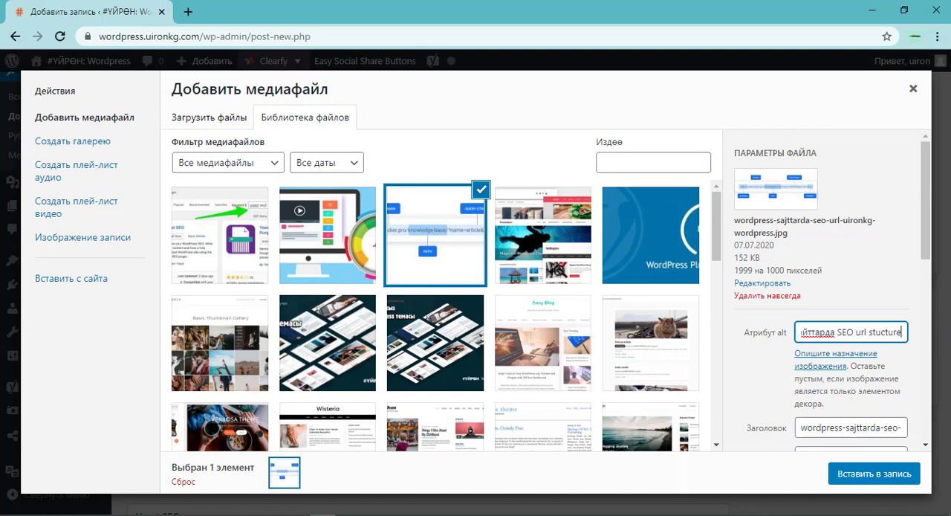
click(884, 479)
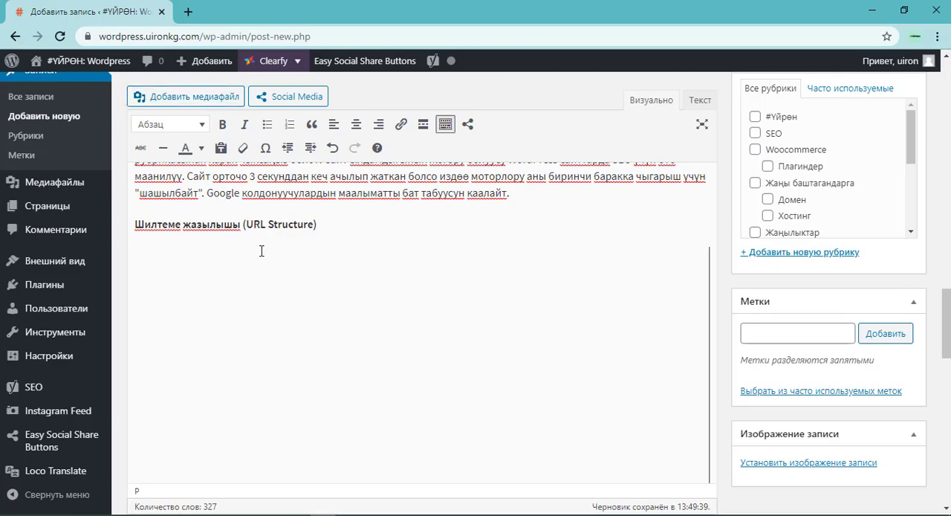
Insert the Yoast SEO plugin search screenshot from the media library in a new paragraph below the "SEO плагинин туура тандап колдонуу" subheading.
scroll(283, 297, up, 3)
scroll(283, 297, down, 5)
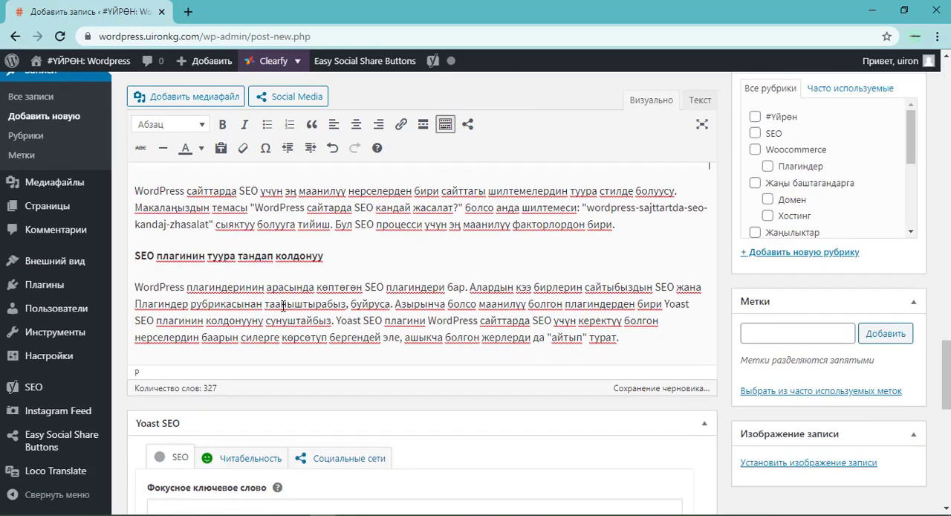
scroll(356, 223, up, 2)
click(366, 208)
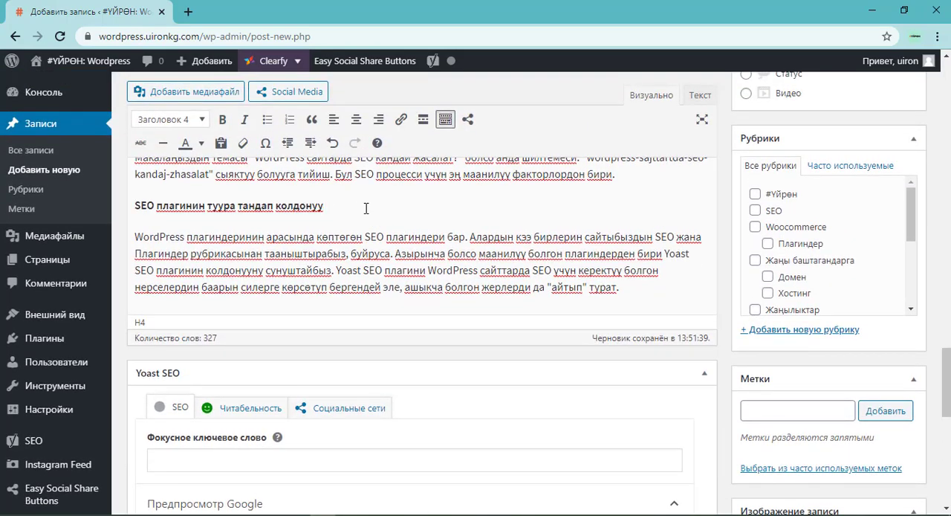
key(Return)
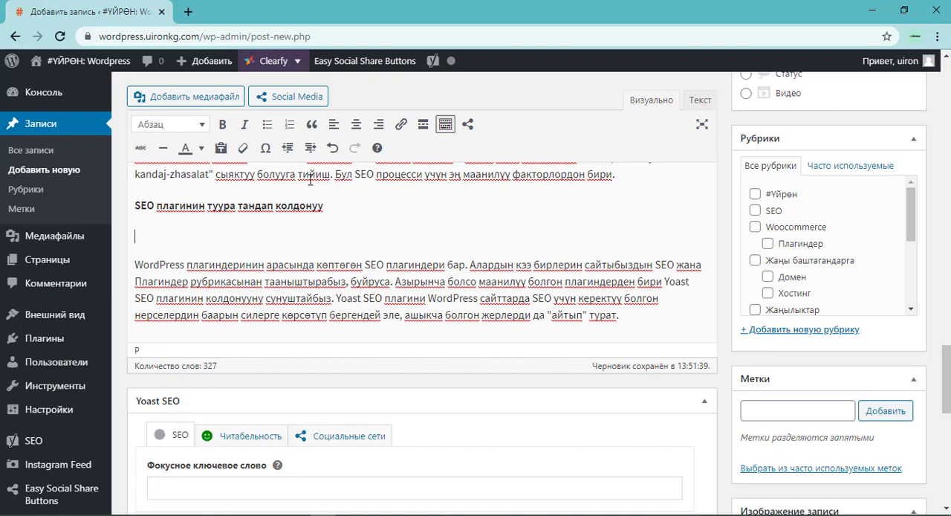
click(221, 96)
click(203, 243)
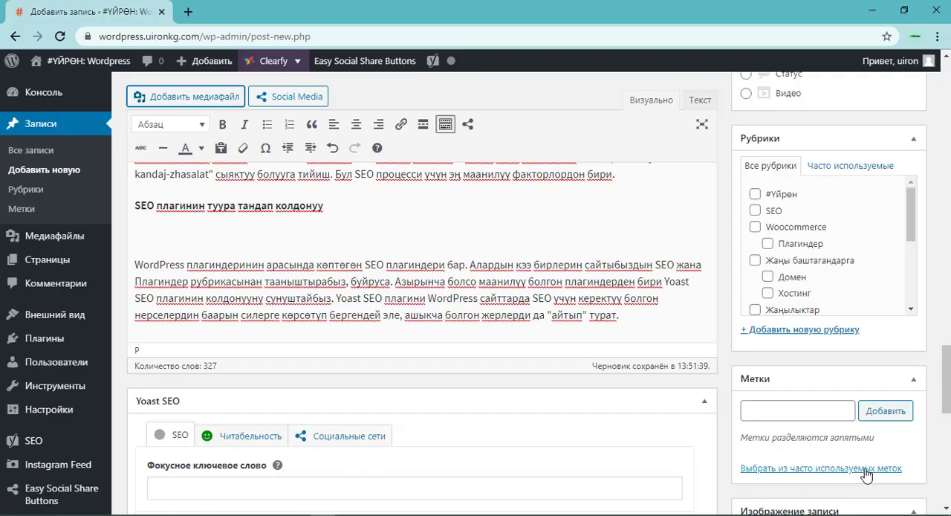
click(885, 478)
Edit the inserted Yoast image and set its alt attribute to "WordPress сайттарда SEO Yoast Seo".
click(401, 301)
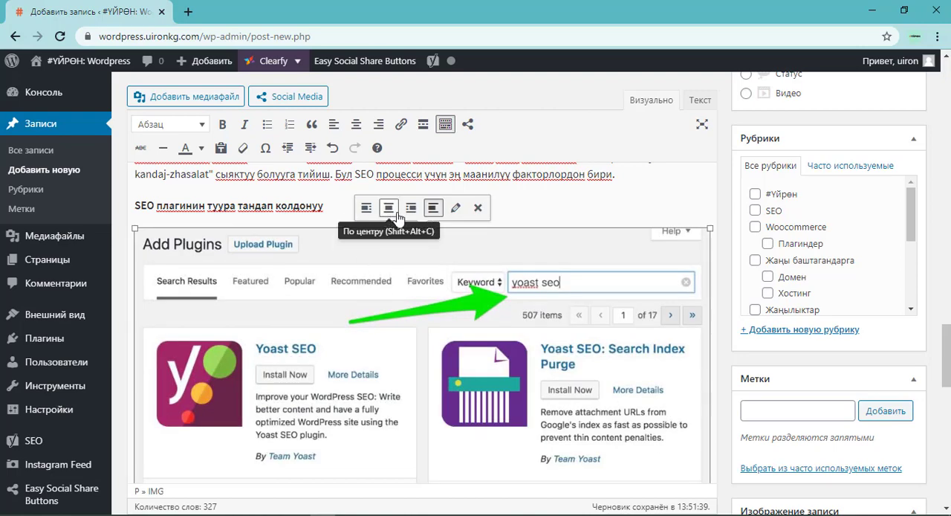
click(456, 208)
key(ctrl+v)
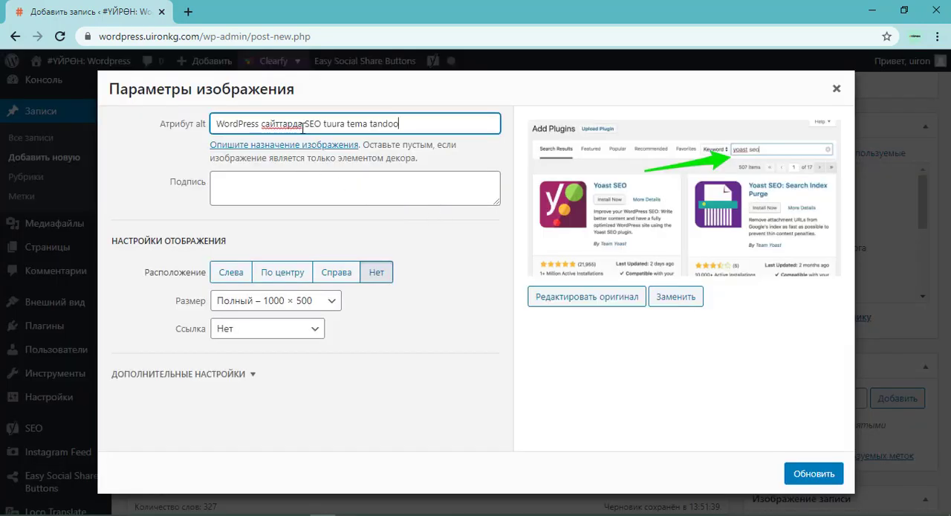
drag(322, 124, 474, 159)
key(BackSpace)
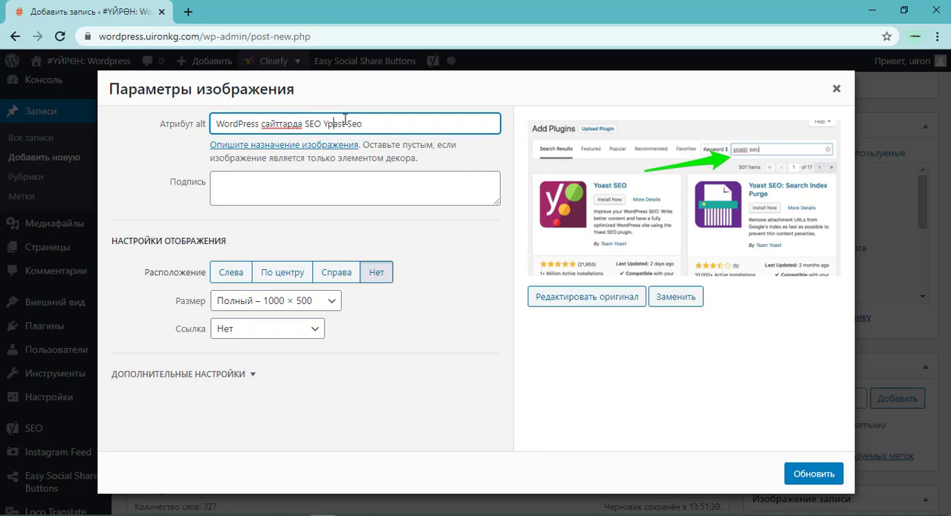
click(796, 473)
Examine the keyphrase "WordPress сайттарда SEO" in the post title and consult the SEO checklist in Notepad++ on keyphrase use.
scroll(436, 297, down, 5)
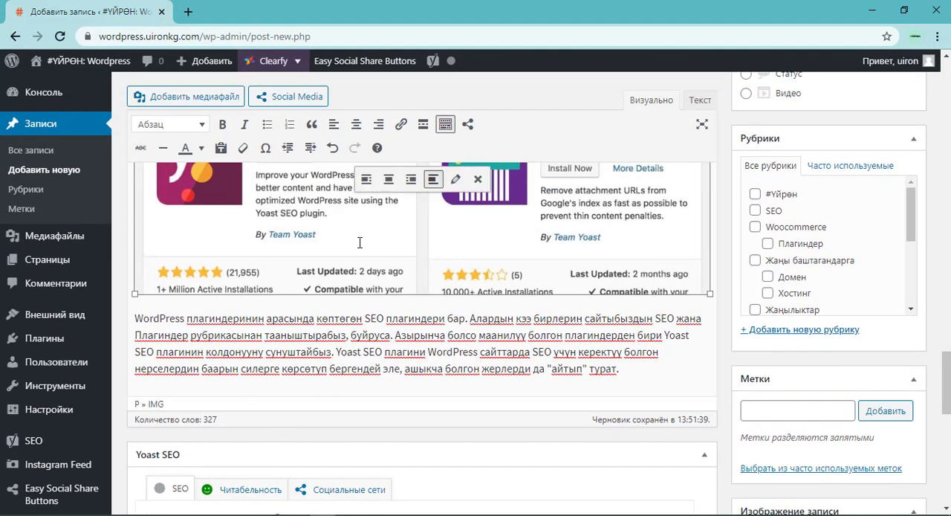
scroll(362, 246, up, 10)
scroll(359, 263, up, 10)
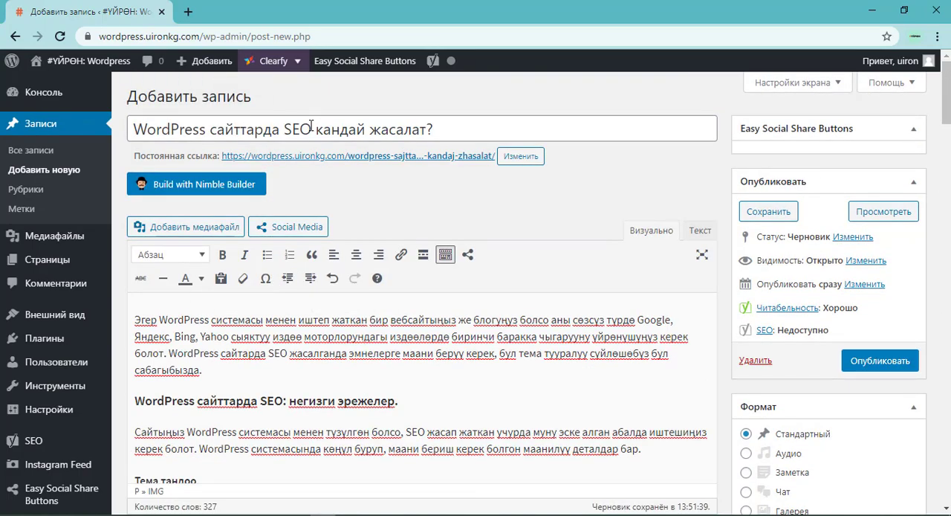
drag(312, 128, 123, 121)
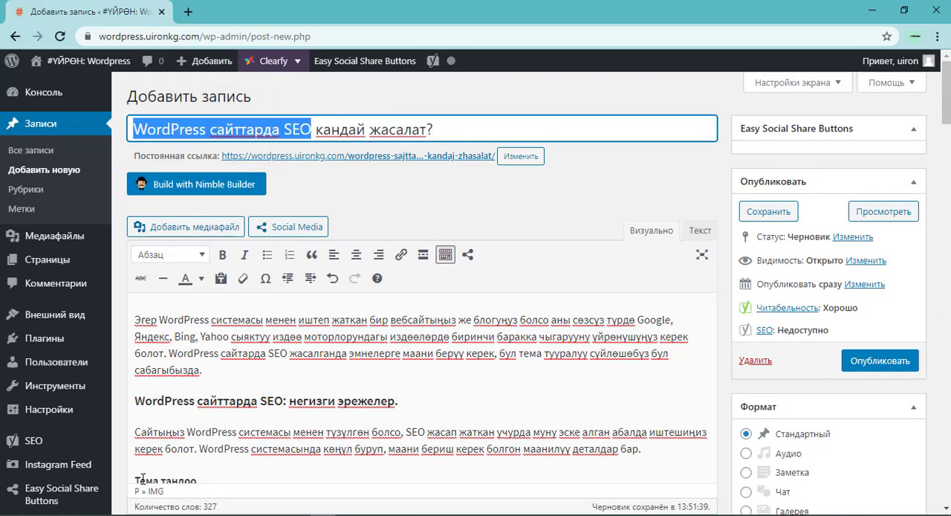
key(alt+Tab)
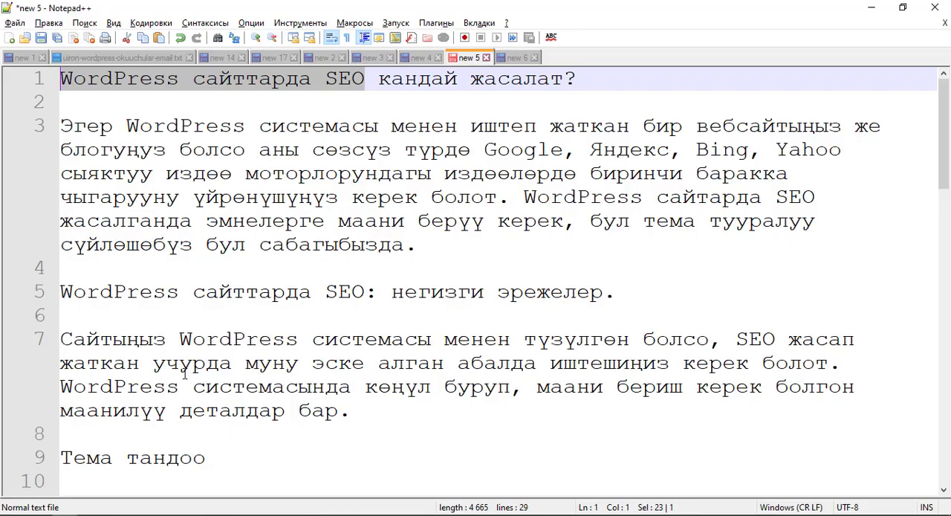
click(515, 57)
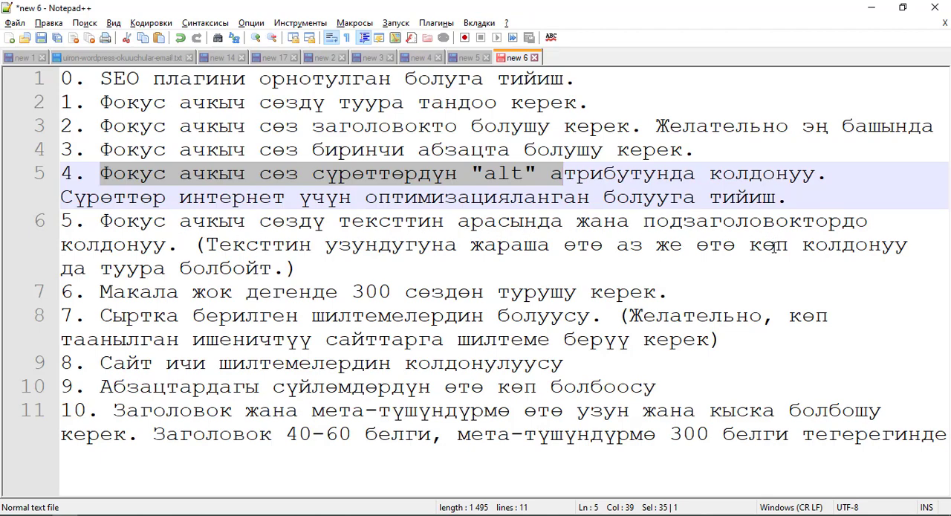
key(alt+Tab)
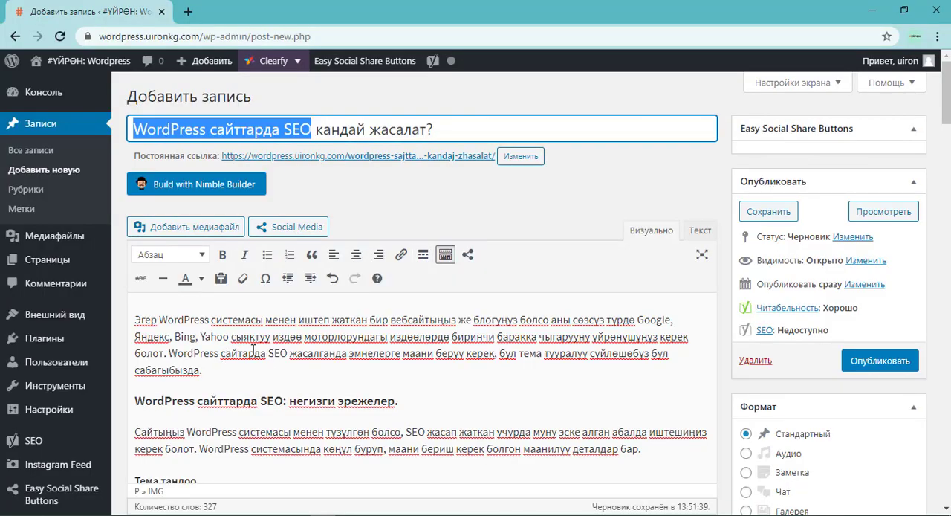
Examine where the keyphrase occurs in the opening paragraph, the main subheading and the text below the plugins image.
drag(170, 353, 289, 353)
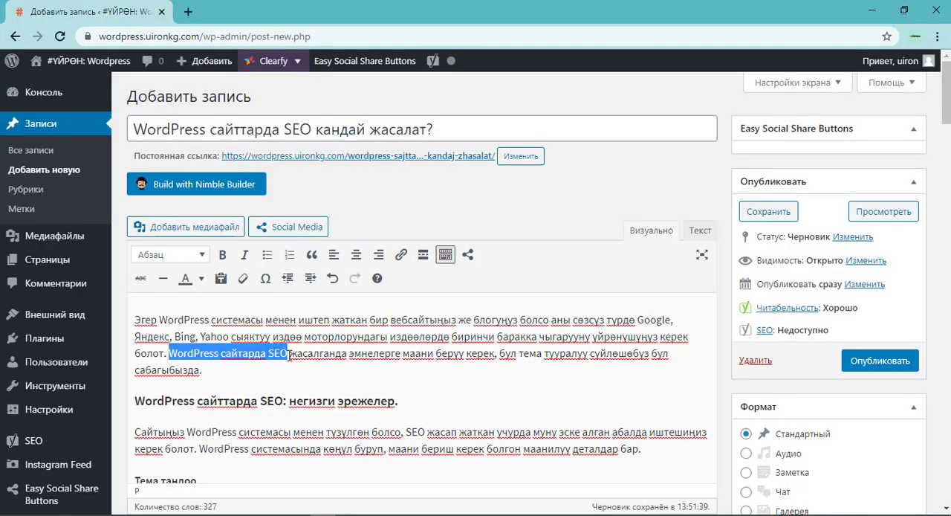
drag(143, 402, 289, 402)
scroll(265, 350, down, 2)
scroll(281, 324, down, 6)
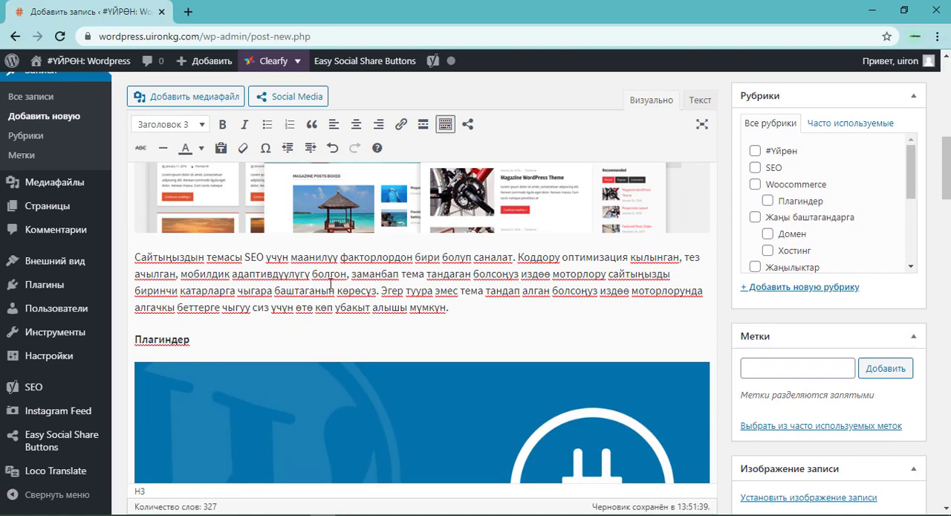
scroll(364, 329, down, 5)
scroll(365, 329, up, 1)
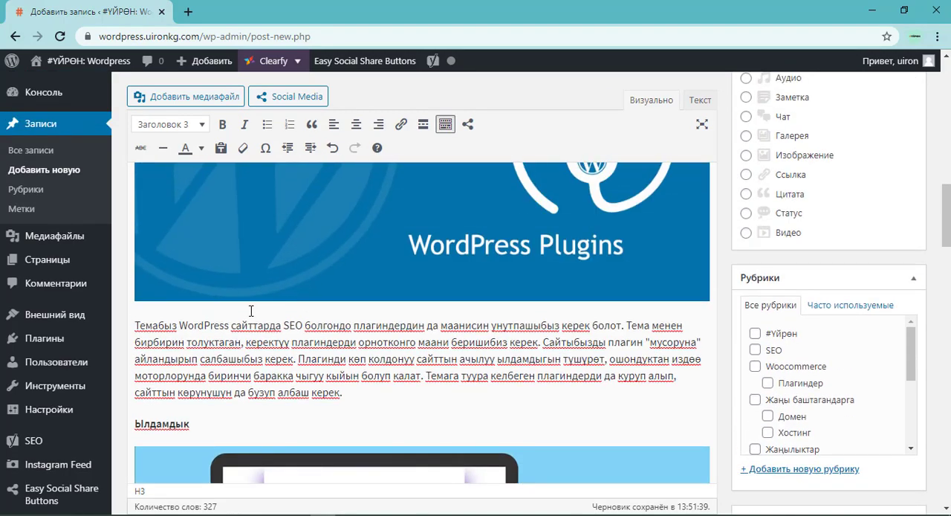
drag(181, 325, 303, 325)
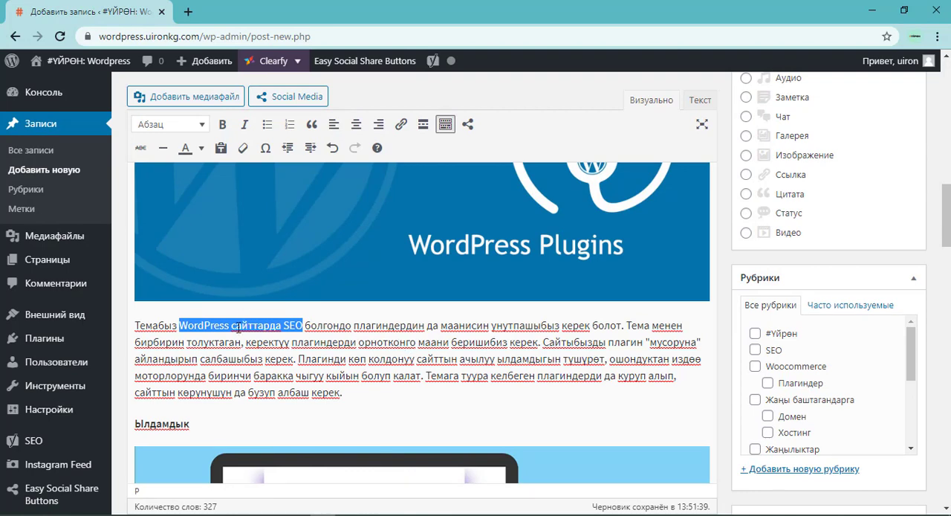
key(alt)
click(275, 326)
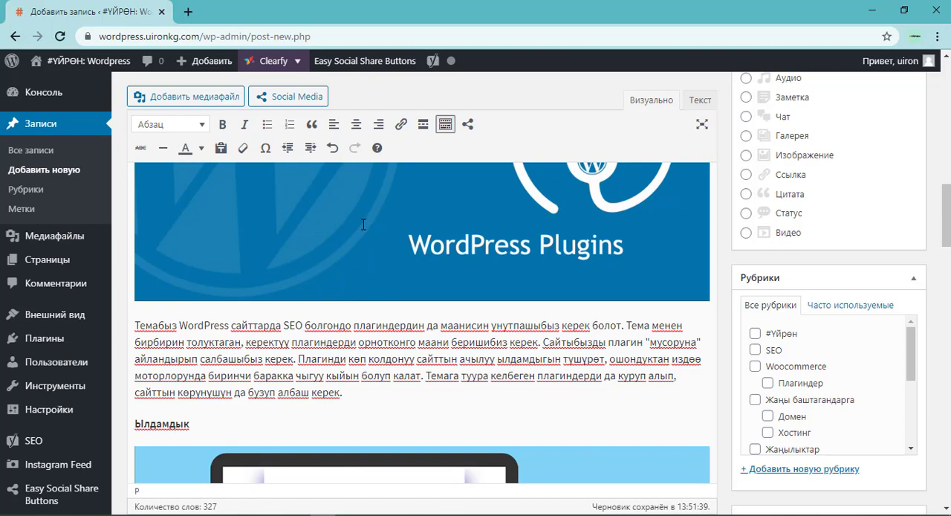
Read checklist item 6 on article length in Notepad++ and check the post's word count against the 300-word minimum.
key(alt+Tab)
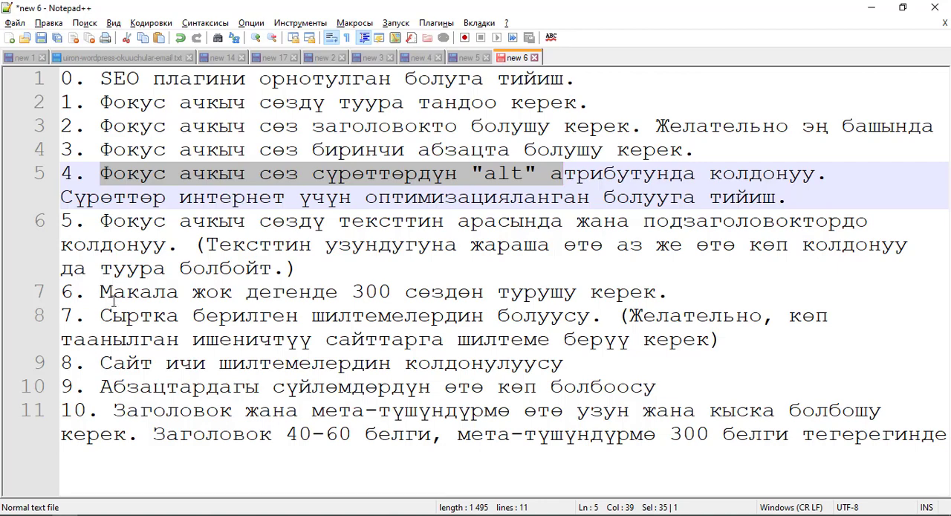
drag(101, 292, 670, 292)
click(679, 293)
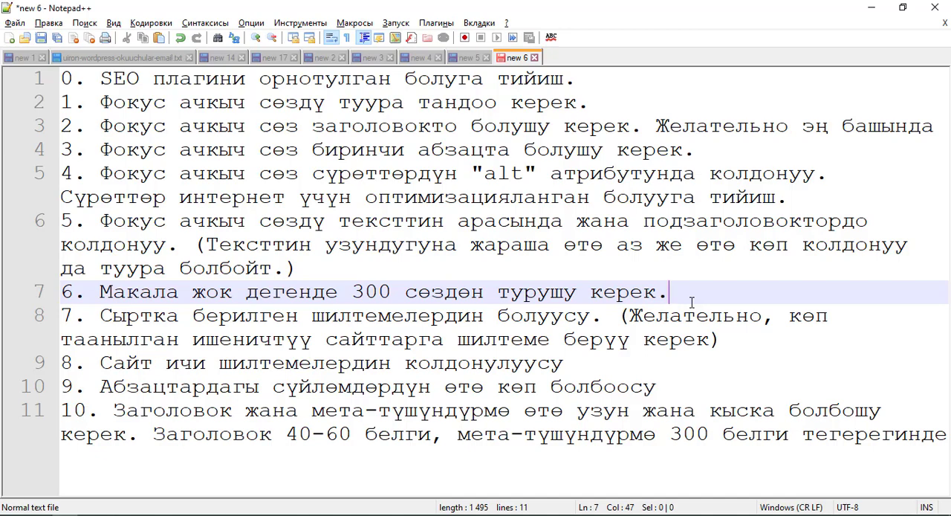
key(alt+Tab)
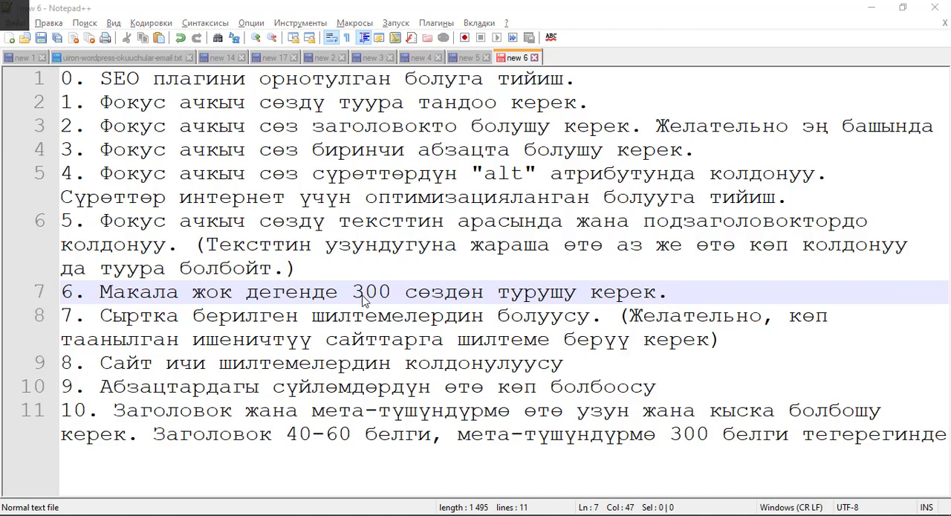
scroll(126, 306, down, 3)
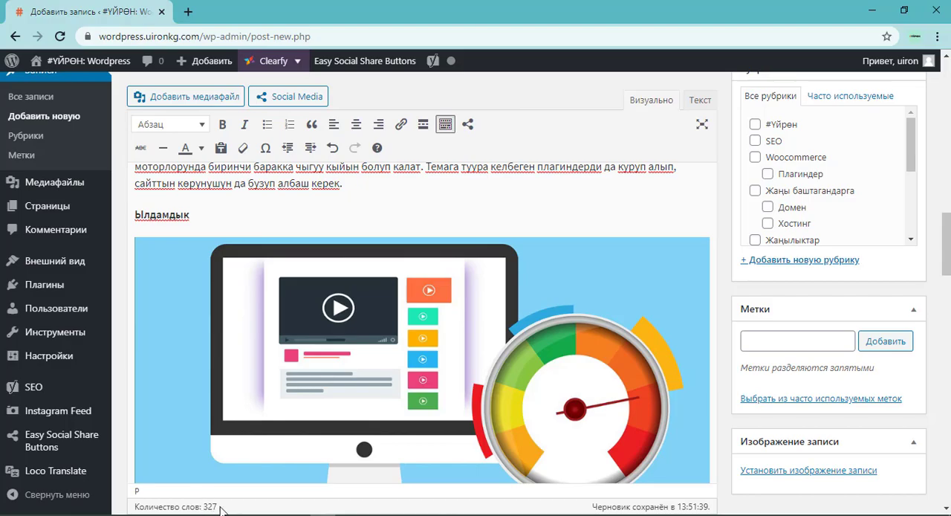
Switch to Notepad++ and read checklist item 7 on having outbound links to well-known, trusted sites.
key(alt+Tab)
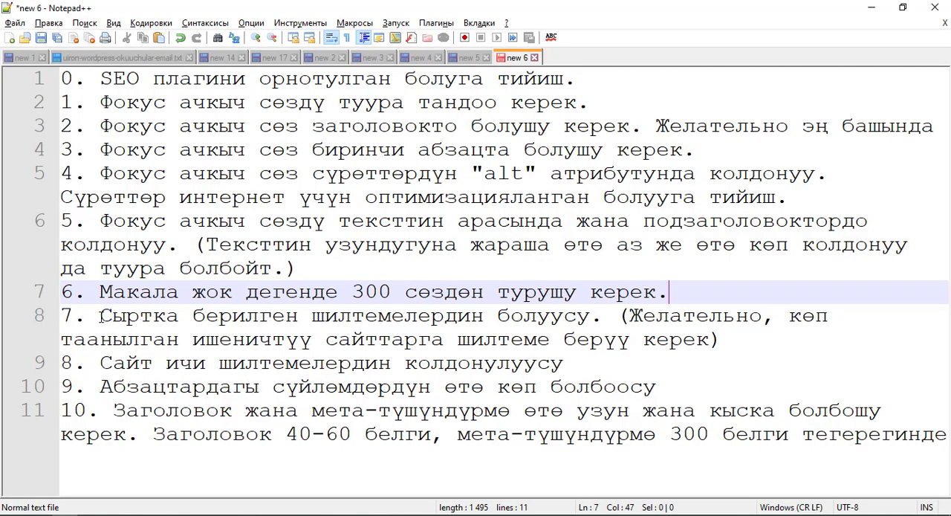
drag(100, 318, 601, 318)
click(560, 324)
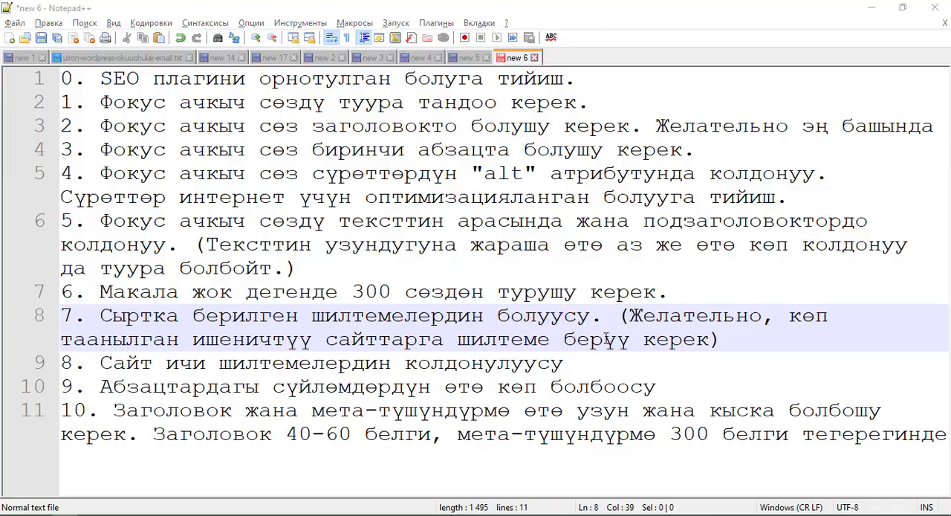
Return to the WordPress post and select the words "Yoast SEO плагинин" in the last paragraph as link text.
key(alt+Tab)
scroll(529, 307, down, 4)
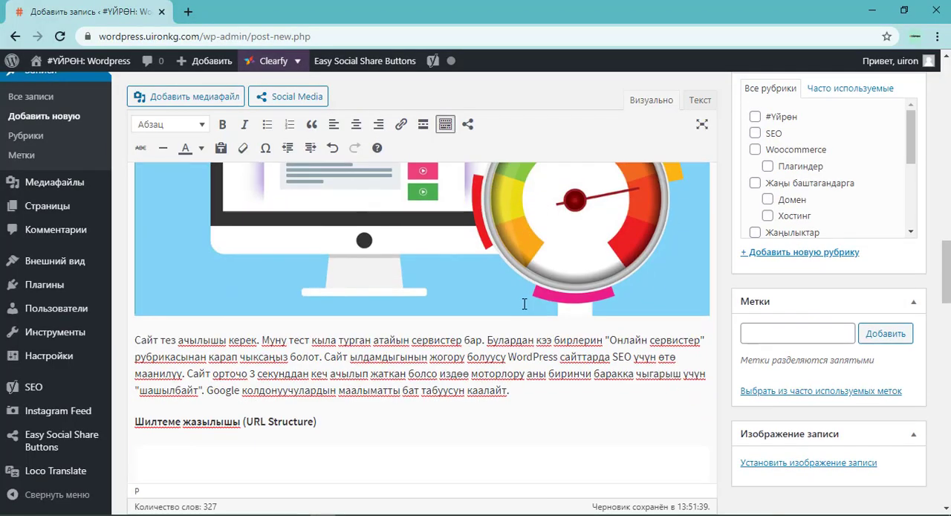
scroll(460, 327, down, 10)
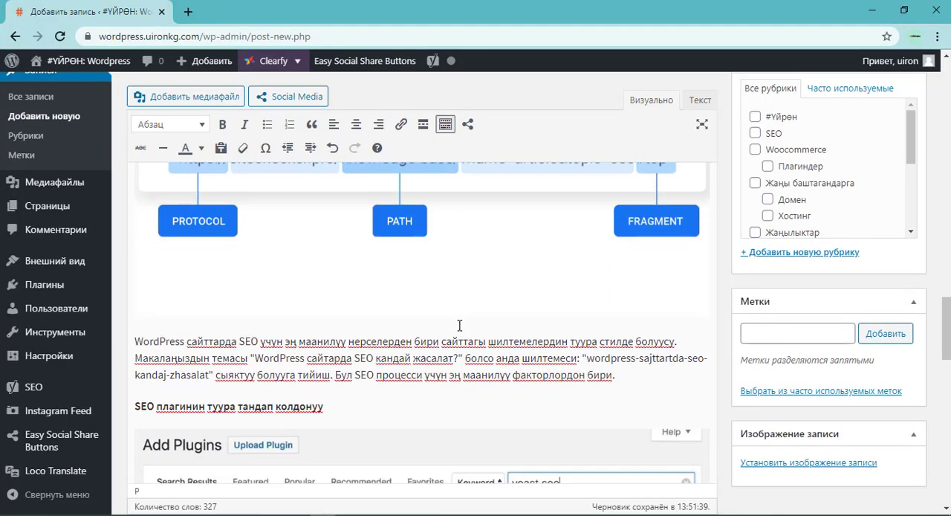
scroll(453, 329, down, 3)
scroll(404, 225, up, 4)
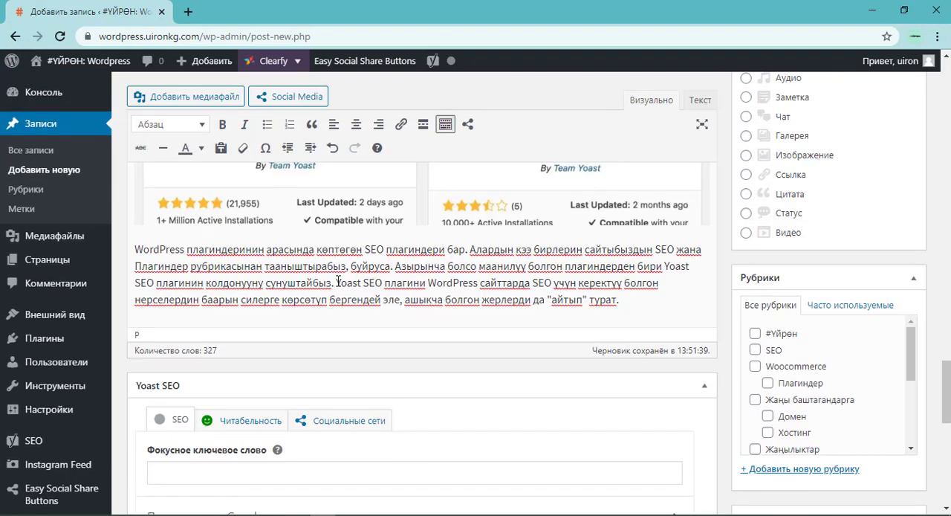
drag(336, 282, 426, 282)
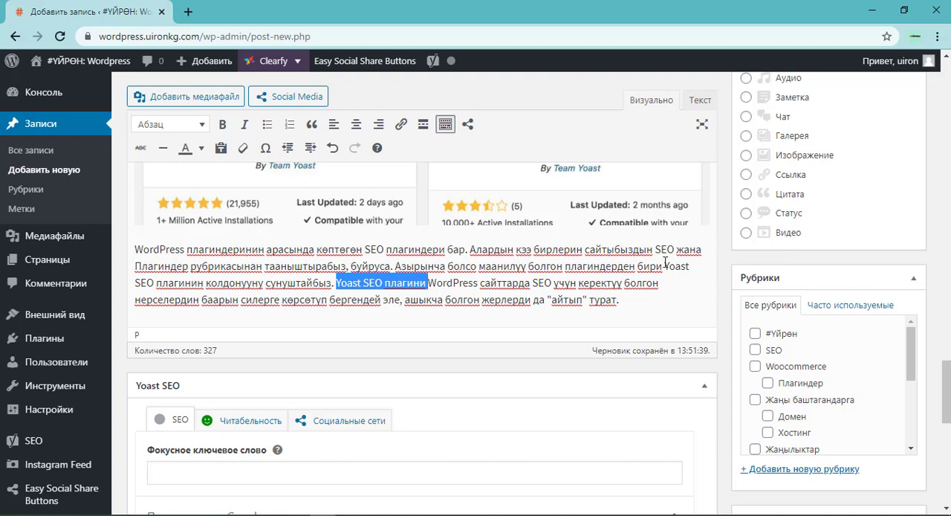
drag(665, 265, 206, 283)
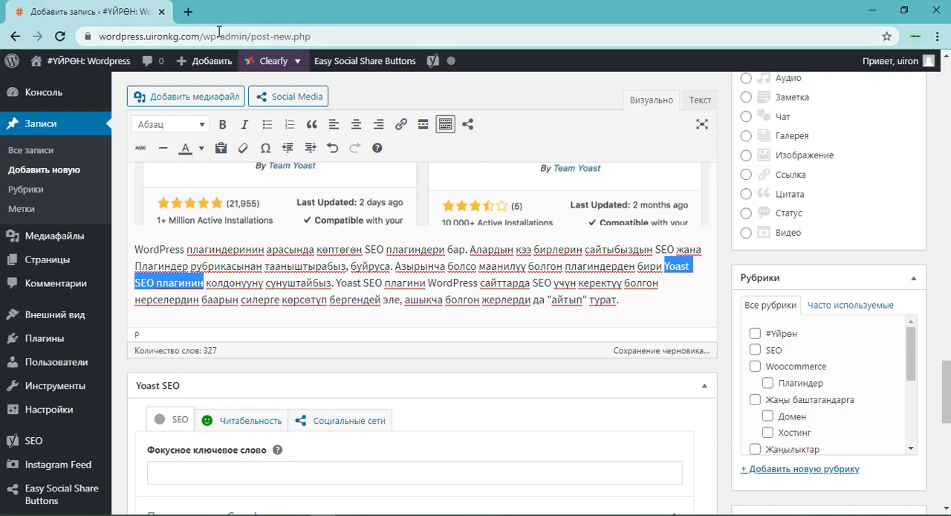
Search Google for "wordpress plugin yoast seo" in a new browser tab.
click(188, 11)
text(wordpree)
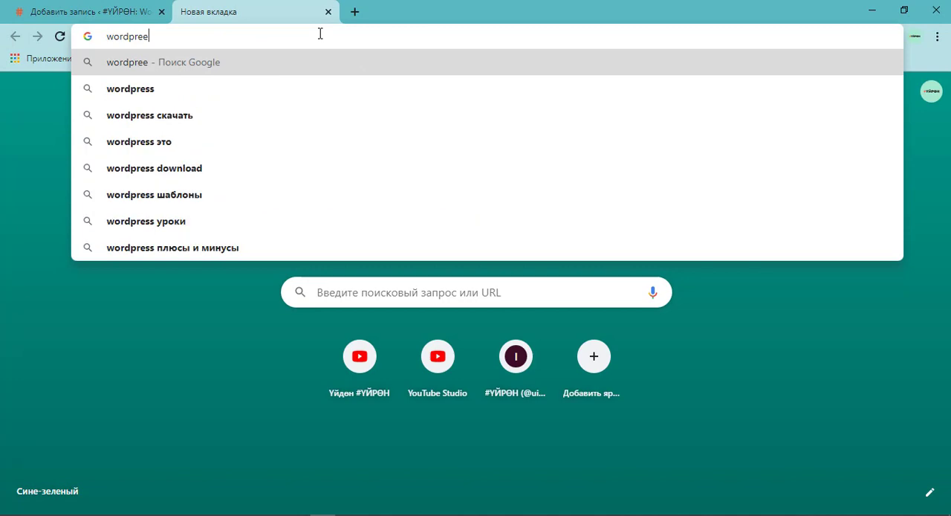
key(BackSpace)
text(ss )
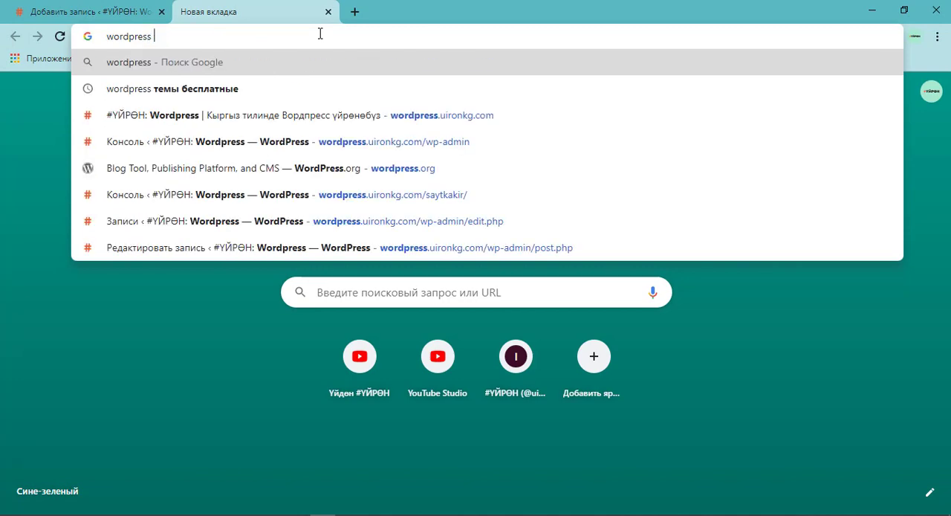
text(pl)
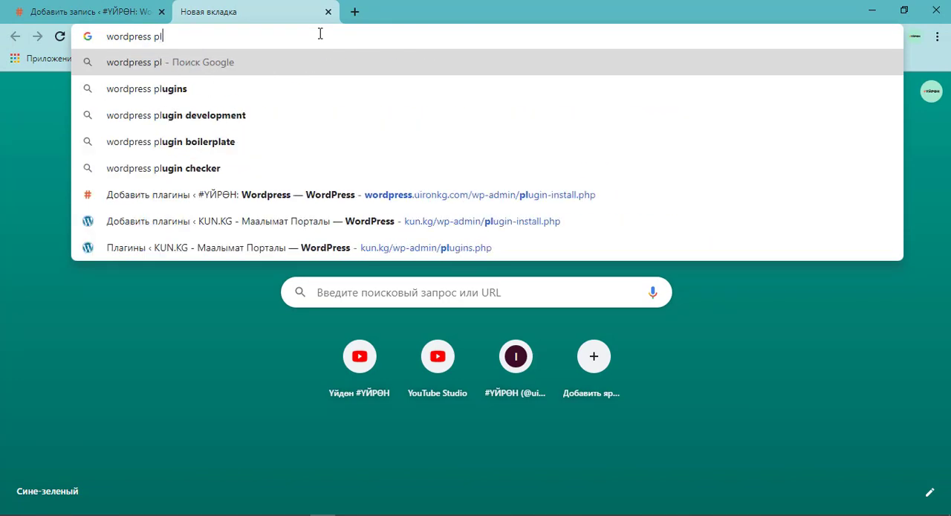
text(ugin yoast)
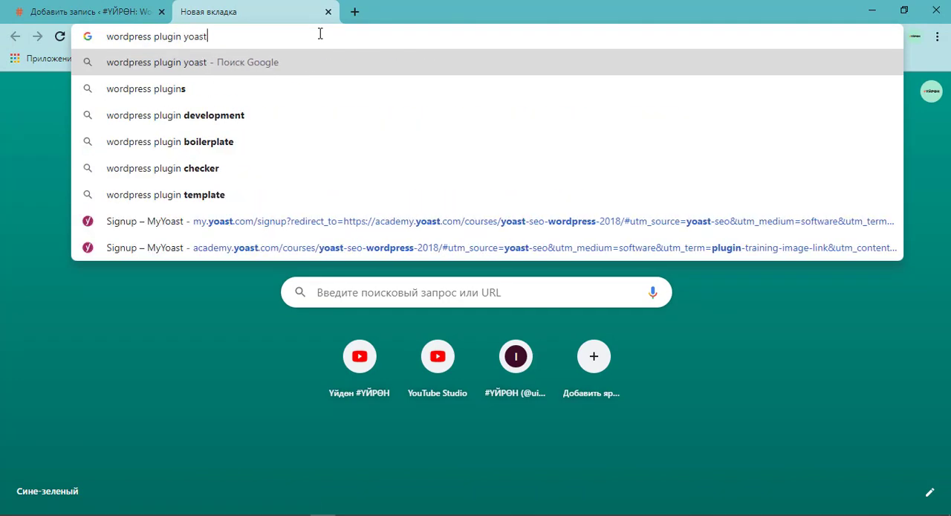
text( seo)
key(Return)
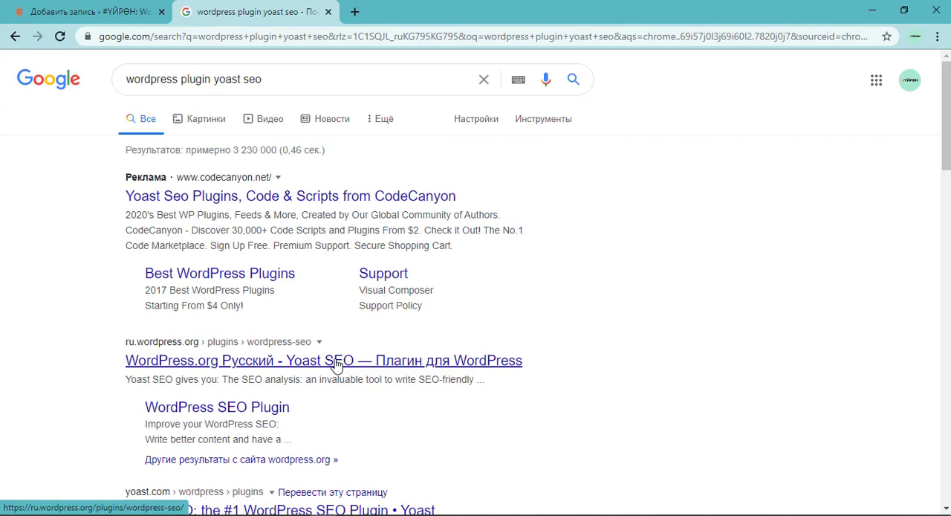
Open the ru.wordpress.org Yoast SEO plugin page from the results, copy its address and return to the post editor.
click(290, 363)
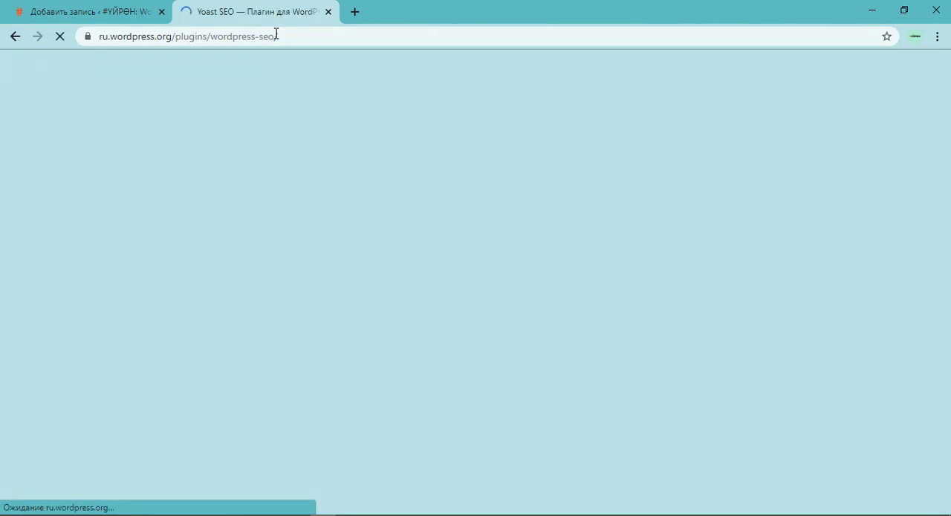
click(275, 36)
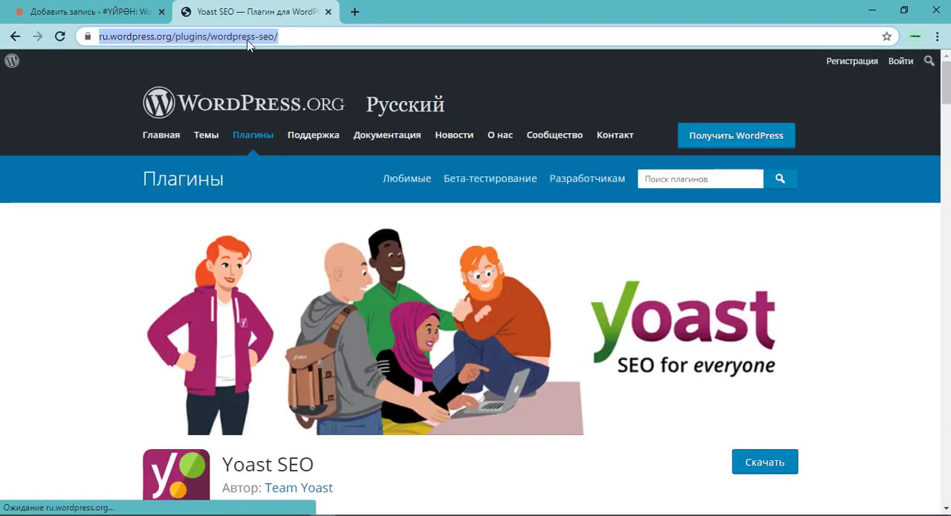
scroll(450, 302, down, 4)
scroll(450, 302, up, 4)
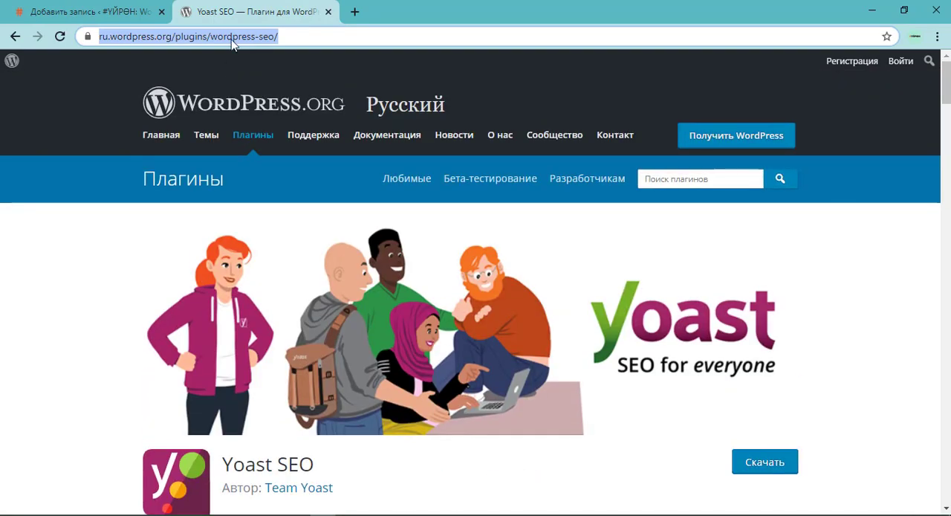
right_click(234, 41)
click(269, 113)
click(90, 12)
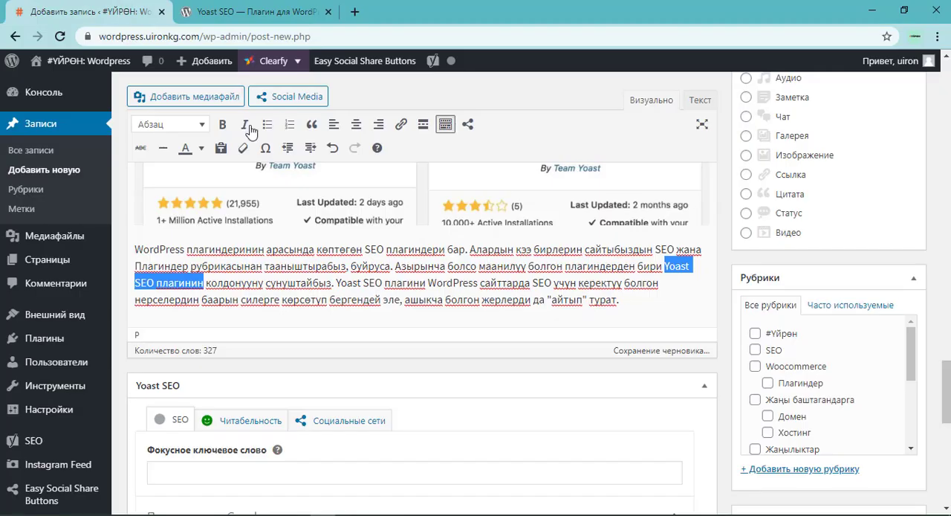
click(400, 124)
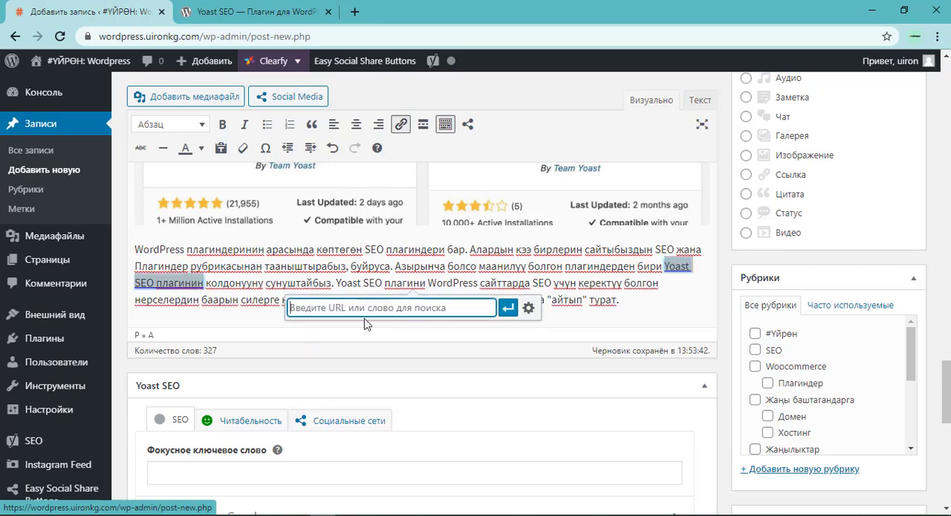
key(ctrl+v)
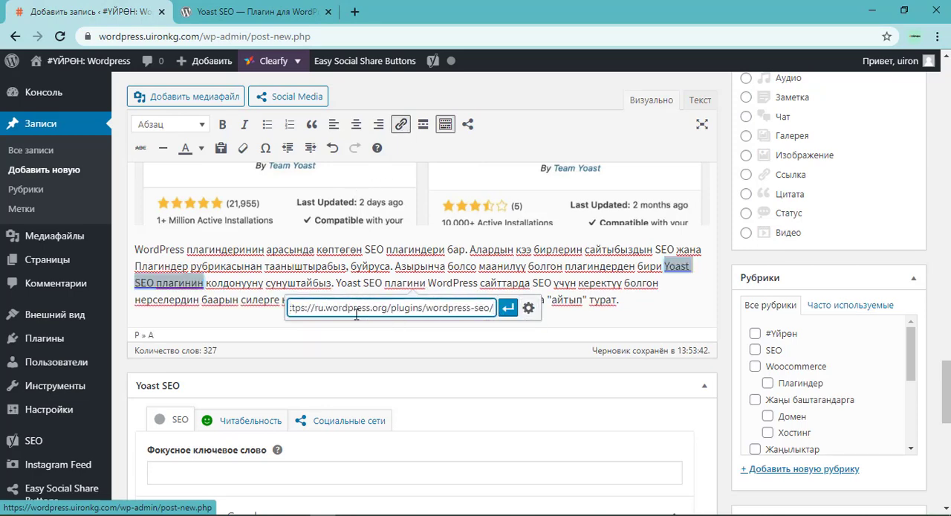
click(528, 307)
click(388, 216)
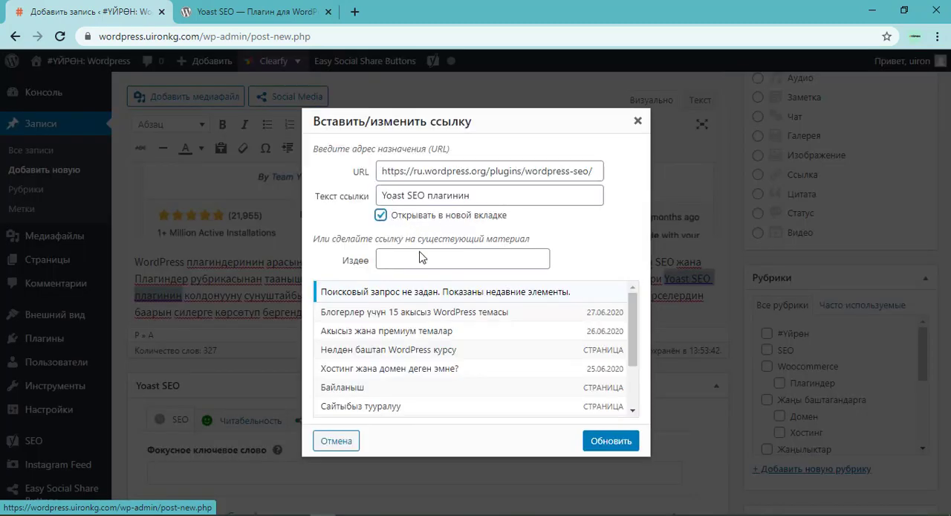
click(609, 441)
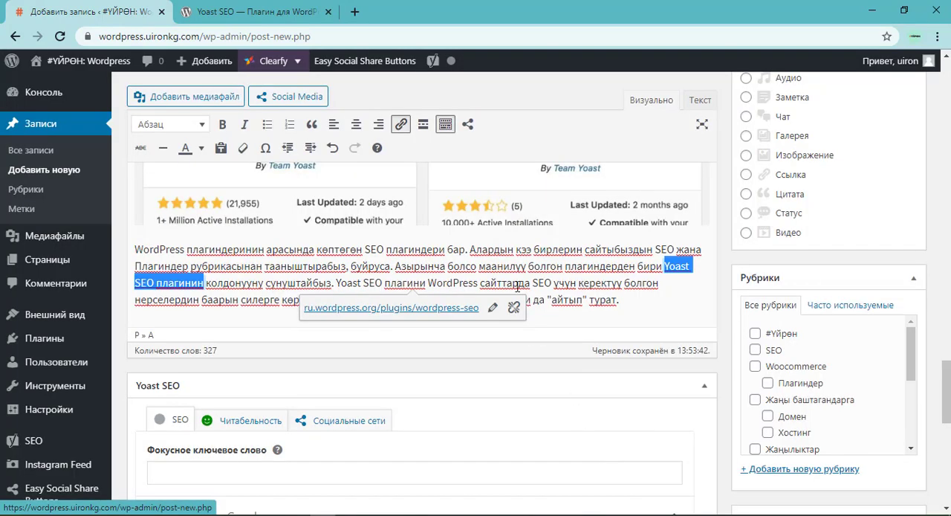
click(223, 285)
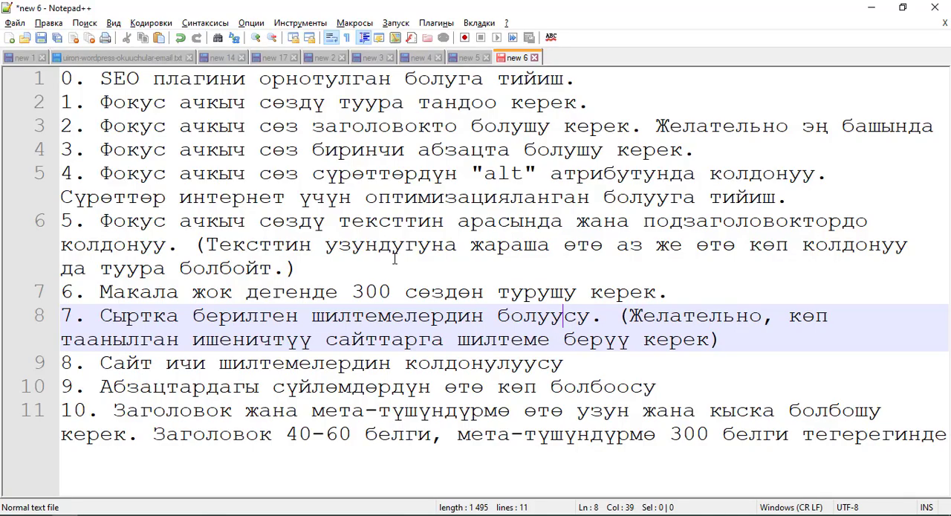
Read checklist item 8 on internal links in Notepad++ and look through the article for text suited to linking within the site.
key(alt+Tab)
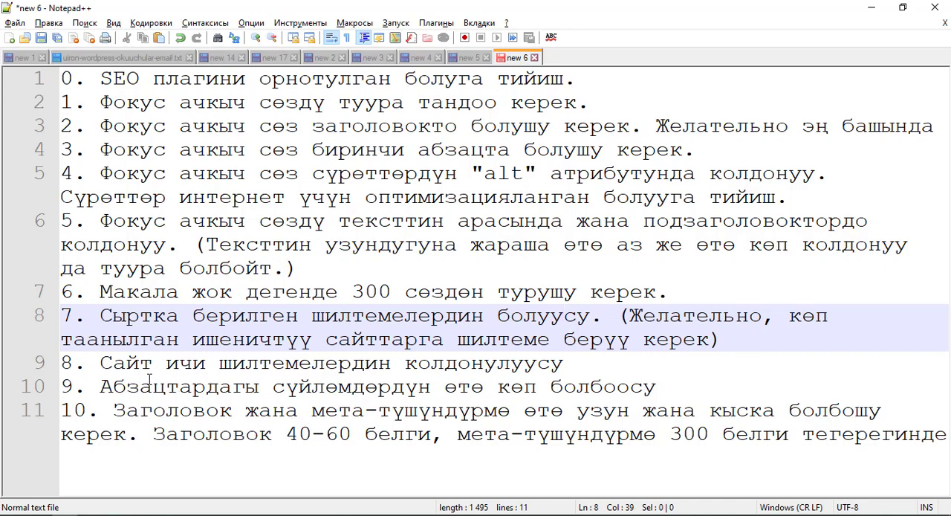
key(alt+Tab)
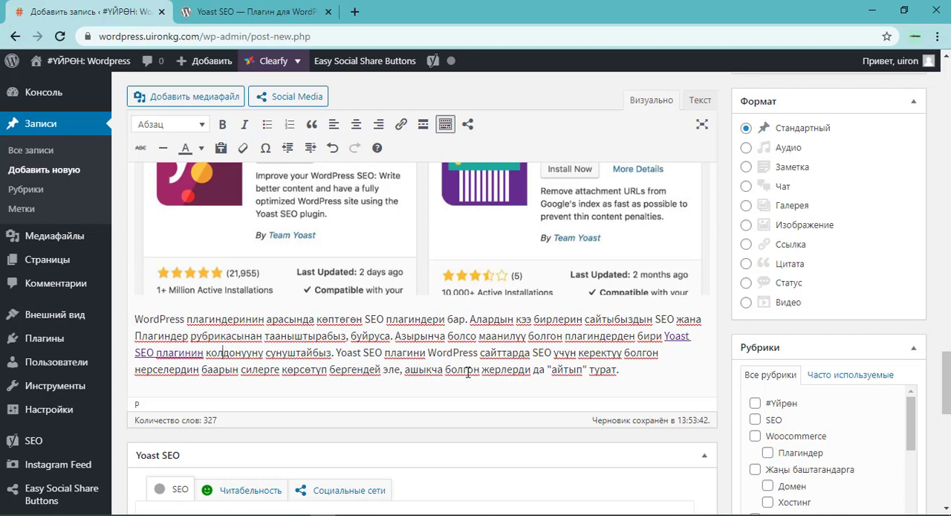
scroll(485, 369, up, 4)
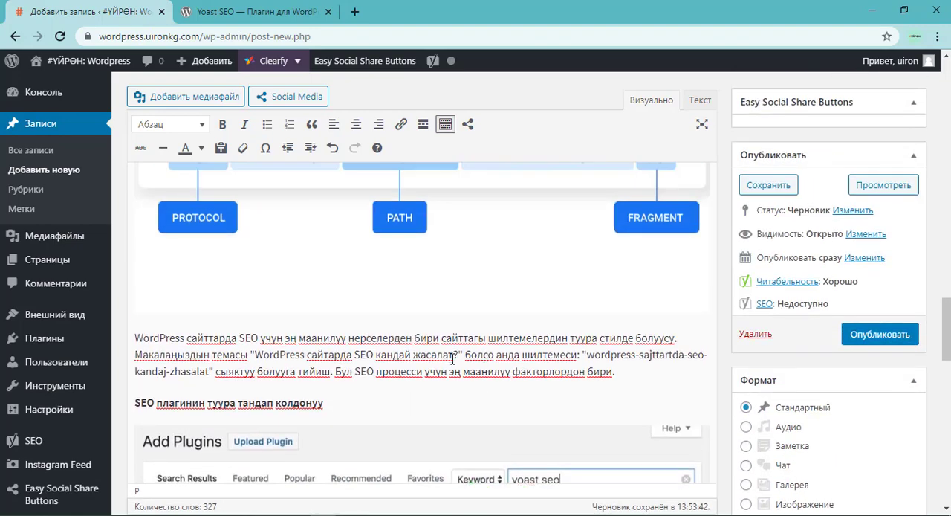
scroll(446, 342, up, 6)
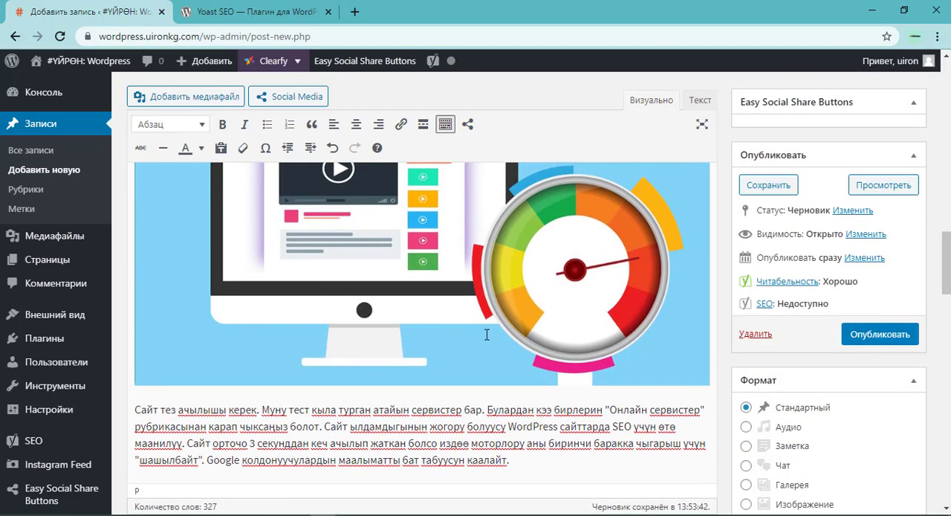
scroll(504, 343, down, 2)
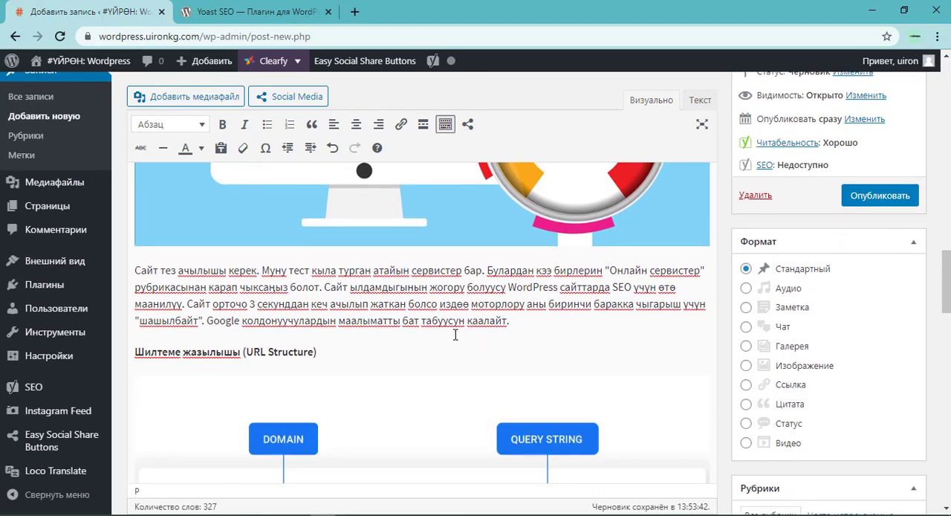
scroll(455, 334, down, 10)
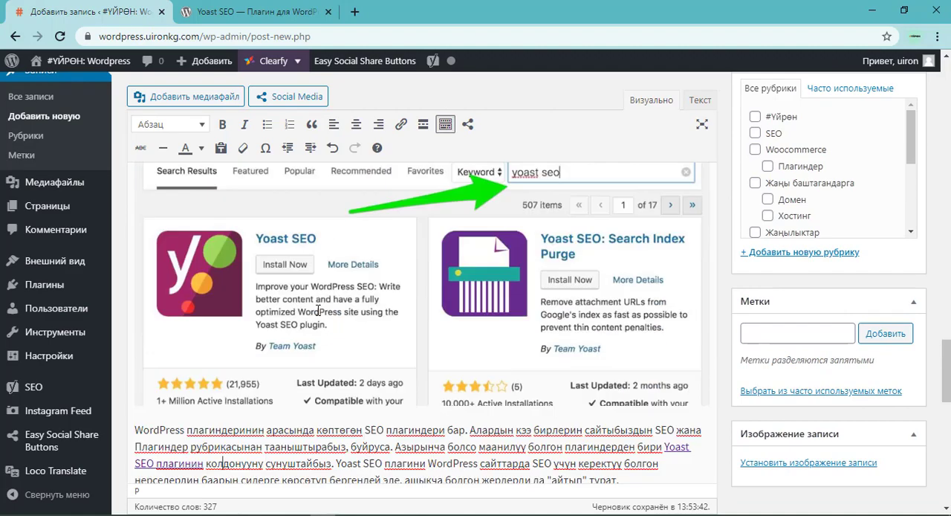
scroll(318, 310, down, 3)
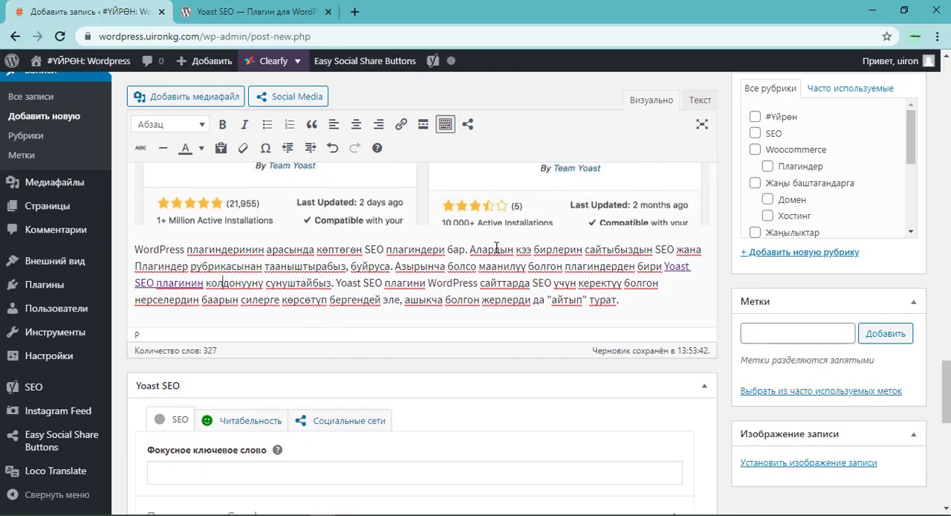
Select the category name "Плагиндер" in the post's last paragraph as internal link text.
double_click(666, 249)
double_click(176, 266)
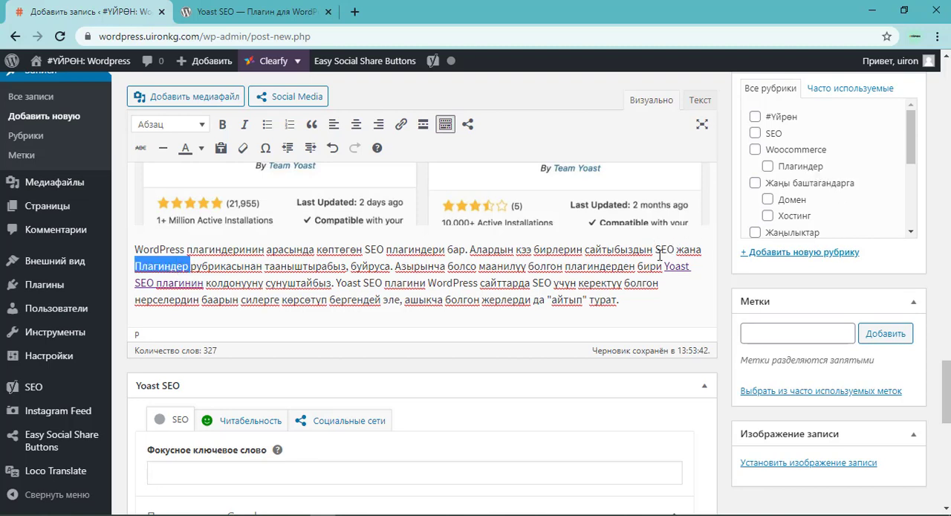
drag(655, 250, 676, 248)
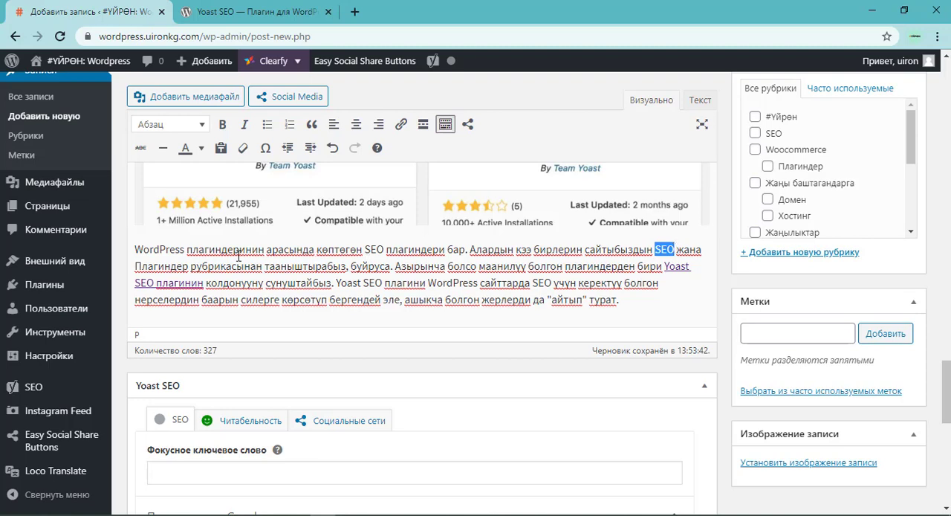
drag(190, 266, 128, 265)
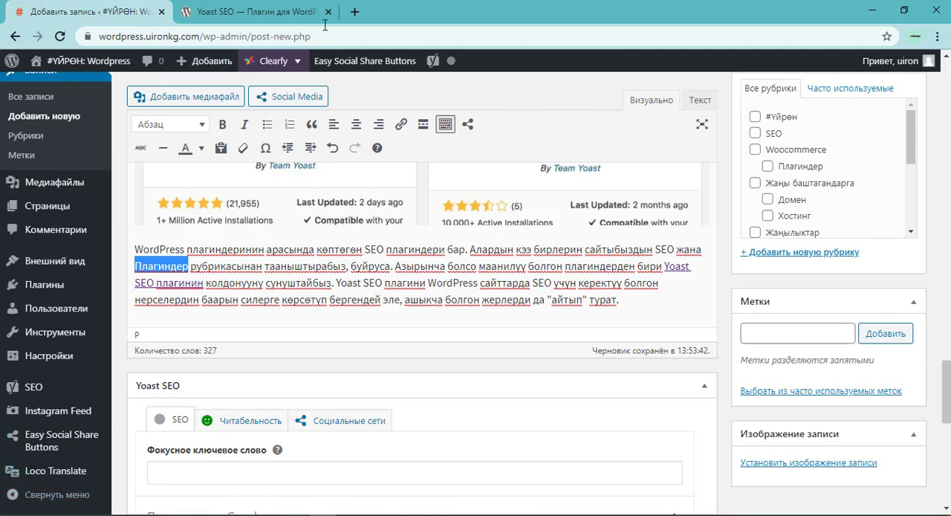
Open the site's home page in a new tab, copy the link address of its "Плагиндер" category and return to the post editor.
mouse_move(62, 67)
click(60, 87)
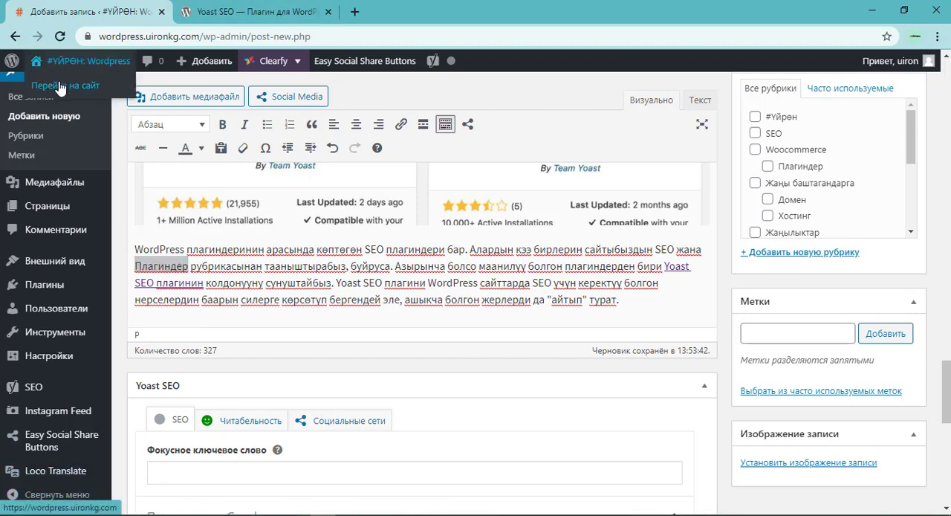
right_click(61, 87)
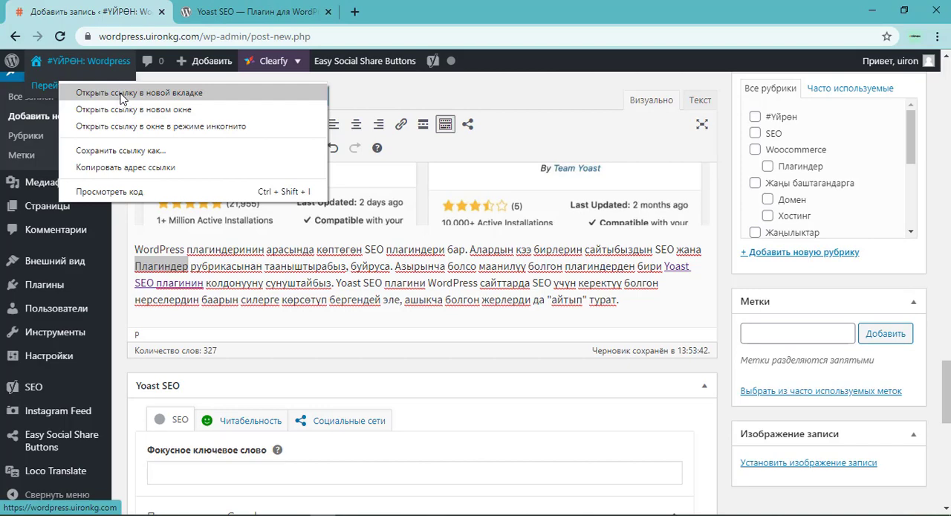
click(121, 95)
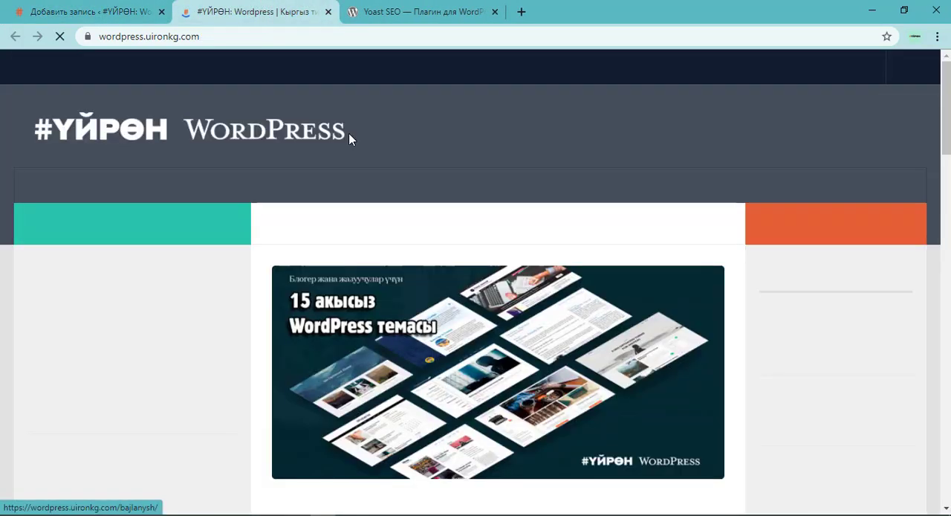
right_click(331, 186)
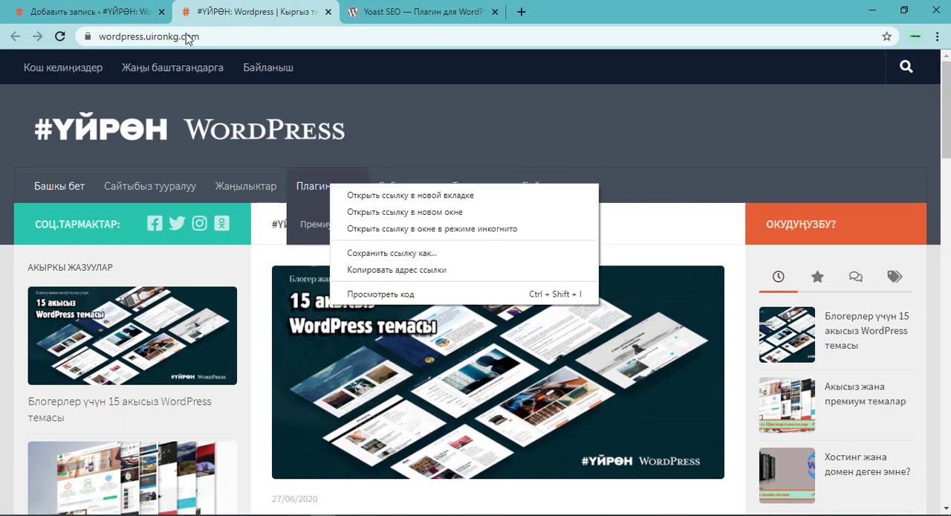
click(396, 269)
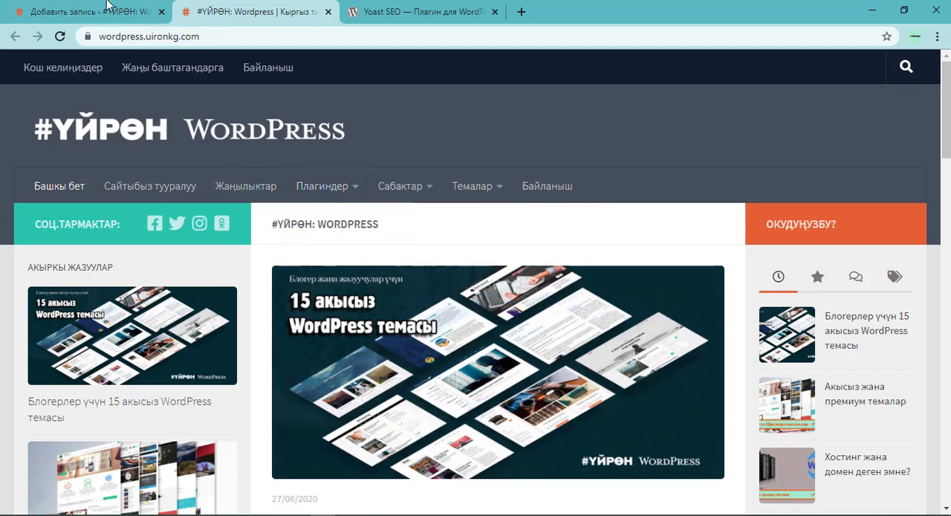
click(98, 10)
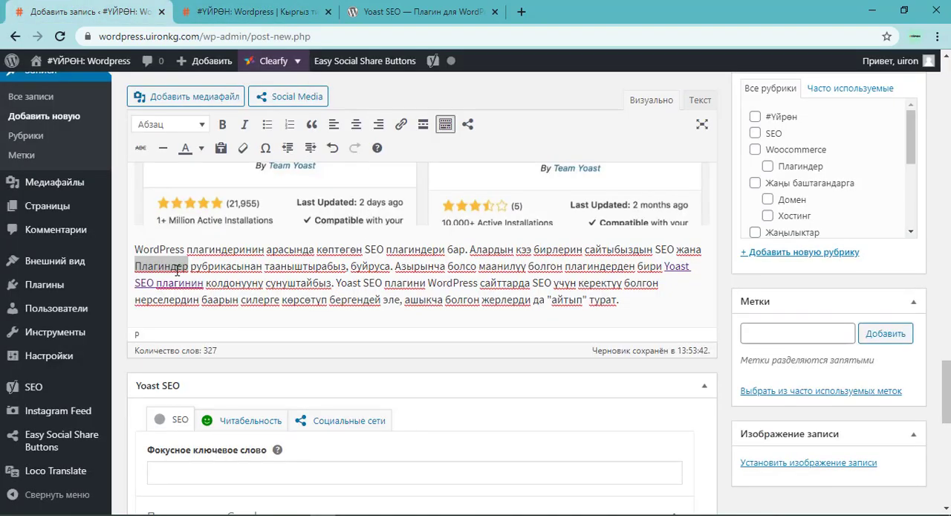
click(401, 124)
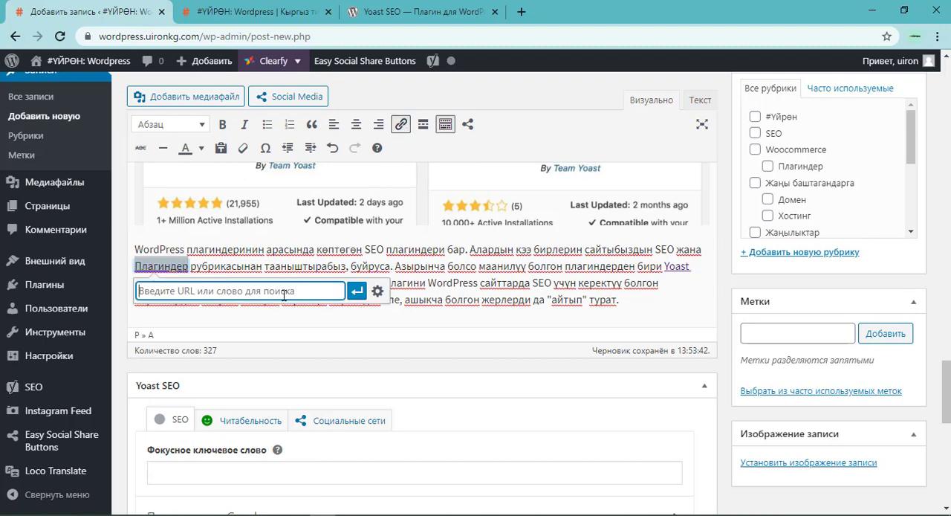
text(http://wordpress.uironkg.com/kategoriyalar/plaginder/)
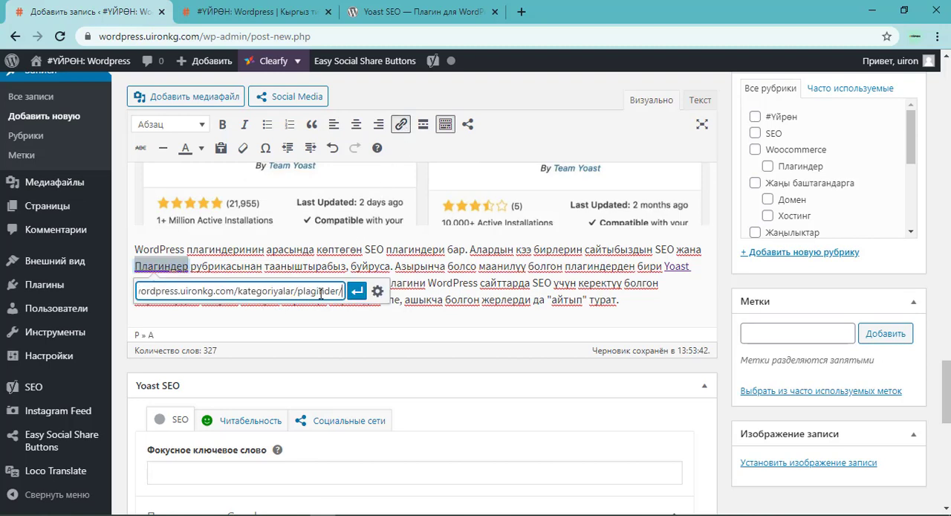
drag(320, 292, 108, 290)
click(257, 289)
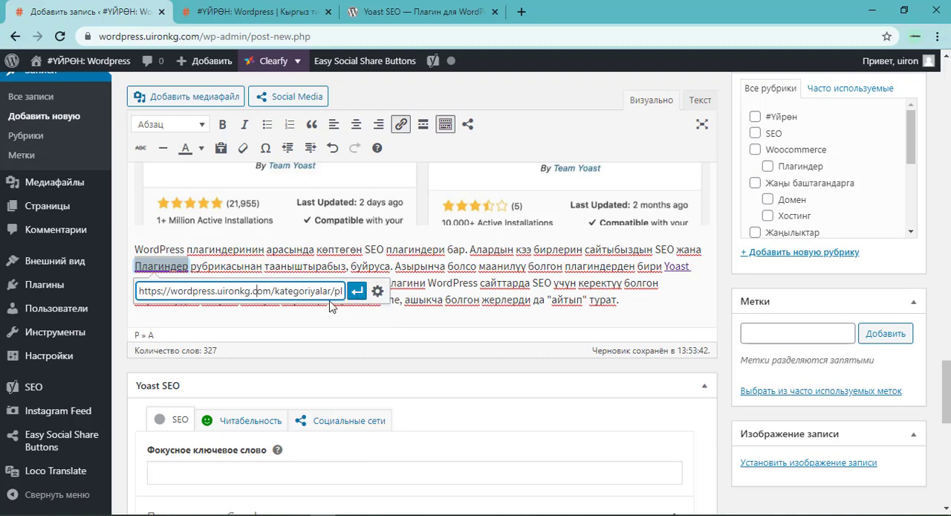
click(358, 291)
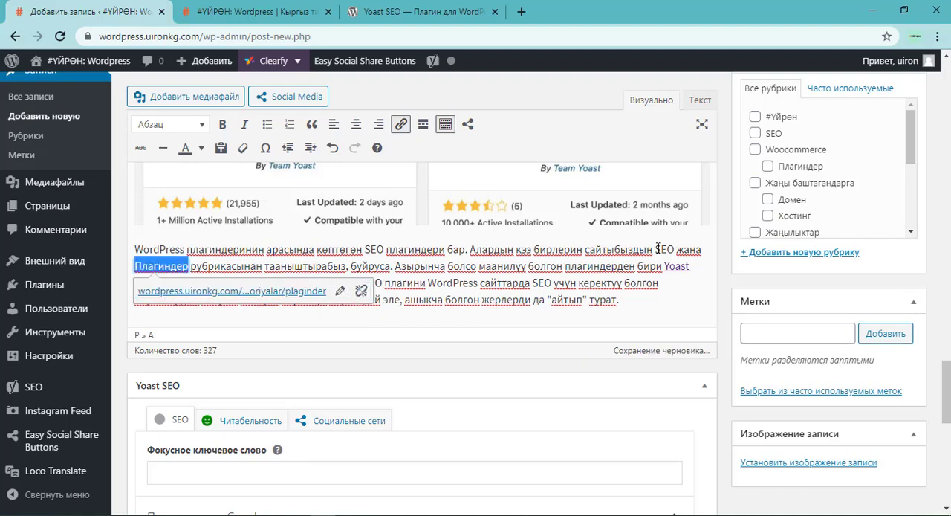
drag(655, 249, 675, 251)
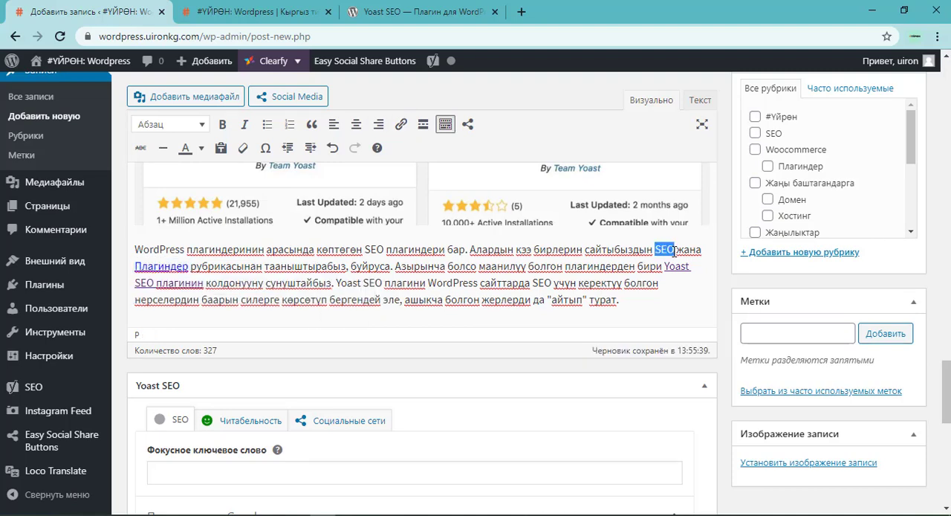
click(401, 124)
key(ctrl+v)
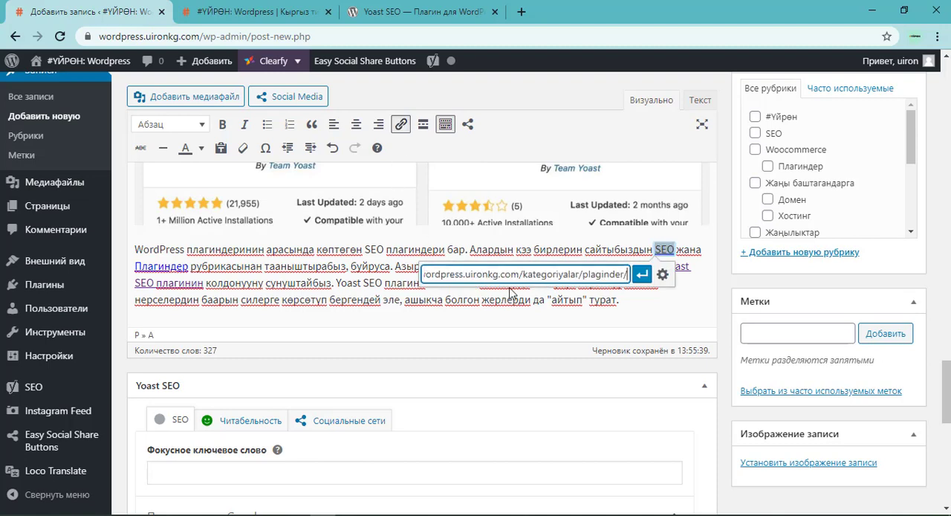
double_click(596, 275)
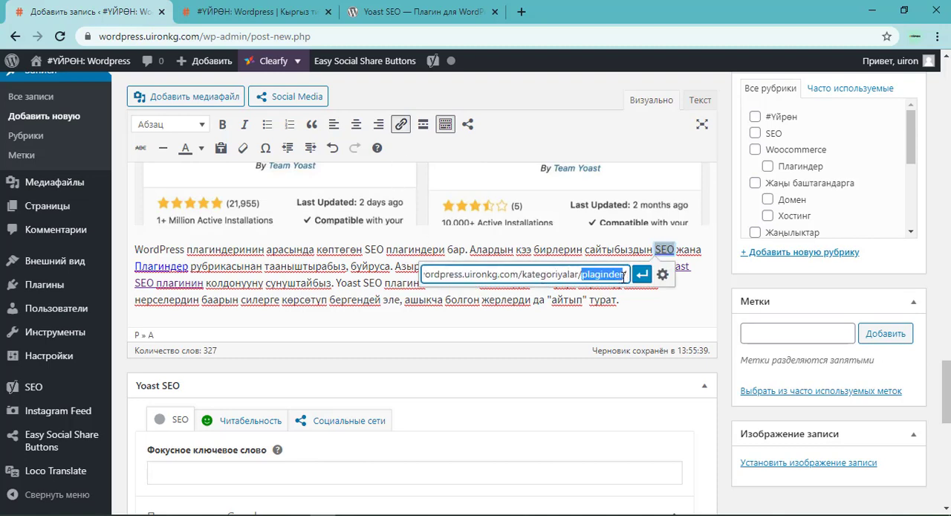
text(seo/)
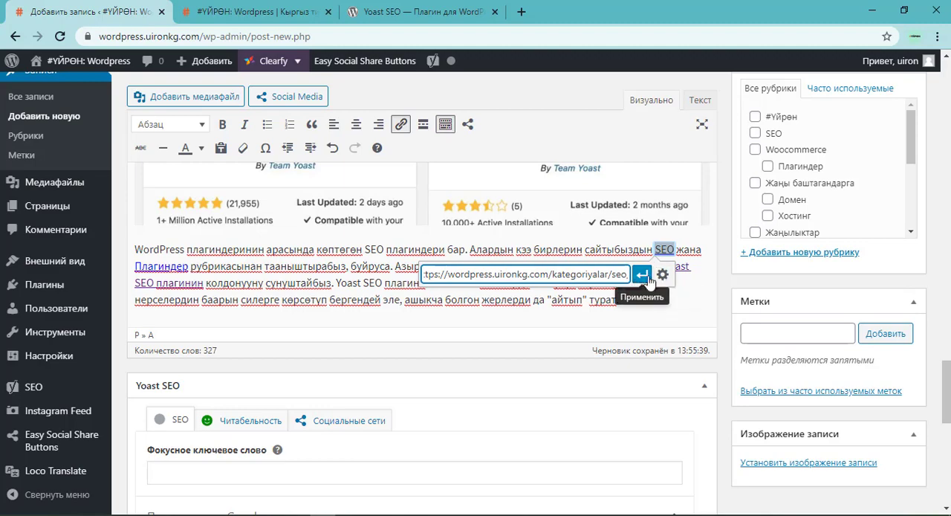
click(642, 274)
Select the category name "Онлайн сервистер" in the paragraph on site speed as internal link text.
scroll(502, 224, up, 10)
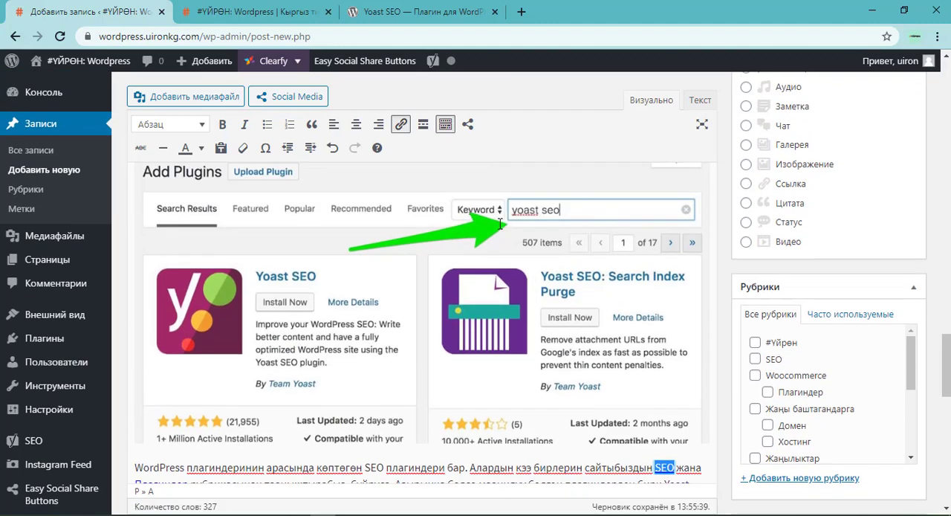
scroll(463, 302, up, 5)
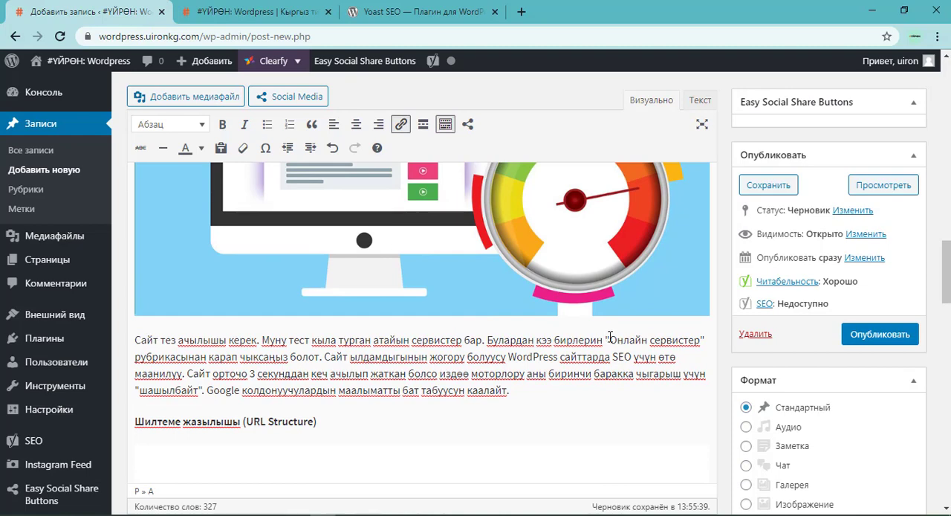
drag(610, 340, 702, 342)
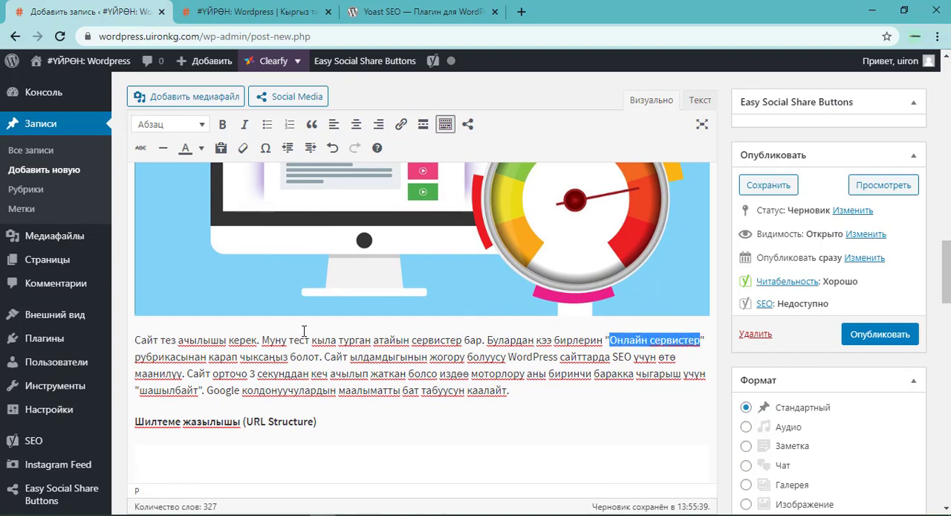
key(alt+Tab)
key(alt+Tab)
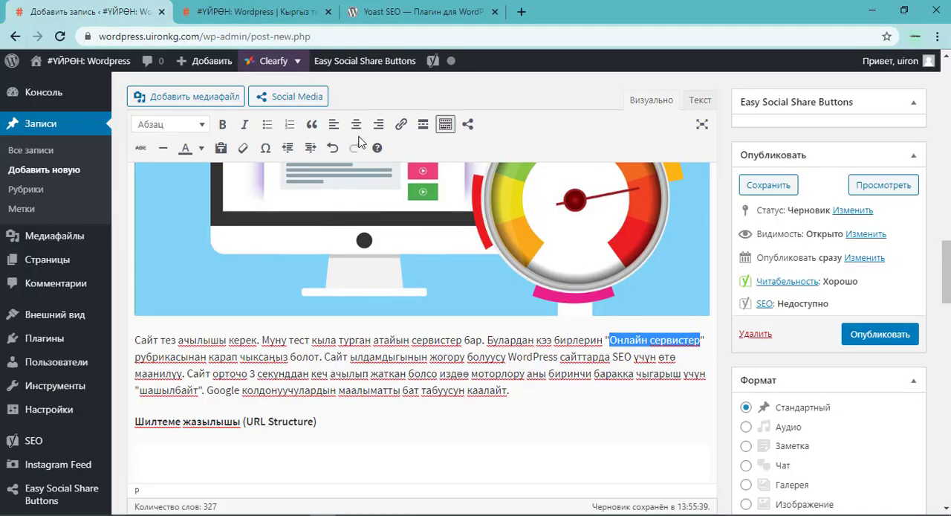
Copy the link address of the "Онлайн сервистер" category under "Сабактар" on the site's home page and return to the post editor.
click(376, 10)
click(266, 8)
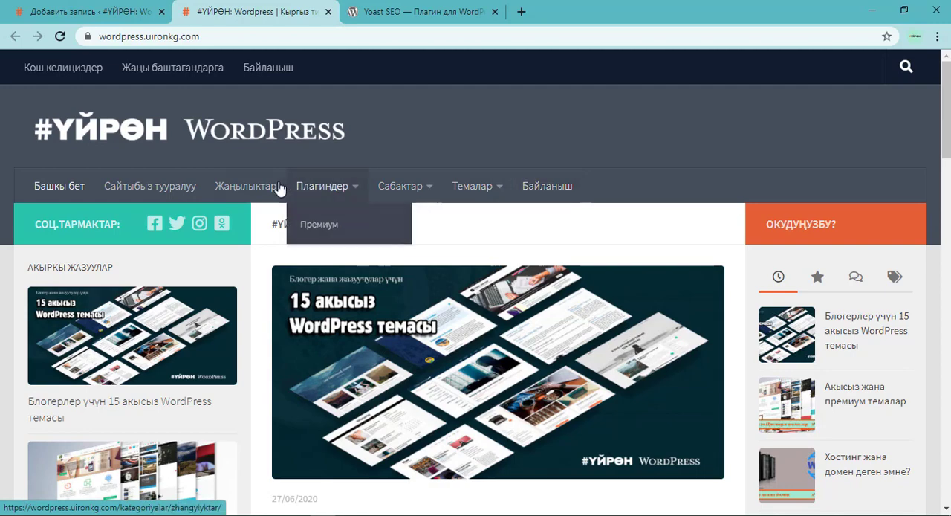
mouse_move(430, 212)
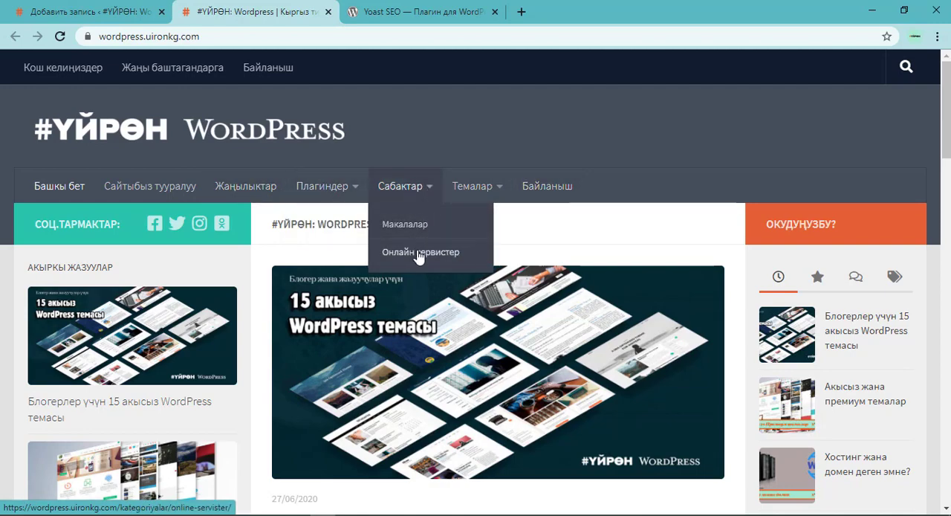
right_click(418, 252)
click(481, 345)
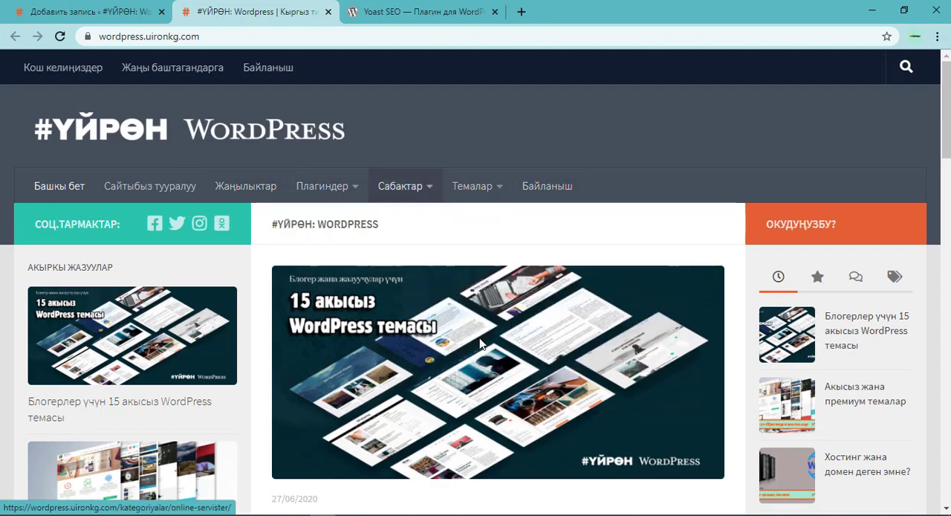
key(alt+Tab)
key(alt+Tab)
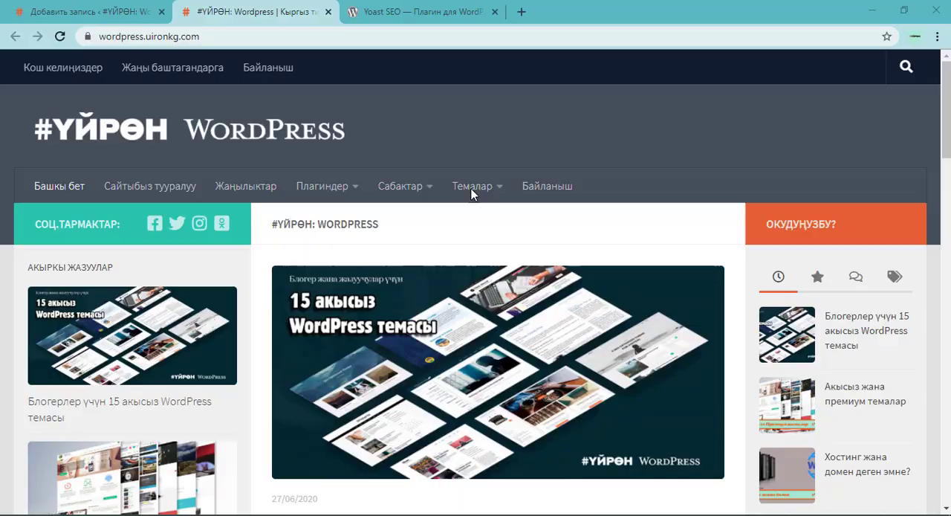
click(89, 12)
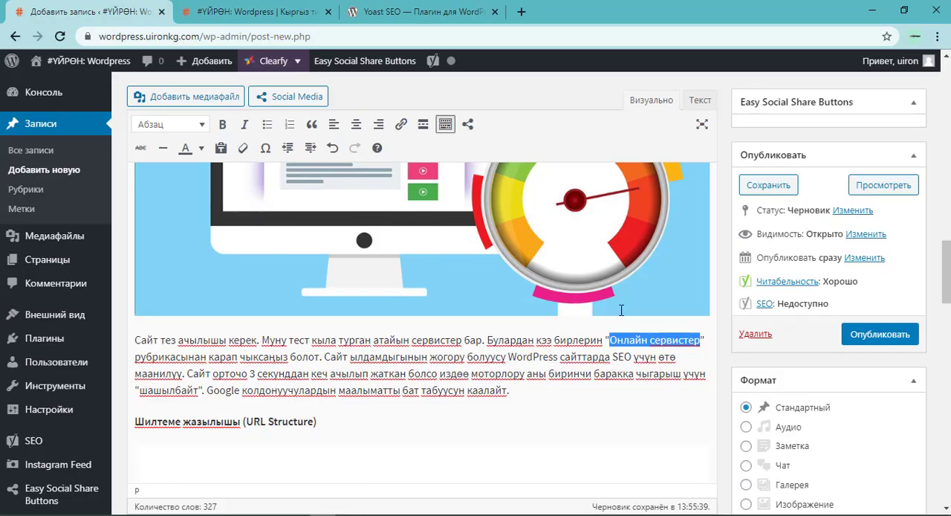
click(402, 126)
key(ctrl+v)
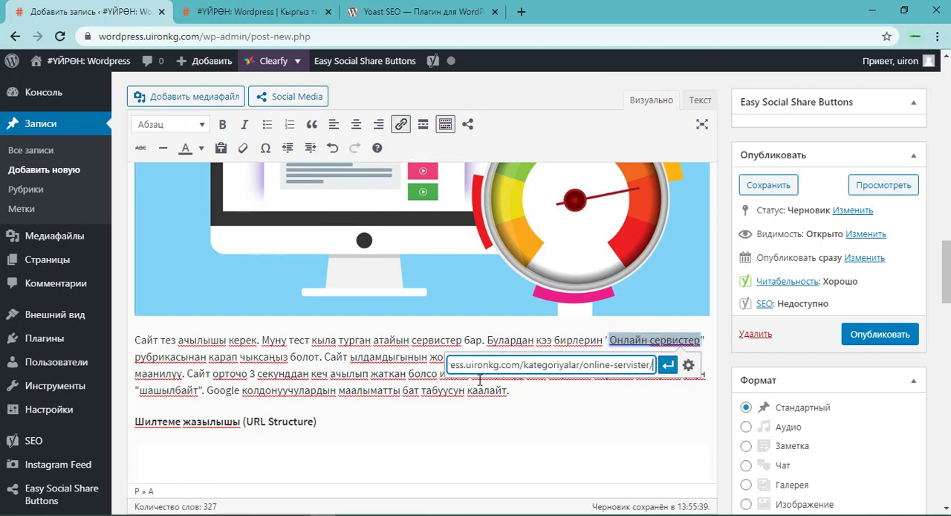
click(670, 366)
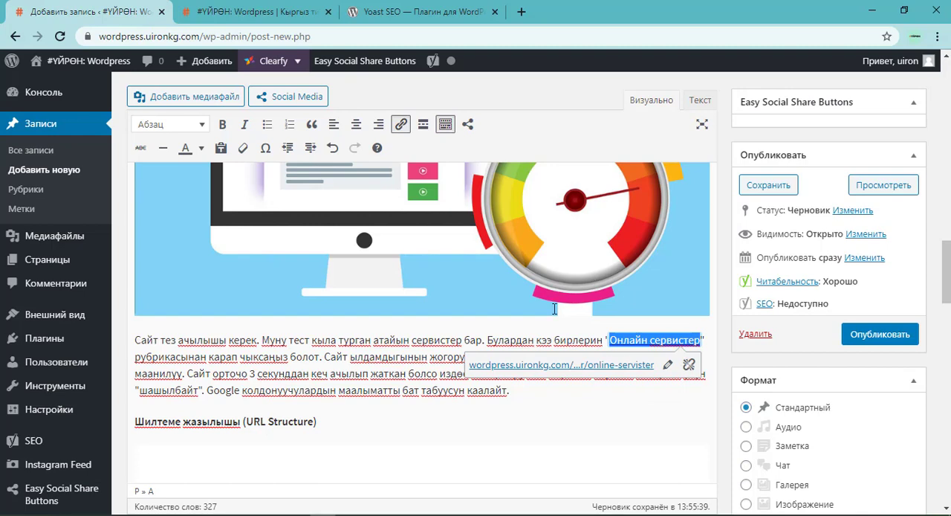
click(460, 344)
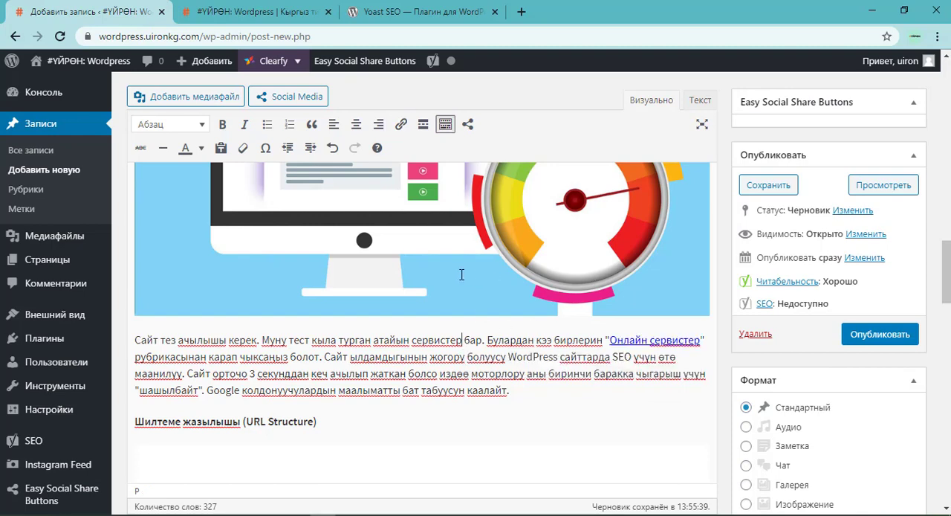
Read checklist item 9 on sentences per paragraph in Notepad++ and check the length of the article's paragraphs against it.
key(alt+Tab)
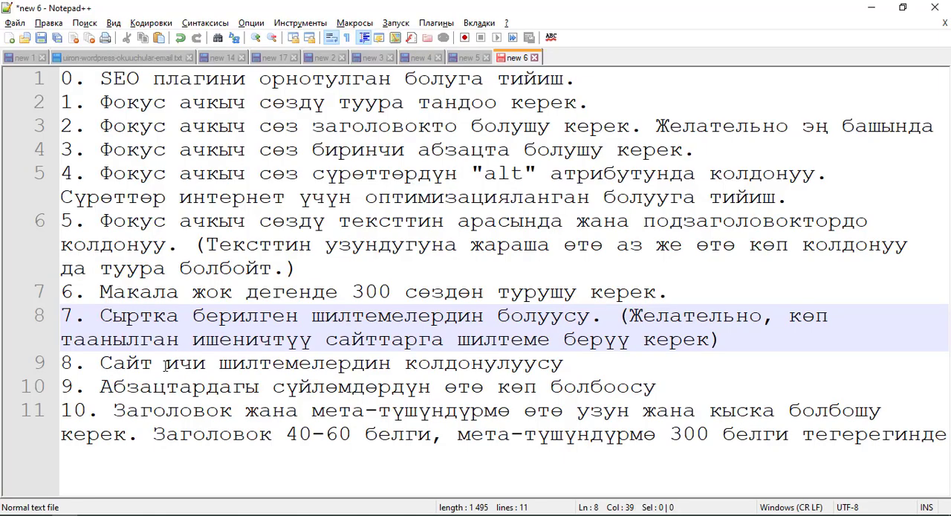
drag(101, 387, 665, 387)
key(alt+Tab)
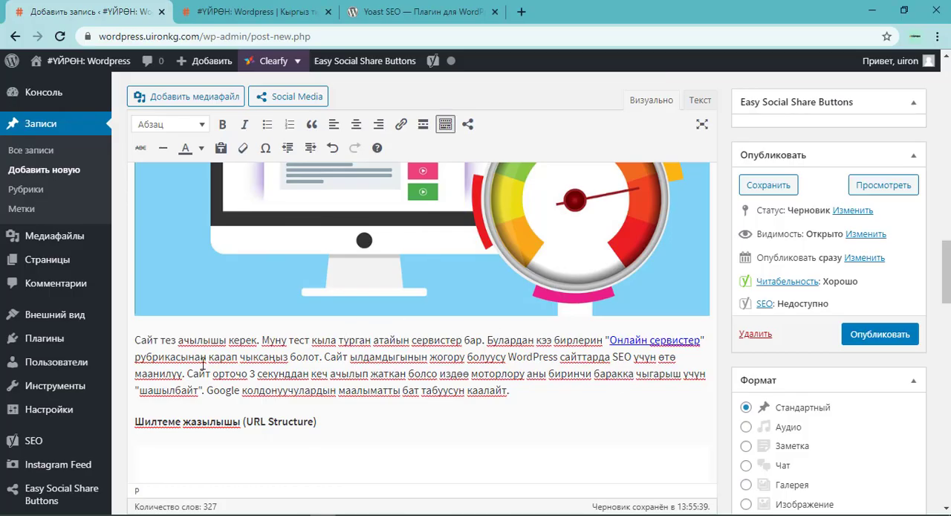
drag(136, 341, 529, 393)
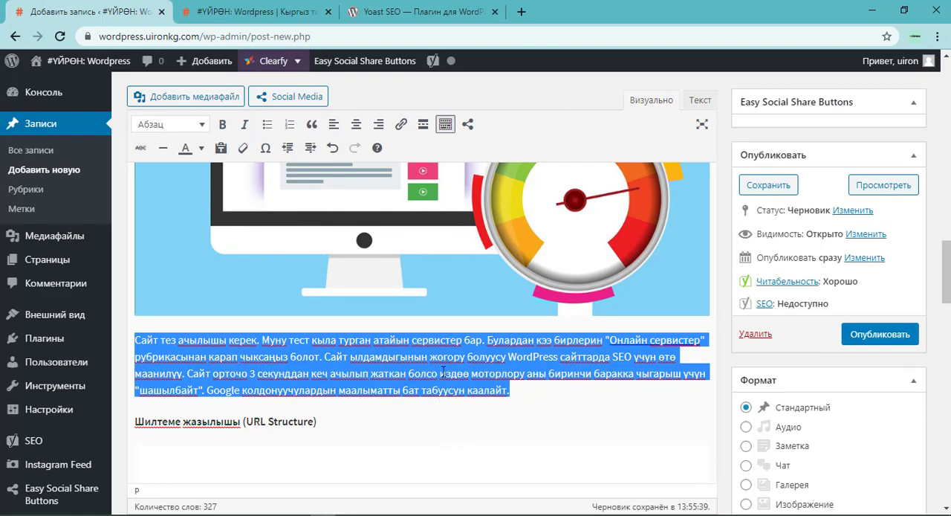
scroll(442, 370, up, 20)
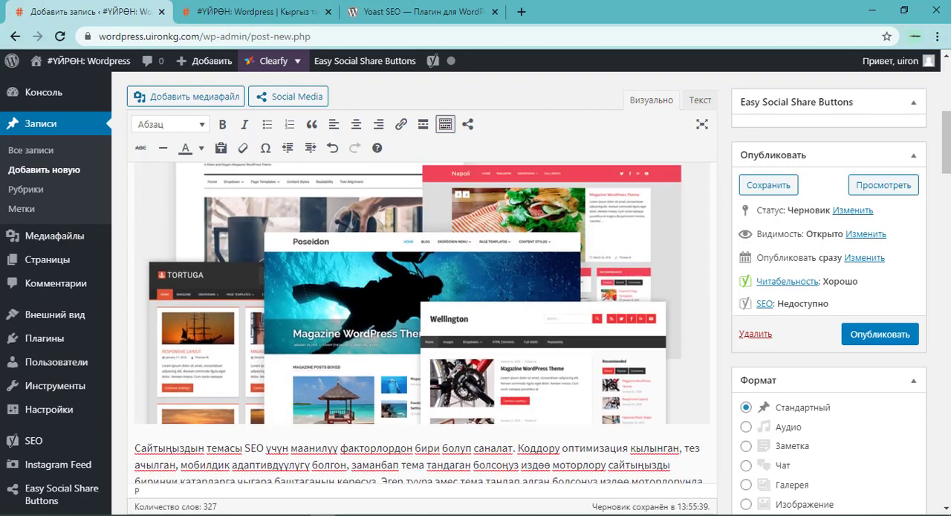
scroll(397, 286, up, 3)
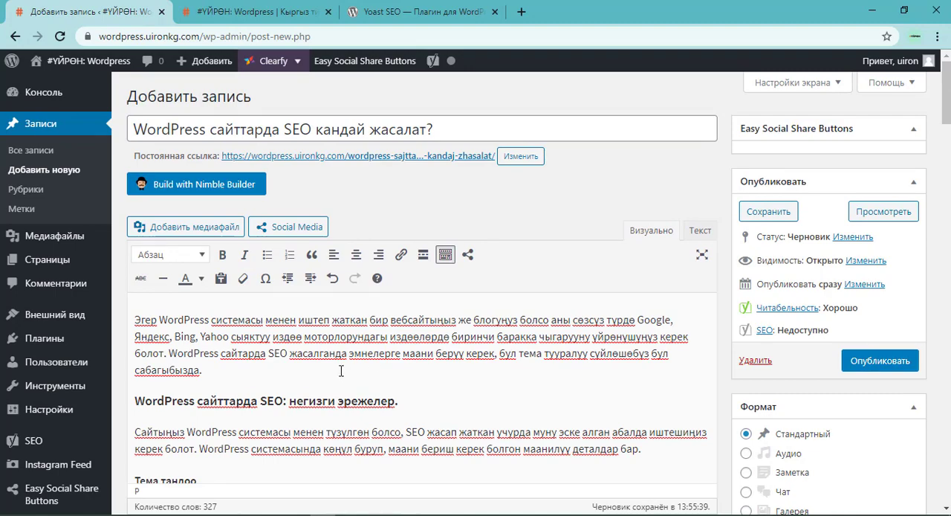
Read checklist item 10 on title and meta description length in Notepad++ and return to the post editor.
key(alt+Tab)
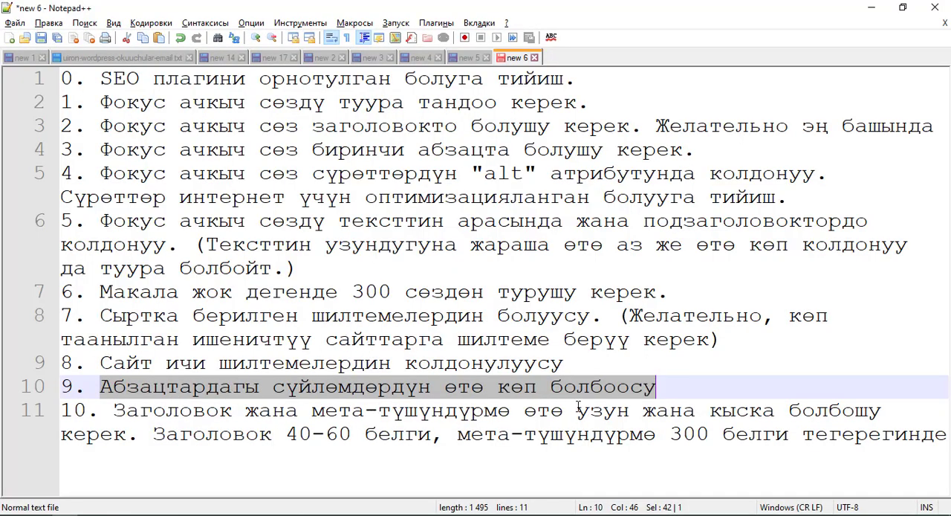
click(176, 415)
key(alt+Tab)
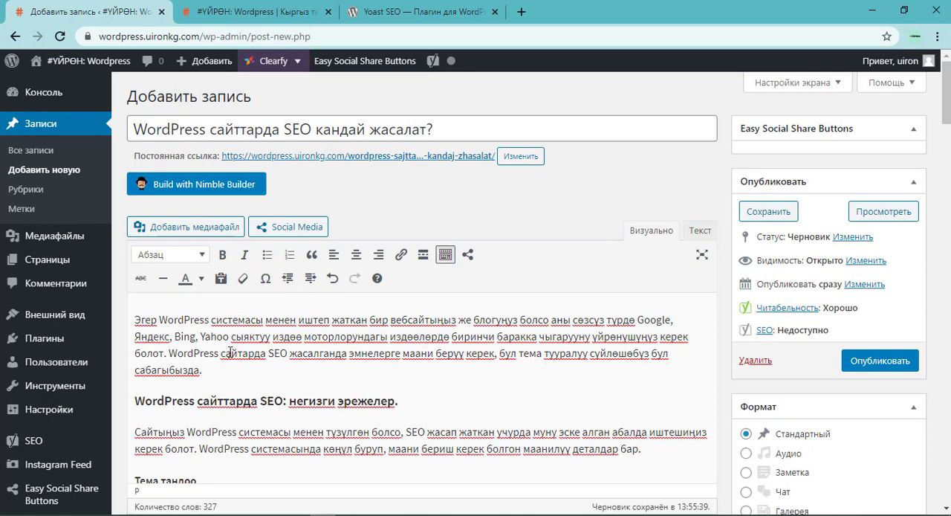
Copy the last sentence of the introductory paragraph, starting with "WordPress сайтарда SEO жасалганда".
drag(169, 352, 207, 371)
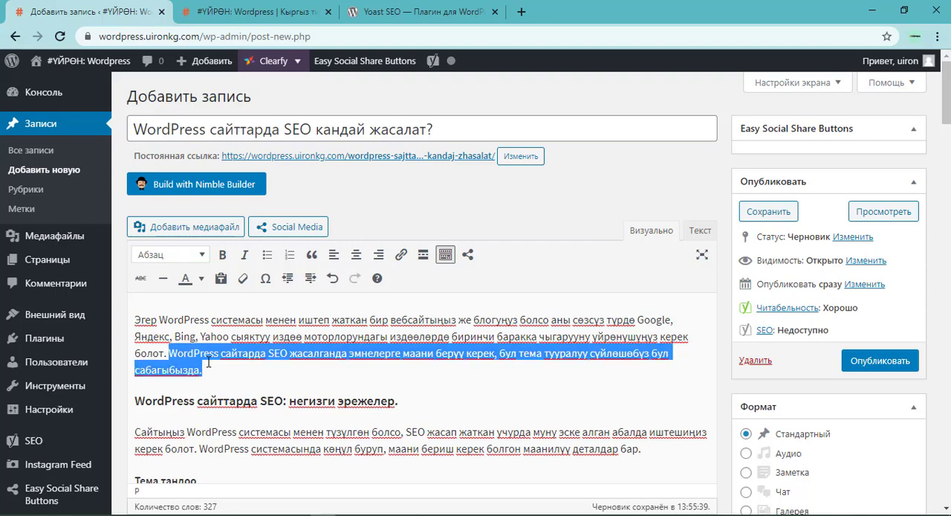
right_click(209, 359)
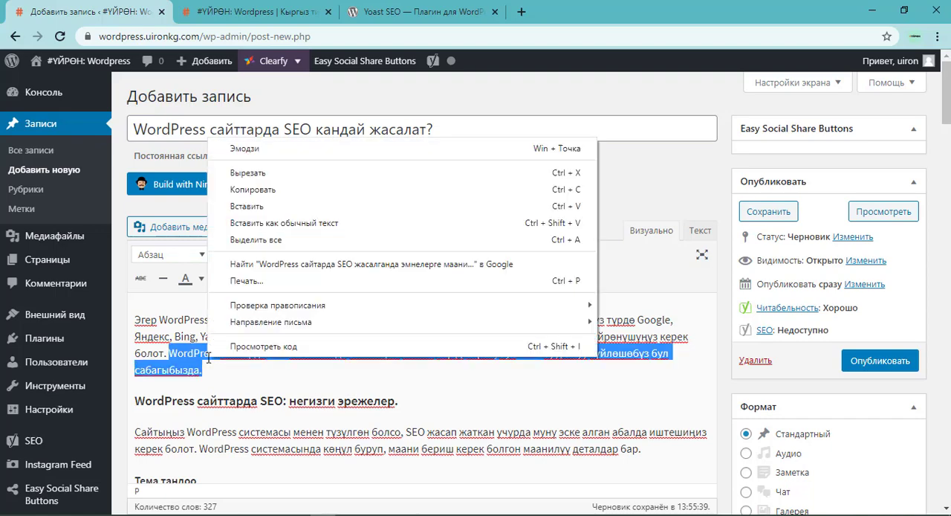
click(253, 190)
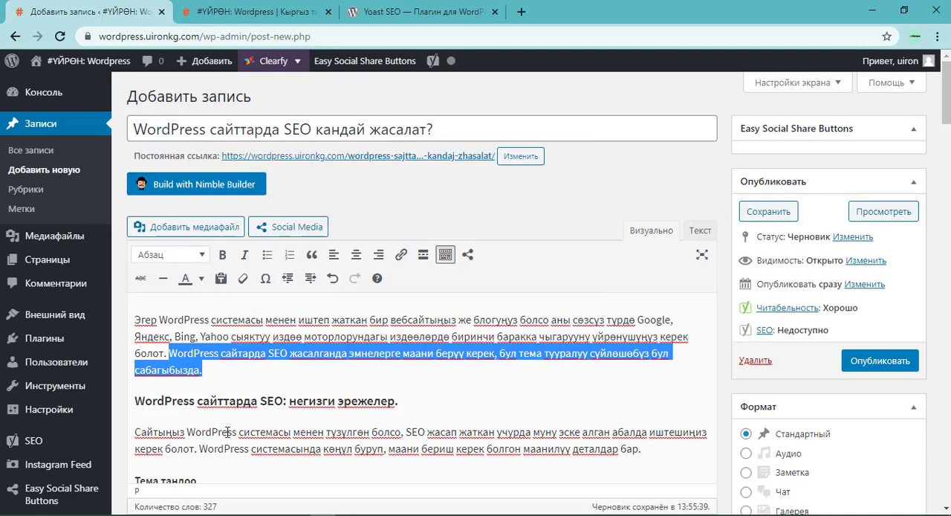
click(267, 356)
Compare the mobile and desktop Google previews in the Yoast SEO section and leave the preview set to "Результат на ПК".
scroll(140, 397, down, 10)
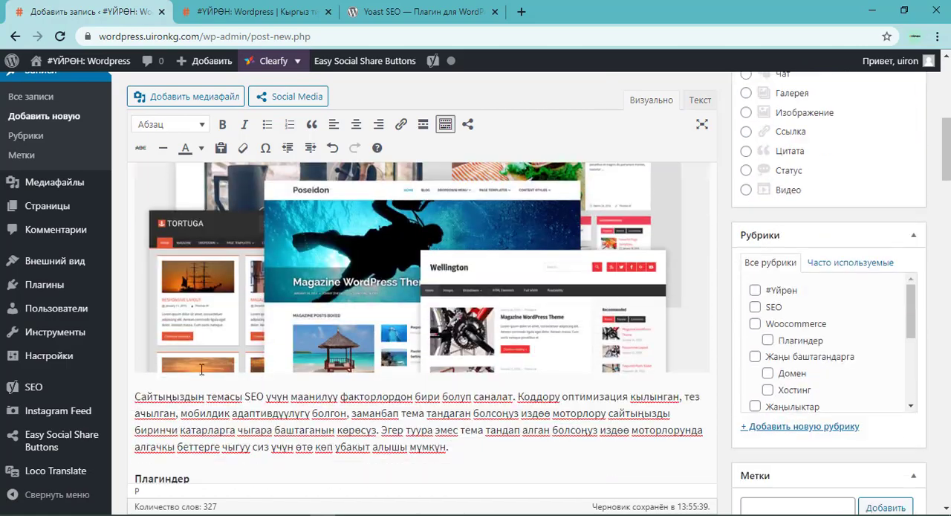
scroll(140, 397, down, 15)
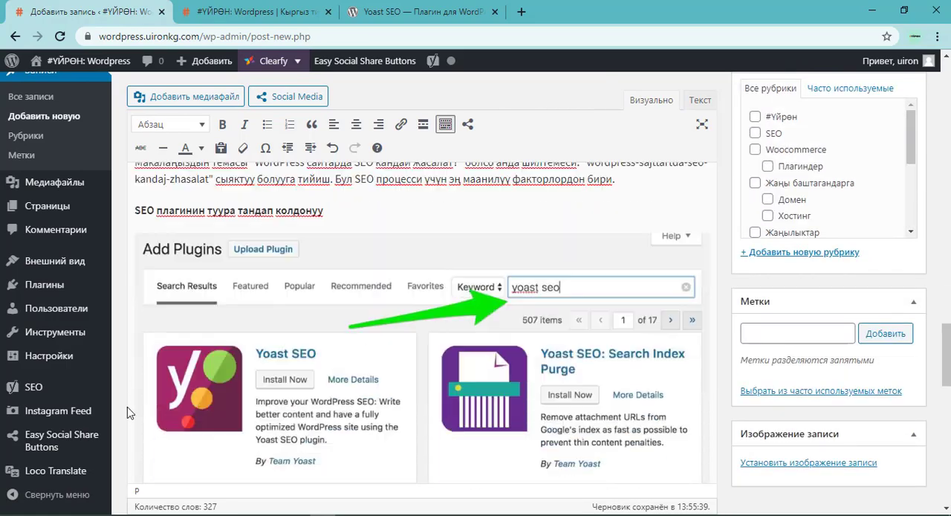
scroll(141, 384, down, 10)
scroll(142, 379, up, 5)
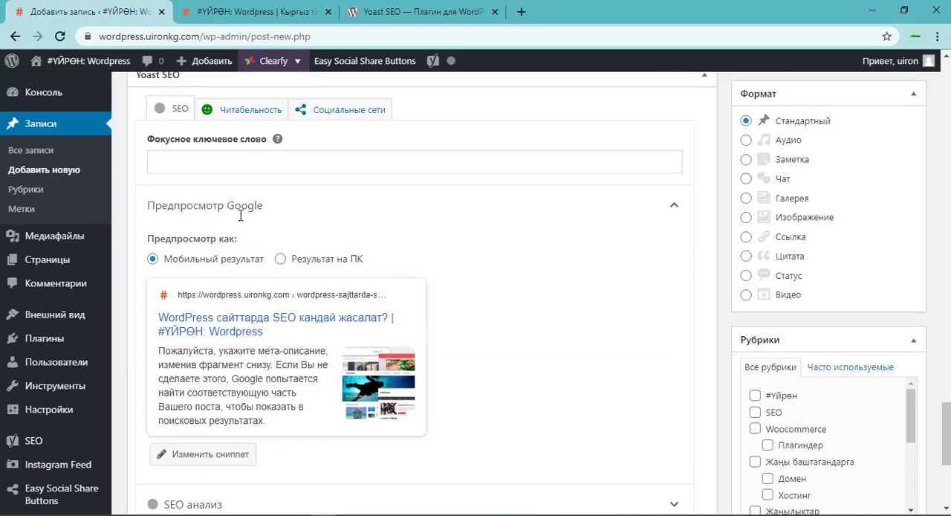
scroll(227, 161, up, 2)
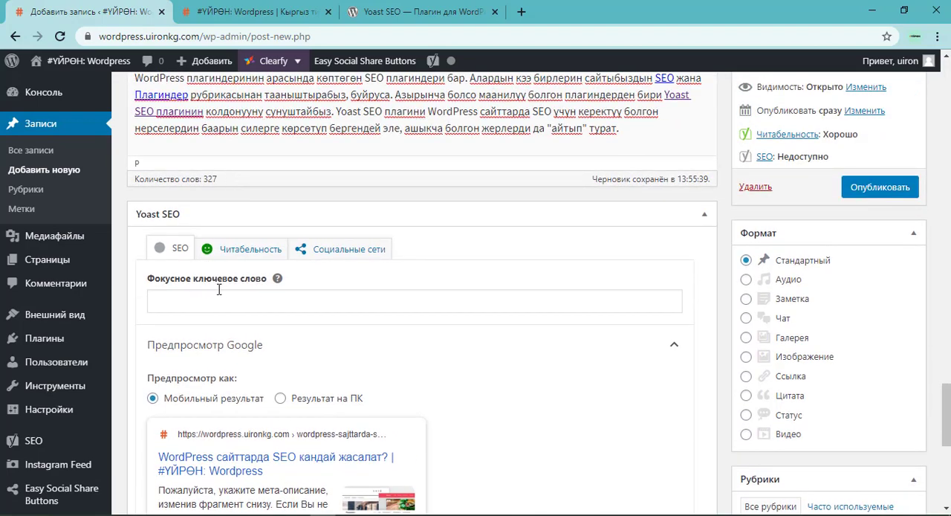
click(198, 300)
scroll(215, 364, down, 2)
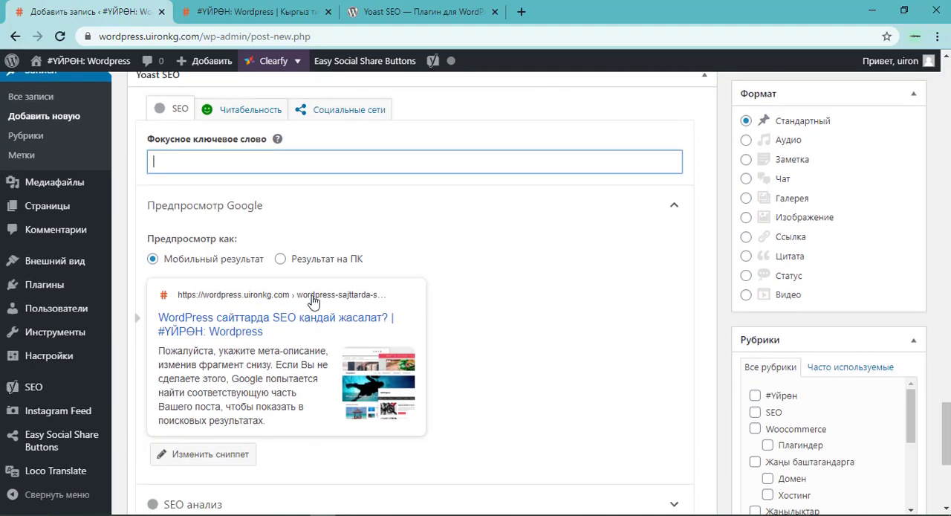
click(328, 263)
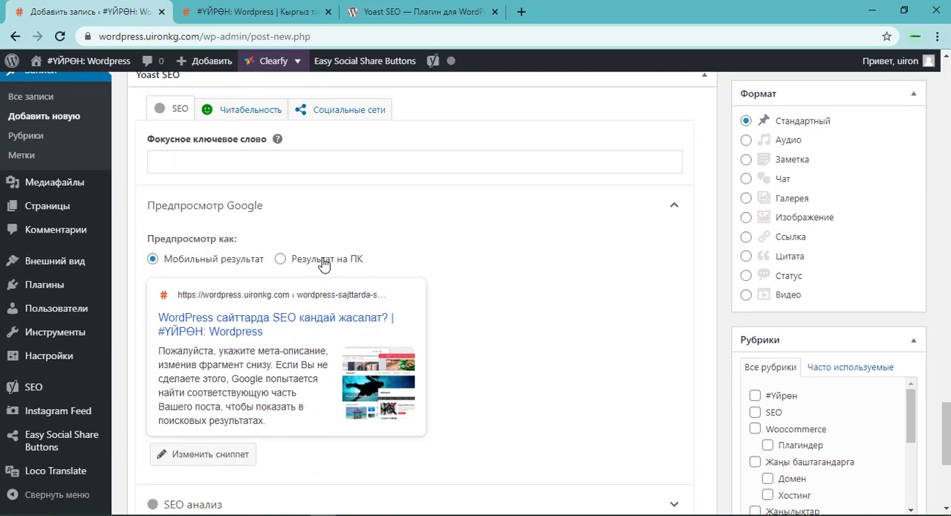
click(217, 265)
click(321, 260)
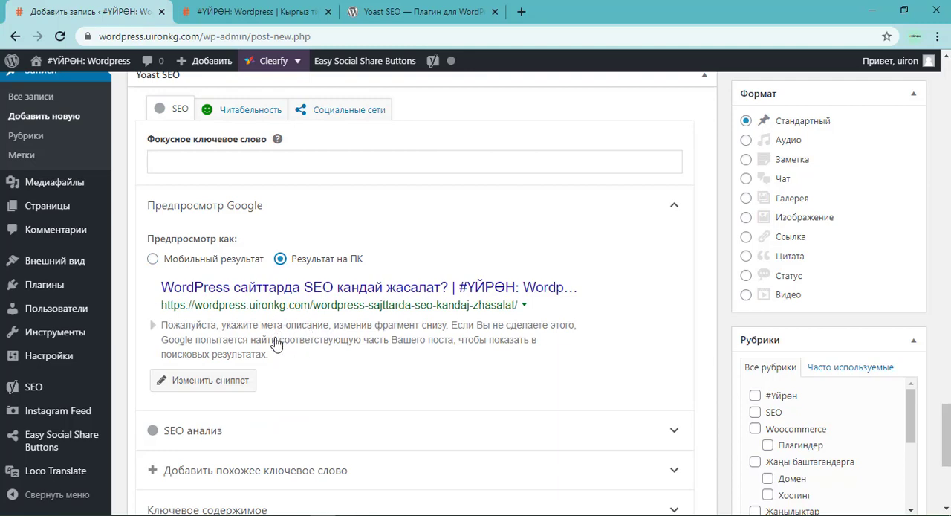
Paste the copied sentence as the Yoast SEO meta description and set the focus keyphrase to its opening words, "WordPress сайтарда SEO".
click(238, 336)
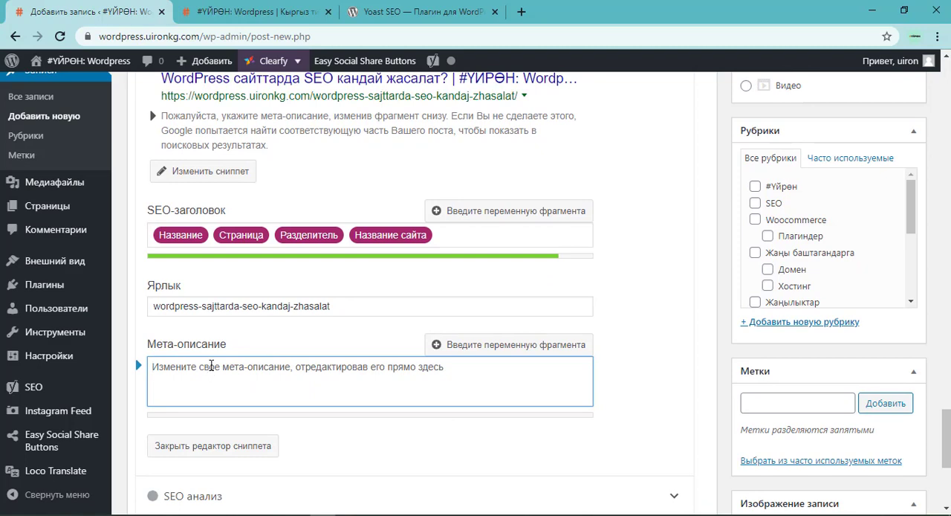
key(ctrl+v)
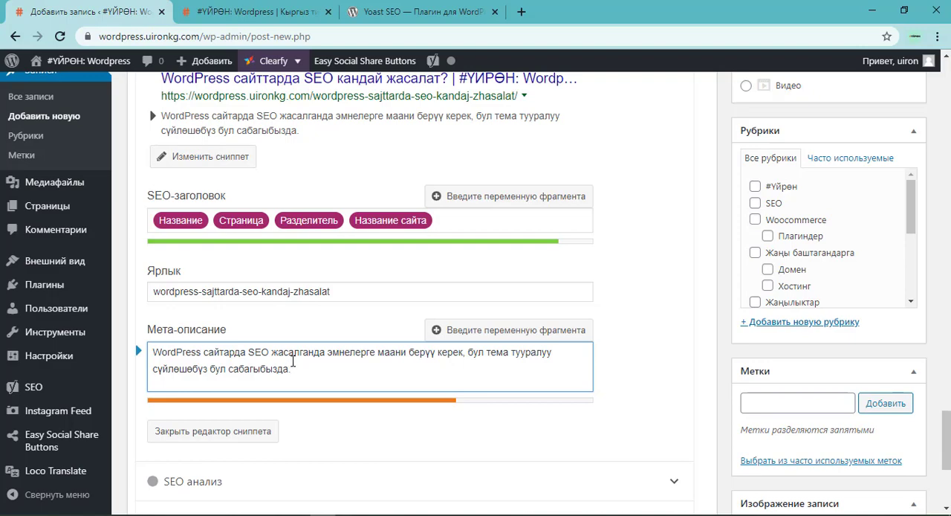
drag(270, 352, 149, 354)
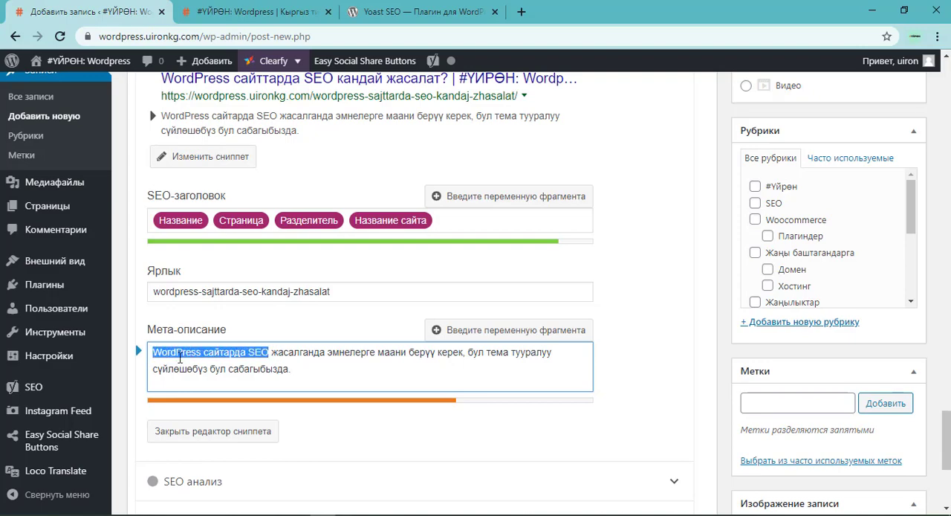
scroll(223, 335, up, 3)
click(218, 158)
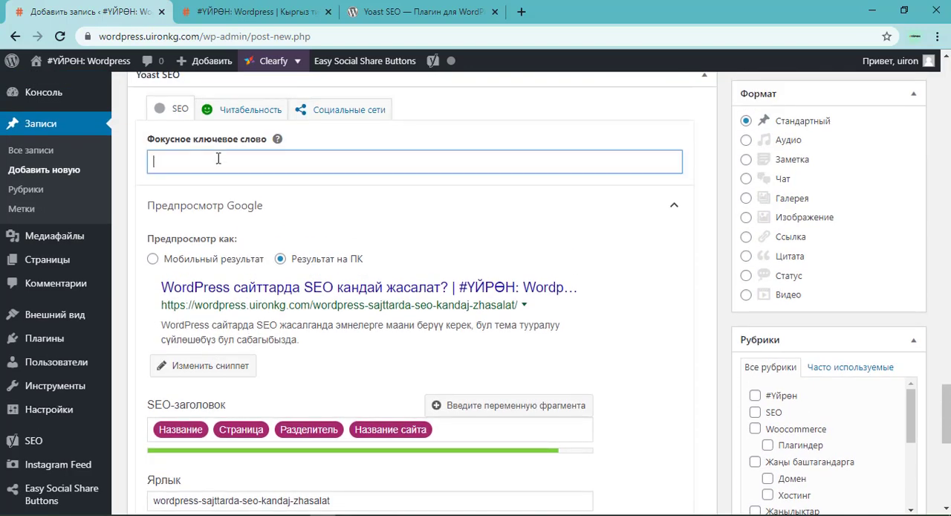
key(ctrl+v)
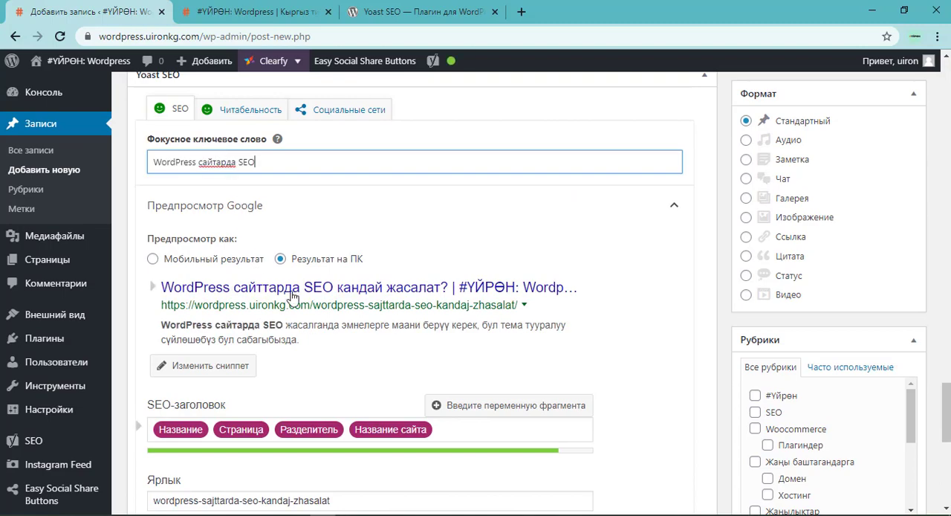
Expand the meta description text in the kyrgyzonline.net editor to three sentences, starting with "Бул сабагыбызда WordPress сайтарда SEO" and ending with "биринчи баракка чыксын.".
scroll(298, 305, down, 3)
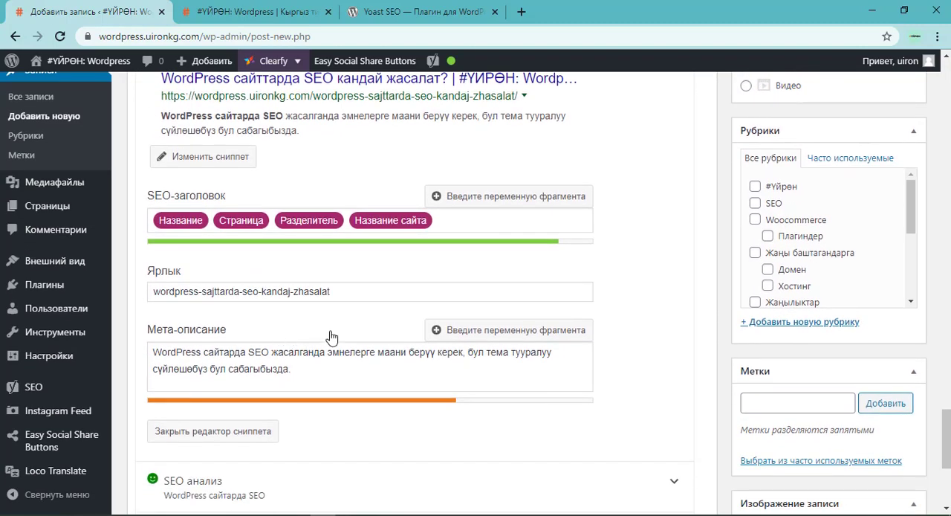
click(349, 373)
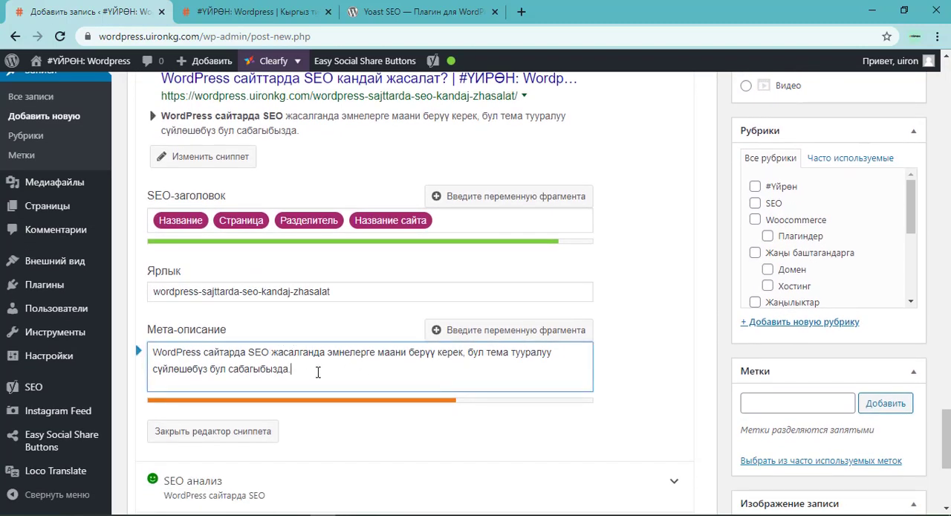
drag(318, 372, 150, 350)
key(ctrl+c)
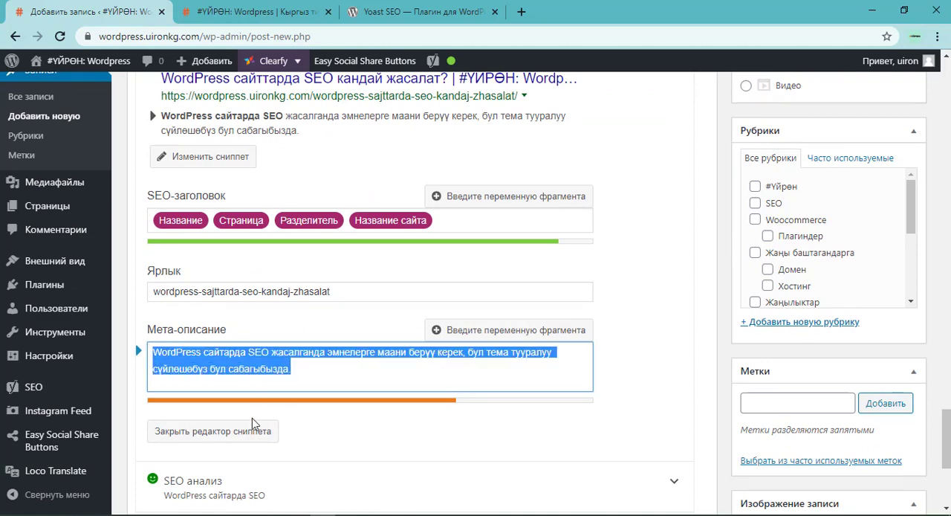
click(169, 514)
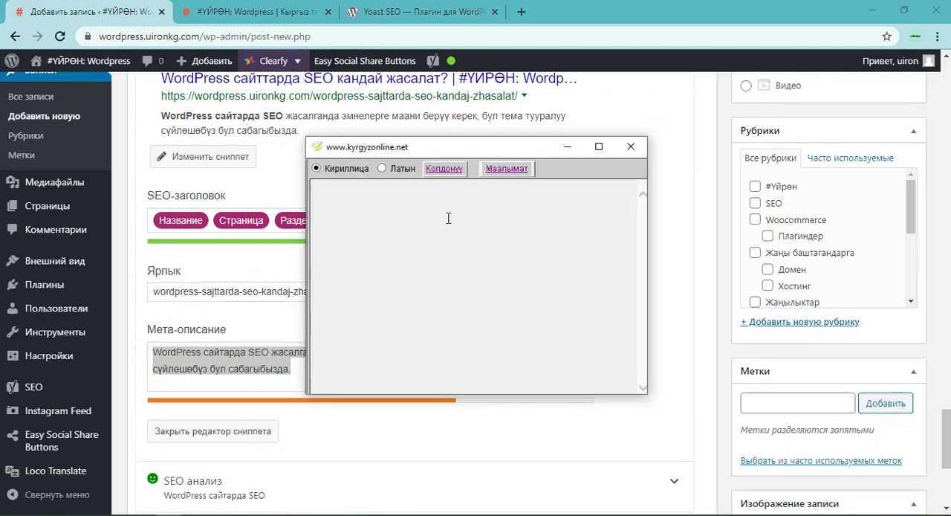
key(ctrl+v)
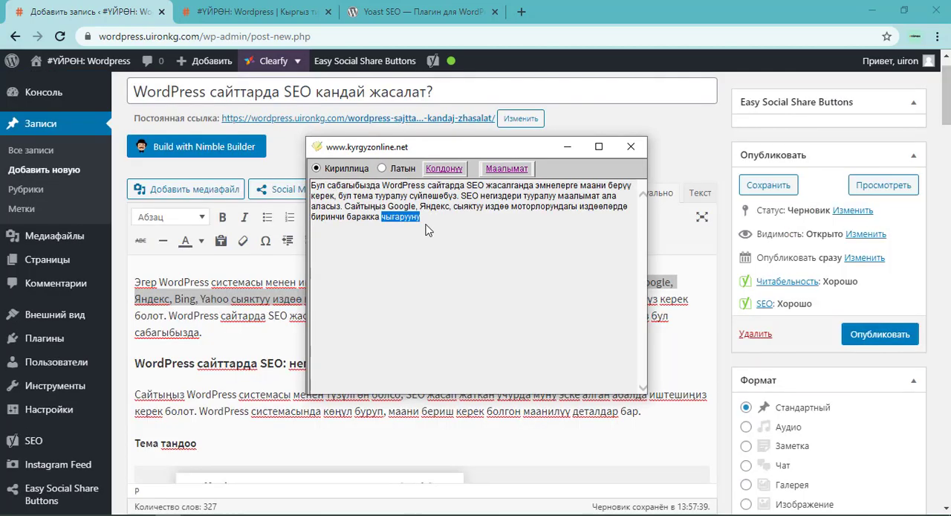
text(чыксын.)
key(ctrl+a)
key(ctrl+c)
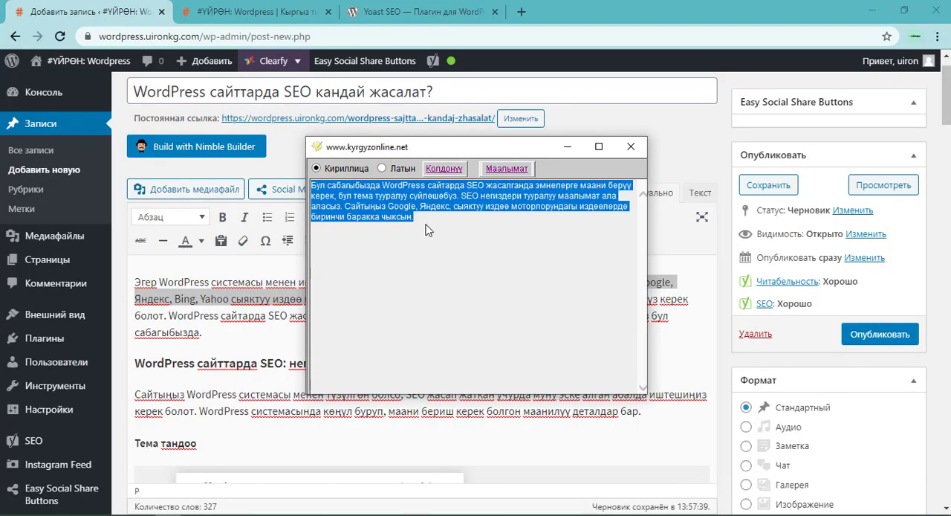
Replace the meta description in the post's Yoast SEO section with the three-sentence text from the kyrgyzonline.net editor.
key(alt+Tab)
scroll(774, 272, down, 10)
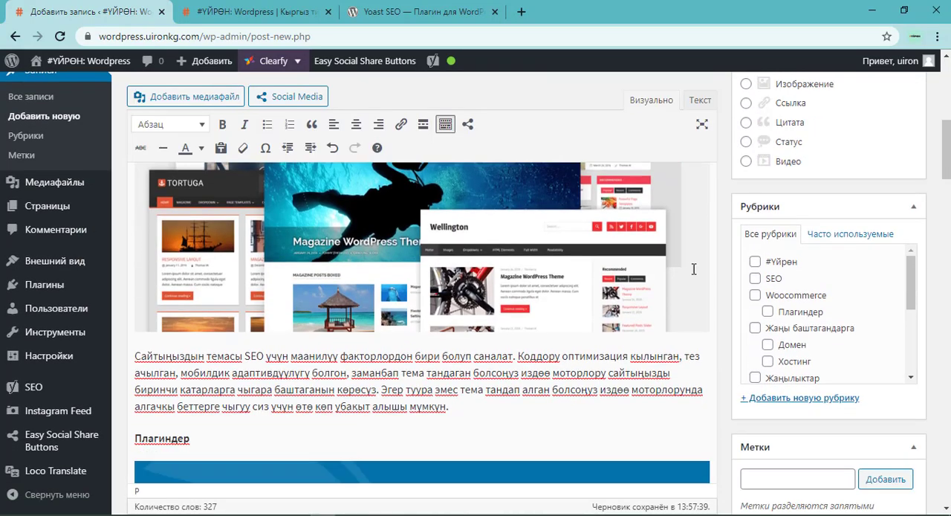
scroll(774, 272, down, 15)
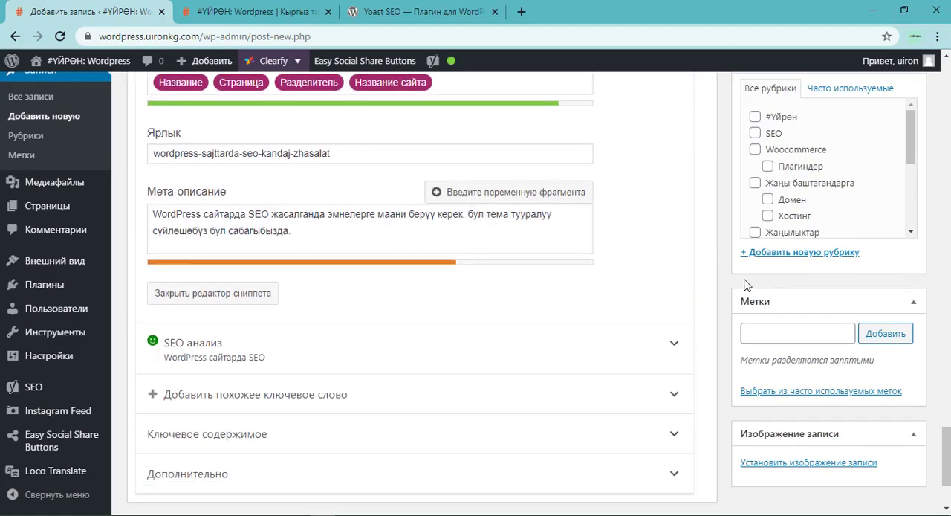
triple_click(312, 369)
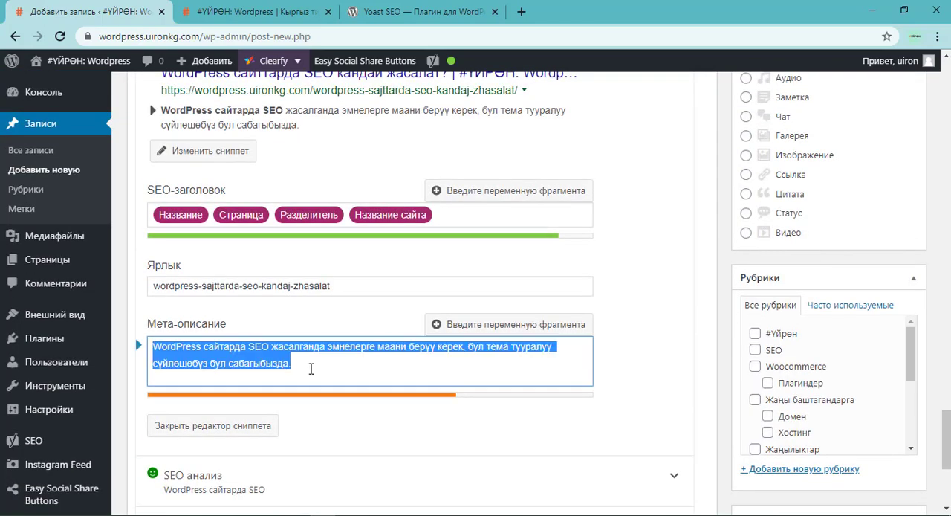
key(ctrl+v)
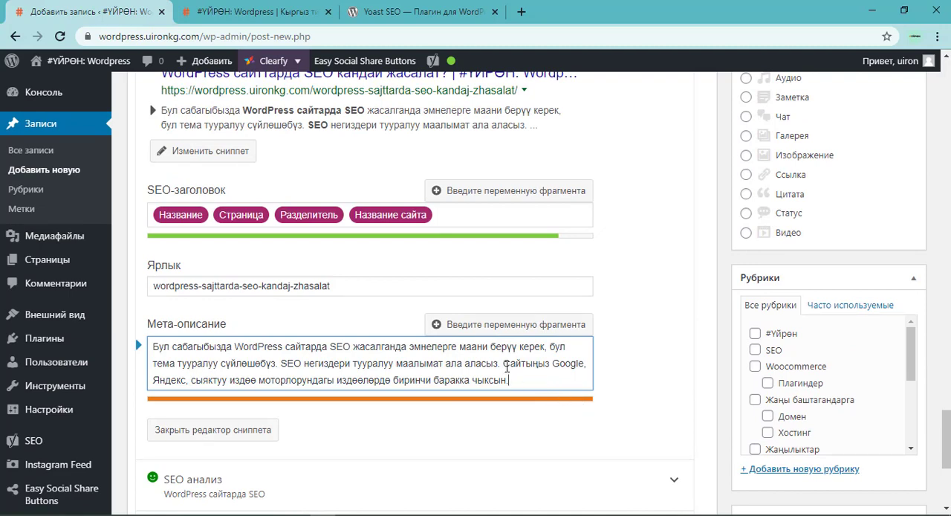
Shorten the meta description by deleting its last sentence, starting with "Сайтыңыз Google, Яндекс", and keep the sentence about SEO basics.
drag(501, 362, 284, 368)
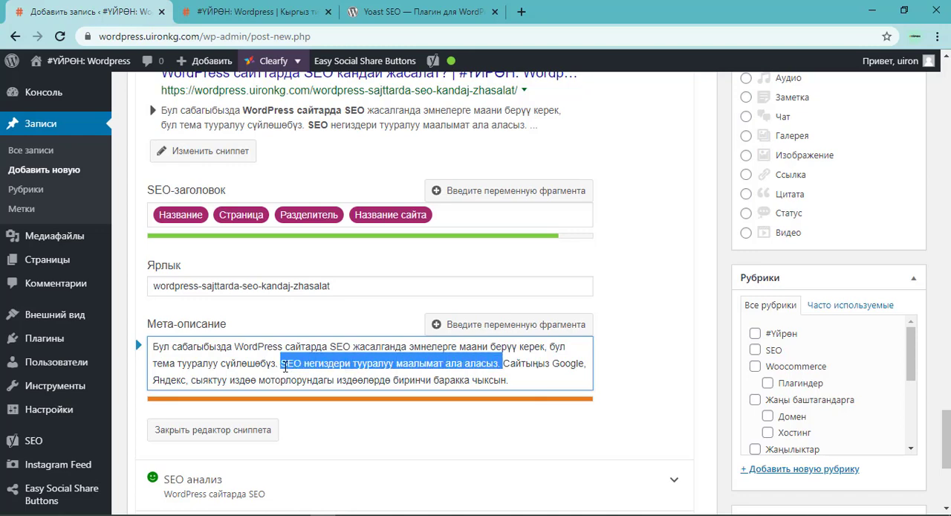
key(BackSpace)
key(ctrl+z)
drag(522, 380, 504, 364)
key(BackSpace)
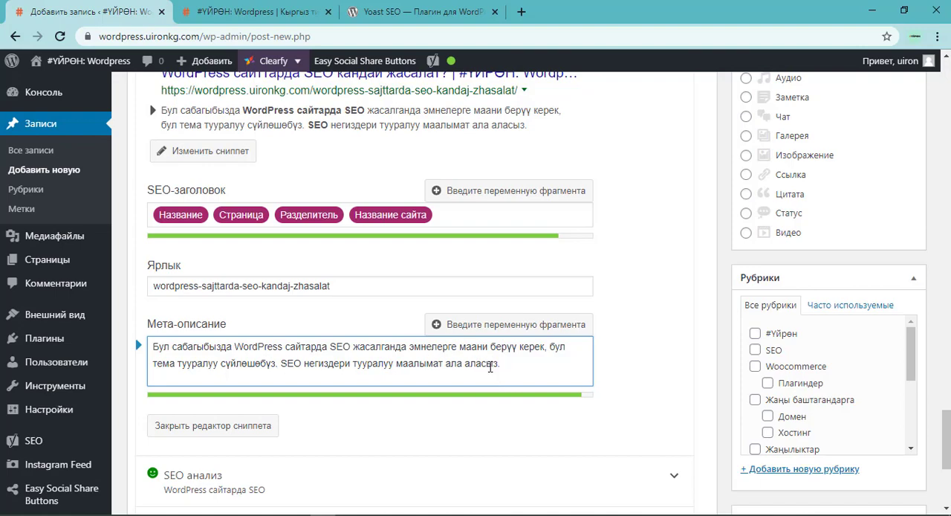
Review the Google preview and the SEO title and meta description length bars, and compare them with the SEO checklist in Notepad++.
scroll(471, 357, up, 1)
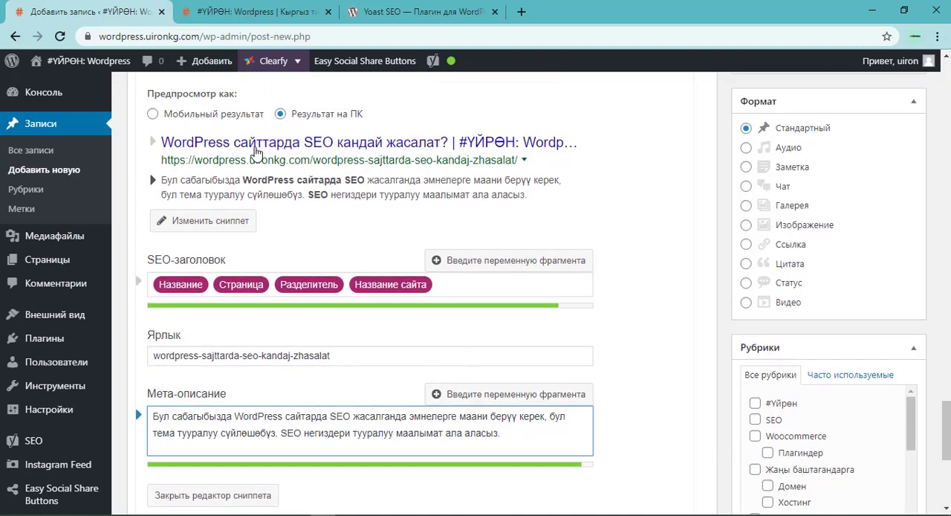
scroll(210, 134, up, 1)
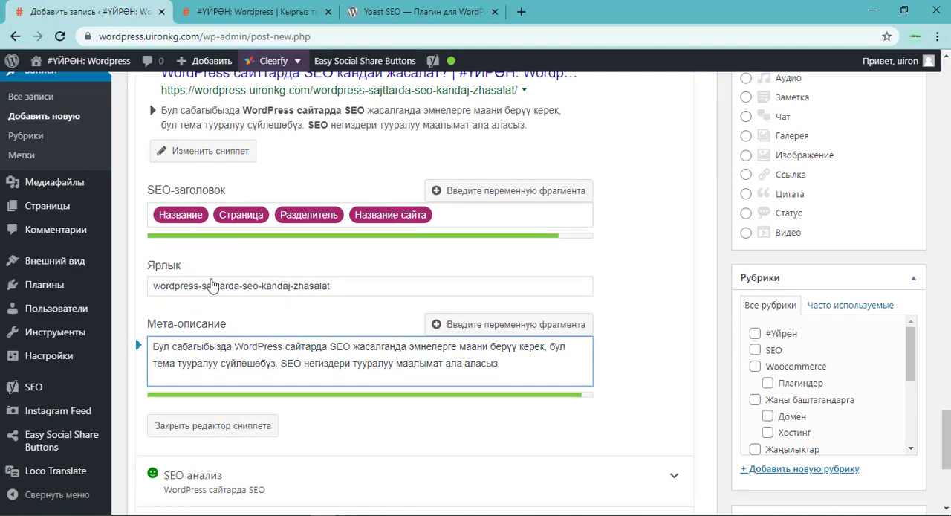
scroll(288, 323, up, 2)
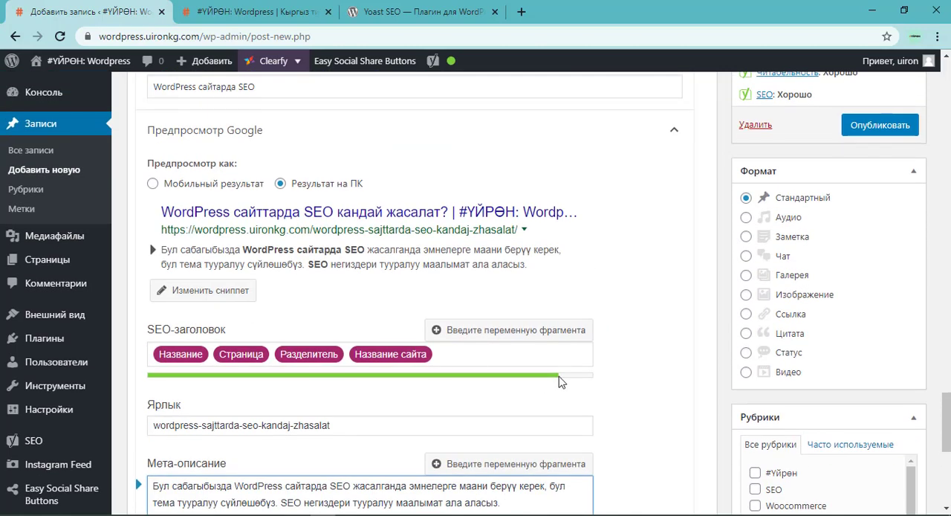
scroll(312, 215, up, 2)
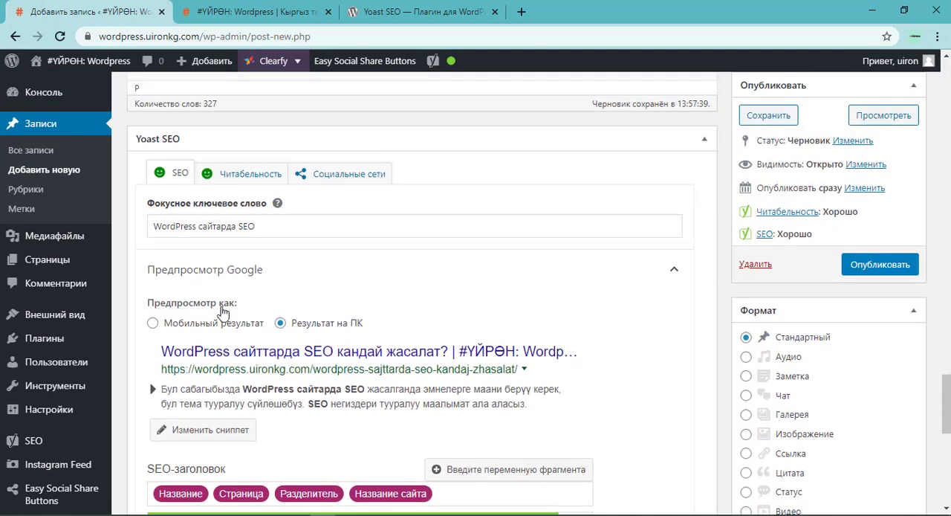
scroll(223, 308, down, 2)
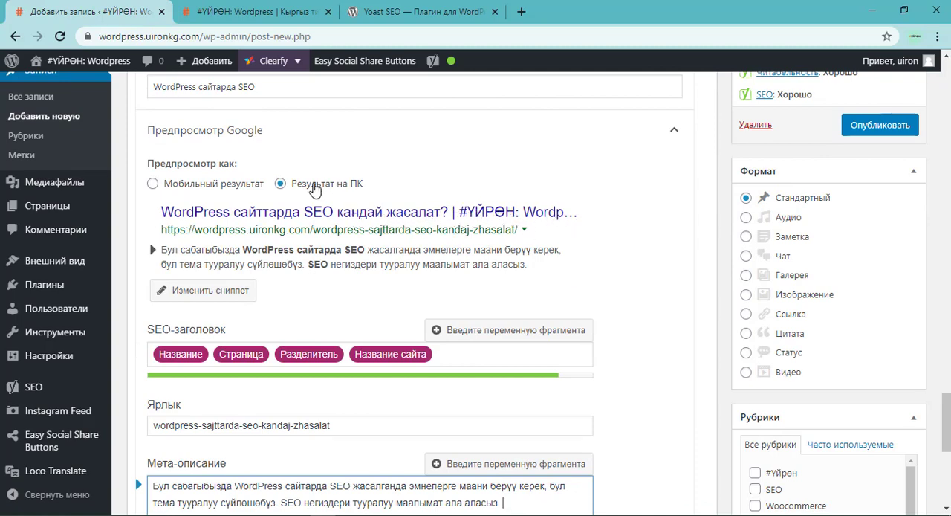
scroll(484, 409, down, 2)
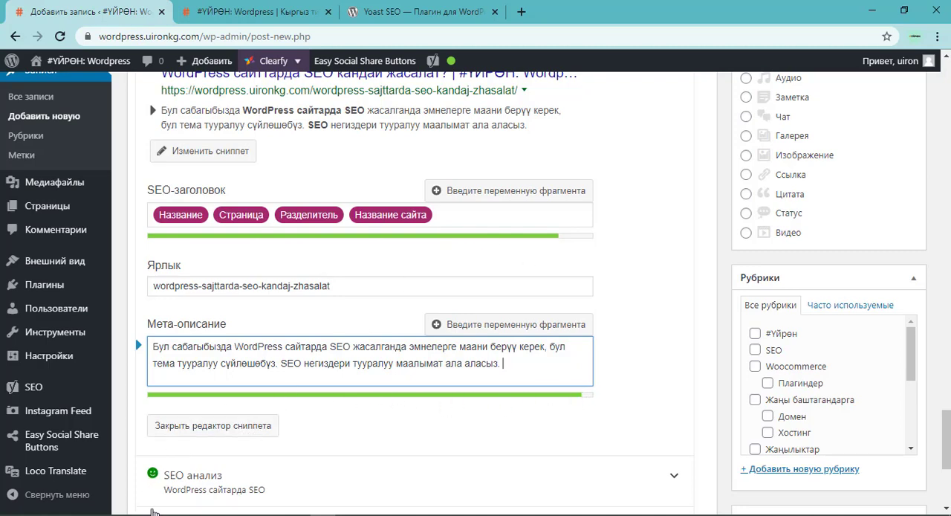
click(90, 514)
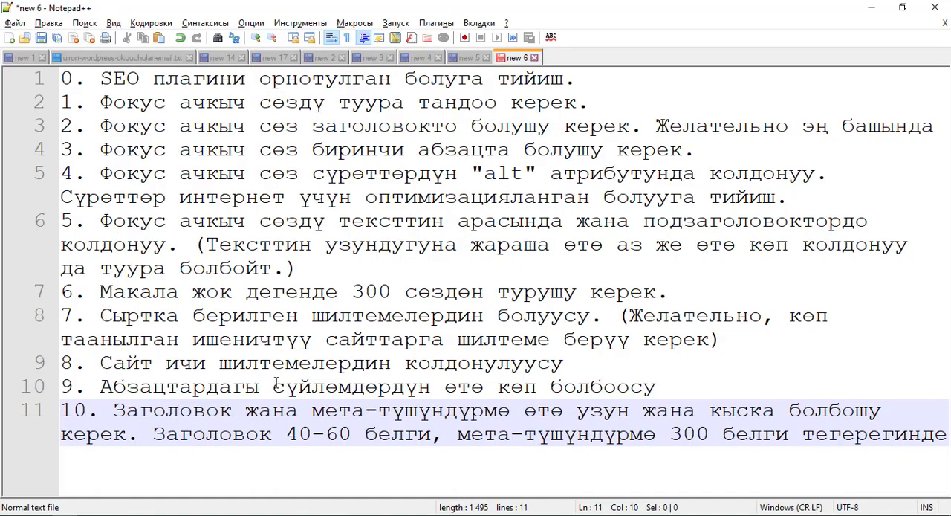
click(871, 8)
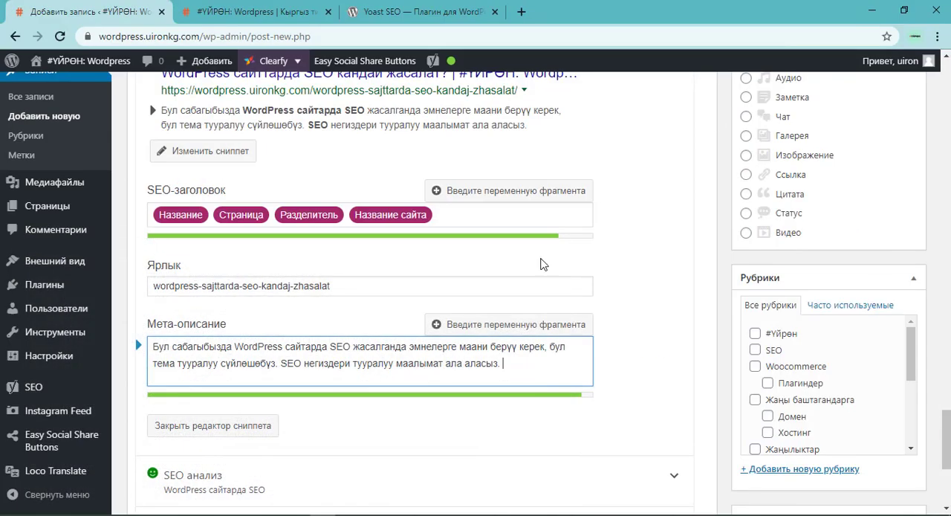
Expand the SEO analysis for the focus keyphrase and examine its problems, improvements and good results.
scroll(235, 427, down, 2)
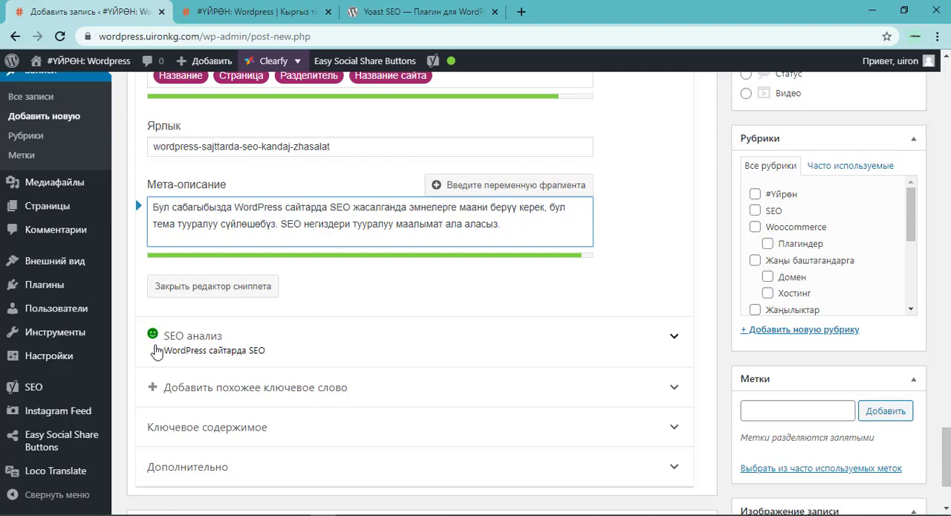
scroll(252, 335, up, 3)
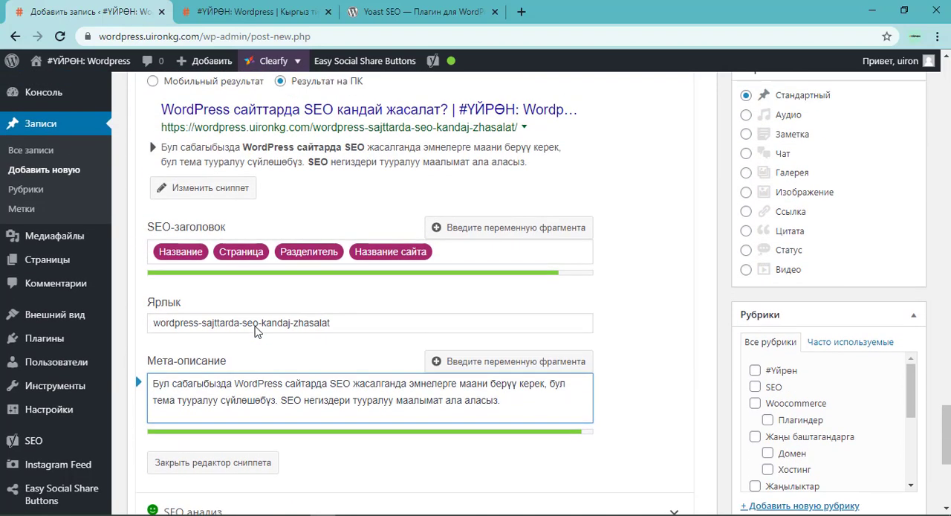
scroll(254, 334, down, 3)
click(212, 348)
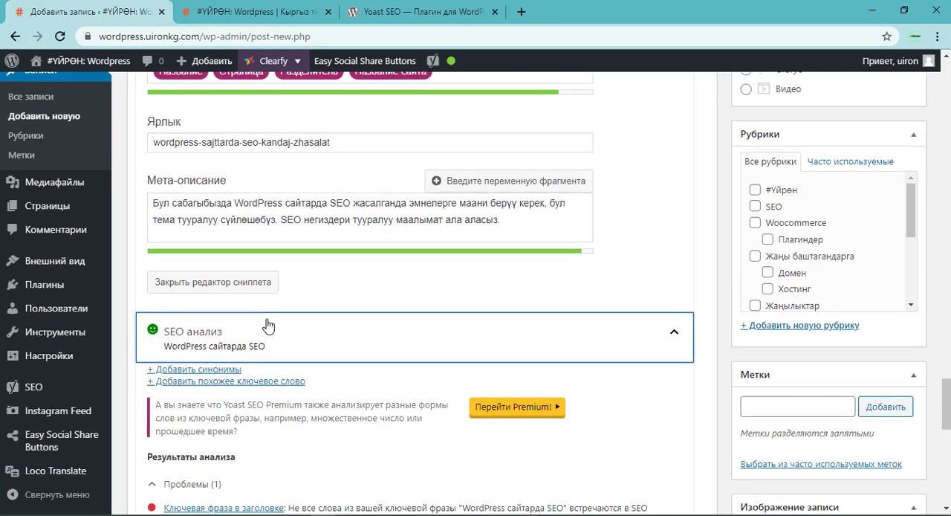
scroll(267, 325, down, 3)
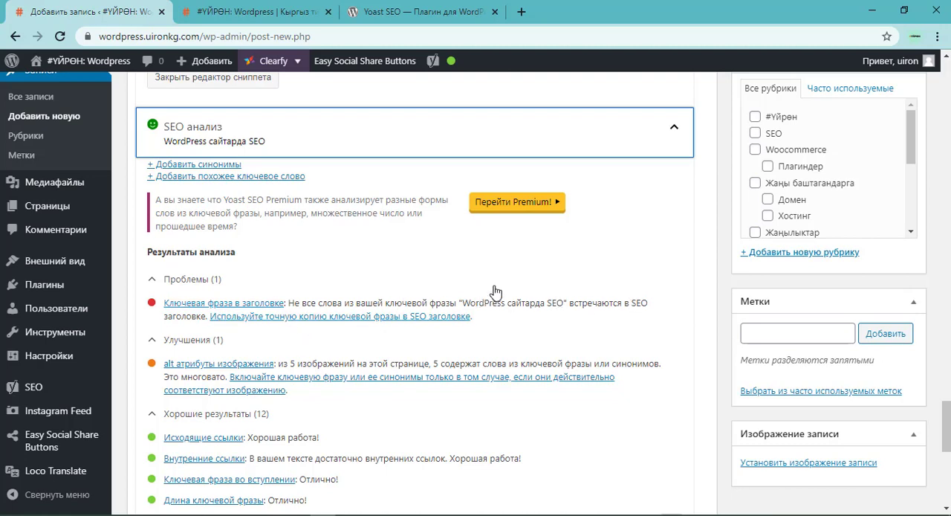
Replace the text in the kyrgyzonline.net editor with the corrected word "сайттарда" and select it for copying.
scroll(511, 297, up, 5)
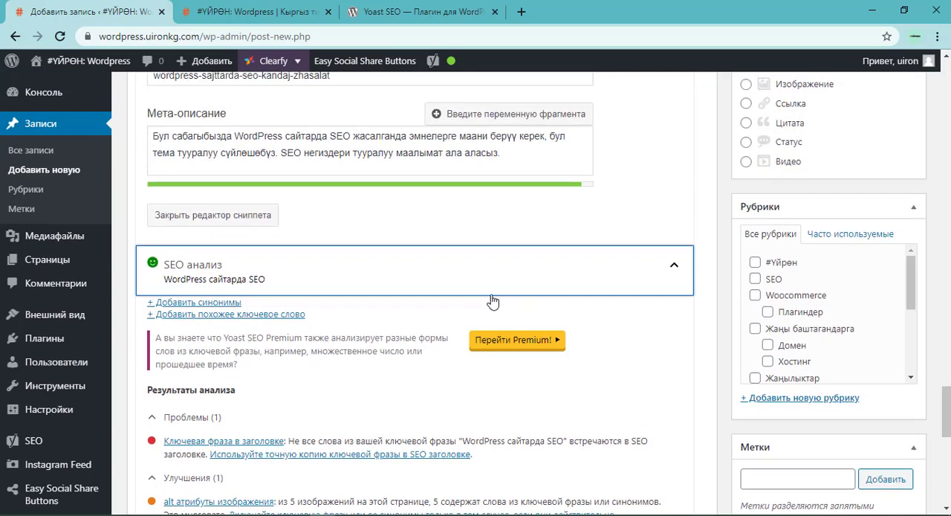
scroll(250, 336, up, 3)
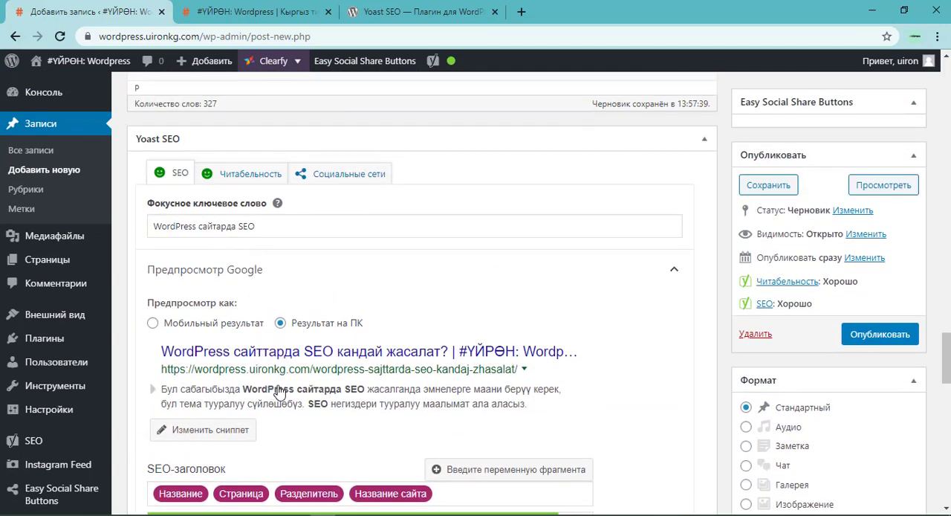
click(223, 235)
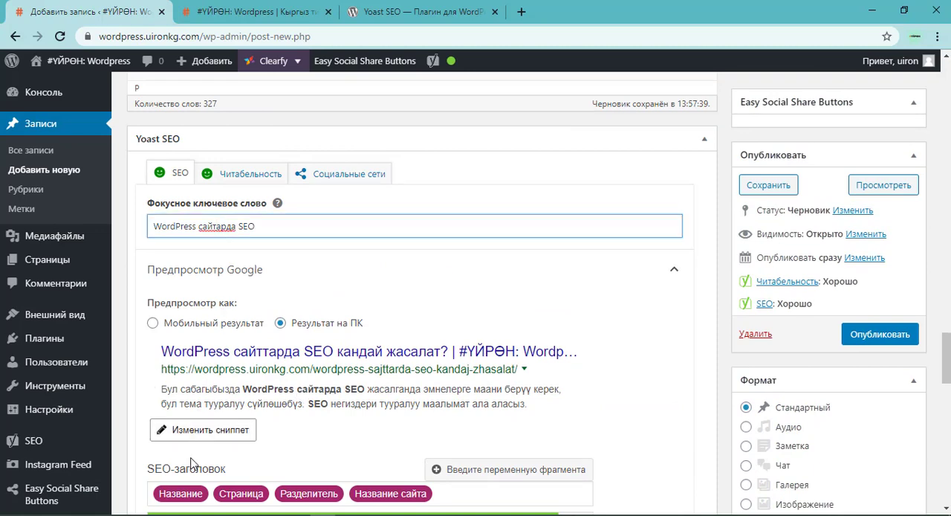
click(171, 514)
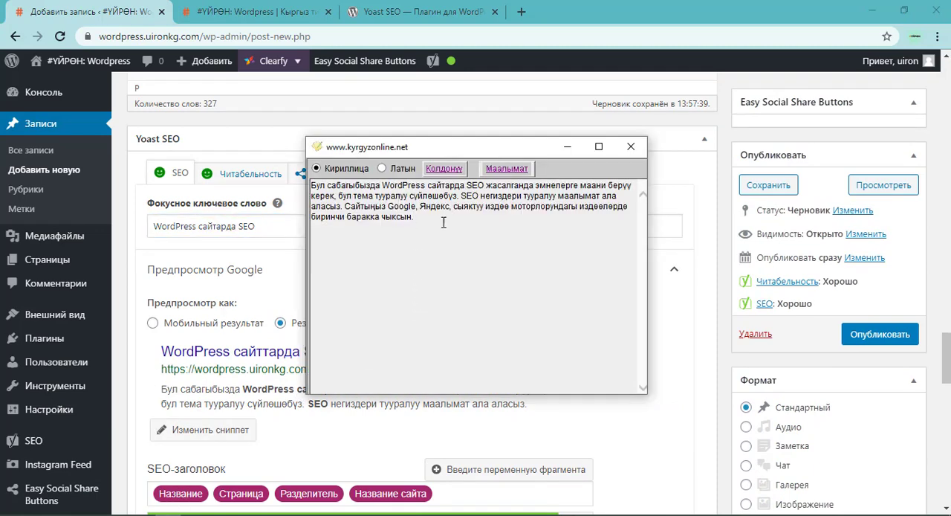
key(ctrl+a)
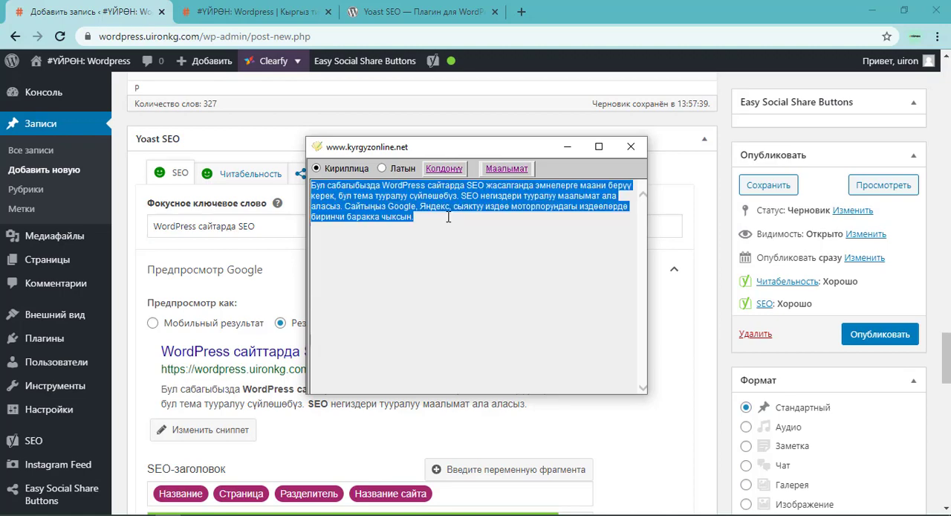
text(сайттарда)
key(ctrl+a)
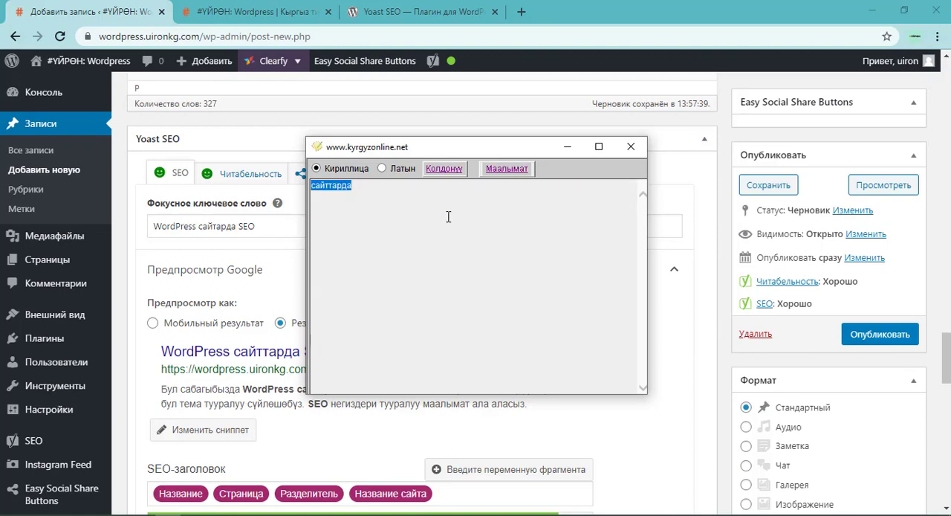
Correct the Yoast focus keyphrase to "WordPress сайттарда SEO".
click(226, 226)
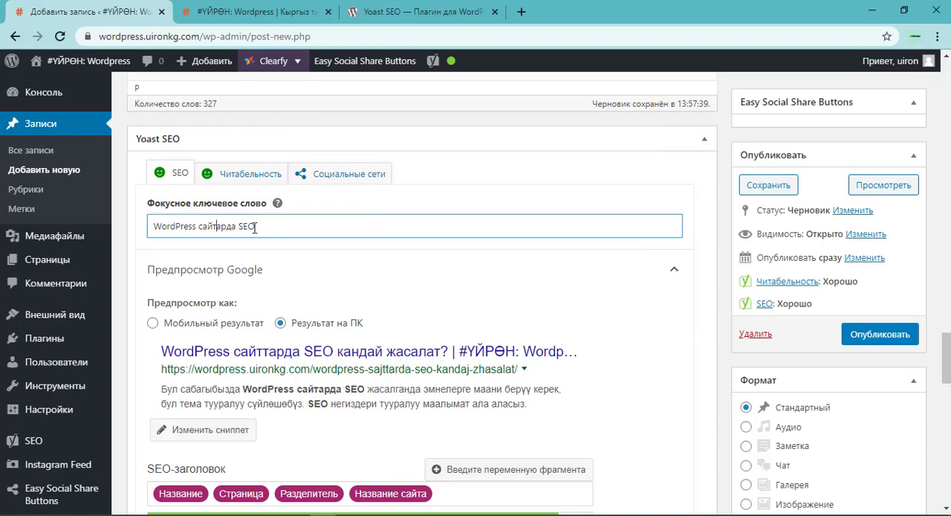
double_click(227, 225)
click(238, 226)
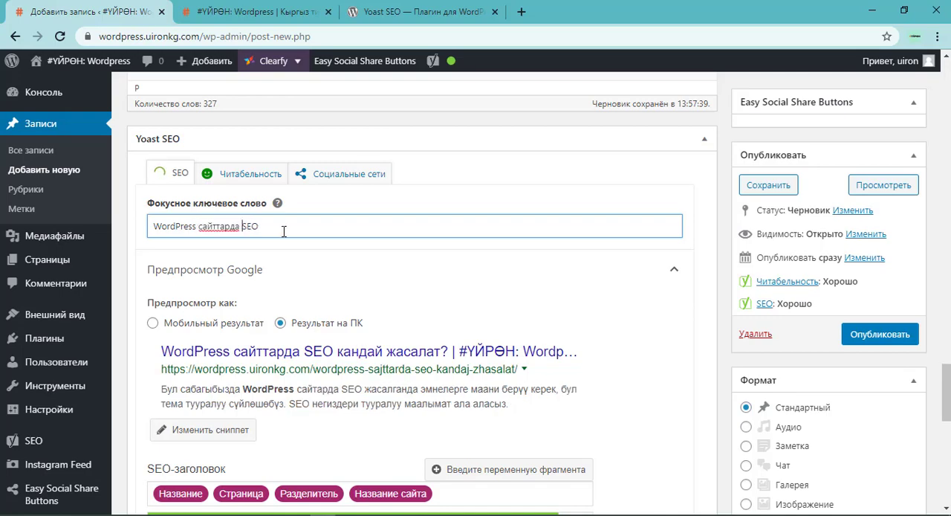
Replace the misspelled "сайтарда" with "сайттарда" in the meta description, keeping a space before "SEO".
scroll(297, 349, down, 2)
scroll(325, 361, down, 2)
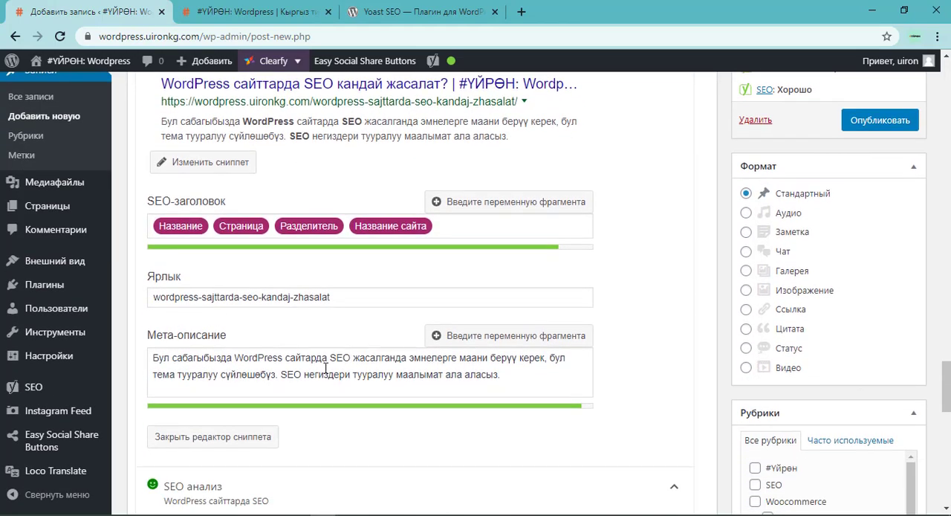
double_click(304, 346)
click(371, 341)
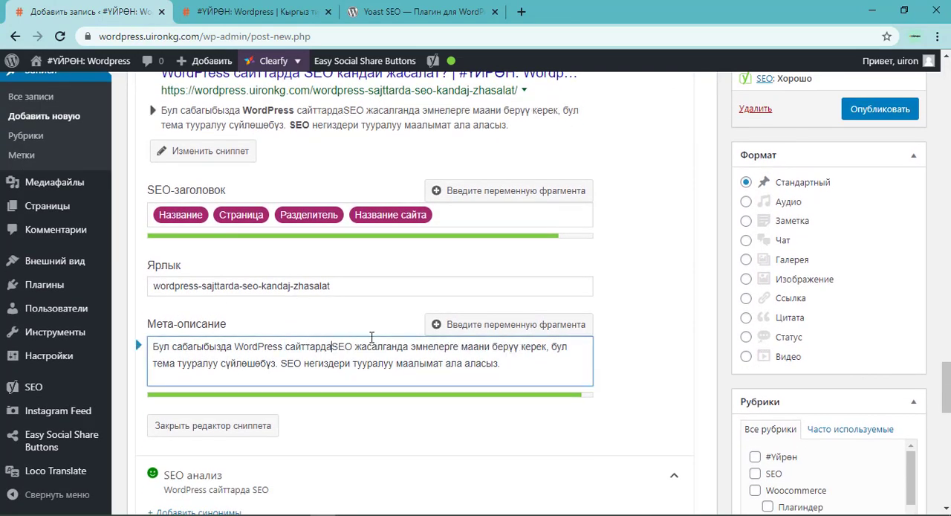
Correct "сайтарда" to "сайттарда" before "SEO жасалганда" in the article's opening paragraph.
scroll(588, 255, up, 15)
scroll(588, 255, up, 10)
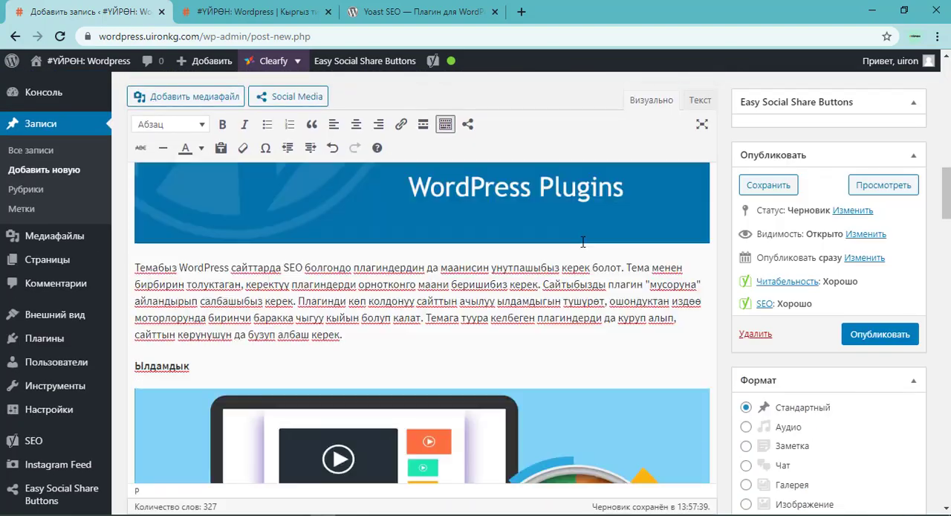
scroll(538, 257, down, 2)
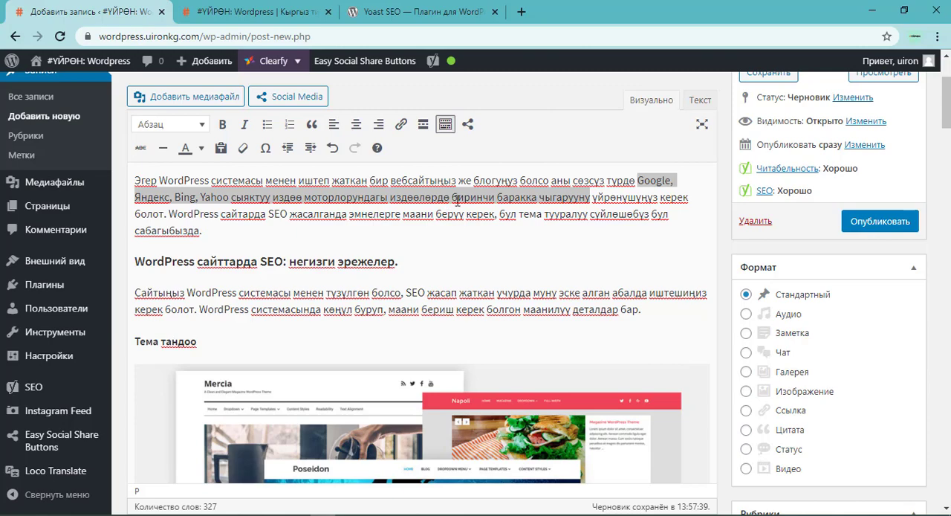
click(239, 215)
double_click(241, 216)
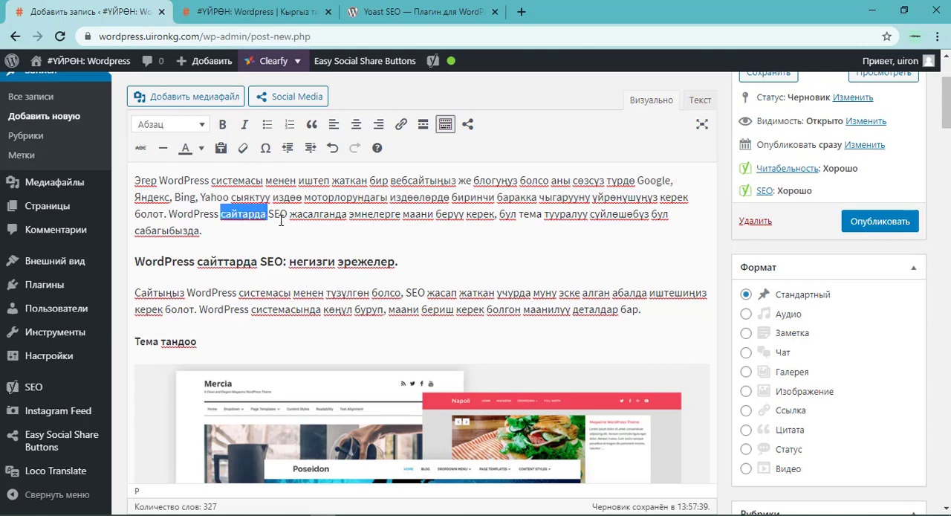
text(сайттарда)
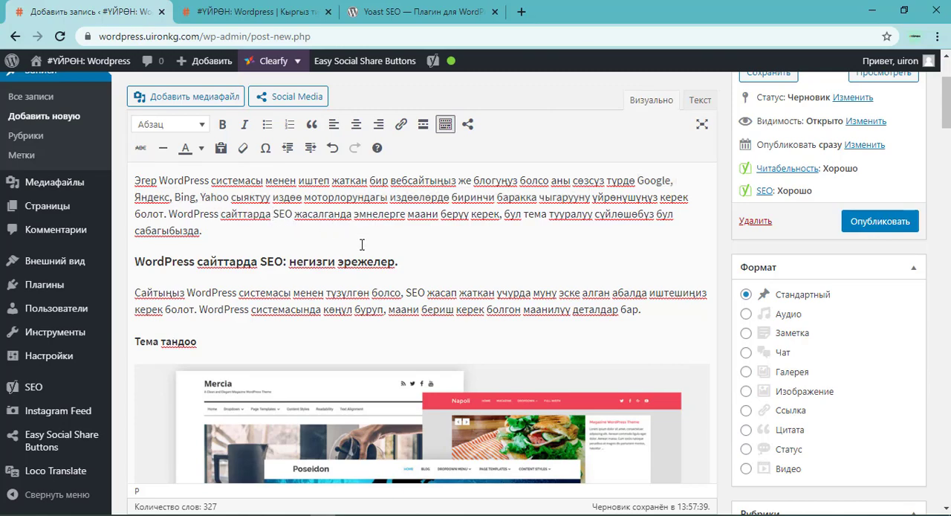
Check the SEO analysis for the corrected keyphrase, examining the keyphrase density problem and the recommended maximum.
scroll(761, 272, down, 10)
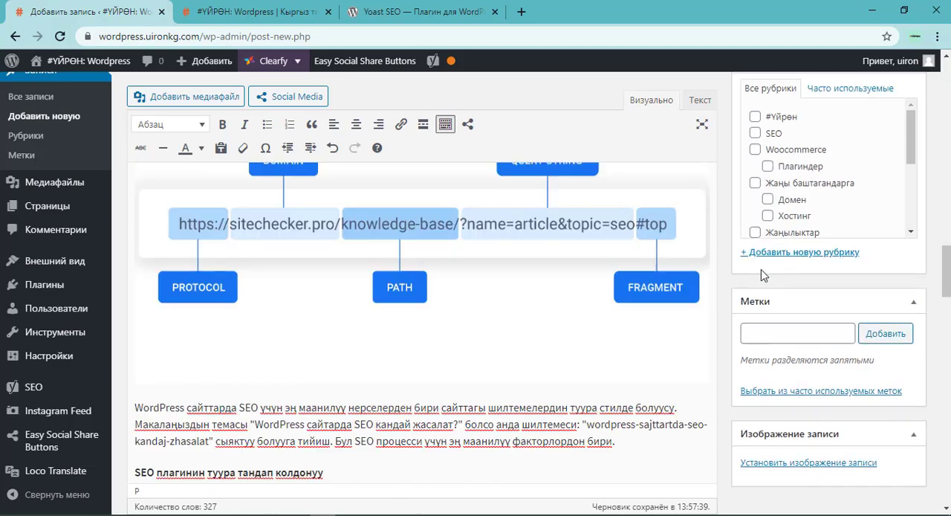
scroll(761, 271, down, 10)
scroll(648, 240, up, 2)
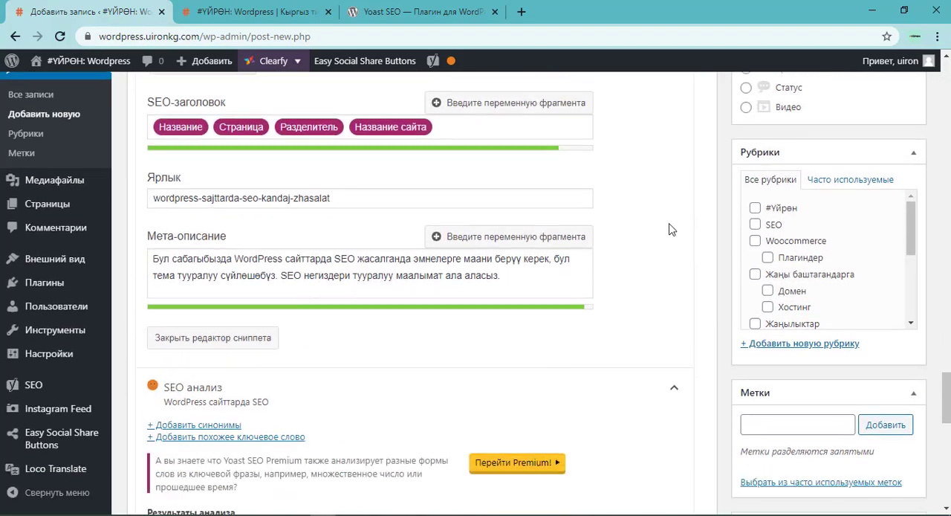
scroll(668, 229, down, 4)
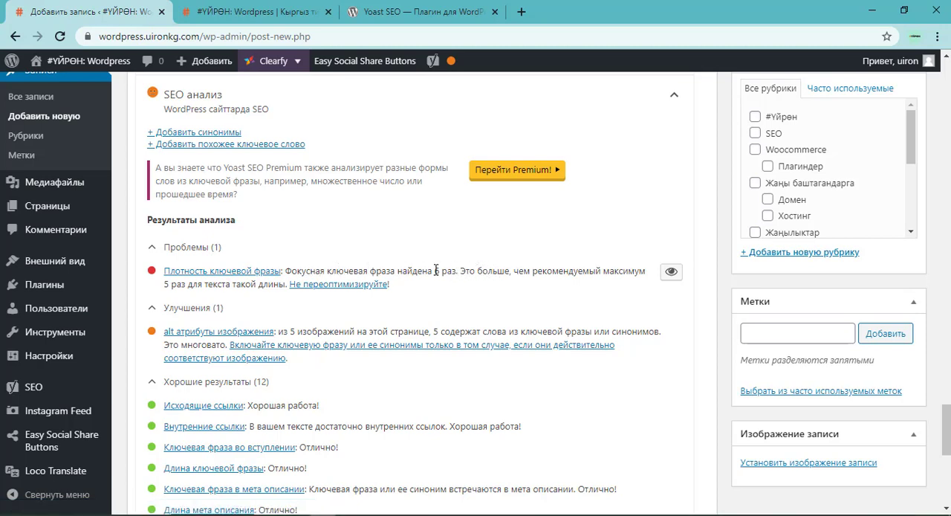
drag(435, 271, 459, 271)
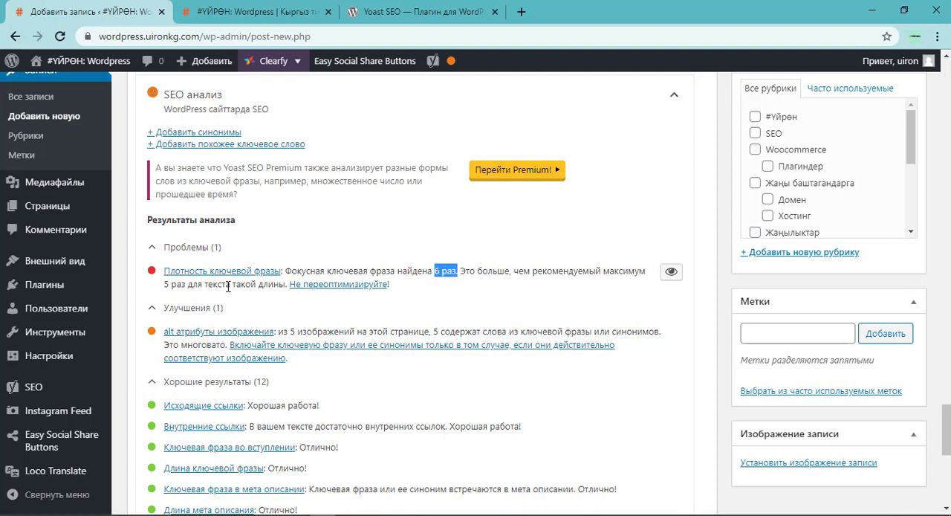
scroll(286, 264, up, 3)
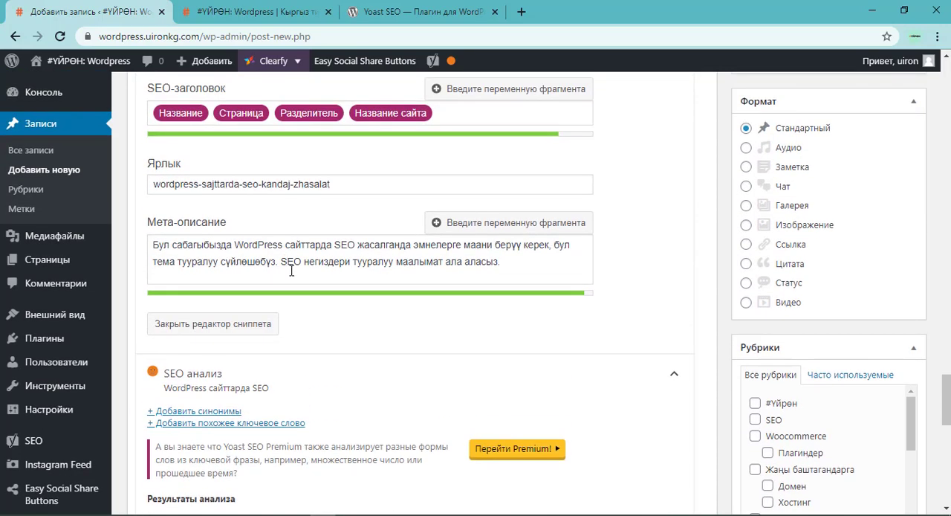
scroll(291, 271, down, 3)
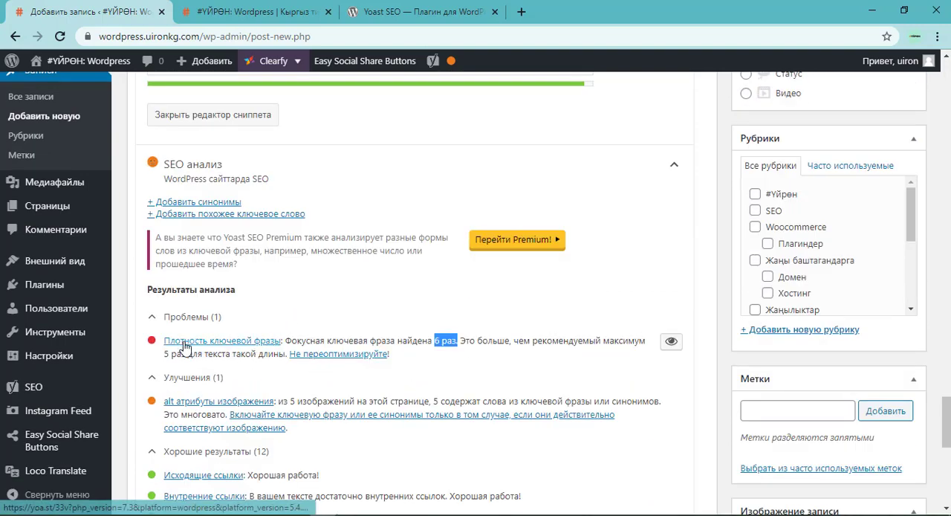
Delete "WordPress сайттарда" from the start of the paragraph below the URL structure image, so it begins with "SEO үчүн".
scroll(472, 339, up, 15)
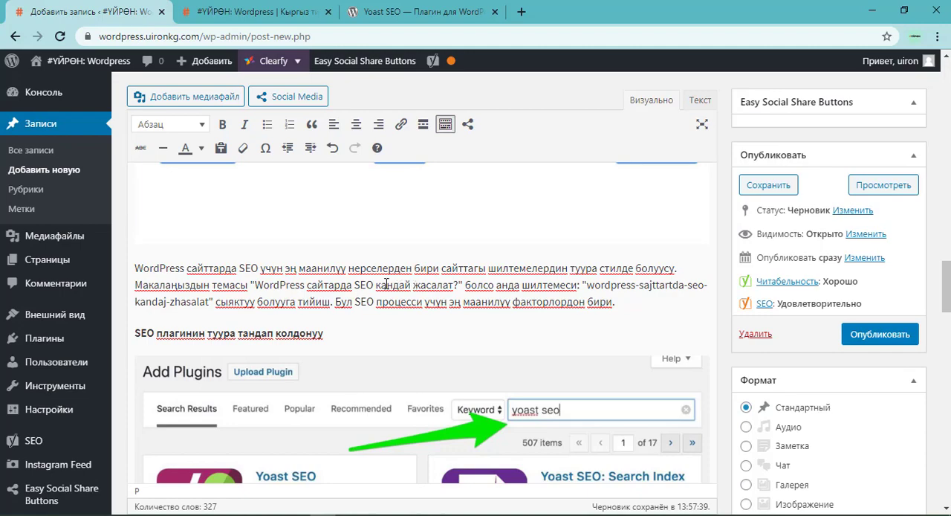
scroll(423, 287, down, 2)
scroll(398, 292, up, 2)
drag(240, 267, 136, 267)
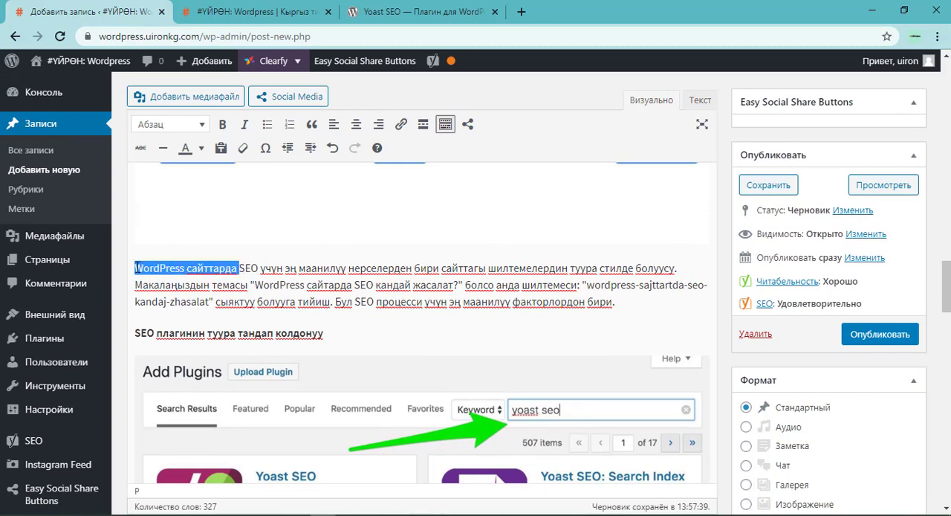
key(BackSpace)
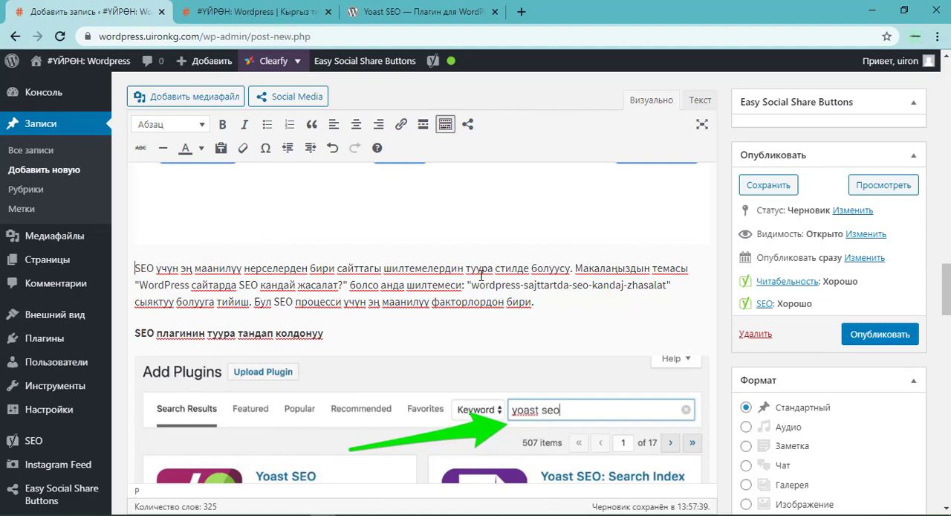
Review the SEO analysis again, checking the remaining improvements, the keyphrase density and the other good results.
scroll(505, 268, down, 15)
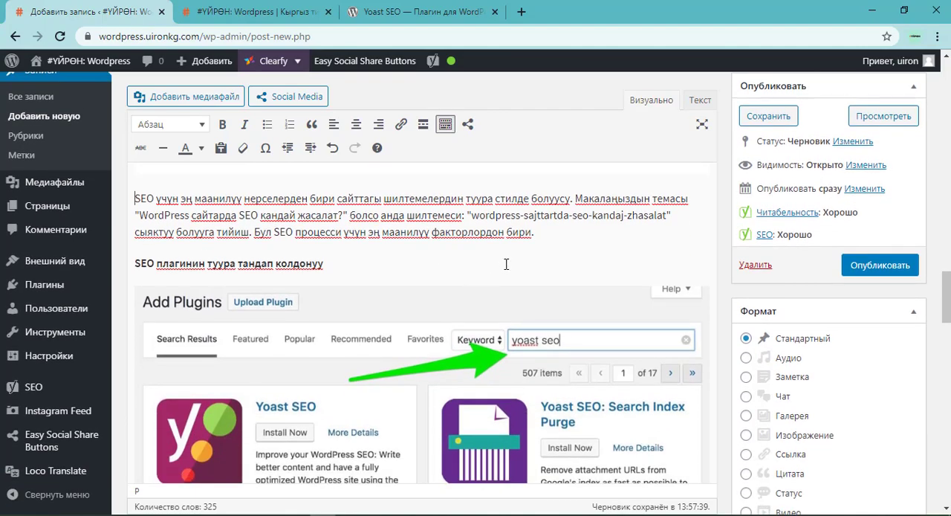
scroll(548, 312, down, 2)
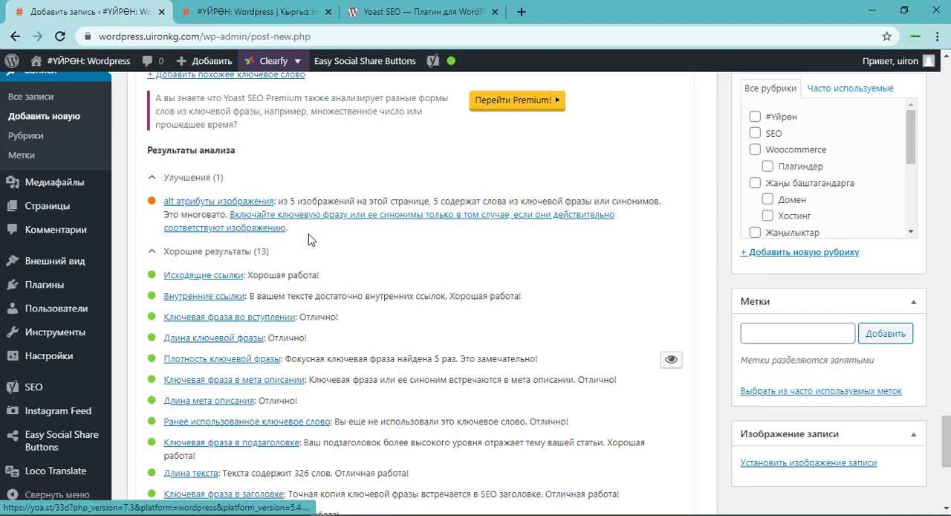
scroll(436, 296, up, 1)
scroll(436, 296, down, 2)
scroll(512, 282, up, 12)
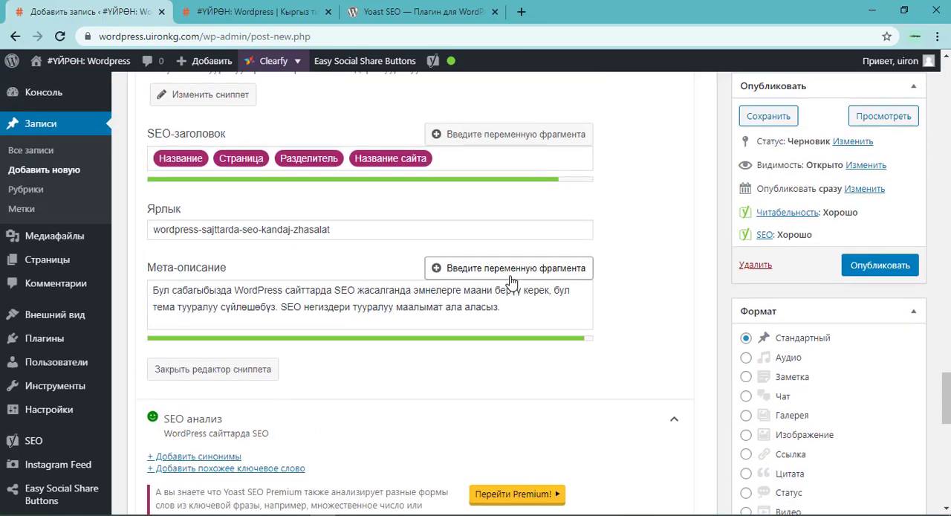
scroll(511, 282, up, 2)
Open the Yoast readability analysis and examine its transition words problem and its good results alongside the article text.
scroll(293, 269, down, 3)
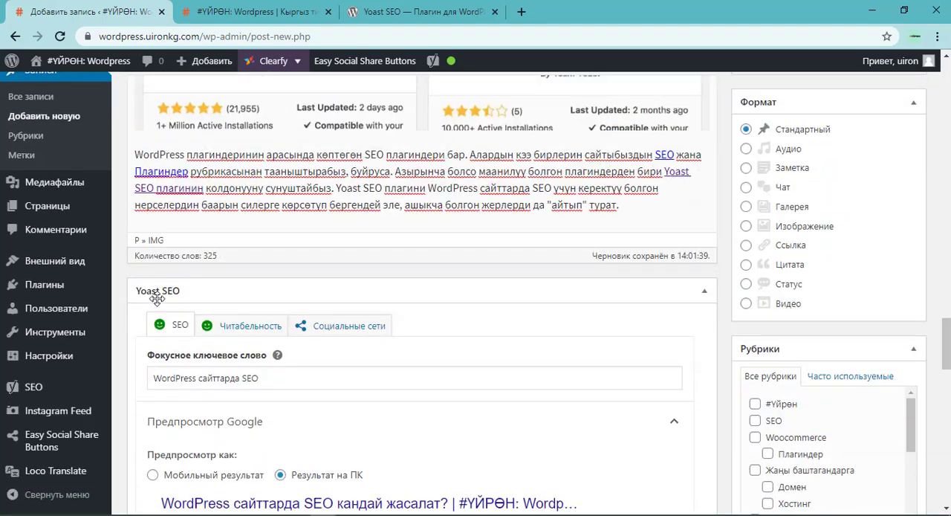
scroll(165, 313, down, 1)
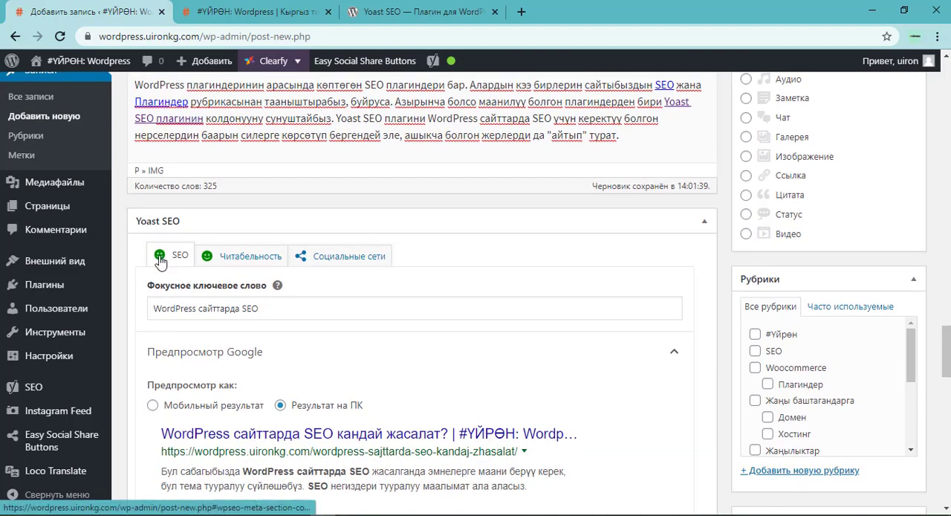
click(244, 258)
scroll(255, 295, down, 2)
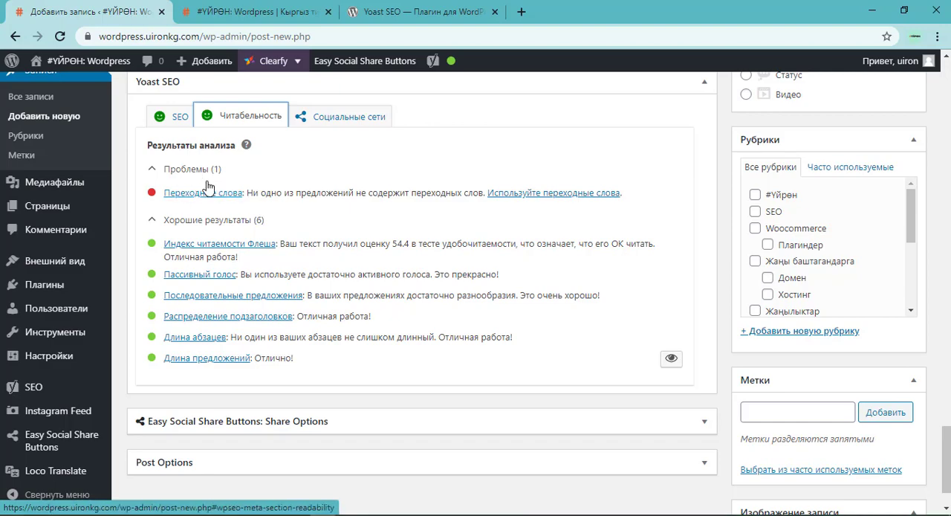
scroll(300, 182, up, 4)
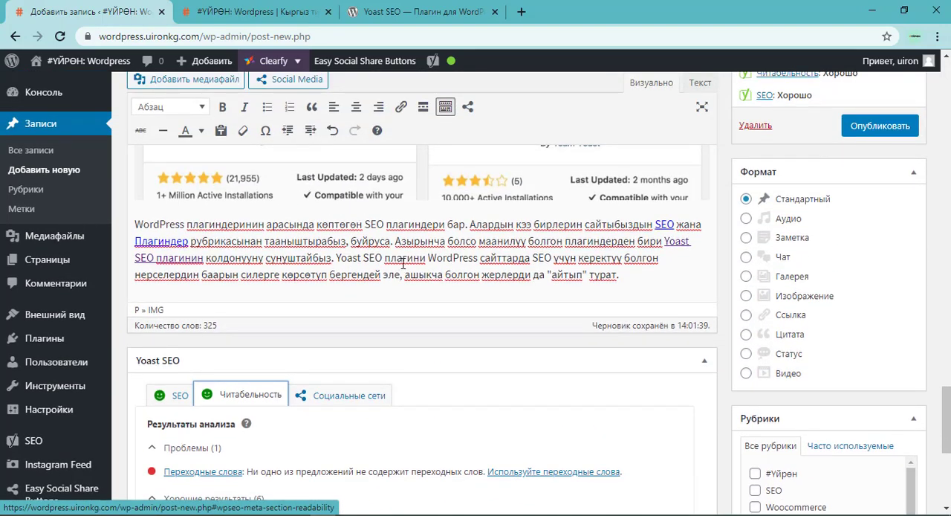
scroll(403, 263, down, 2)
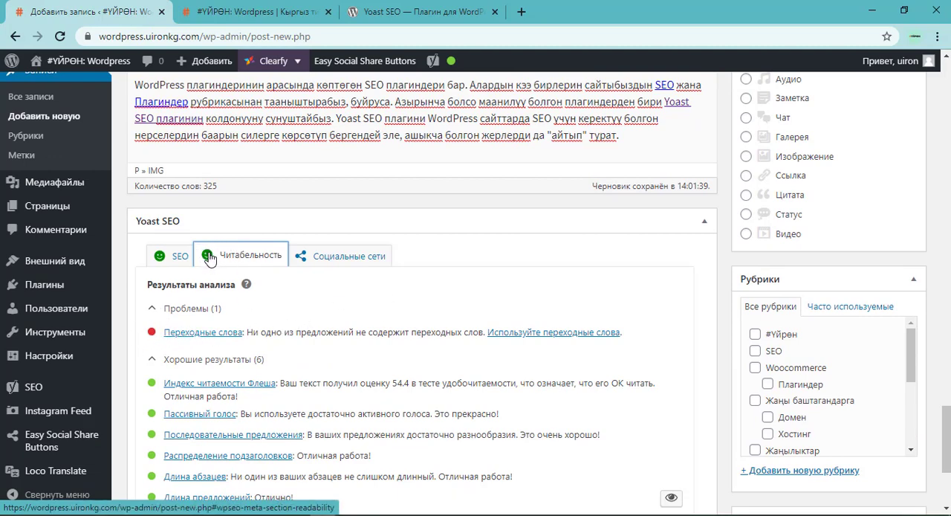
Look back through the article up to its title, and switch to the SEO checklist in Notepad++.
scroll(297, 223, up, 10)
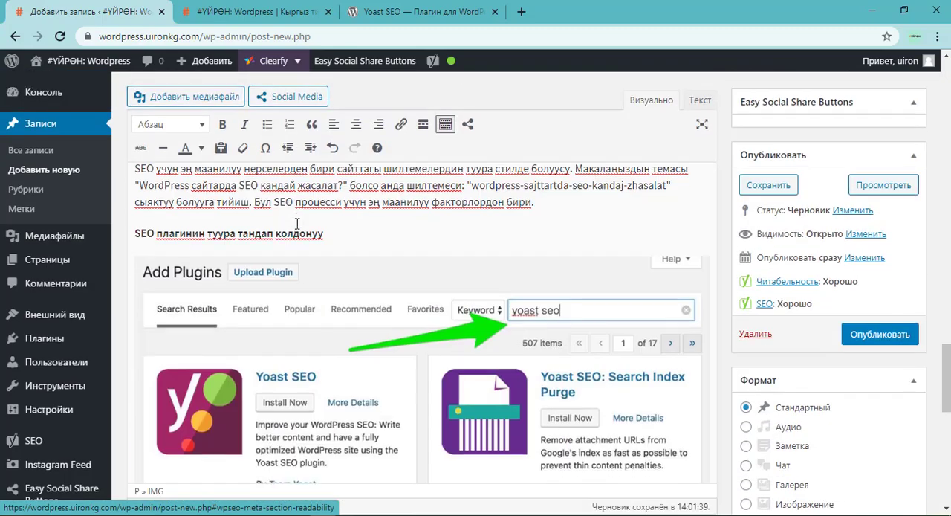
scroll(301, 225, up, 6)
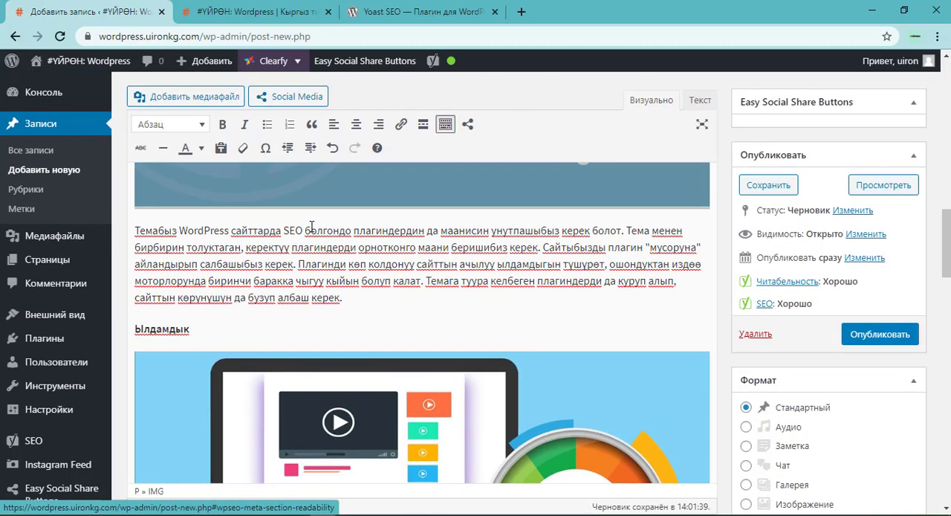
scroll(314, 230, up, 8)
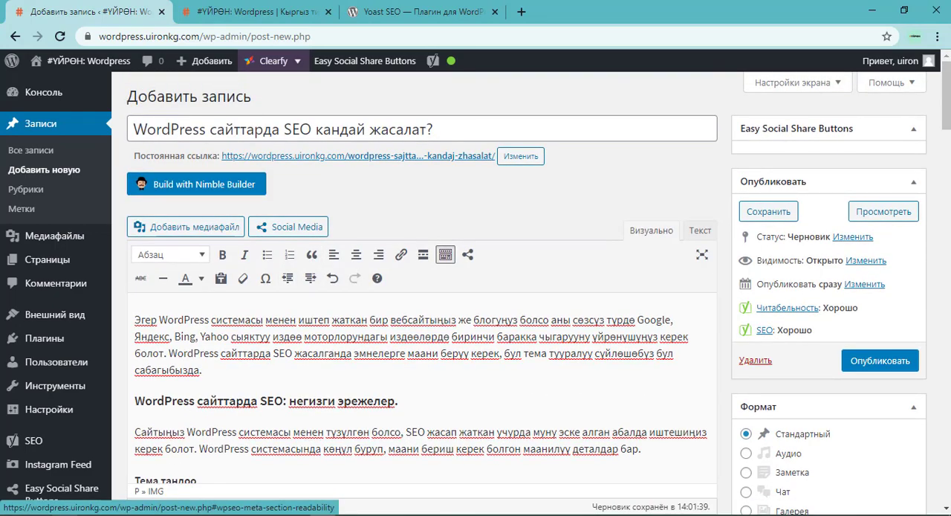
key(alt+Tab)
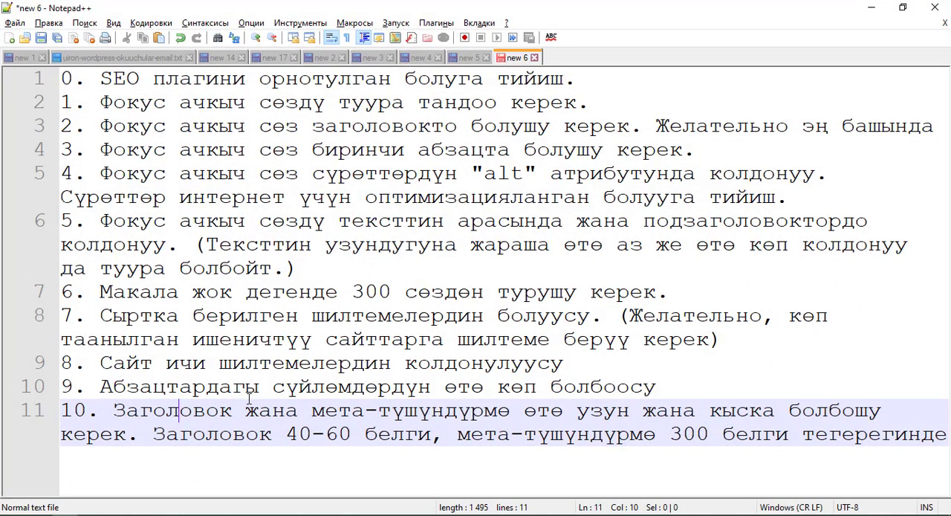
Return to the WordPress post editor and look over the publishing, format, category and tag settings beside the article.
click(871, 8)
scroll(286, 266, down, 2)
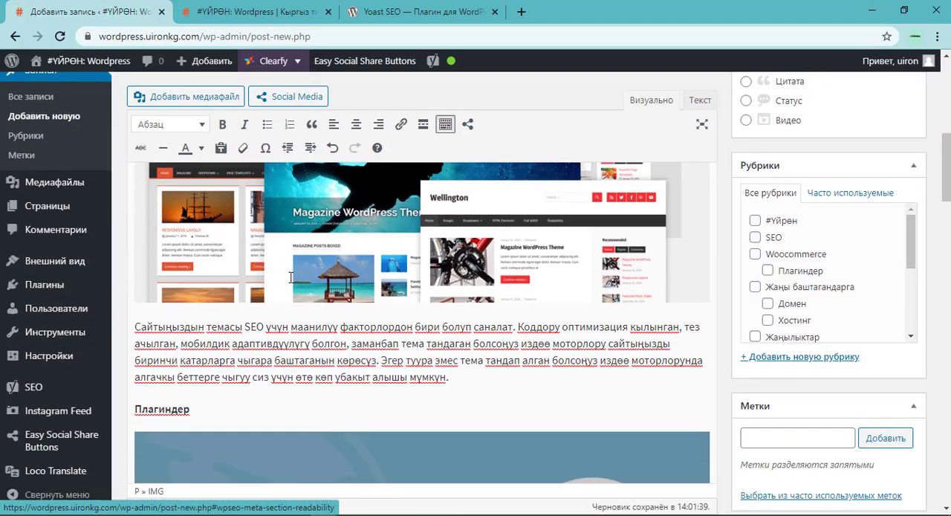
scroll(301, 262, down, 6)
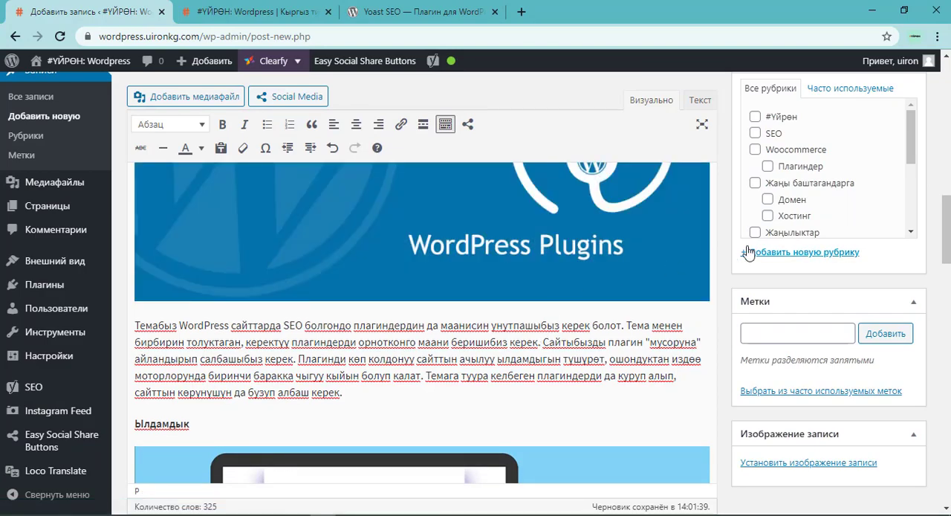
scroll(803, 174, up, 3)
scroll(792, 164, up, 5)
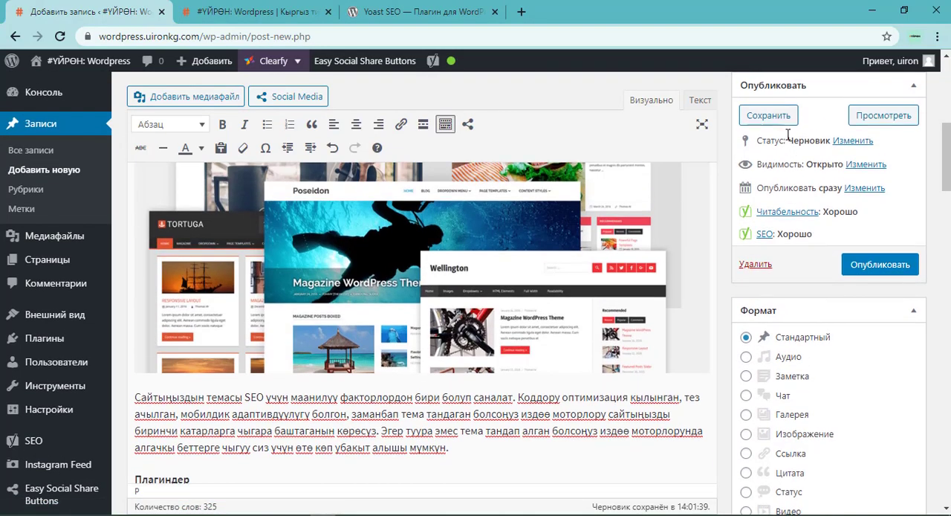
scroll(775, 232, down, 2)
scroll(775, 232, down, 2)
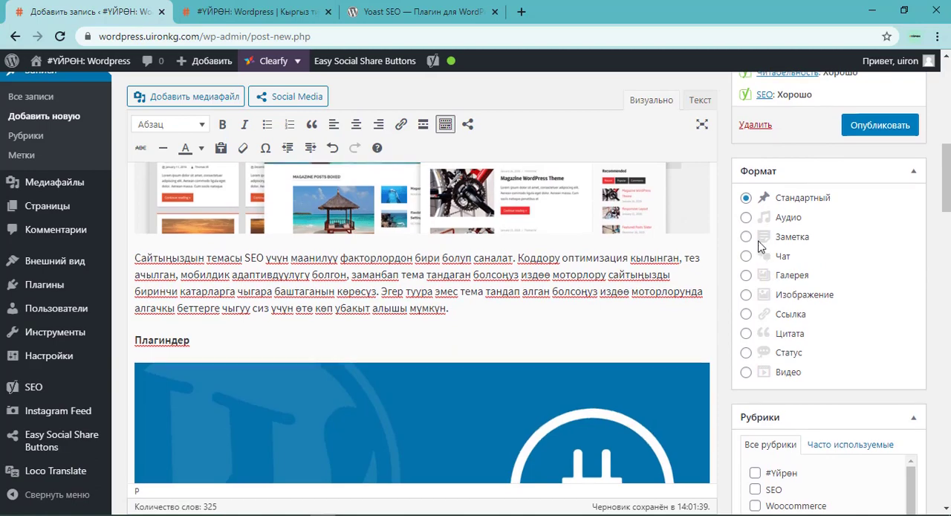
scroll(773, 278, up, 6)
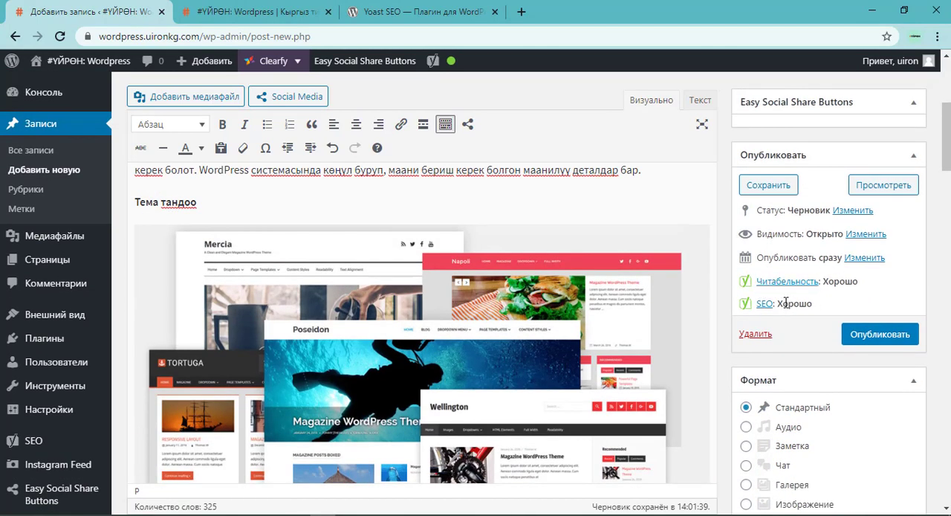
scroll(795, 306, down, 3)
scroll(792, 275, up, 3)
scroll(795, 256, down, 5)
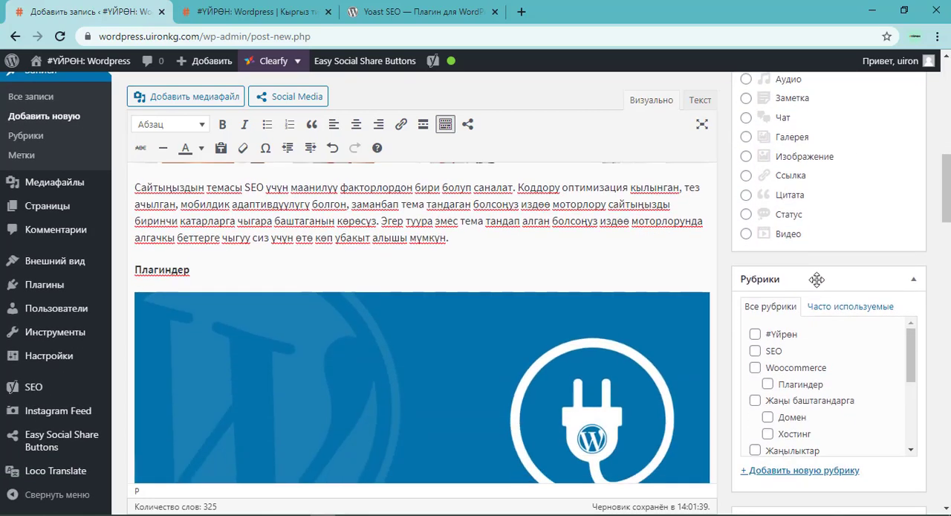
scroll(775, 309, down, 1)
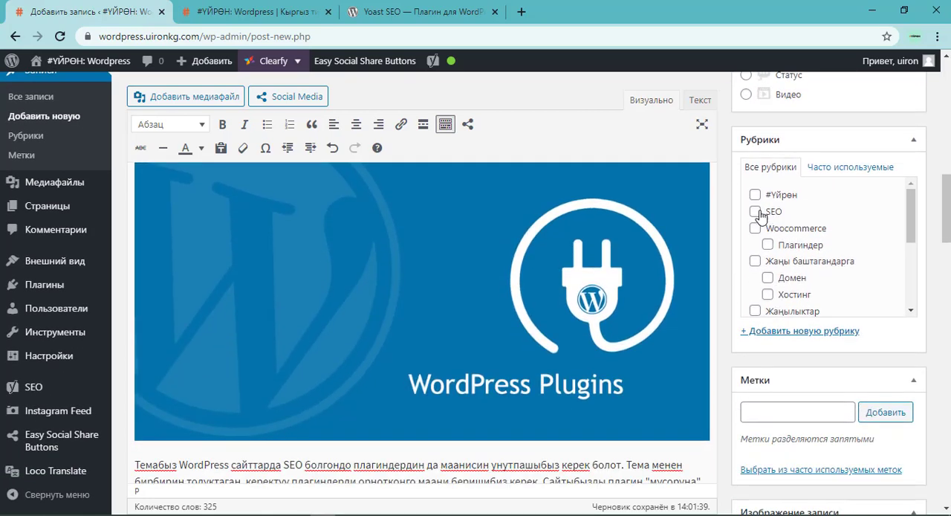
Assign the post to the "SEO" and "Сабактар" categories.
click(772, 212)
scroll(780, 267, down, 2)
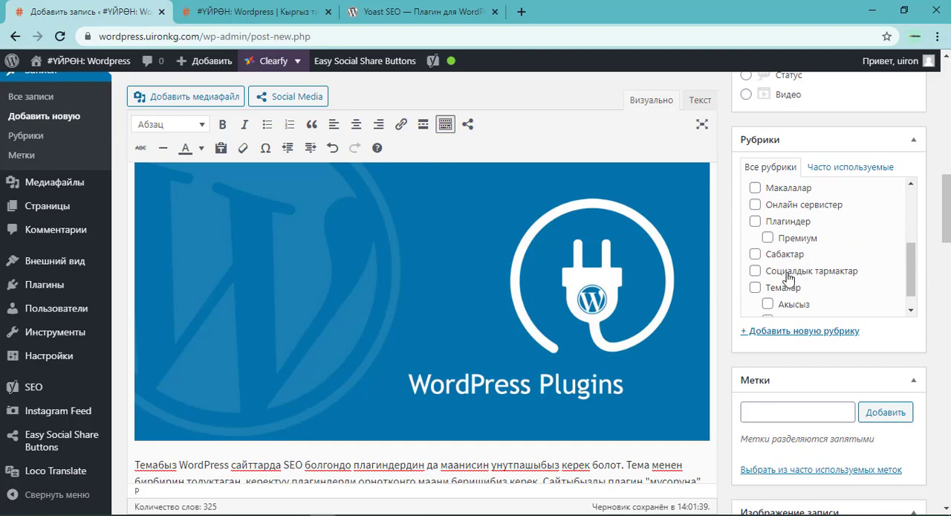
scroll(438, 268, up, 4)
scroll(438, 267, down, 4)
scroll(788, 255, up, 2)
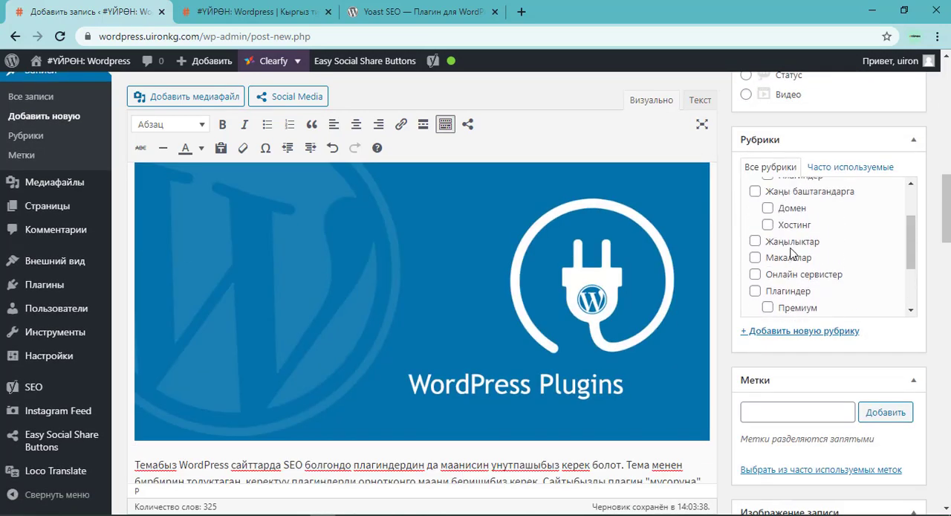
scroll(791, 252, down, 3)
click(790, 235)
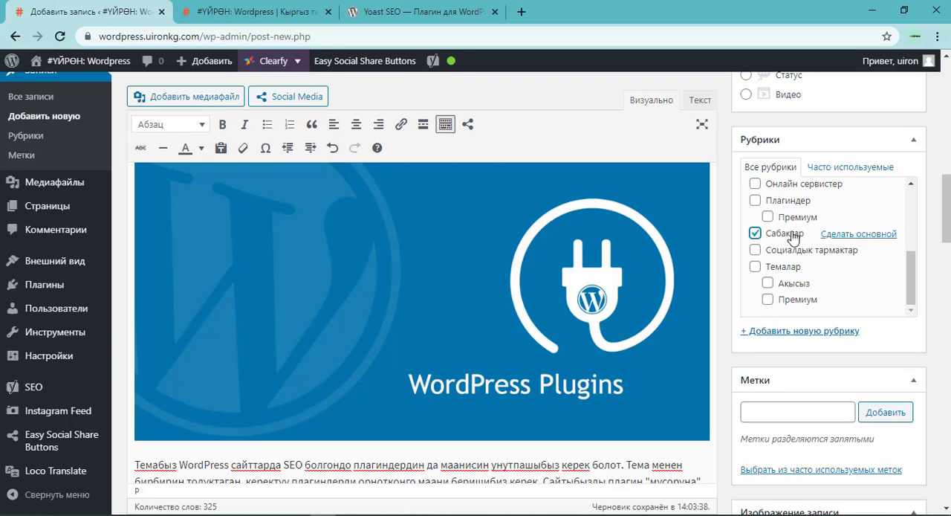
scroll(798, 247, up, 3)
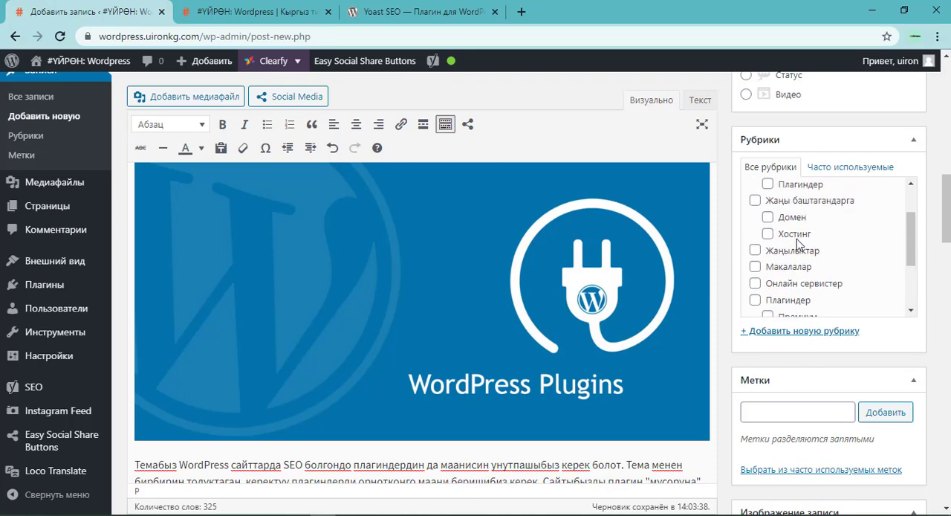
scroll(798, 245, up, 2)
scroll(795, 247, down, 5)
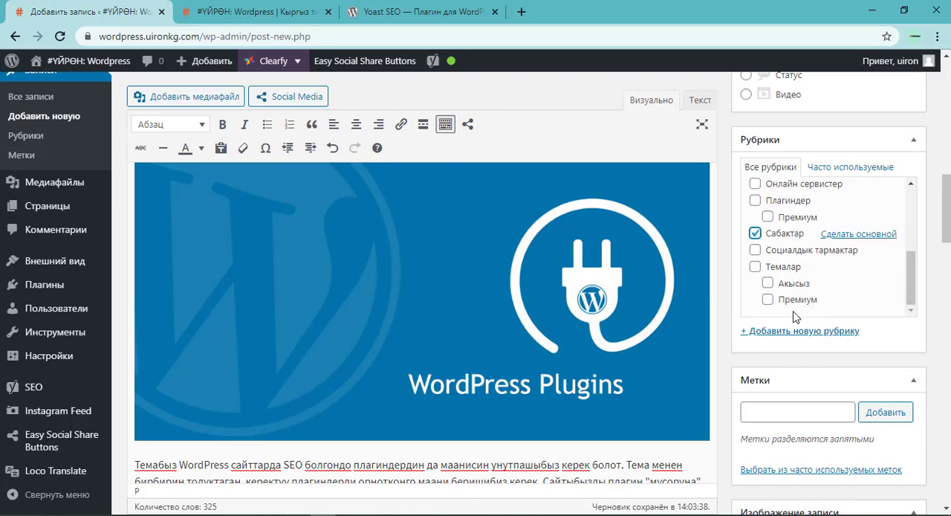
Add the tags "WordPress сайттарда SEO" and "Yoast SEO" to the post.
scroll(793, 318, down, 2)
click(779, 335)
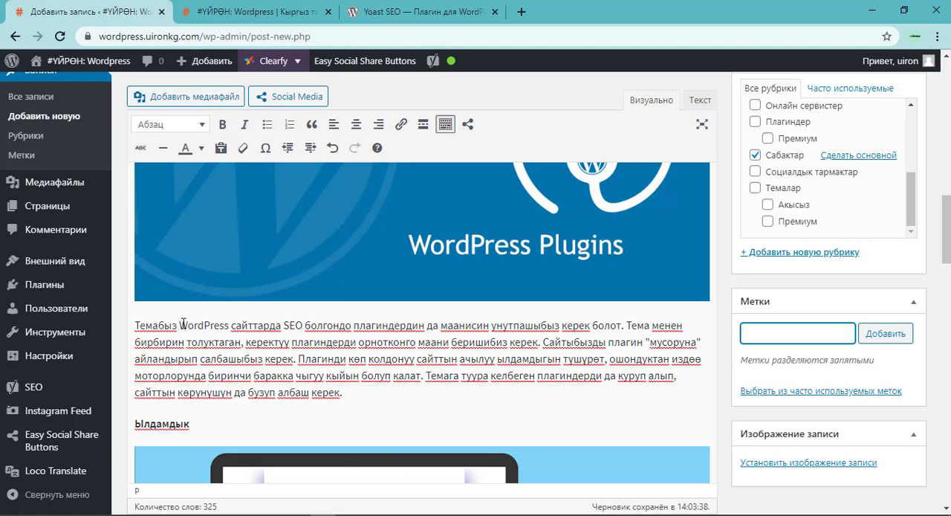
drag(180, 325, 305, 325)
key(ctrl+c)
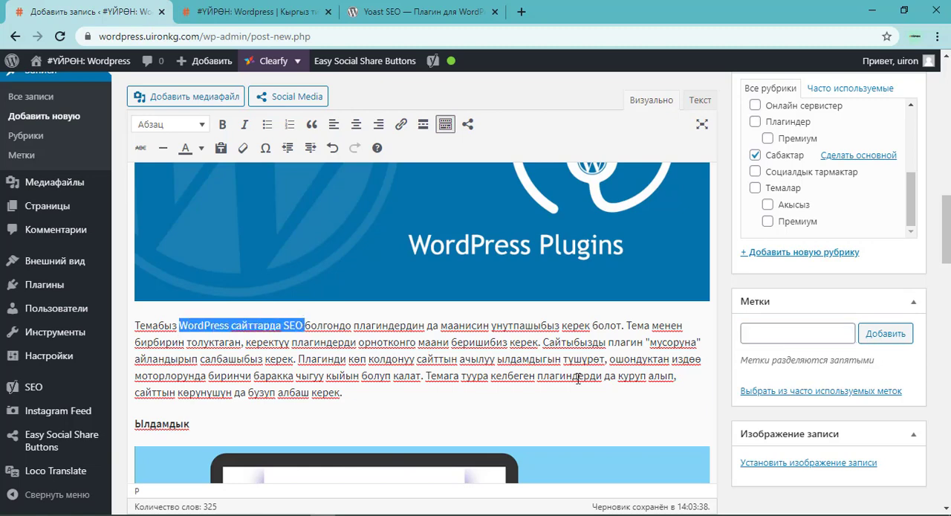
click(764, 334)
key(ctrl+v)
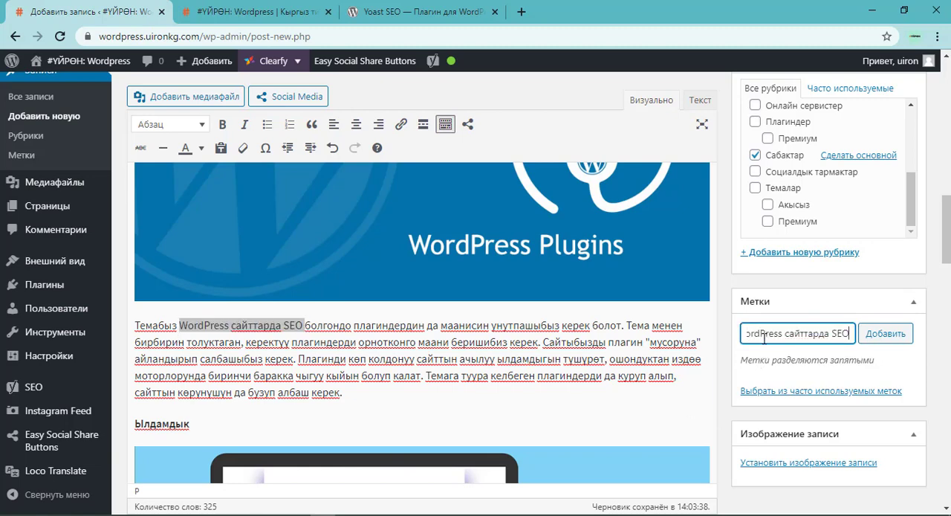
click(884, 334)
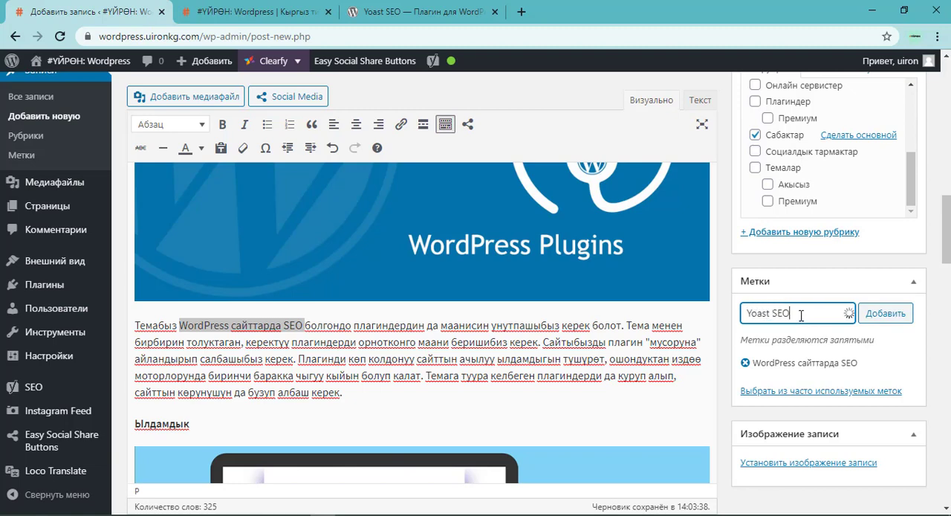
click(884, 313)
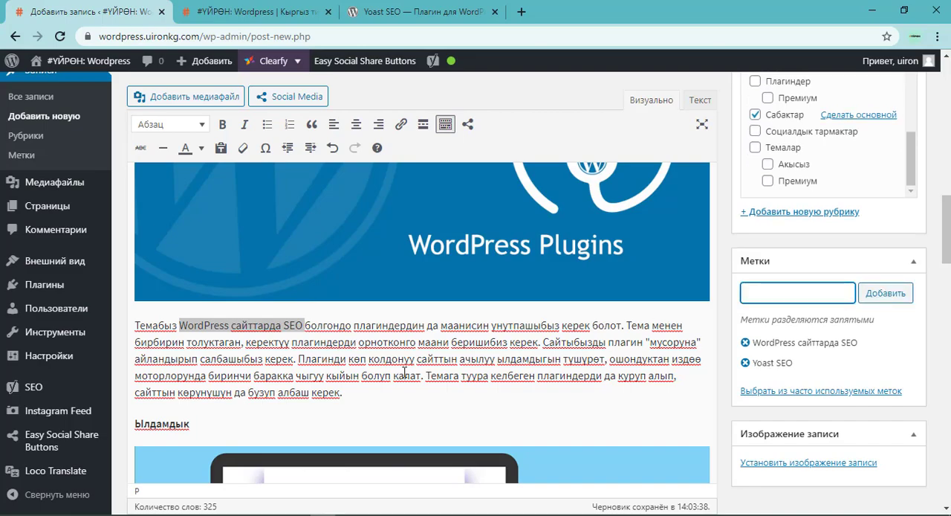
Reopen the Yoast SEO analysis and examine the image alt attribute improvement, the text length and the other good results.
scroll(404, 372, down, 5)
scroll(394, 371, down, 10)
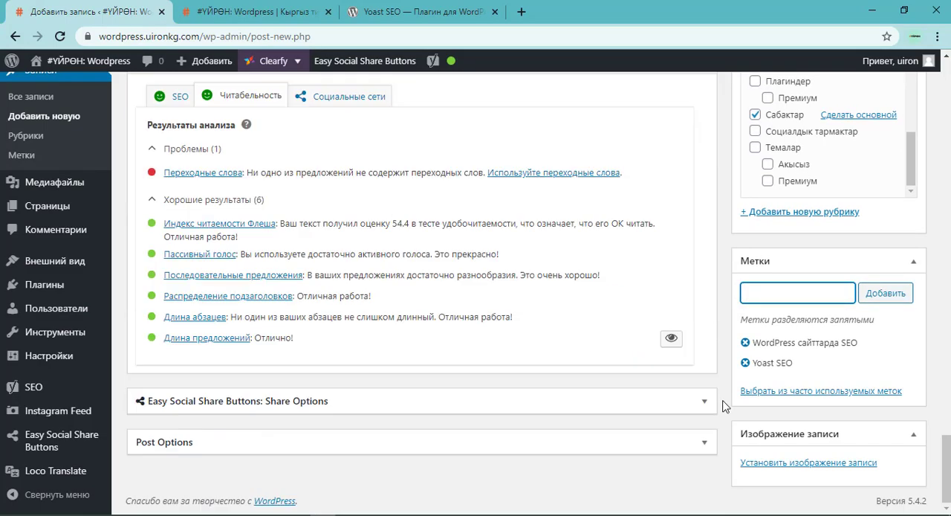
scroll(533, 384, up, 2)
click(174, 239)
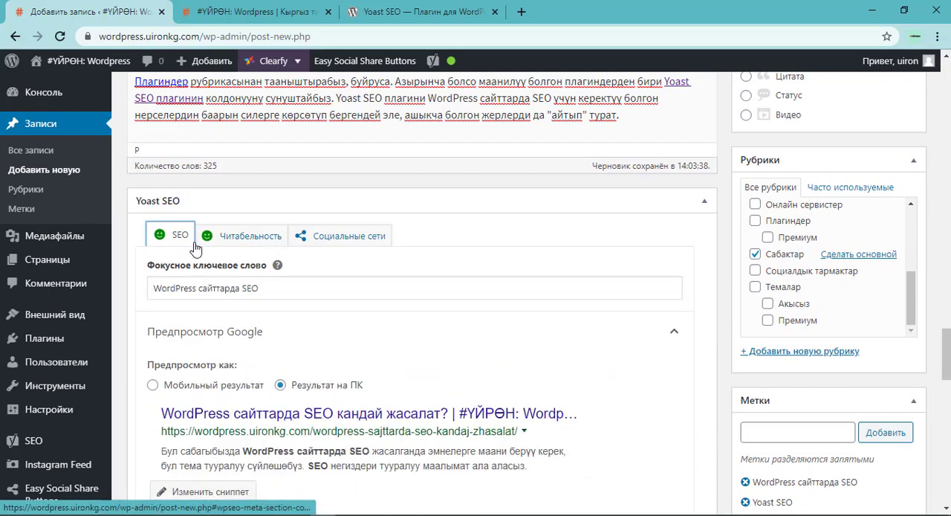
scroll(220, 324, down, 3)
scroll(219, 324, down, 5)
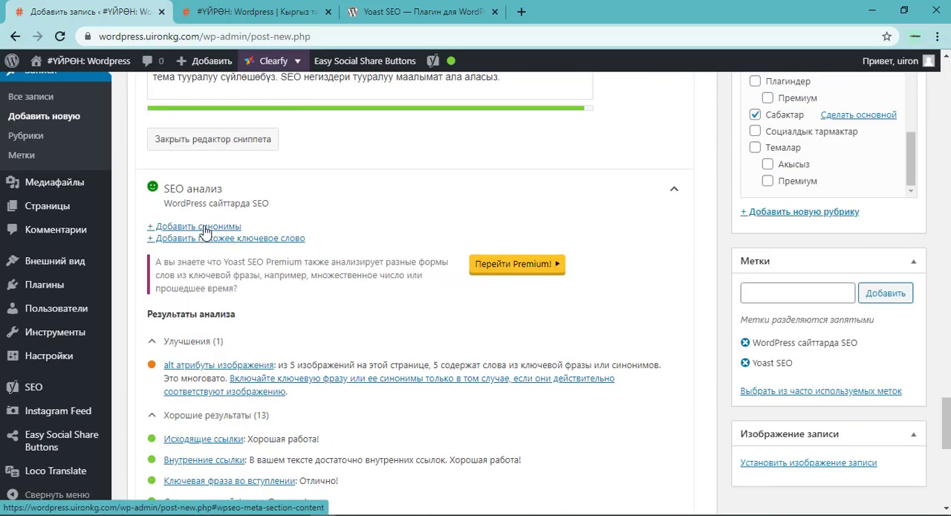
scroll(210, 263, down, 4)
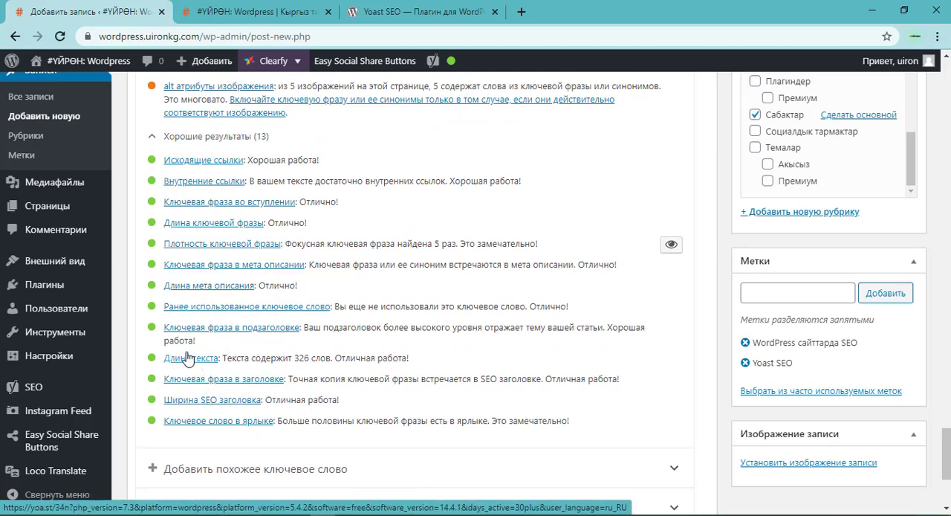
triple_click(305, 356)
click(305, 356)
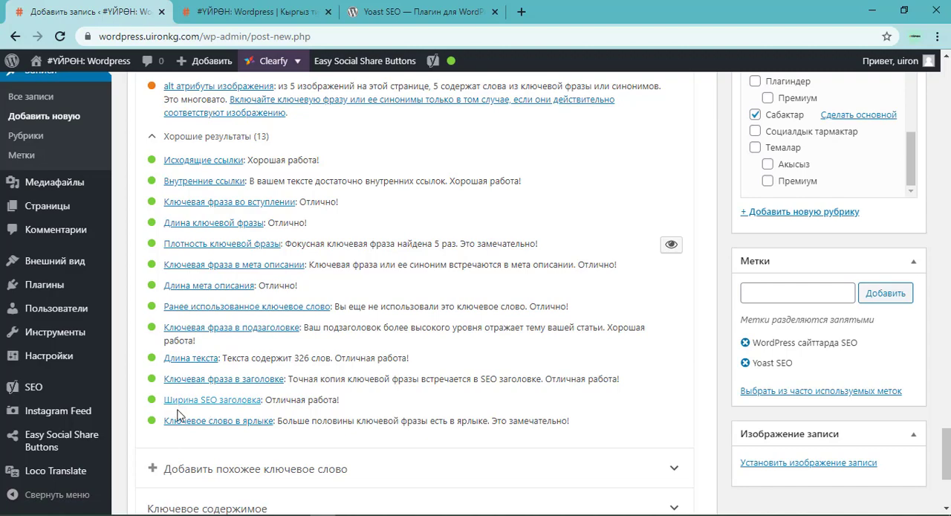
scroll(306, 292, up, 1)
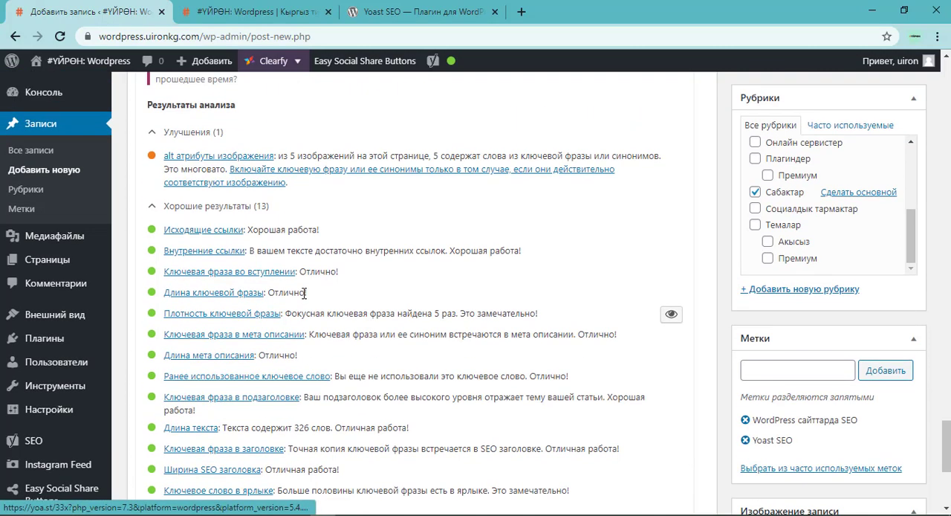
scroll(305, 293, down, 1)
scroll(185, 190, up, 1)
scroll(202, 163, down, 1)
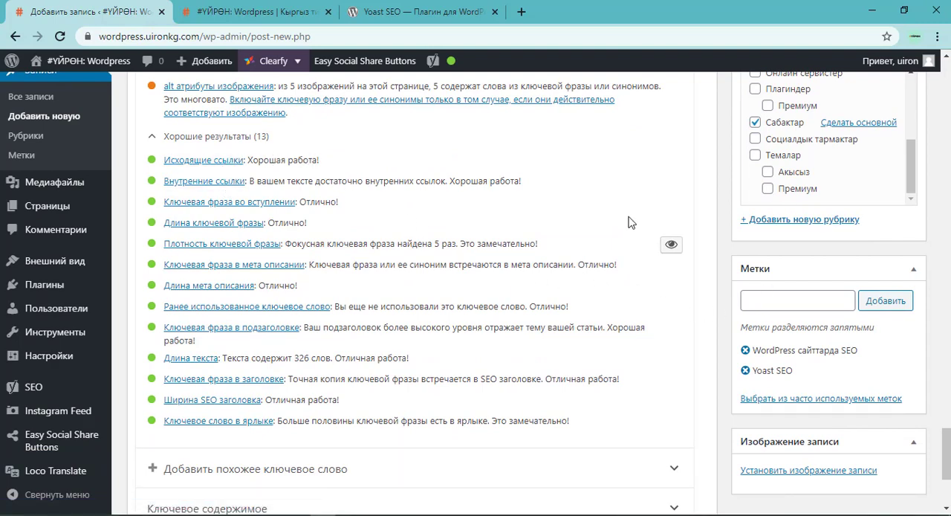
Set the site speed illustration wordpress-sajttarda-seo-yldamdyk-uironkg-wordpress.jpg from the media library as the post's featured image.
scroll(452, 229, up, 15)
scroll(423, 252, down, 1)
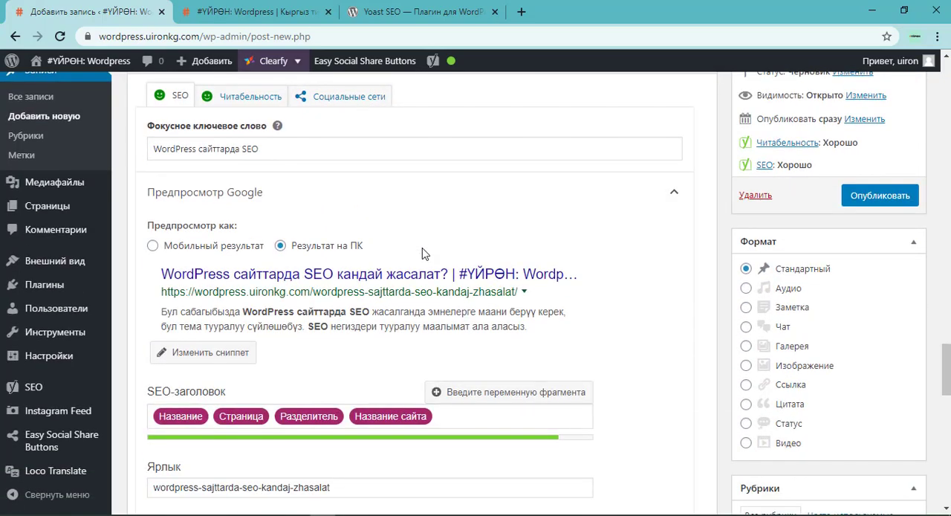
scroll(484, 272, down, 4)
scroll(527, 287, up, 7)
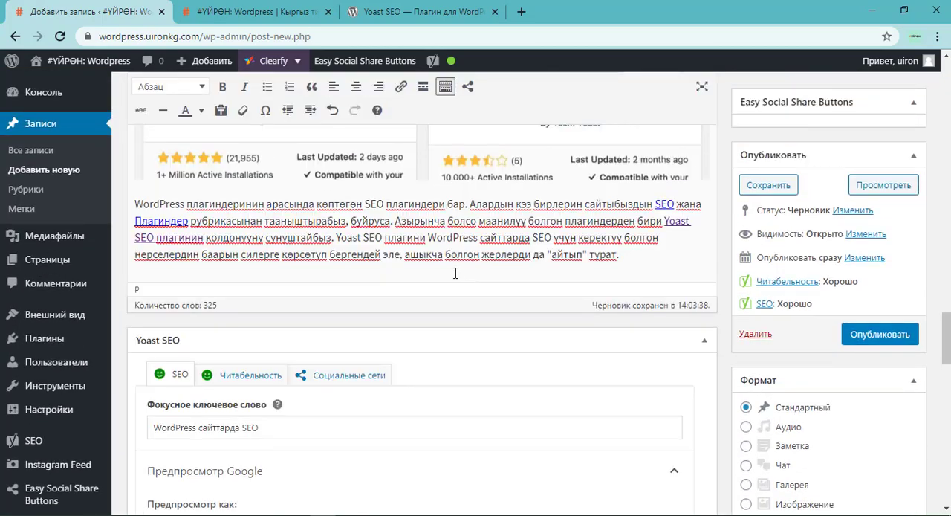
scroll(455, 274, up, 1)
scroll(824, 364, down, 10)
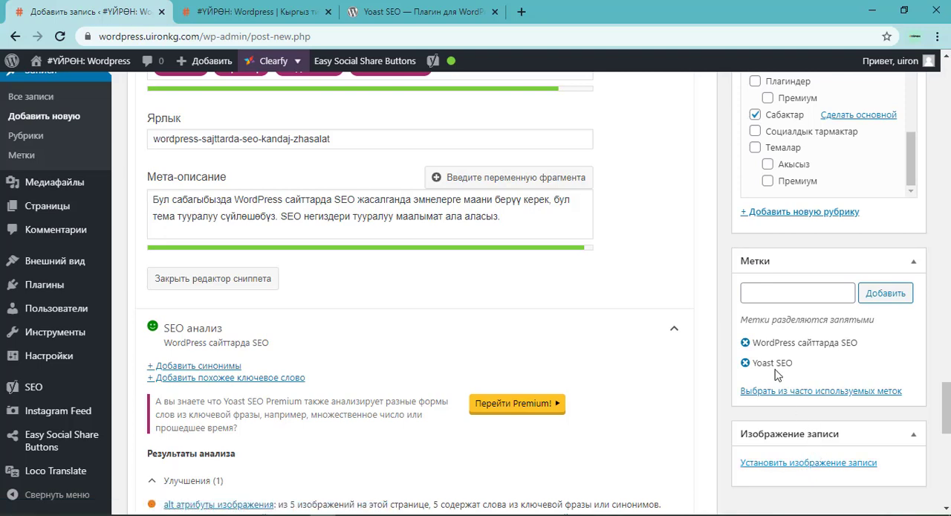
click(807, 462)
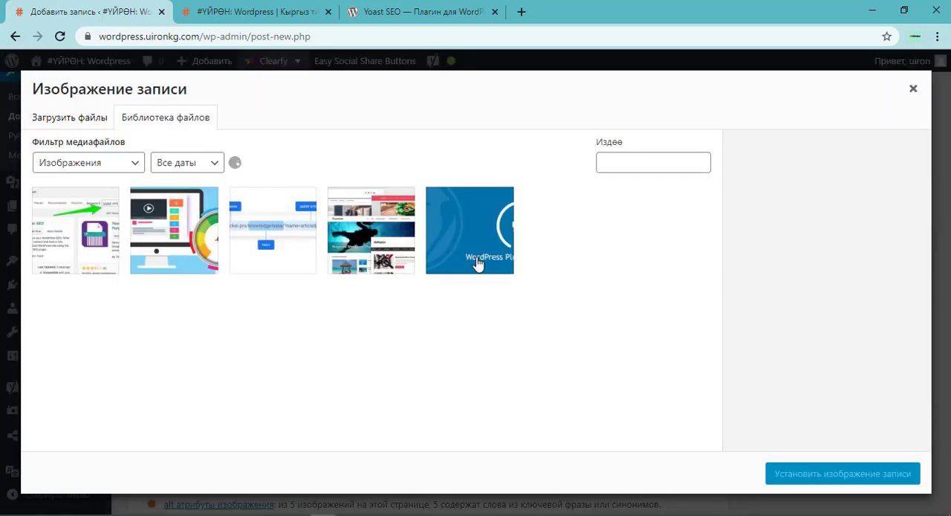
click(153, 251)
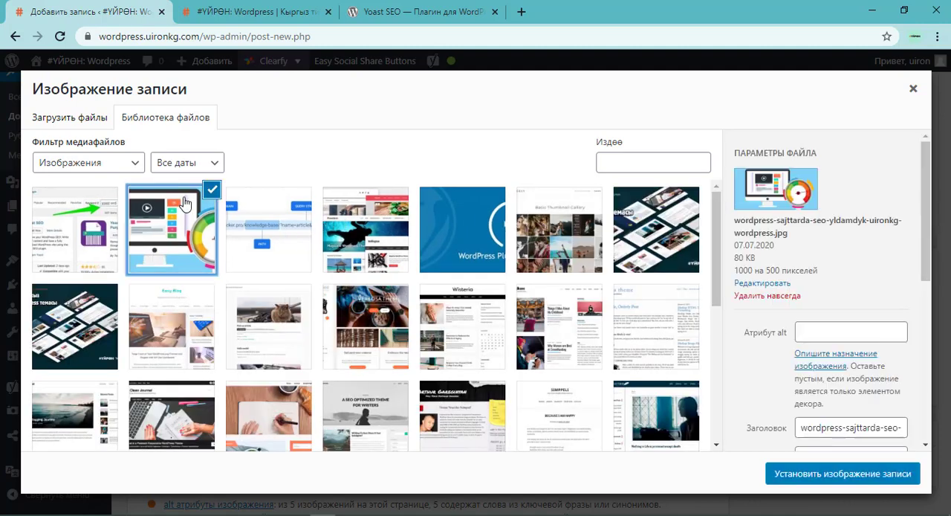
click(845, 474)
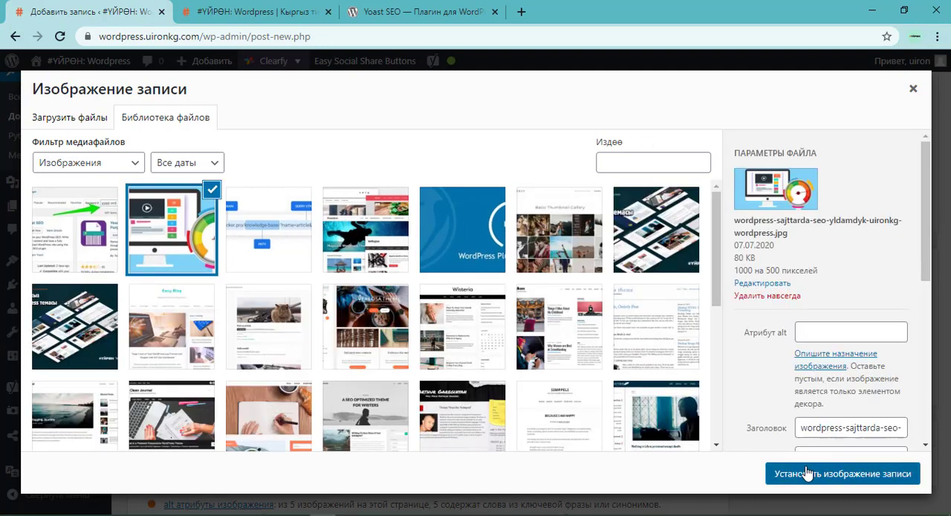
Check the featured image and the SEO analysis, and look back through the article from the plugins section to the URL structure section.
scroll(706, 323, down, 3)
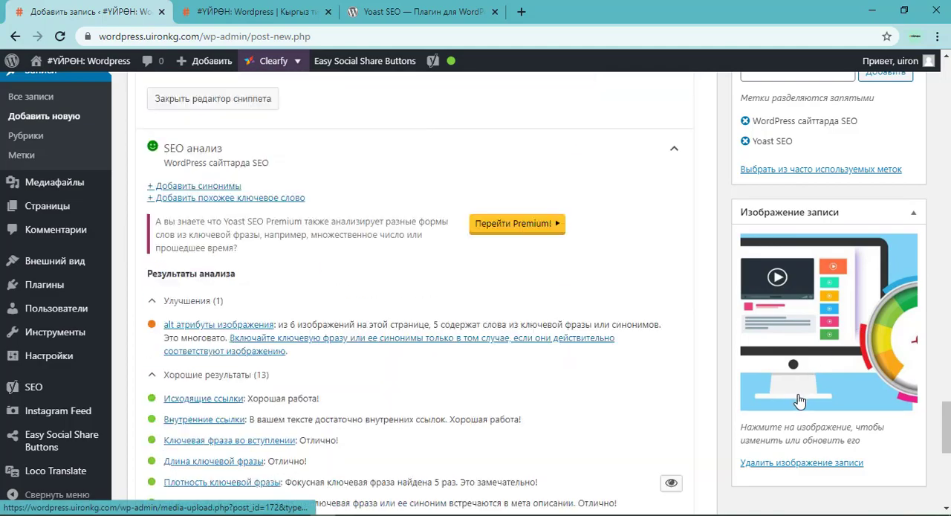
scroll(668, 297, down, 2)
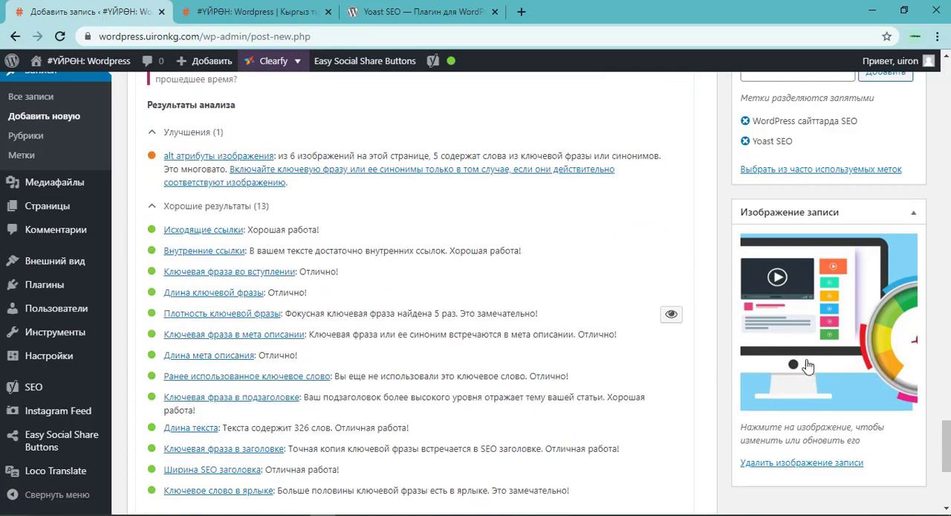
scroll(792, 270, up, 10)
scroll(484, 314, down, 4)
scroll(692, 289, up, 15)
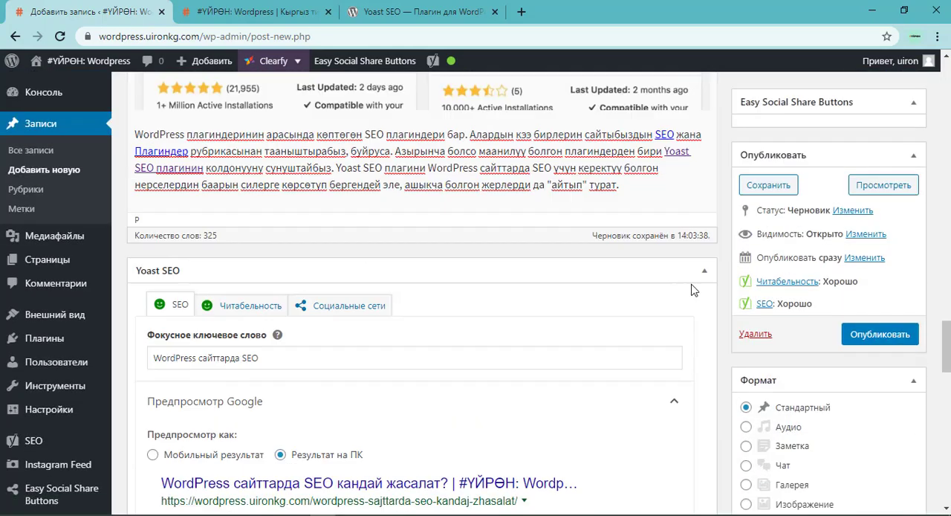
scroll(692, 283, up, 8)
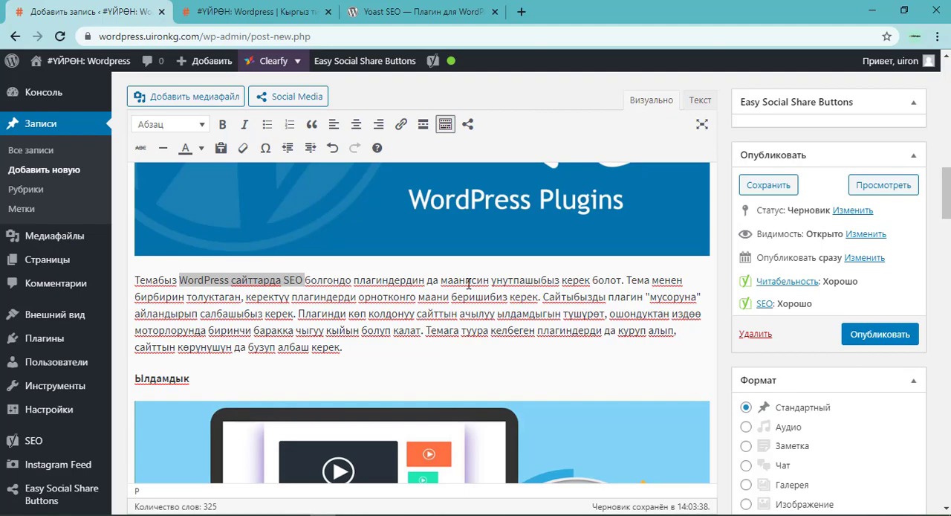
scroll(468, 284, down, 20)
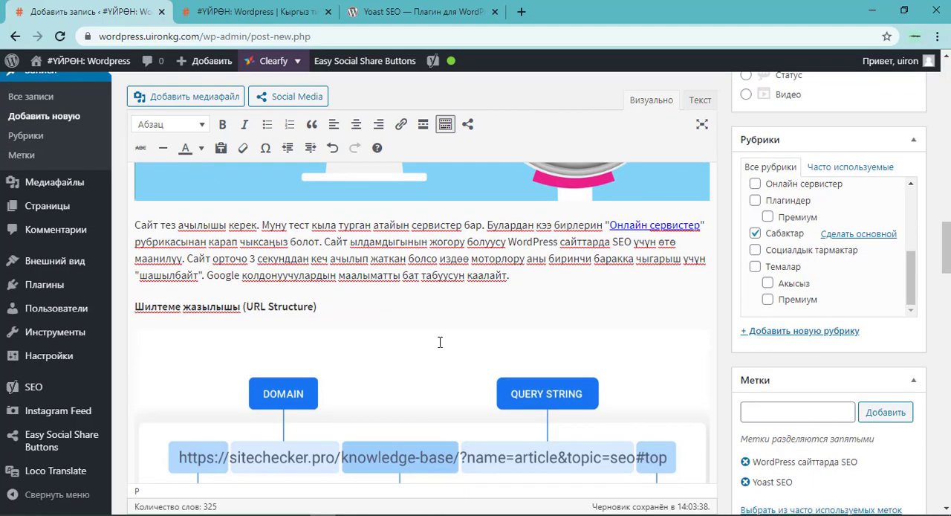
Look over the article and its SEO and readability ratings once more, and publish the post.
scroll(297, 364, down, 5)
scroll(245, 335, up, 3)
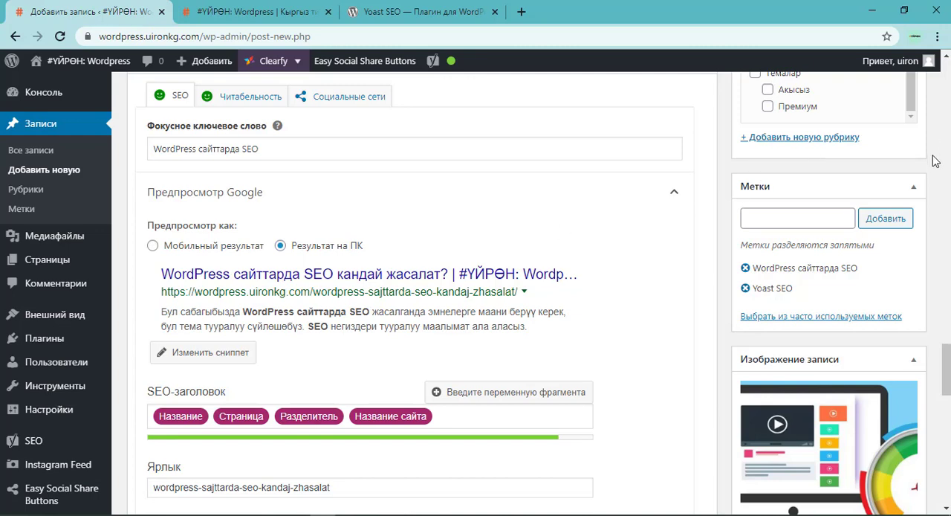
scroll(934, 159, up, 8)
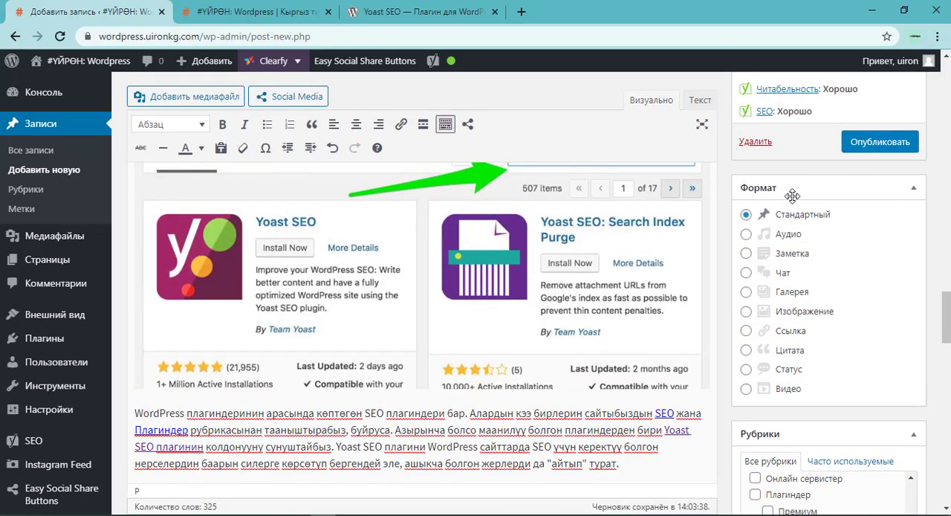
scroll(628, 211, up, 5)
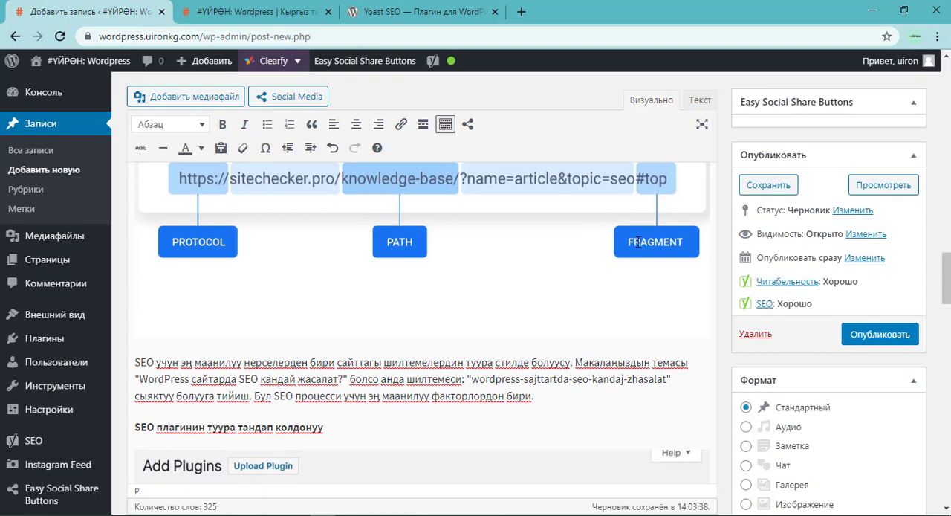
scroll(595, 288, up, 2)
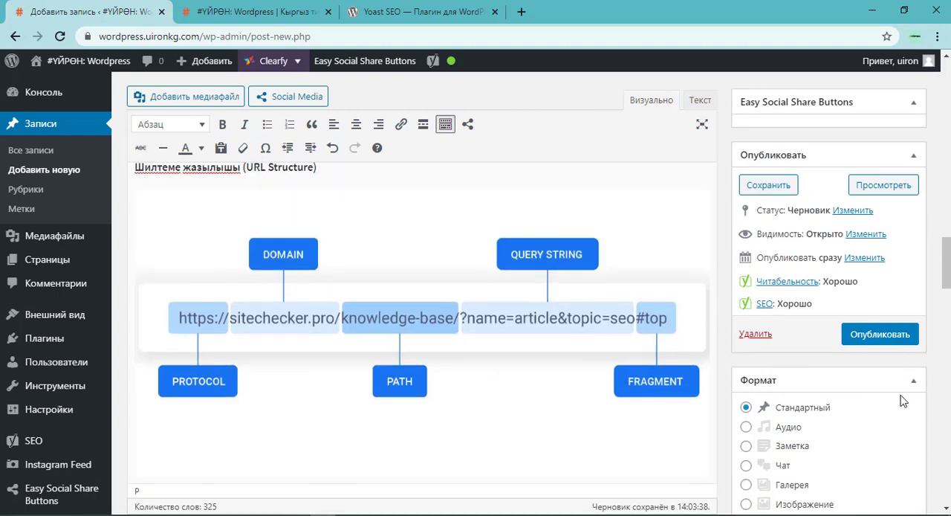
click(884, 336)
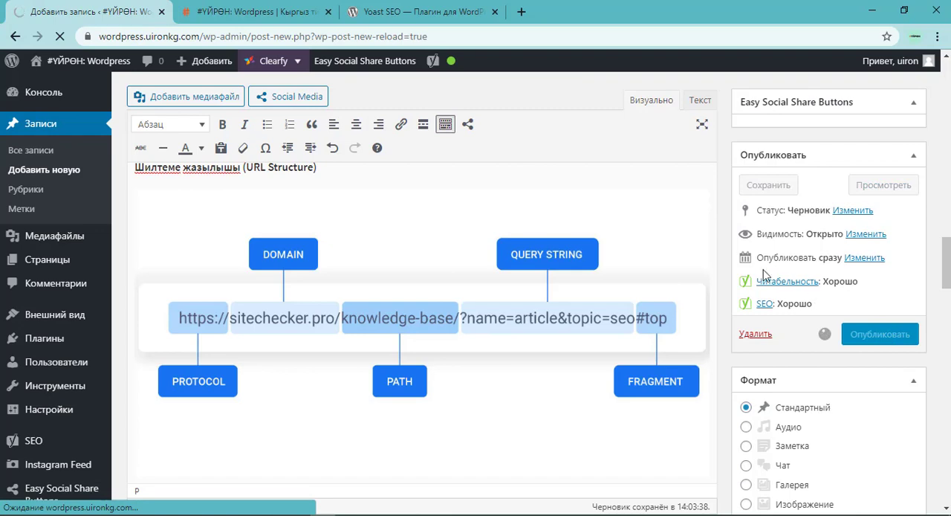
Reload the site's home page wordpress.uironkg.com in its own tab and return to the post editor to check the publishing.
click(260, 11)
click(221, 38)
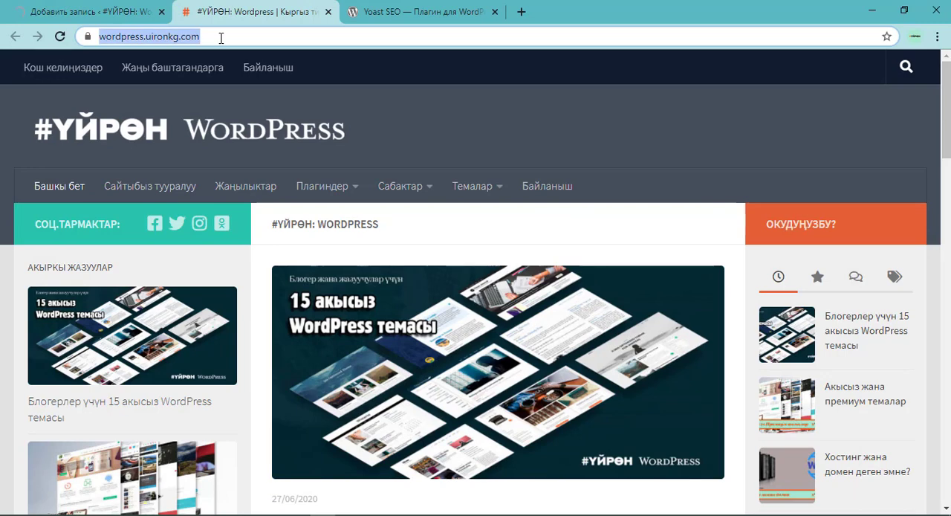
key(Return)
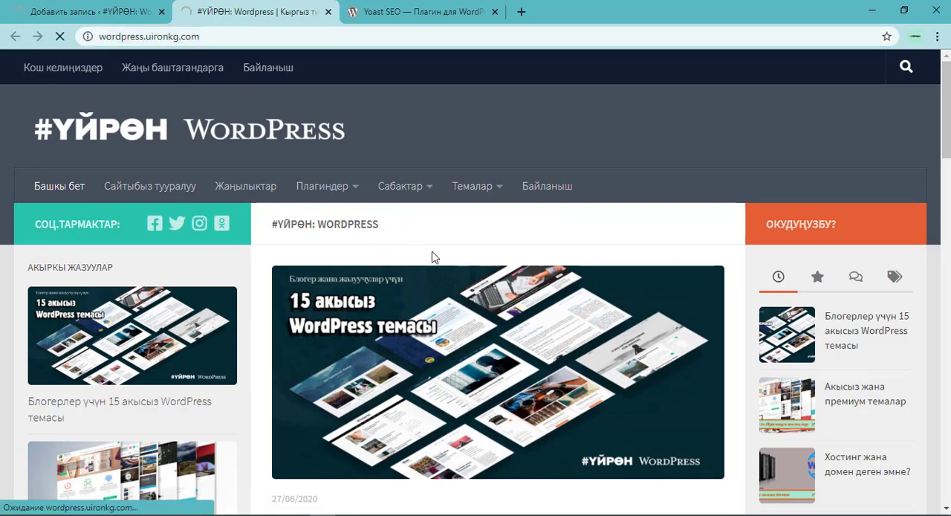
click(121, 5)
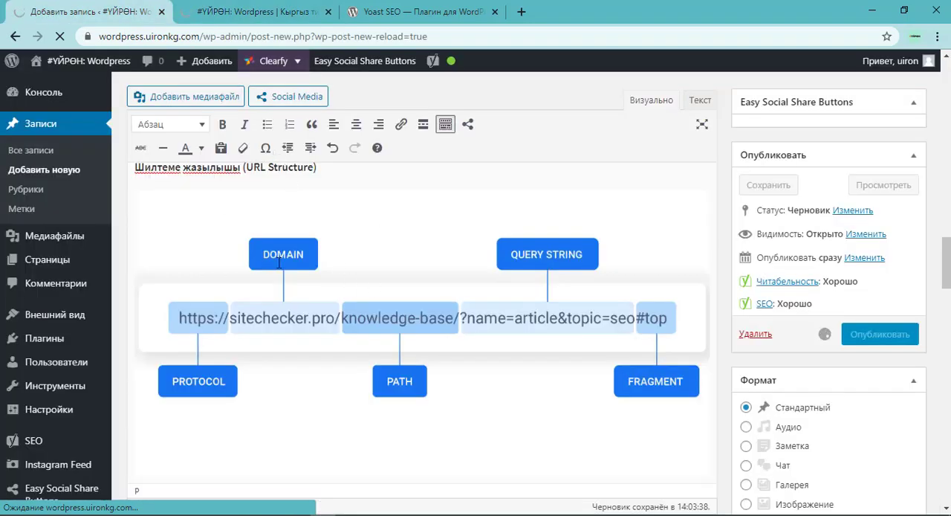
scroll(315, 233, up, 5)
scroll(304, 353, down, 4)
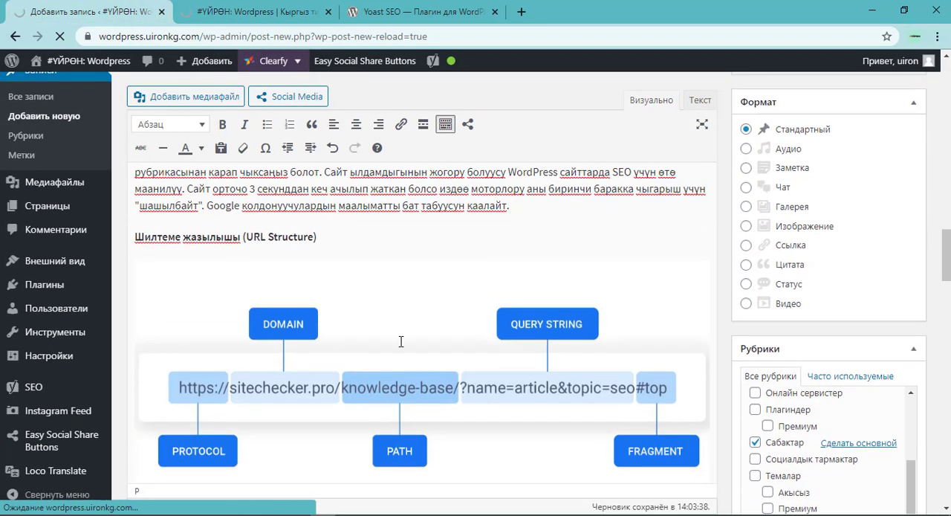
click(245, 6)
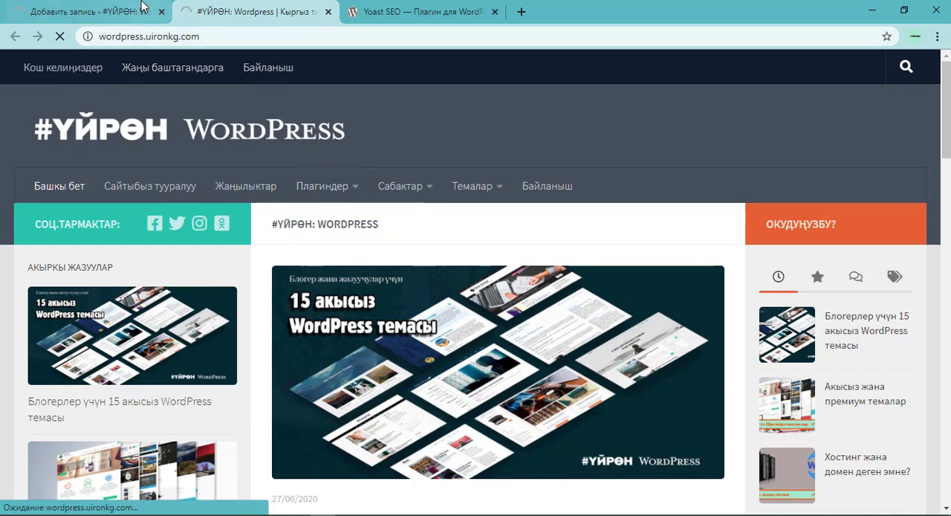
click(142, 6)
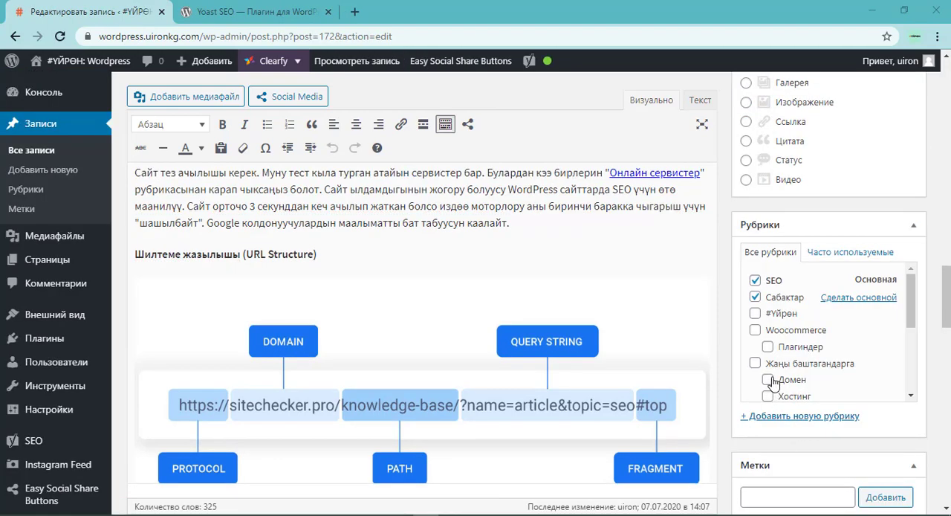
Open the list of all posts and examine the SEO and readability ratings of the new and older articles.
scroll(840, 349, up, 7)
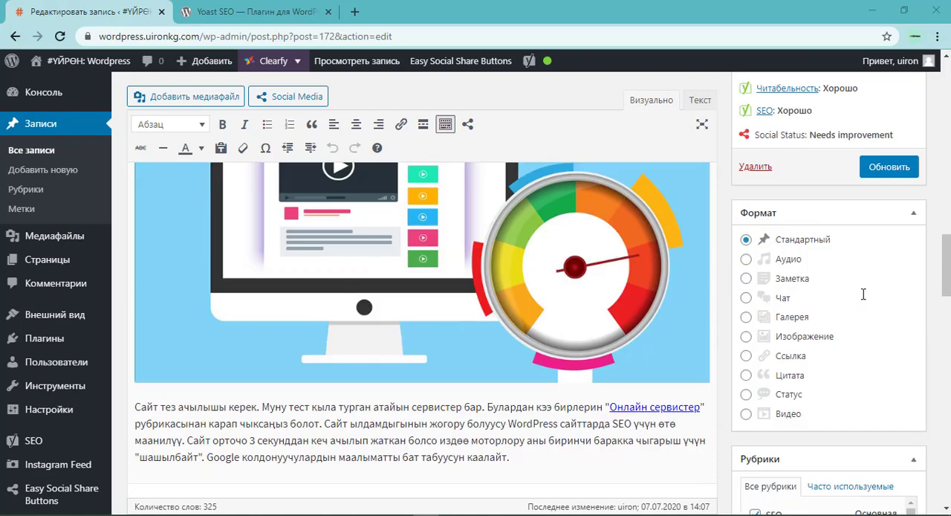
click(27, 157)
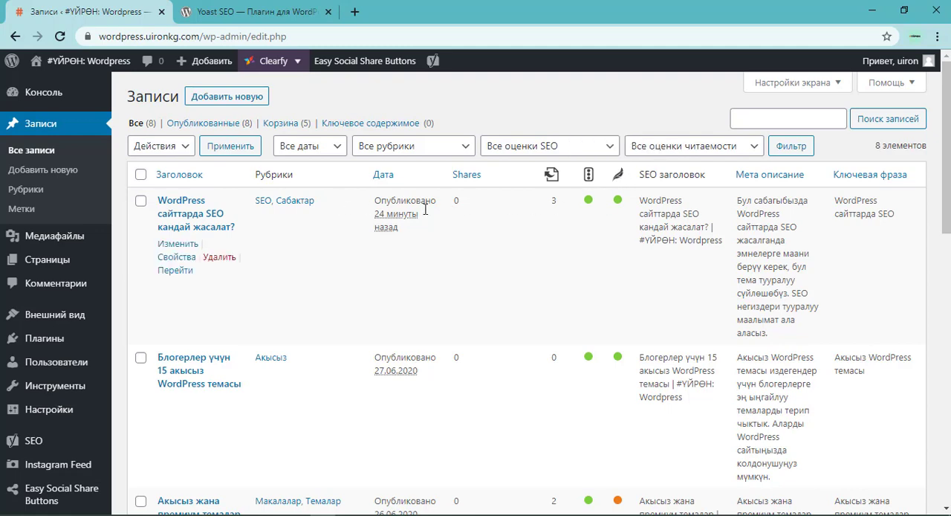
scroll(349, 275, down, 1)
scroll(371, 267, up, 1)
scroll(616, 371, down, 3)
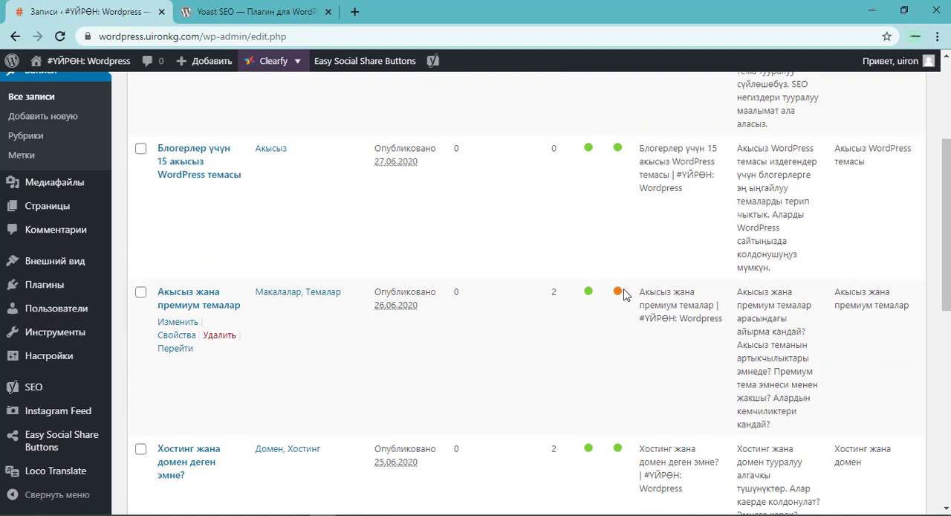
scroll(622, 294, down, 4)
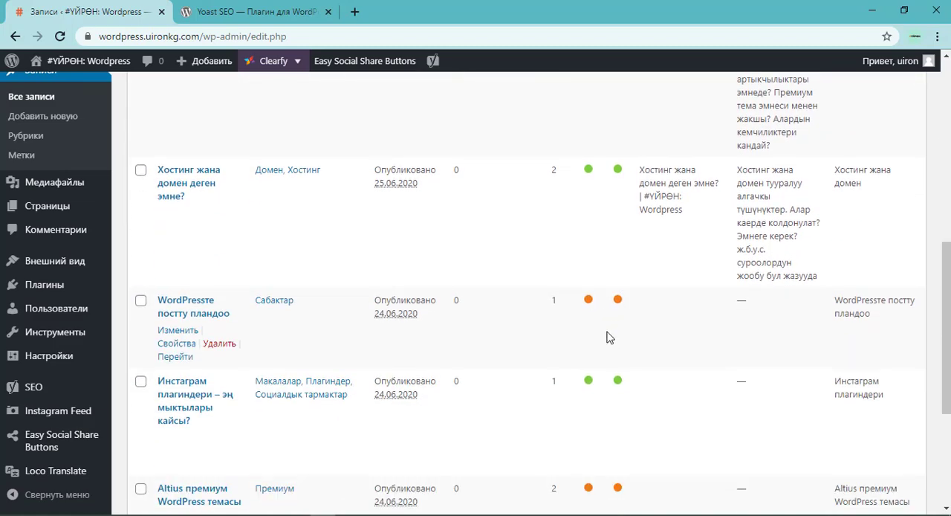
scroll(607, 338, down, 3)
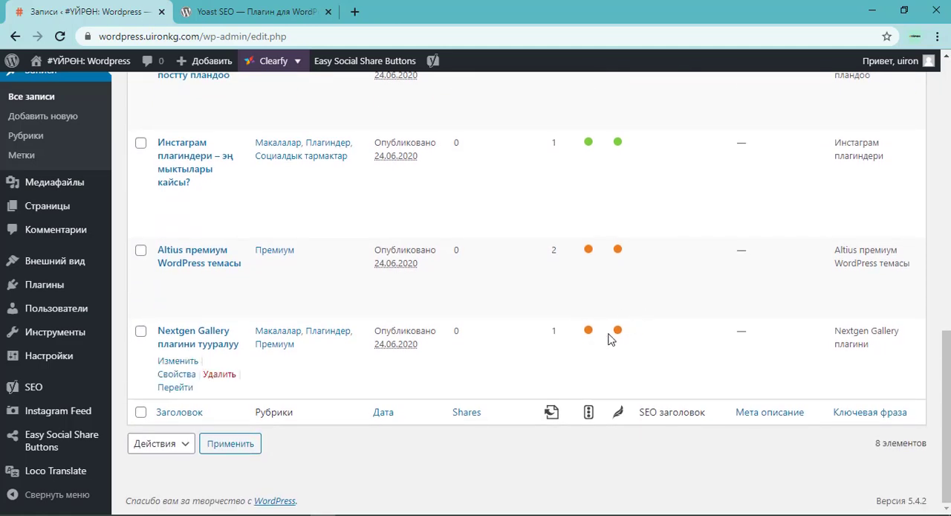
scroll(609, 338, up, 3)
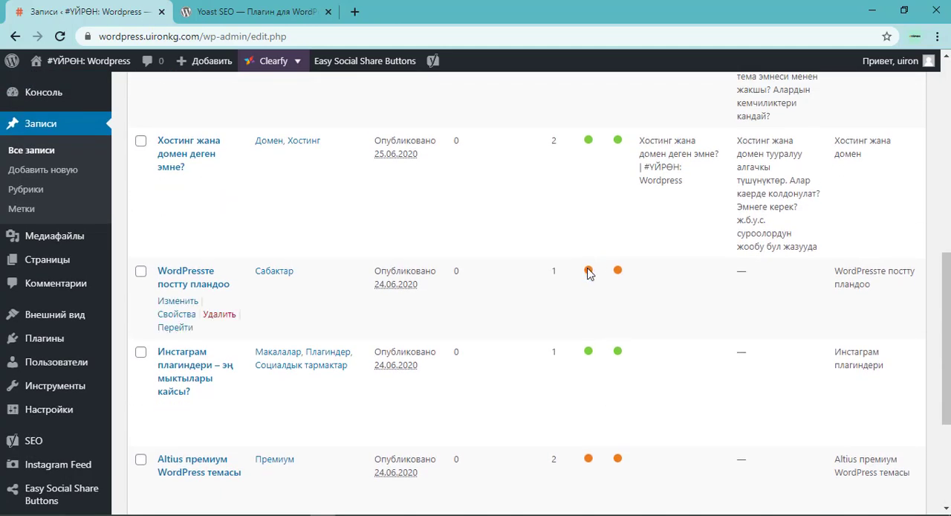
scroll(618, 272, up, 1)
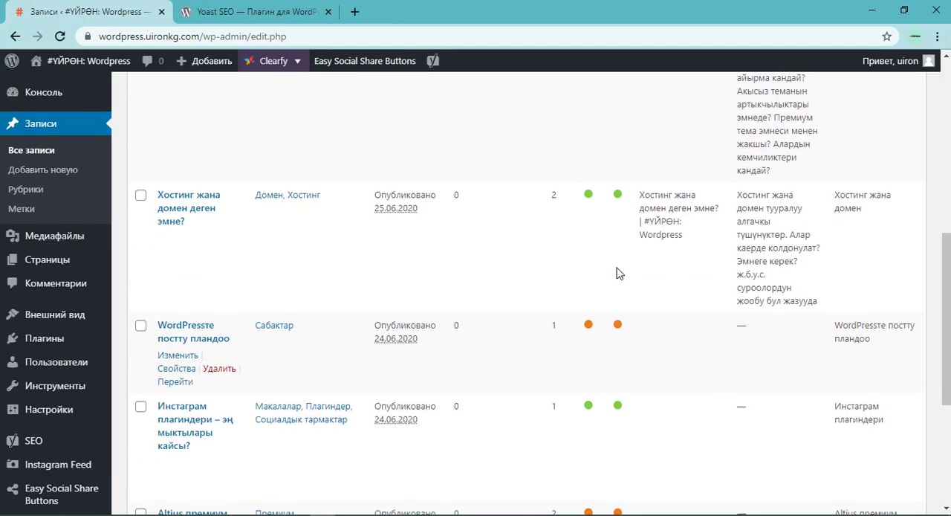
scroll(608, 275, up, 2)
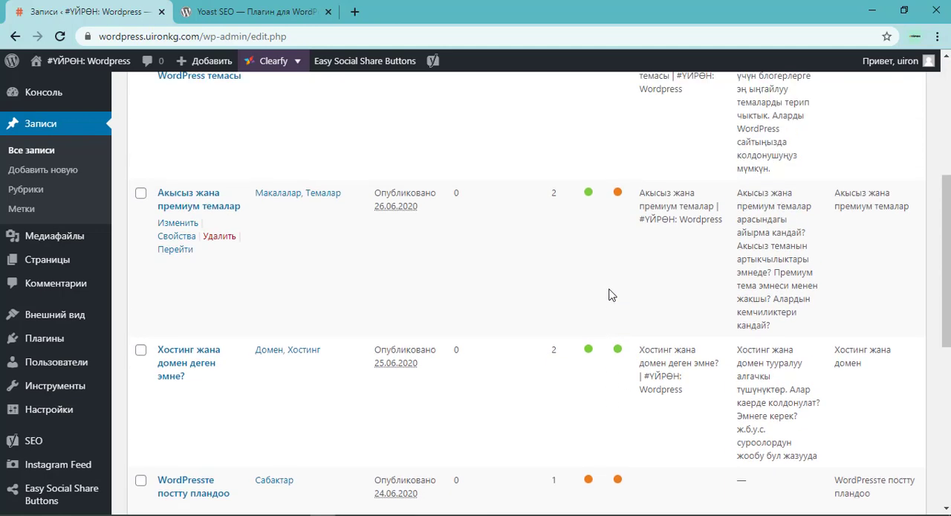
scroll(597, 344, up, 4)
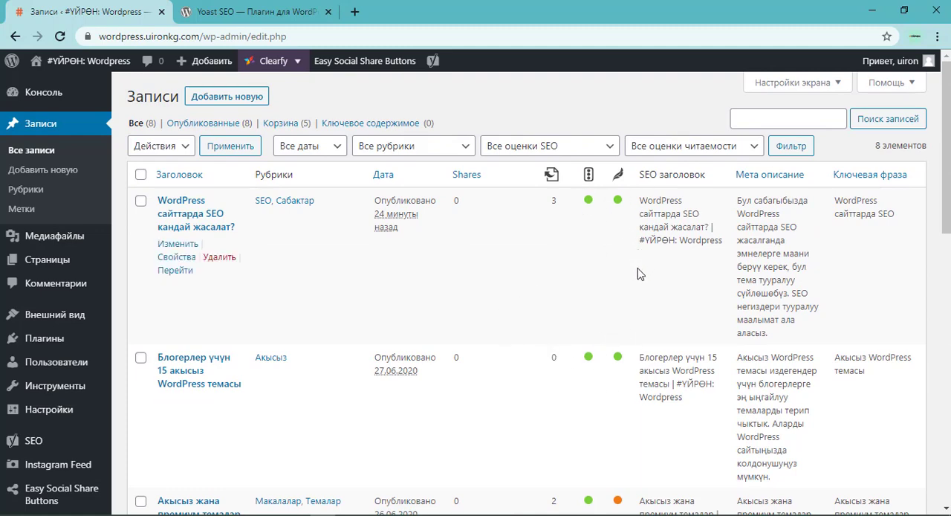
scroll(636, 274, down, 2)
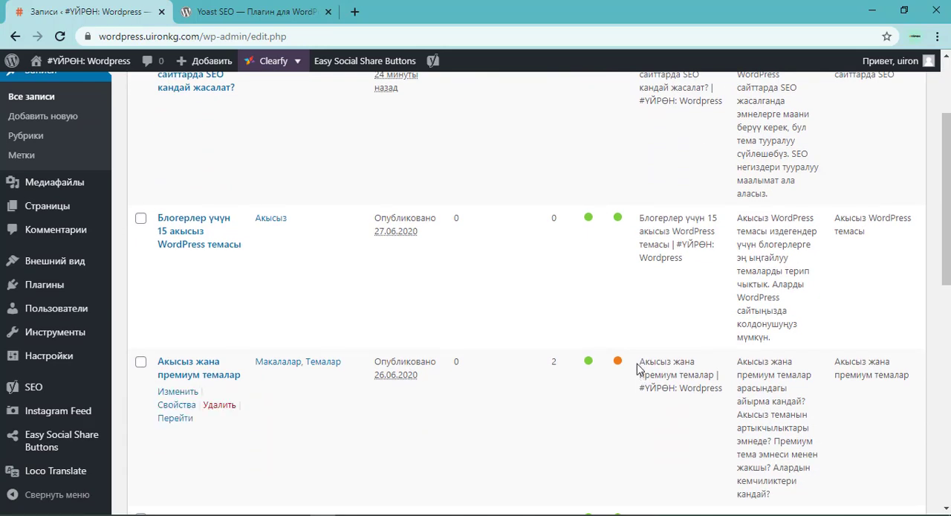
scroll(637, 364, up, 2)
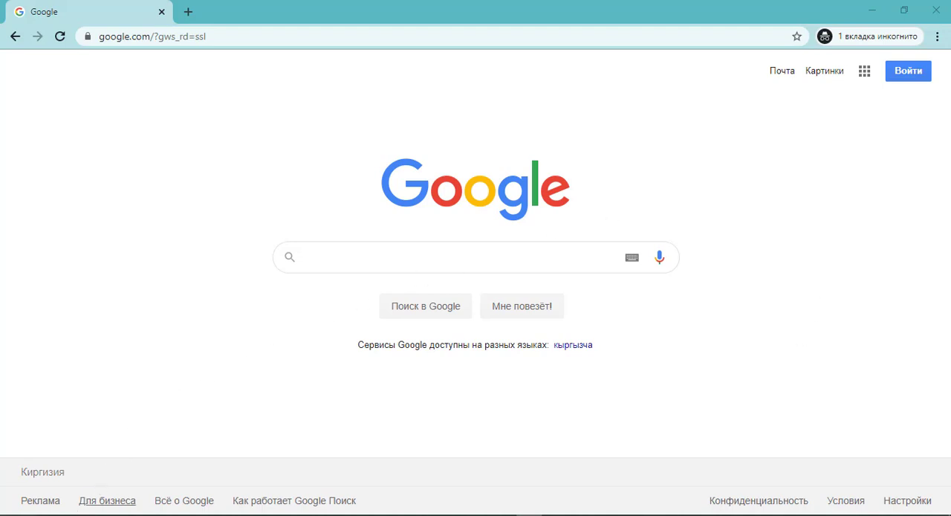
Switch to Notepad++ and copy the first line, "Wordpress сайттарда SEO", from the keyword notes.
click(64, 515)
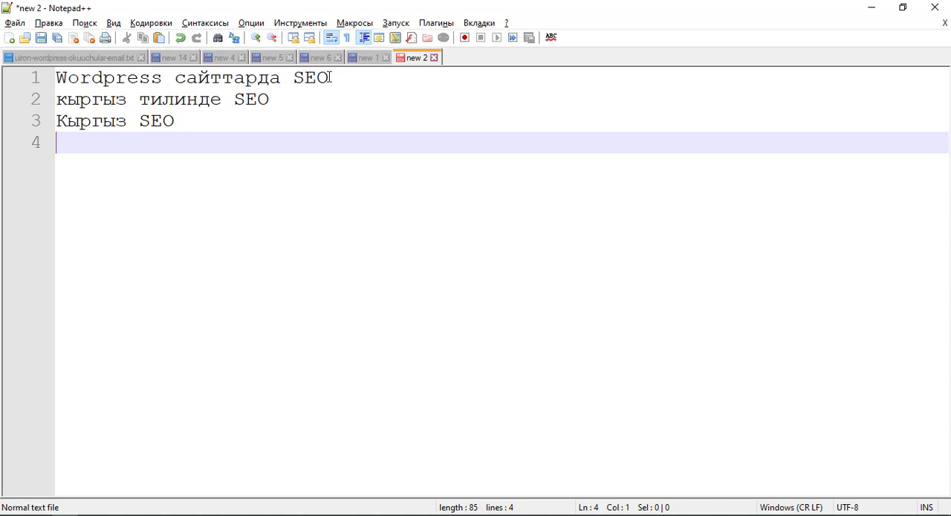
drag(329, 77, 52, 82)
right_click(97, 82)
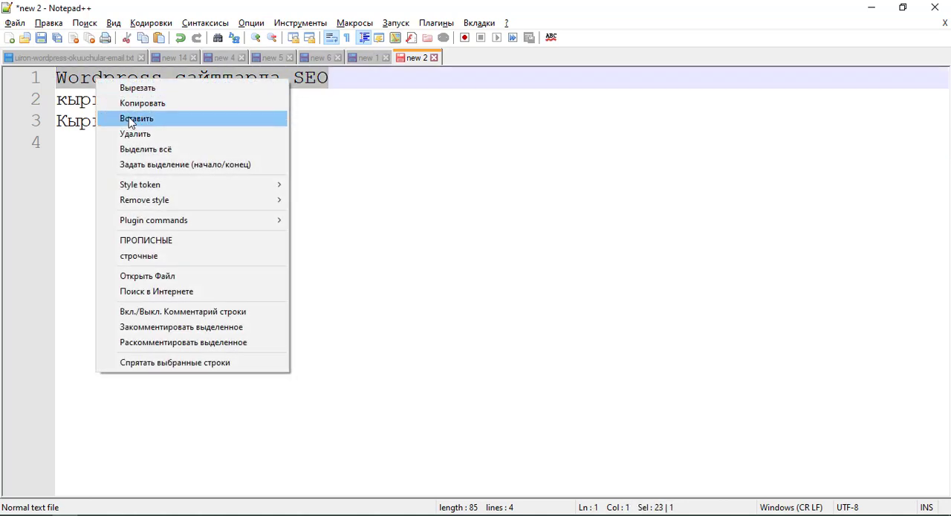
click(136, 103)
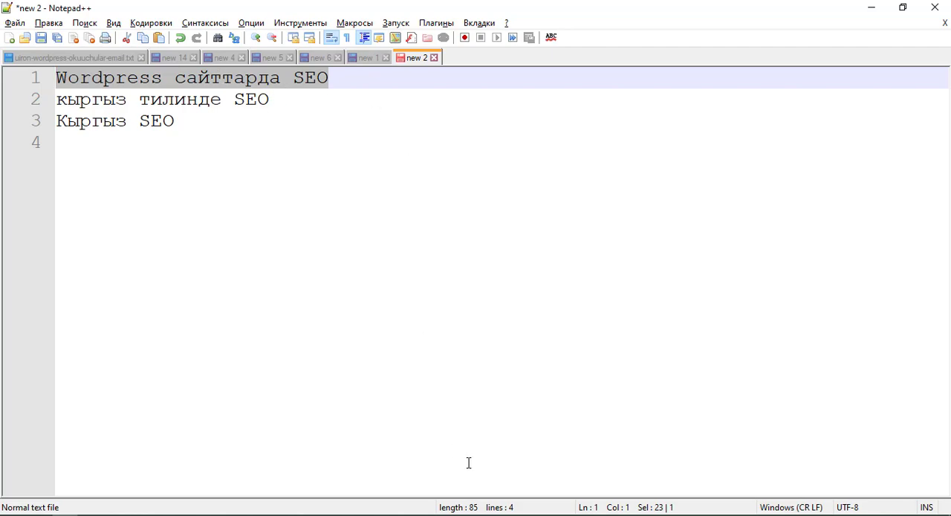
Return to the incognito browser window and search Google for the copied phrase "Wordpress сайттарда SEO".
click(869, 6)
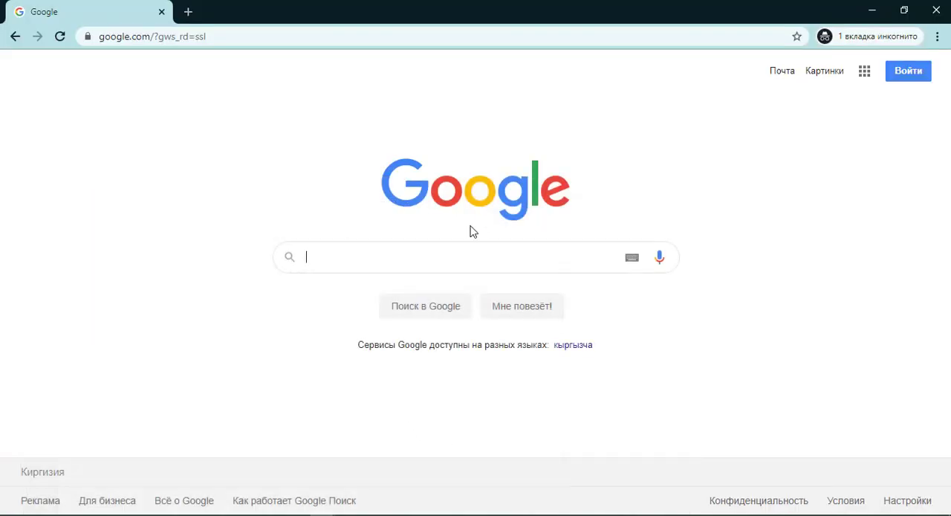
right_click(430, 261)
click(476, 374)
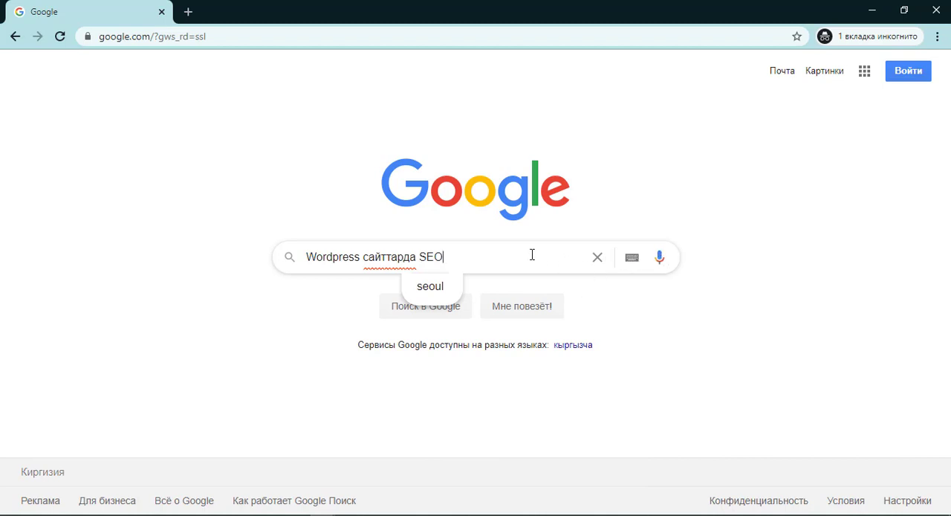
key(Return)
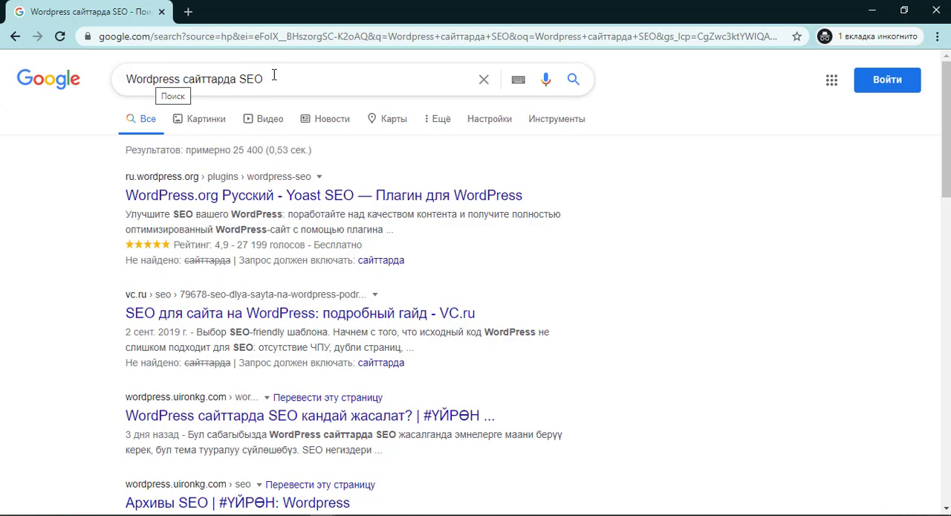
Examine the Google web results for the positions of the wordpress.uironkg.com article and its SEO archive page.
scroll(231, 237, down, 2)
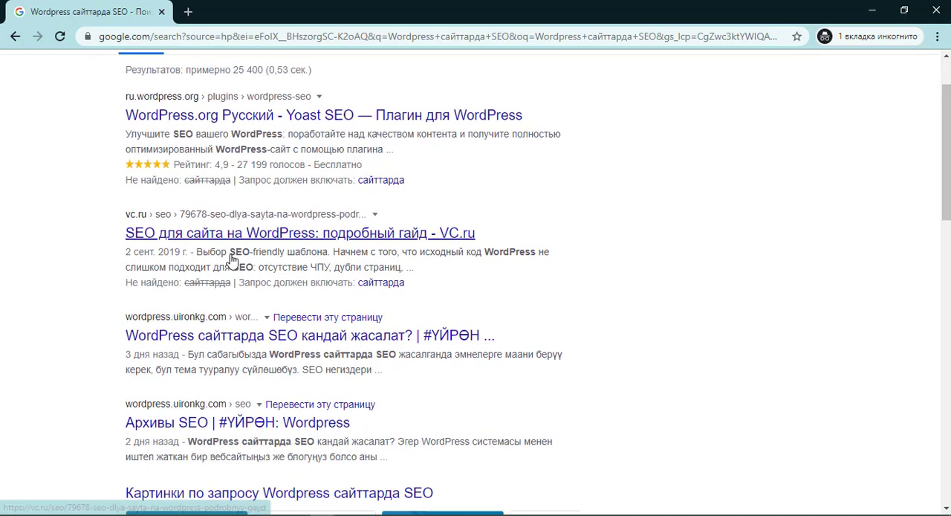
scroll(138, 283, up, 2)
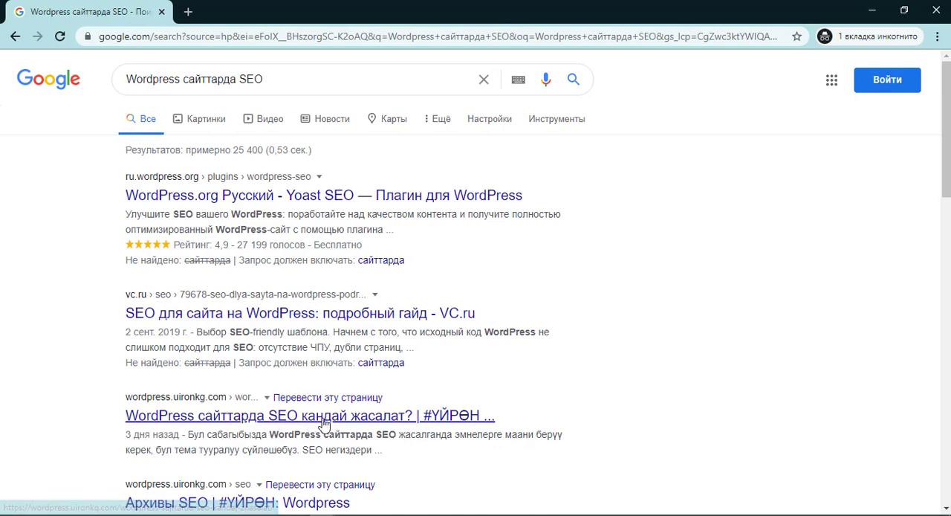
scroll(327, 422, down, 1)
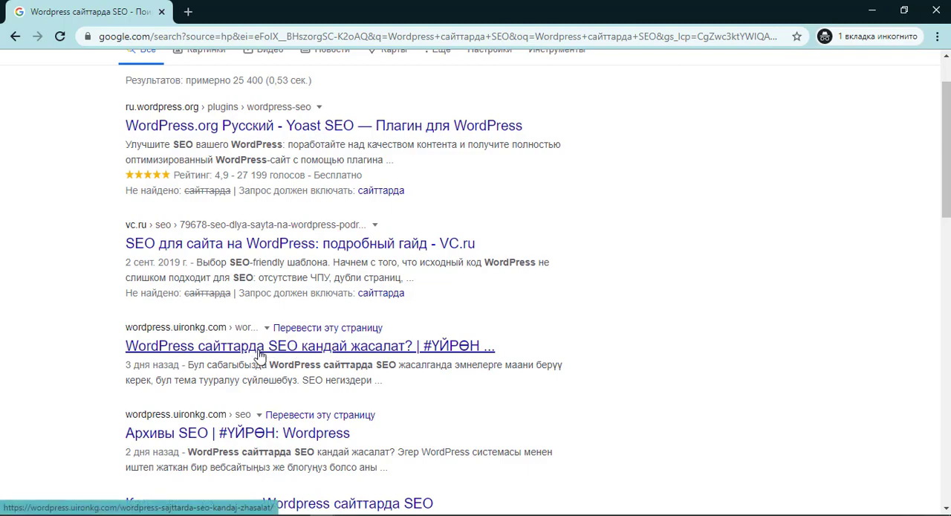
scroll(260, 357, down, 2)
scroll(205, 338, down, 1)
scroll(205, 338, up, 4)
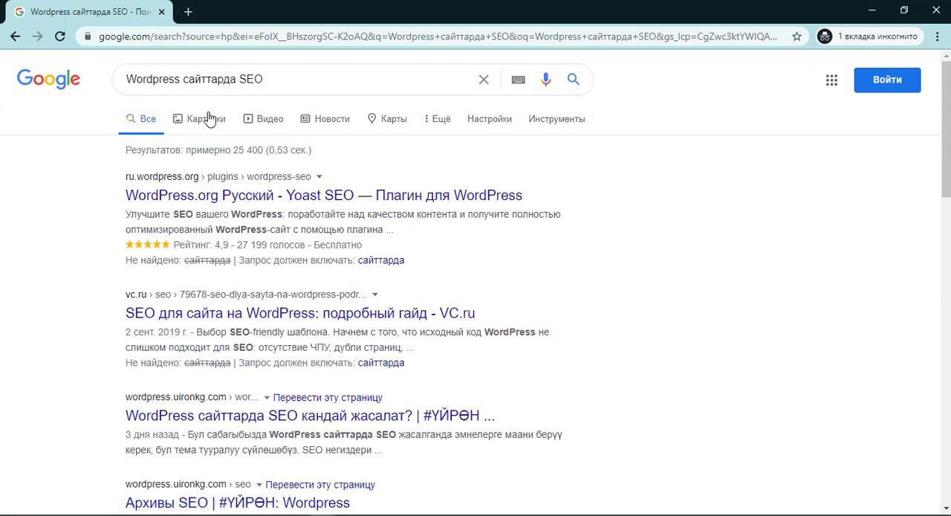
Open the image results for the same query in a new tab, and go back to the web results and the query text.
middle_click(208, 119)
click(227, 11)
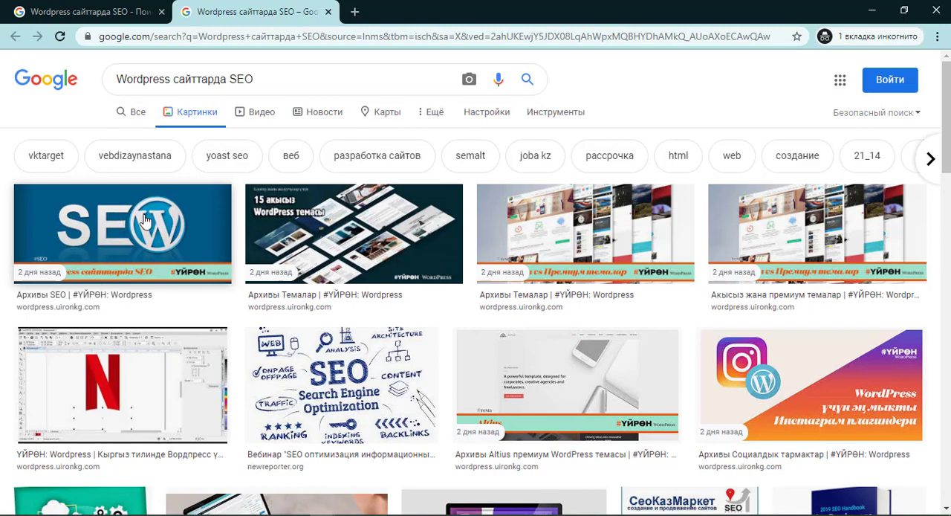
click(119, 10)
drag(128, 79, 254, 80)
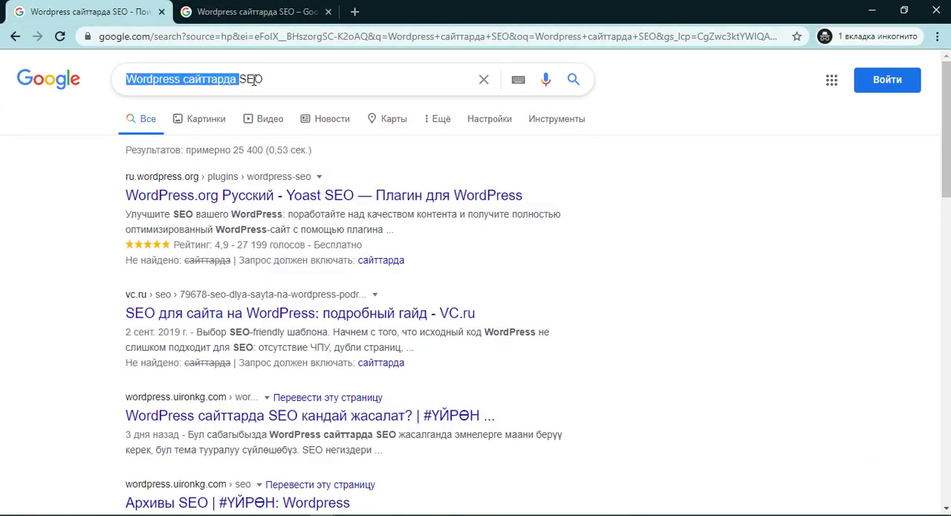
click(279, 81)
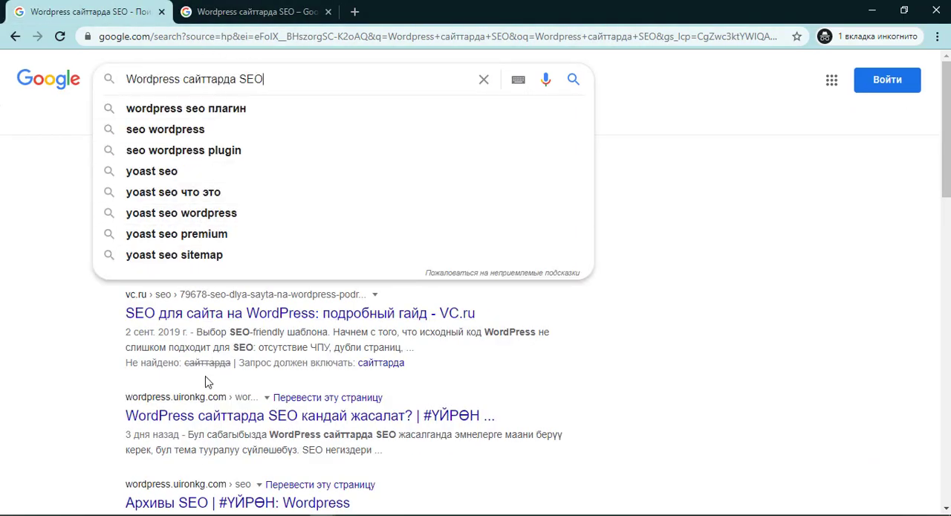
Switch to Notepad++ and copy the second line, "кыргыз тилинде SEO", from the keyword notes.
click(78, 514)
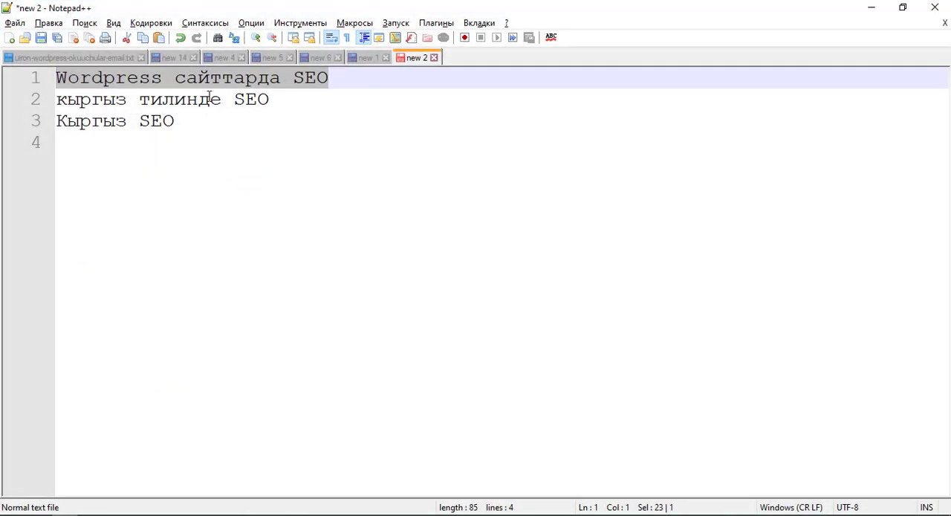
drag(279, 99, 39, 102)
right_click(102, 103)
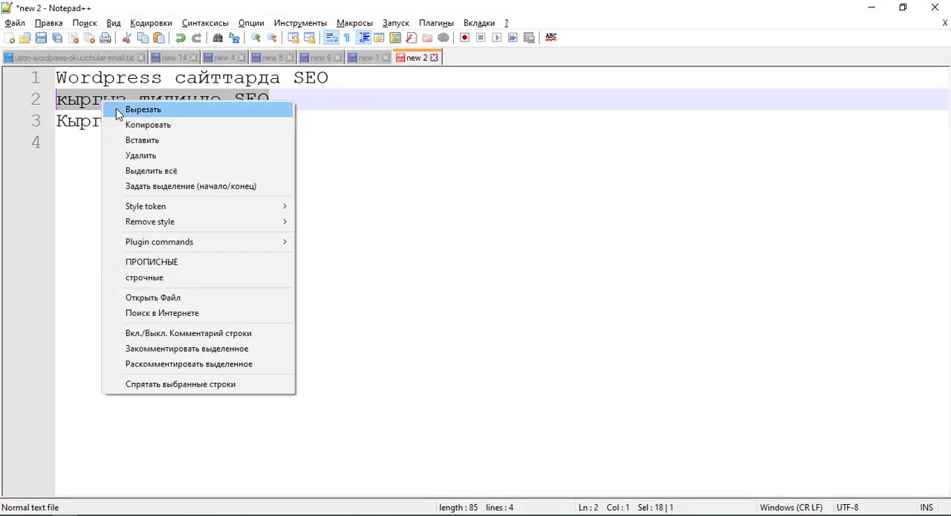
click(143, 124)
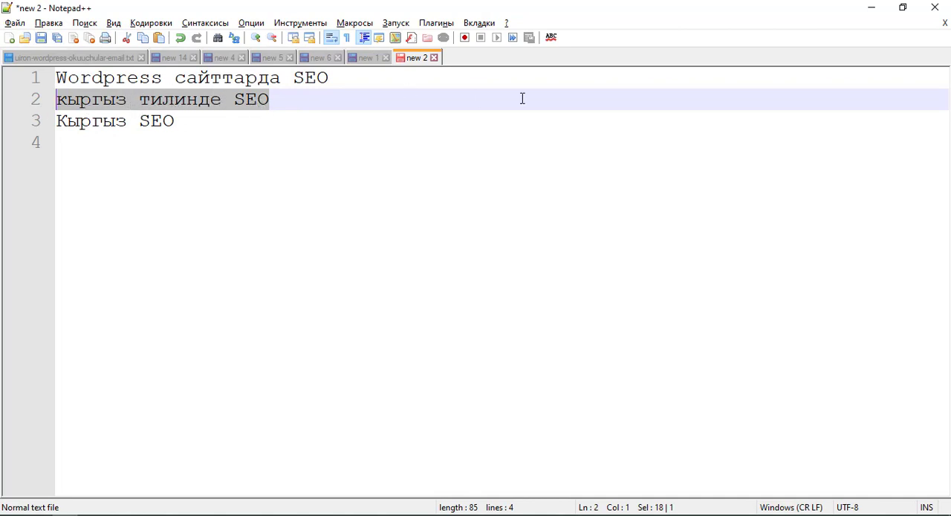
Return to the incognito browser window, replace the query with the copied phrase, and search Google for the suggestion "кыргыз тилинде seo wordpress".
click(870, 7)
triple_click(214, 85)
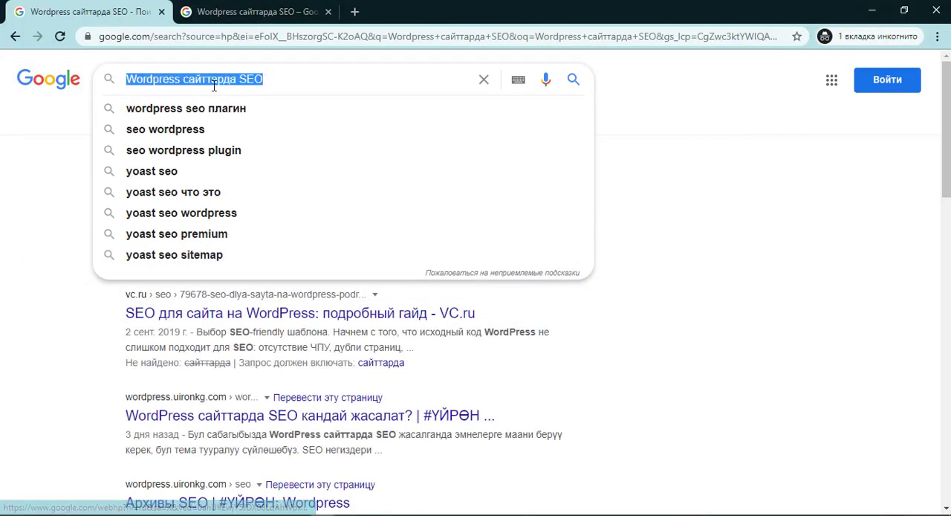
right_click(280, 79)
click(308, 144)
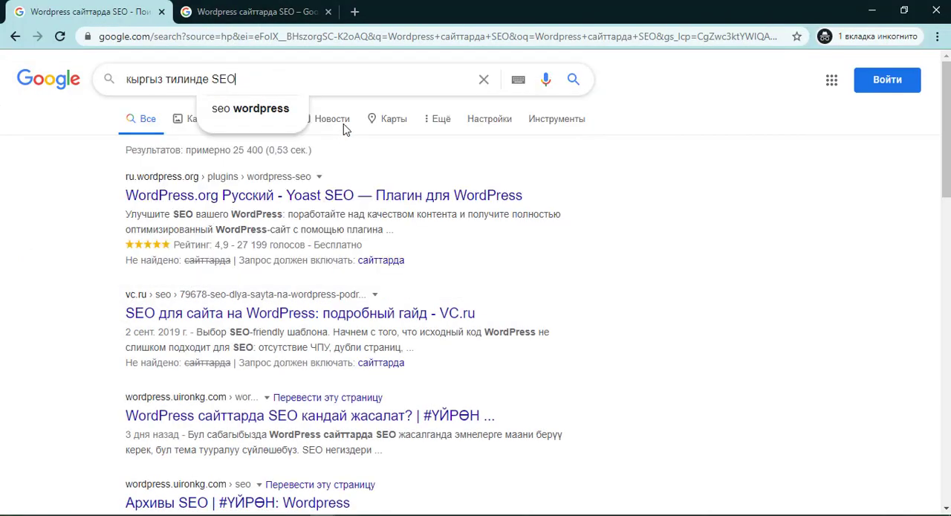
click(273, 110)
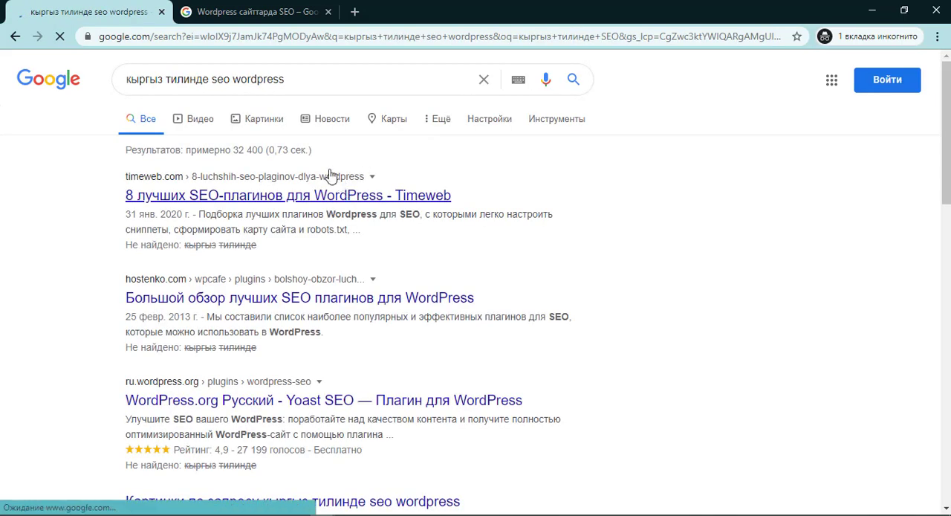
Examine the web results for "кыргыз тилинде seo wordpress" for the positions of the wordpress.uironkg.com pages.
scroll(216, 186, down, 5)
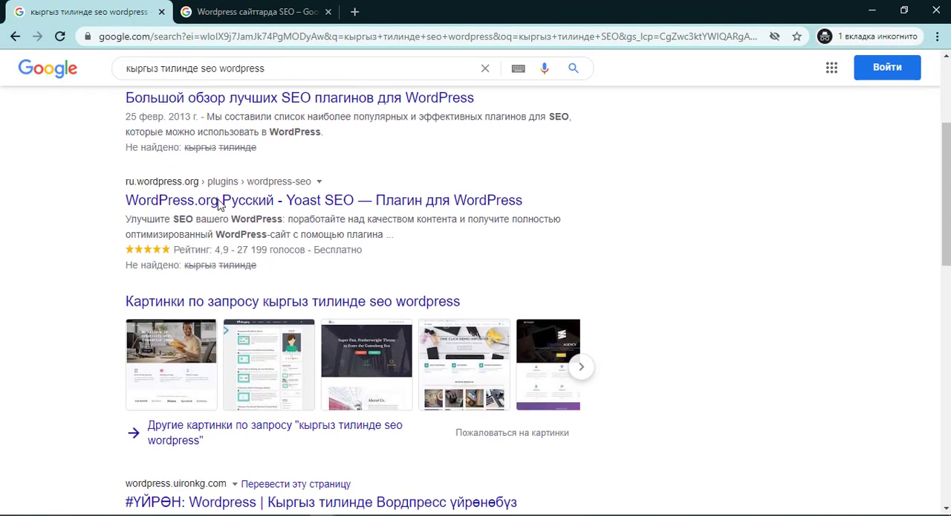
scroll(219, 235, down, 2)
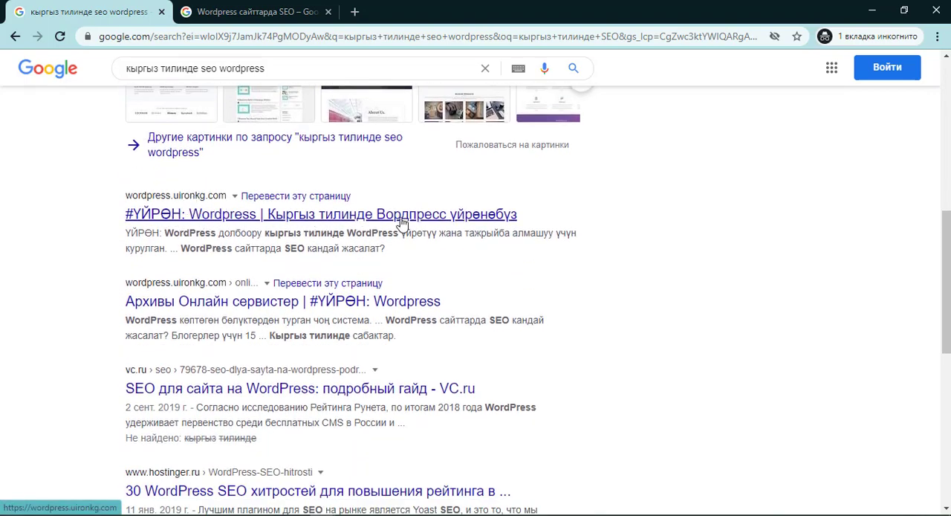
scroll(279, 239, down, 3)
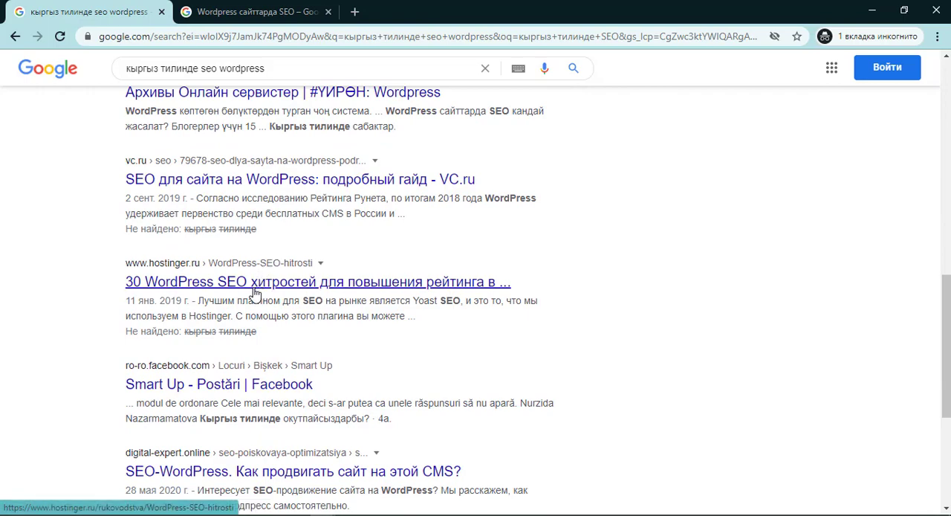
scroll(260, 286, down, 2)
scroll(253, 299, down, 1)
scroll(254, 277, up, 6)
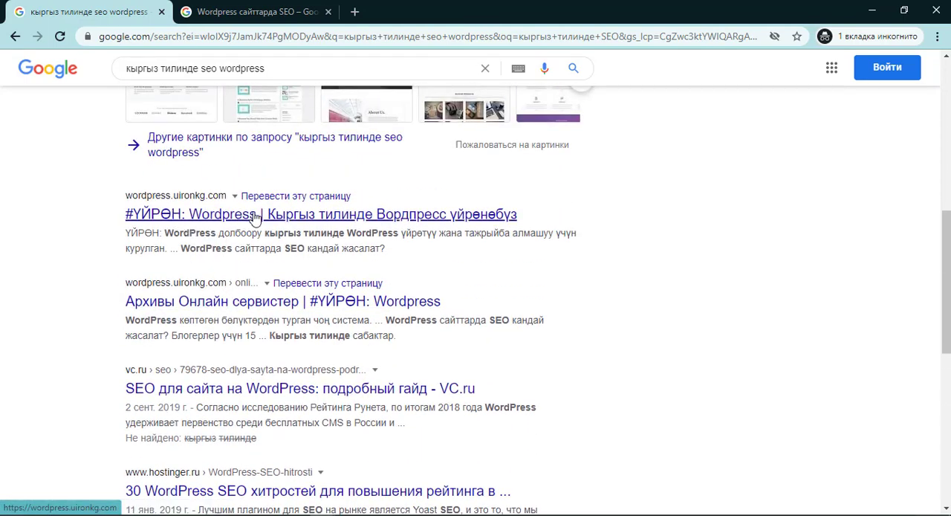
scroll(229, 170, up, 4)
scroll(229, 170, up, 3)
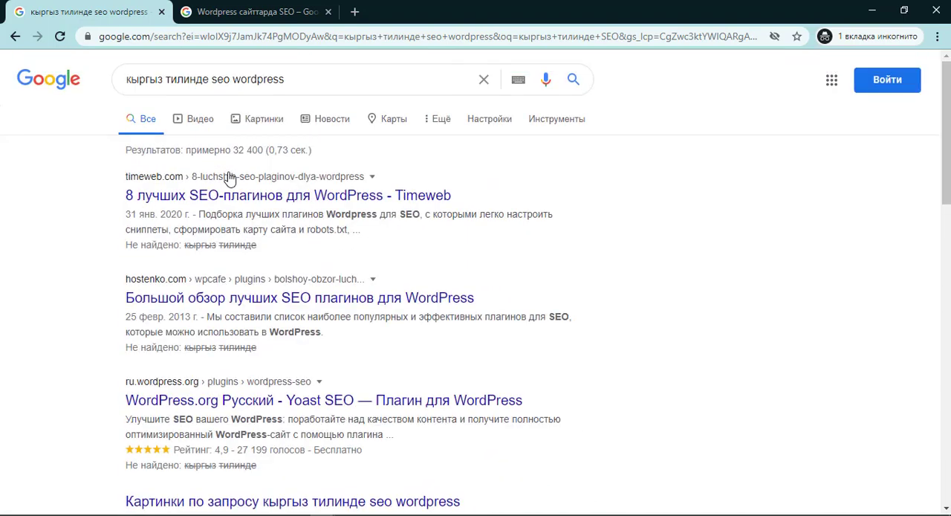
Open the image results for "кыргыз тилинде seo wordpress" and look through them for pictures from wordpress.uironkg.com.
click(263, 121)
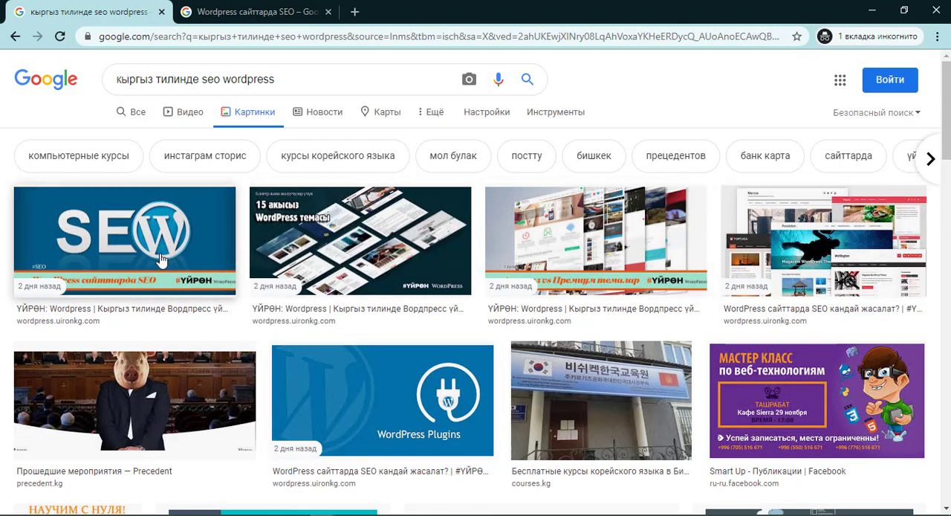
scroll(369, 437, down, 2)
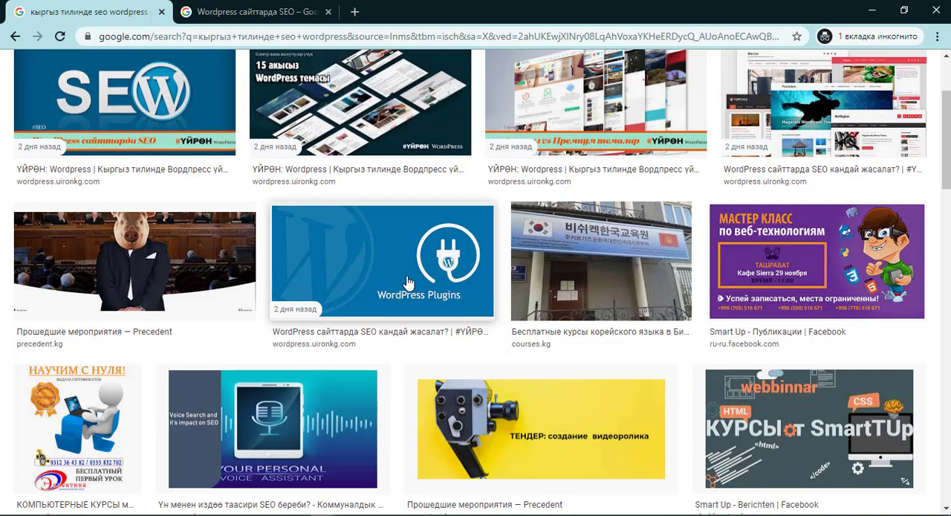
scroll(410, 284, down, 2)
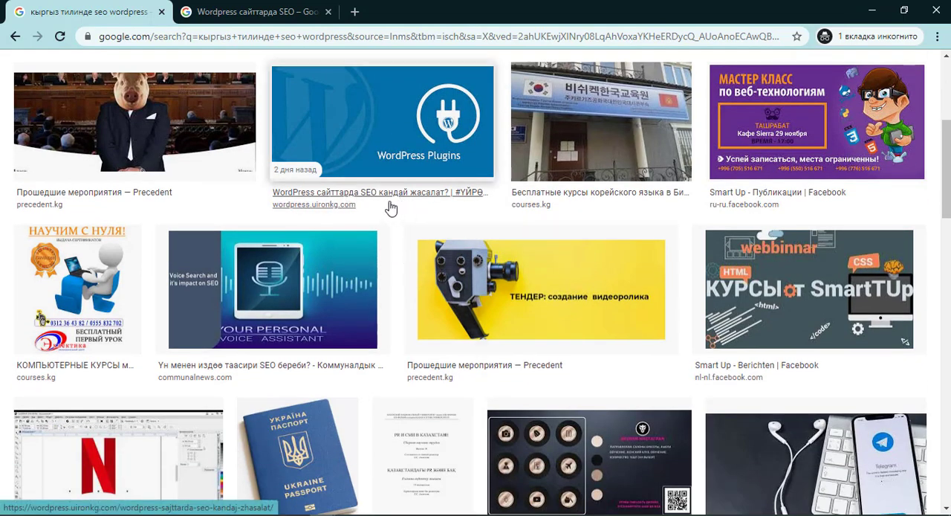
scroll(377, 279, up, 2)
scroll(377, 280, up, 3)
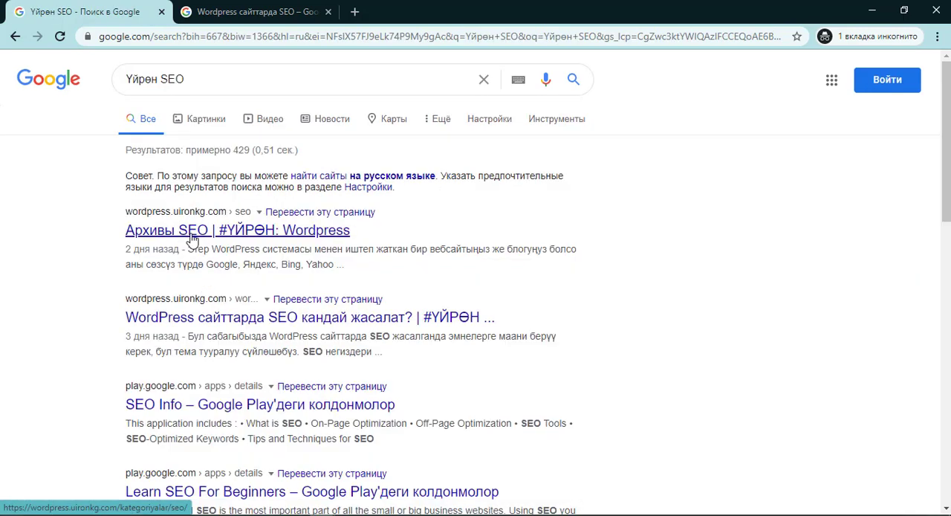
Review the web results for "Үйрөн SEO" and highlight the beginning of the article's description snippet.
scroll(193, 290, down, 1)
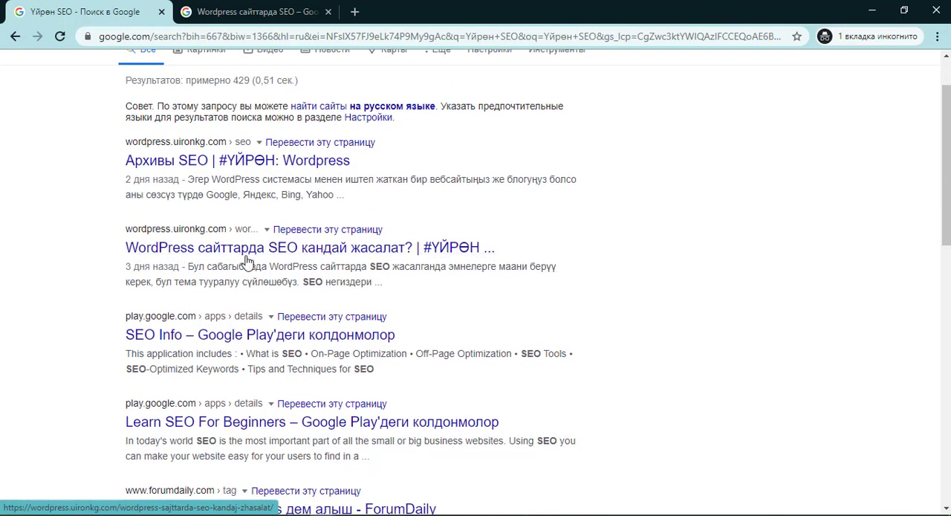
scroll(265, 265, up, 1)
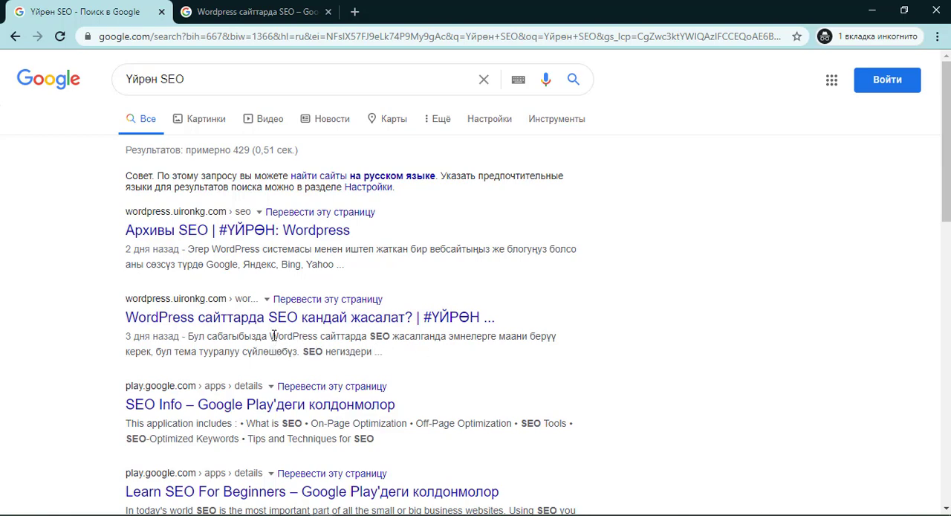
drag(193, 336, 363, 336)
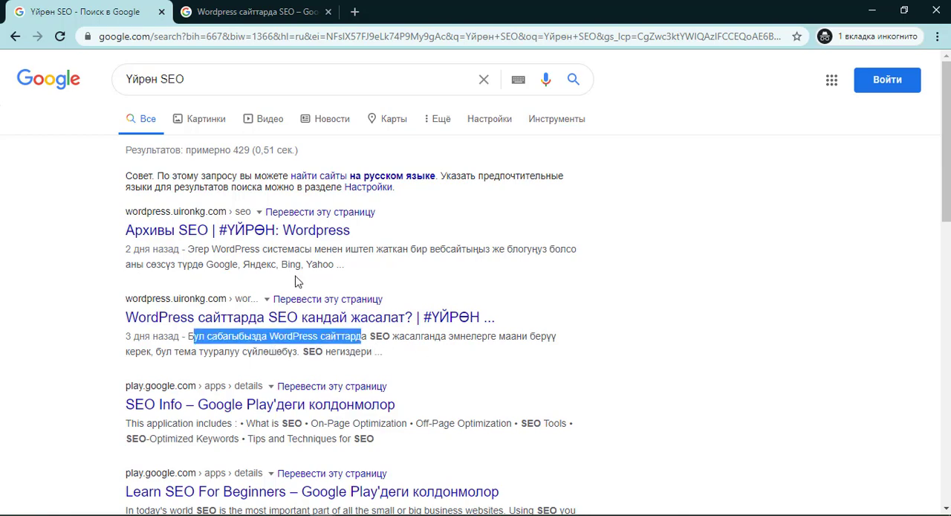